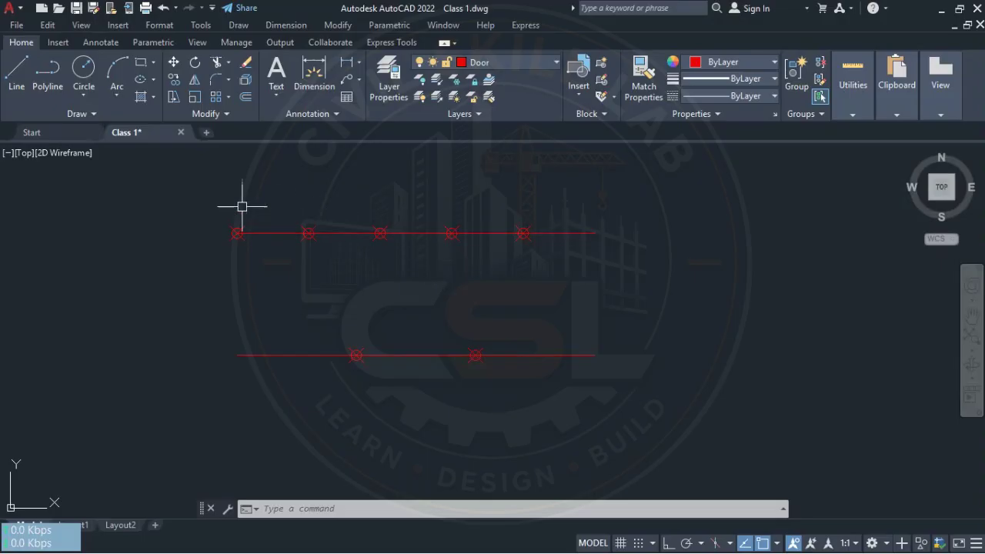
pyautogui.click(205, 195)
pyautogui.click(635, 404)
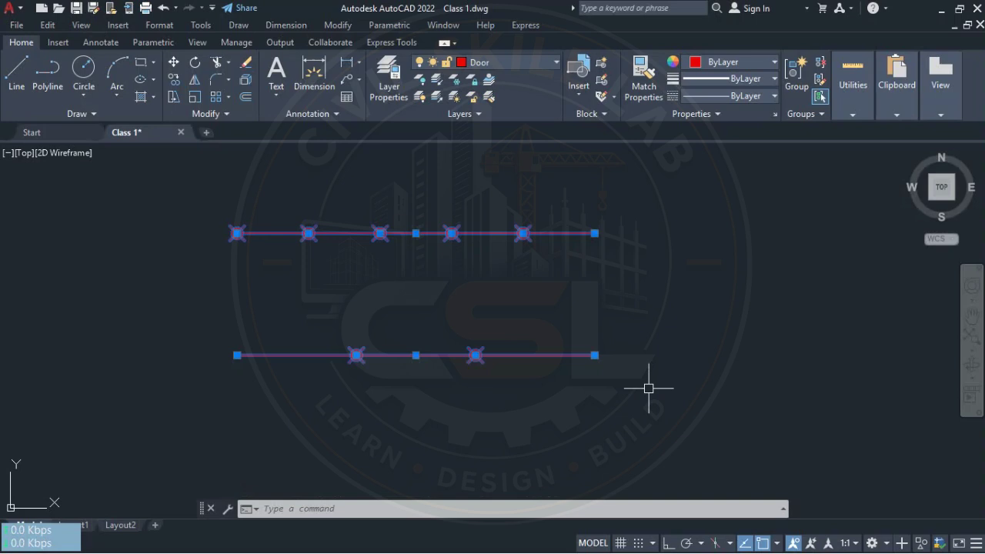
pyautogui.click(107, 120)
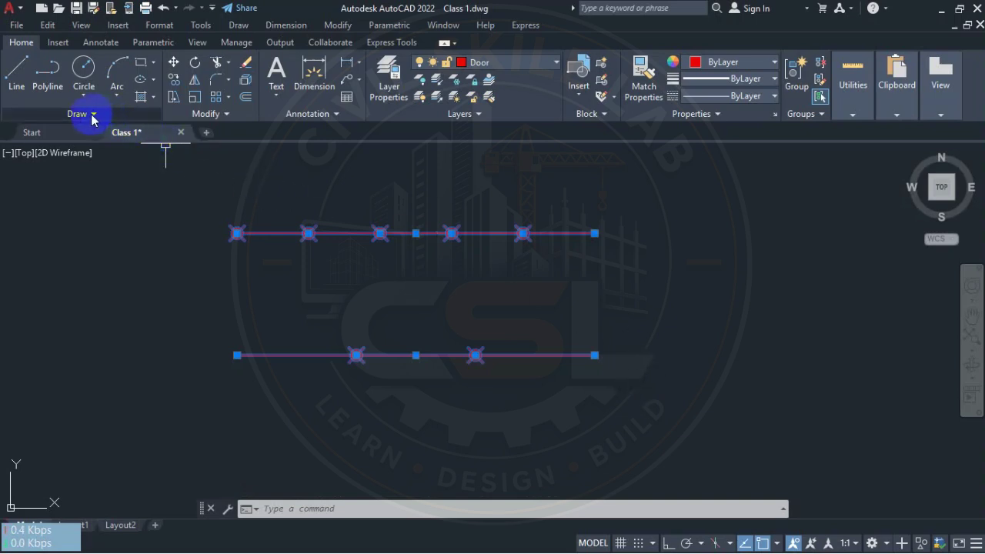
pyautogui.click(93, 116)
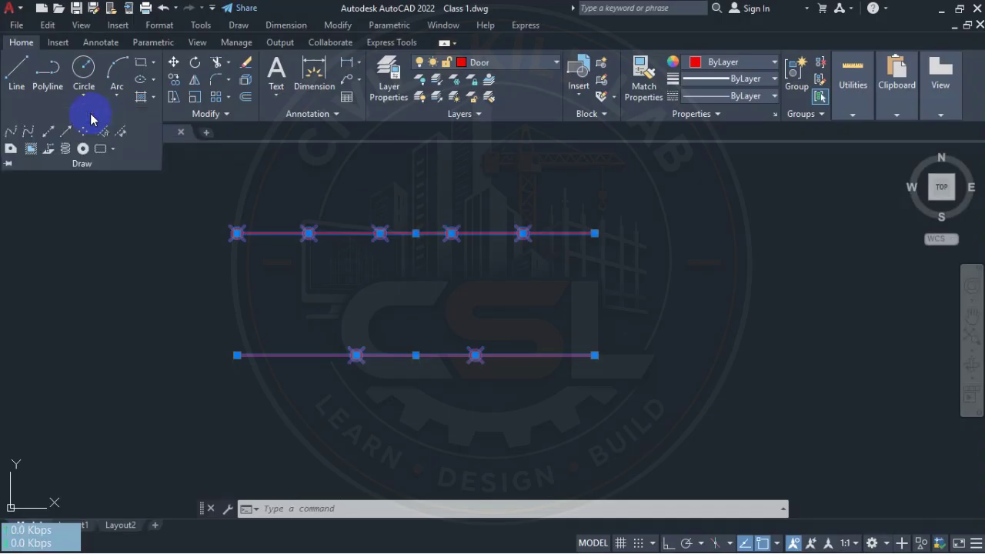
pyautogui.click(86, 175)
pyautogui.click(101, 196)
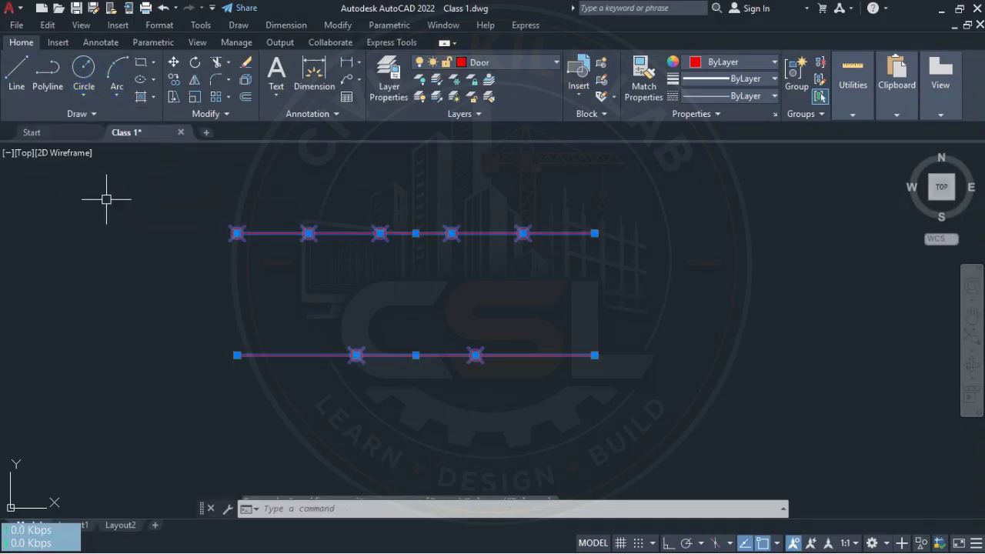
pyautogui.click(684, 203)
pyautogui.click(214, 392)
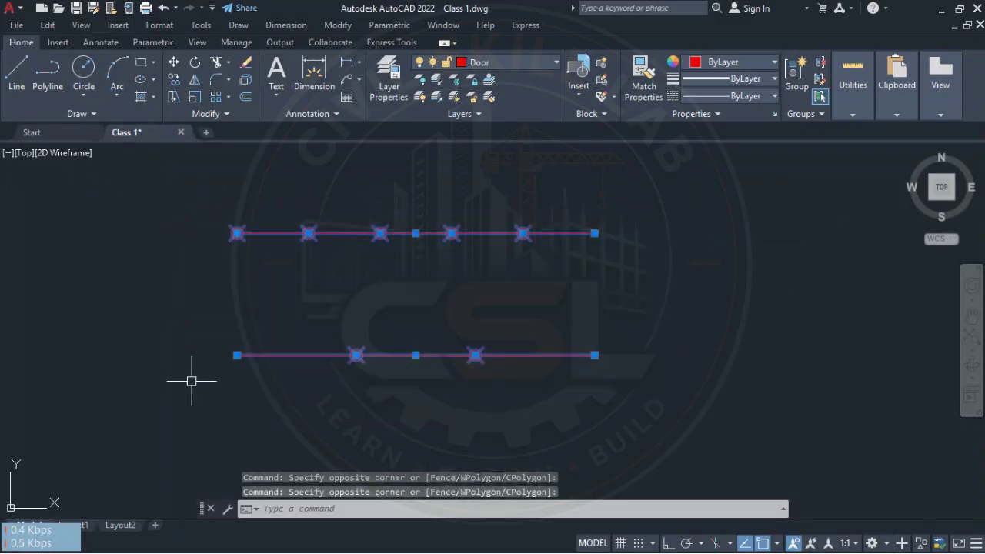
pyautogui.press('Escape')
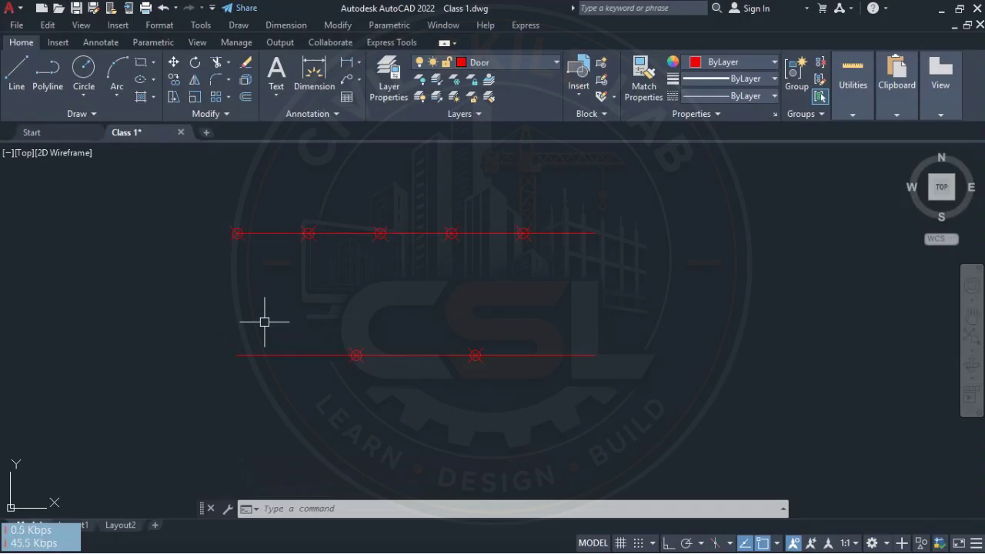
pyautogui.moveTo(362, 286); pyautogui.dragTo(382, 293, button='middle')
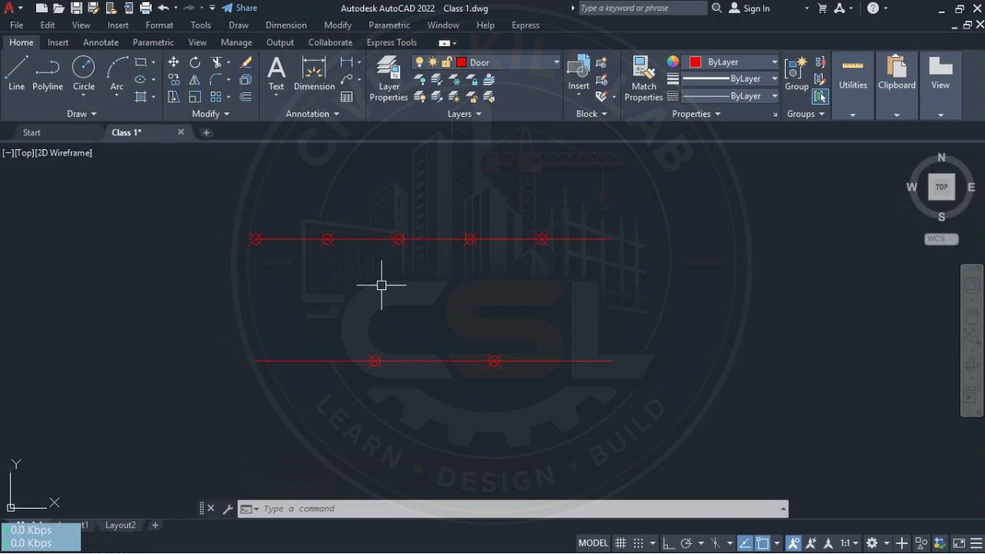
# Configure the drawing units with Architectural length type, 0'-0" precision and Inches as the insertion scale
pyautogui.write('un')
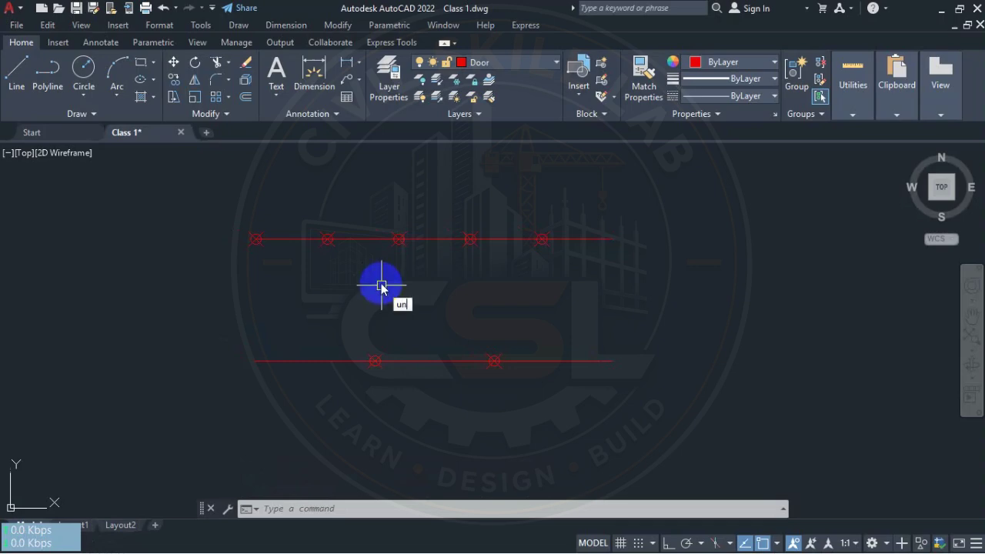
pyautogui.press('Return')
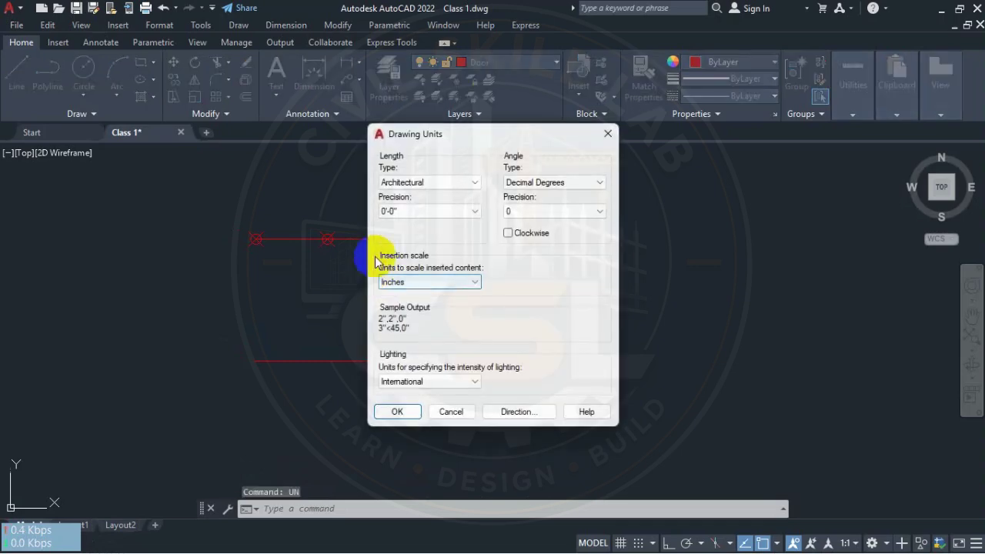
pyautogui.moveTo(443, 138); pyautogui.dragTo(386, 170)
pyautogui.click(385, 214)
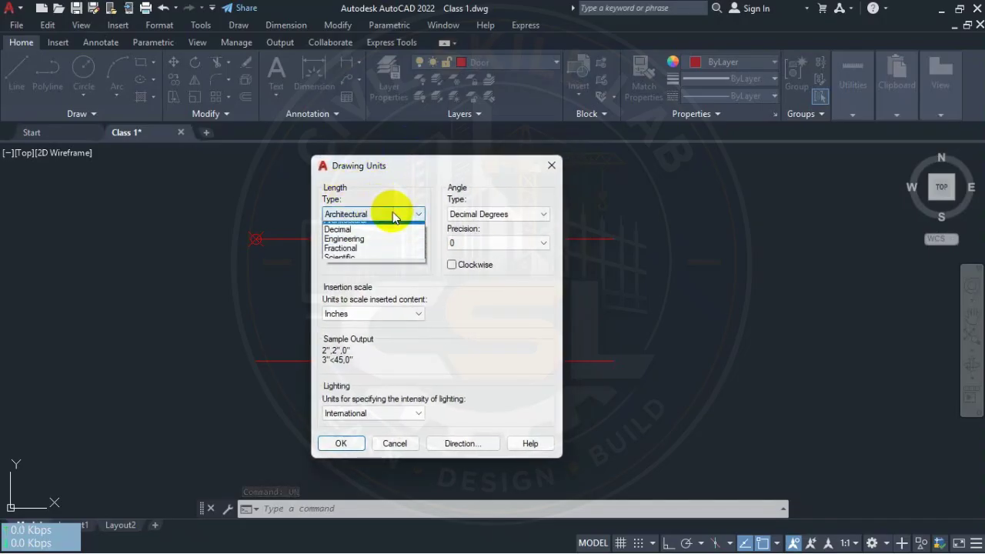
pyautogui.click(379, 227)
pyautogui.click(377, 243)
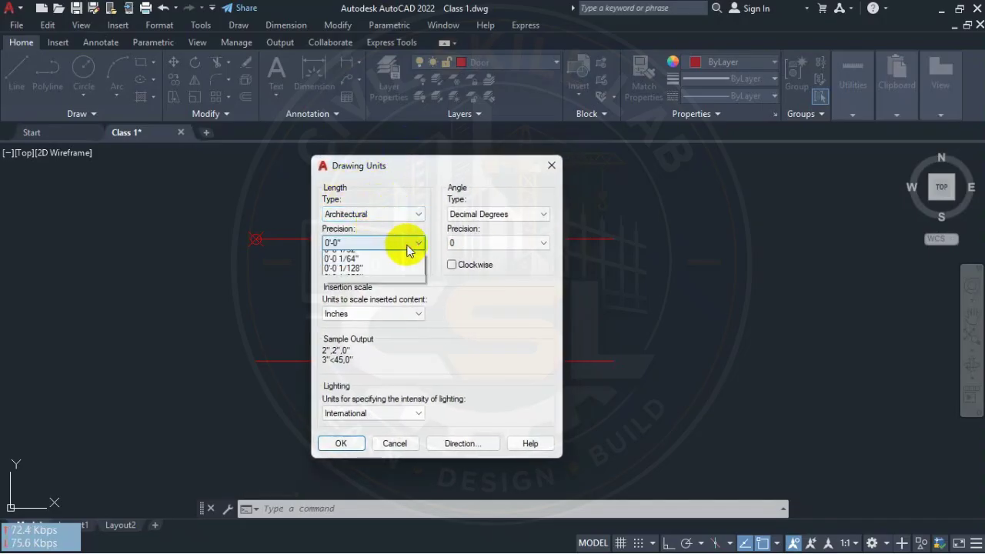
pyautogui.click(372, 255)
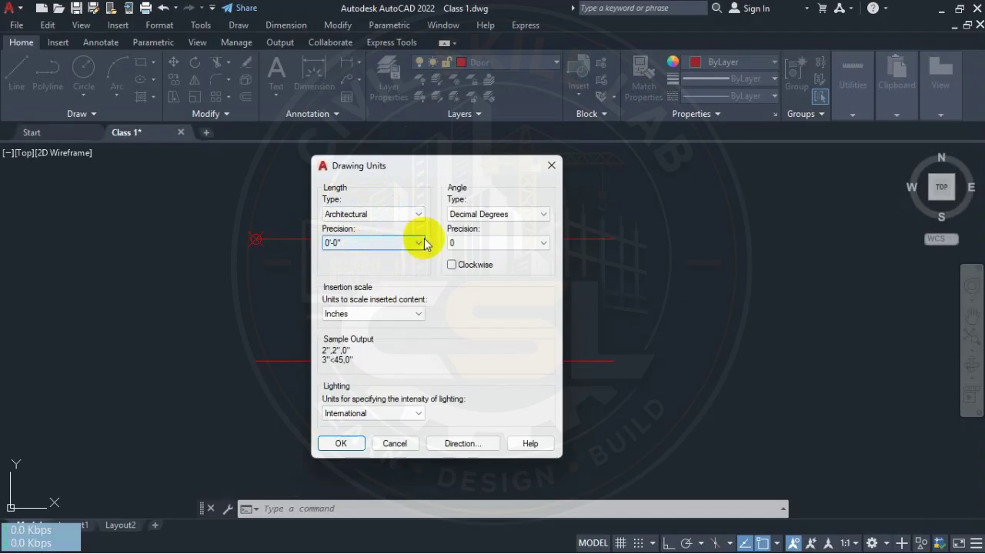
pyautogui.click(382, 315)
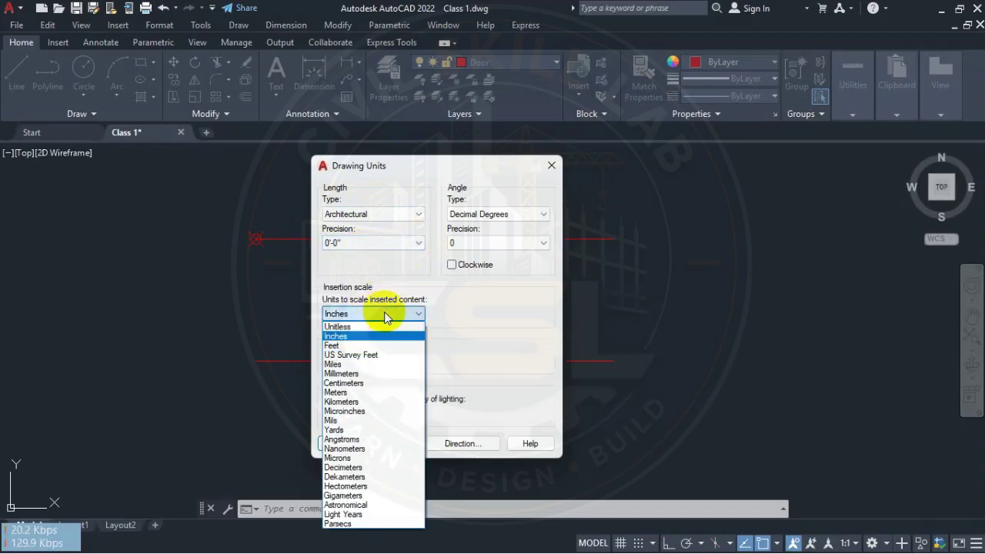
pyautogui.click(369, 338)
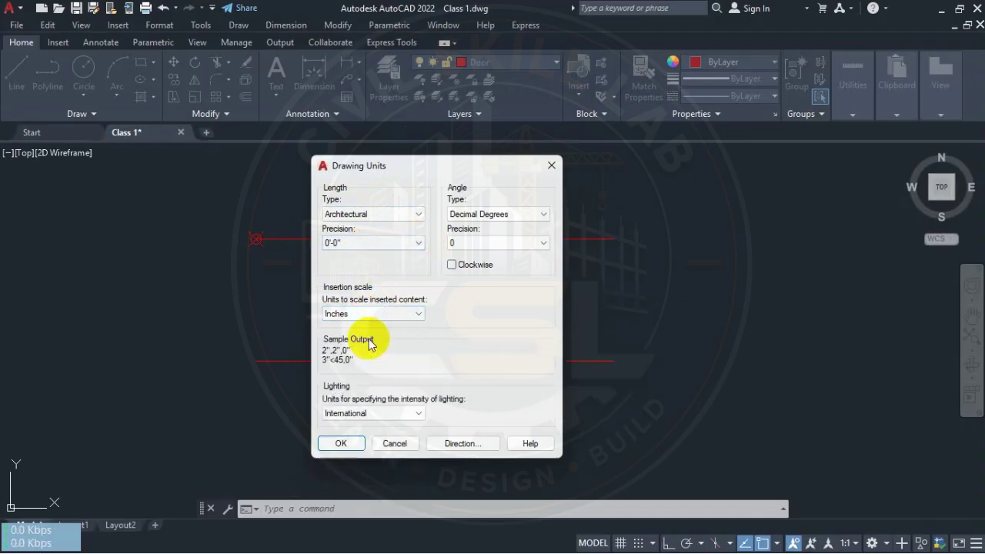
pyautogui.click(345, 444)
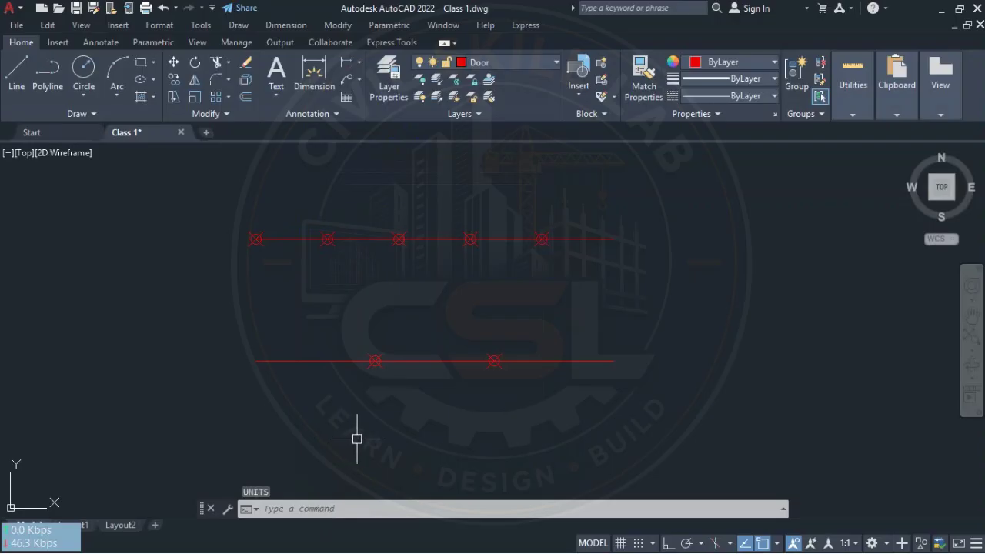
# Set the drawing limits with the default lower left corner 0'-0",0'-0" and the upper right corner at 1000',1000'
pyautogui.click(541, 344)
pyautogui.write('li')
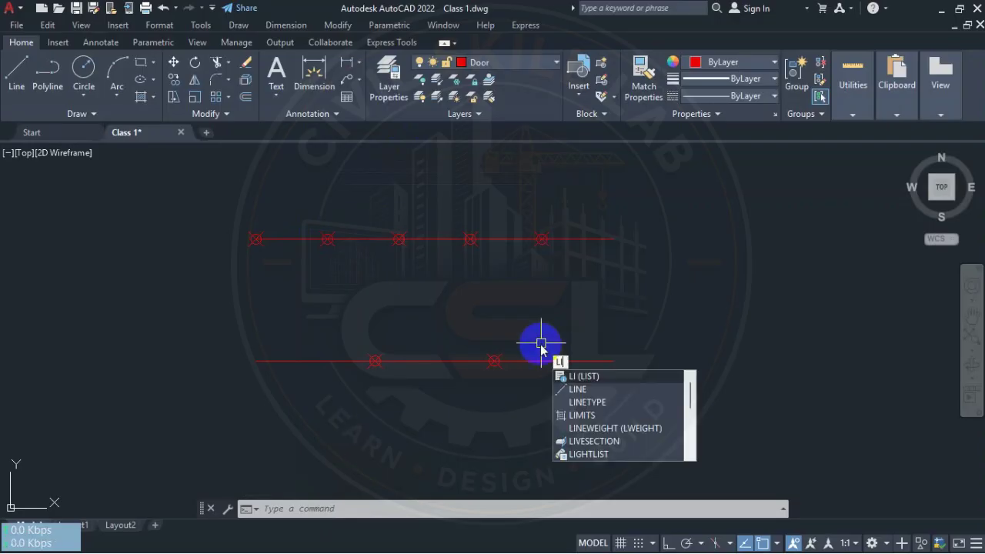
pyautogui.write('mit')
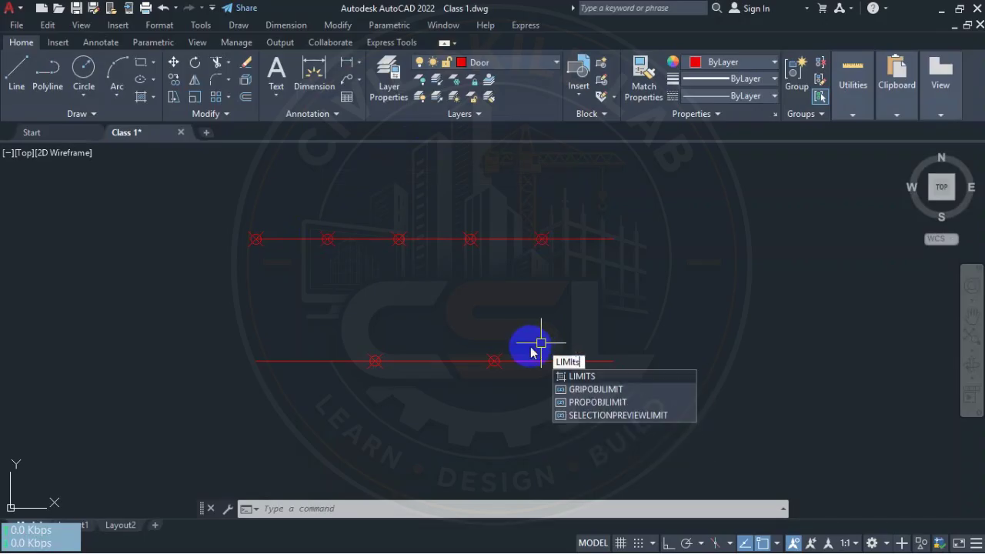
pyautogui.write('s')
pyautogui.press('Return')
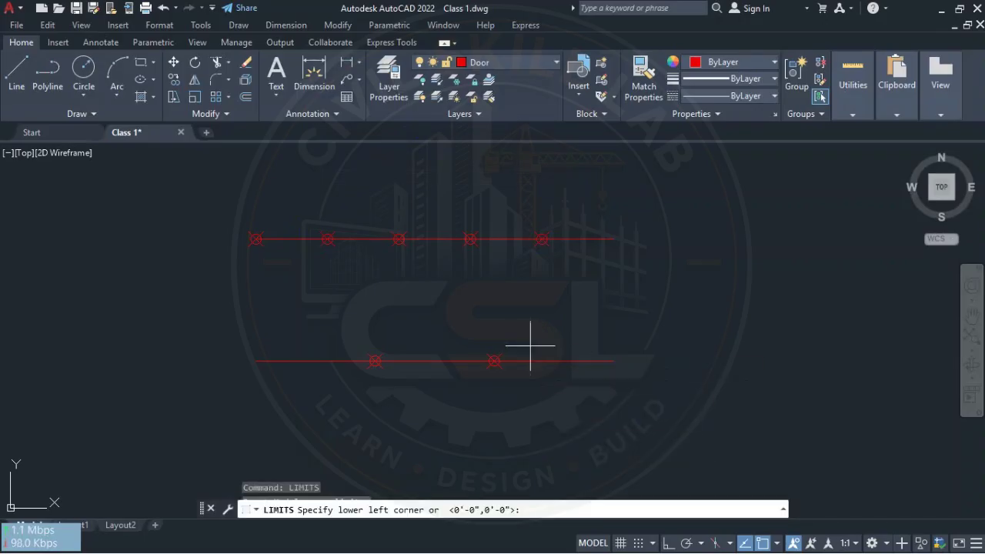
pyautogui.press('Return')
pyautogui.write('1000')
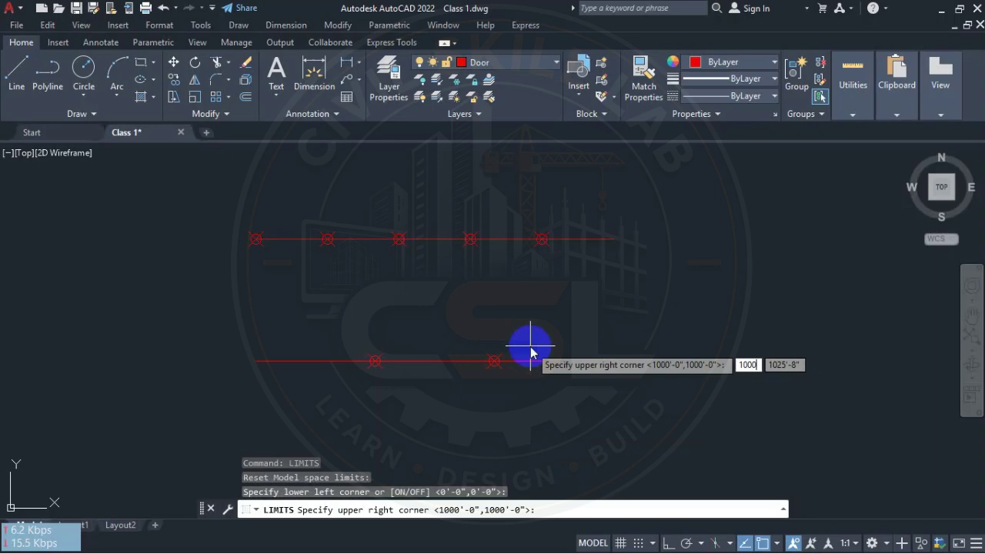
pyautogui.write("'")
pyautogui.press('Tab')
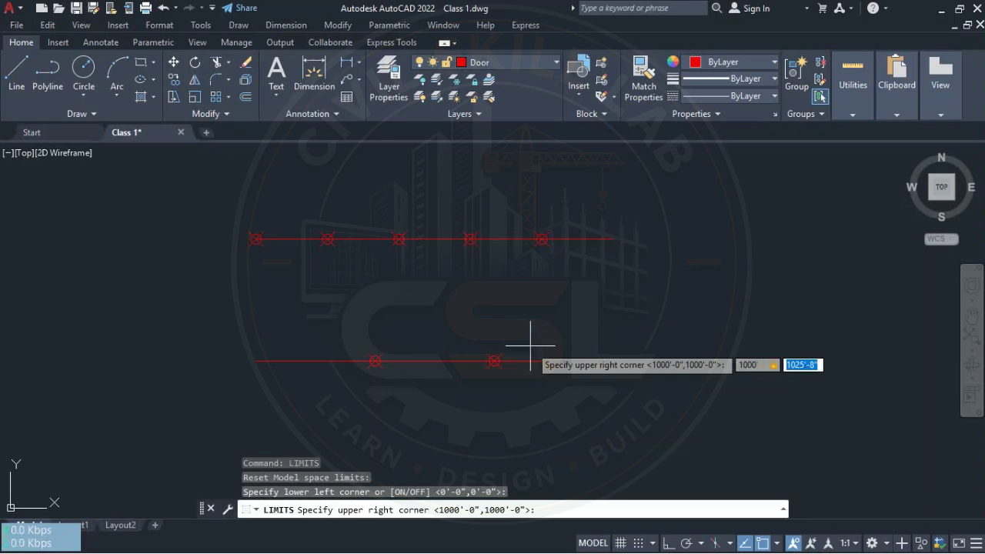
pyautogui.write('1000')
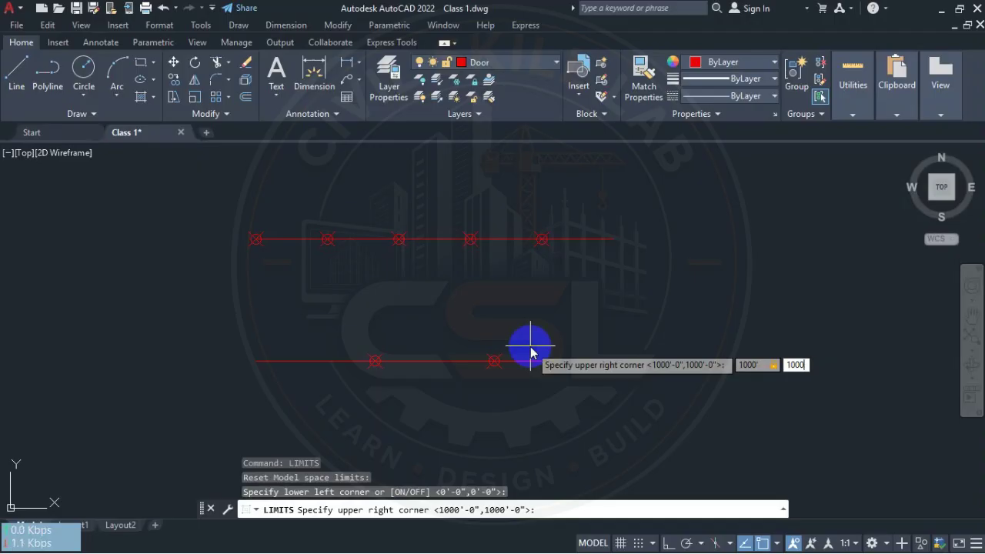
pyautogui.press('Return')
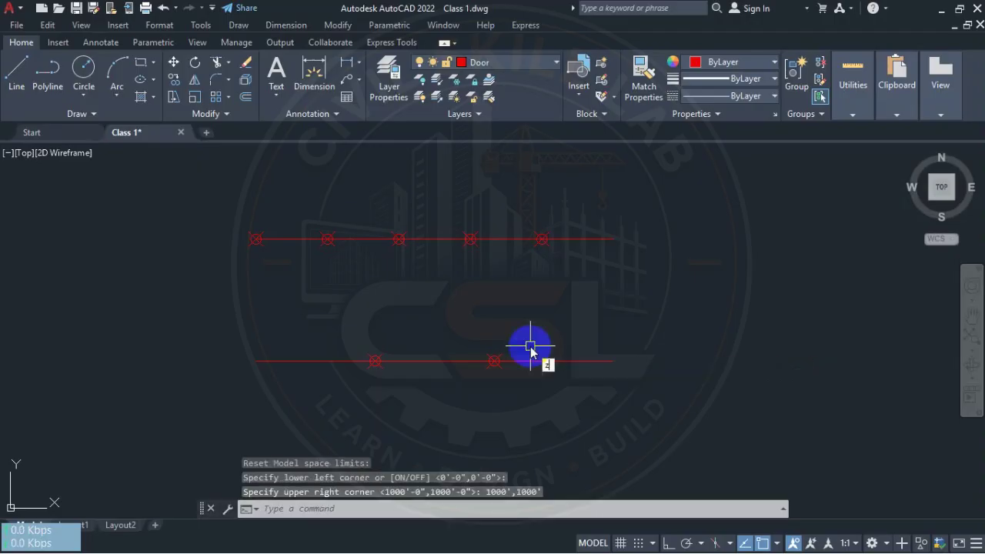
# Zoom to show the whole drawing, then zoom back in on the two red lines with point markers
pyautogui.write('z')
pyautogui.press('Return')
pyautogui.write('a')
pyautogui.press('Return')
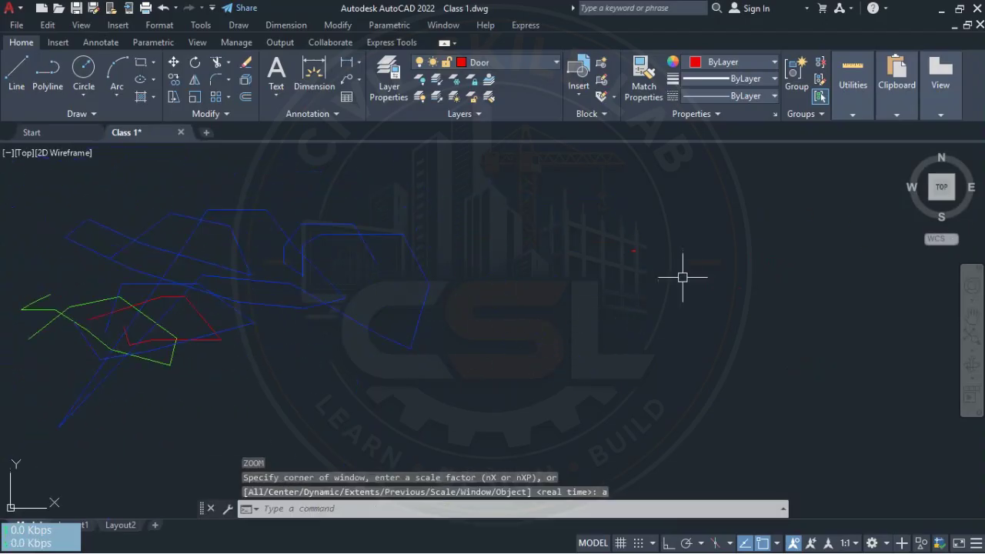
pyautogui.scroll(3, 554, 275)
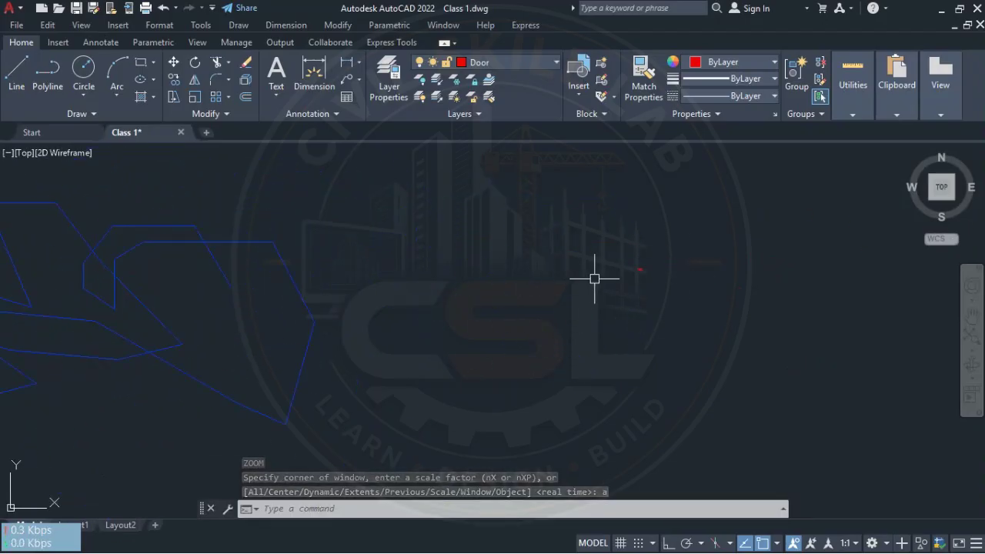
pyautogui.scroll(5, 636, 273)
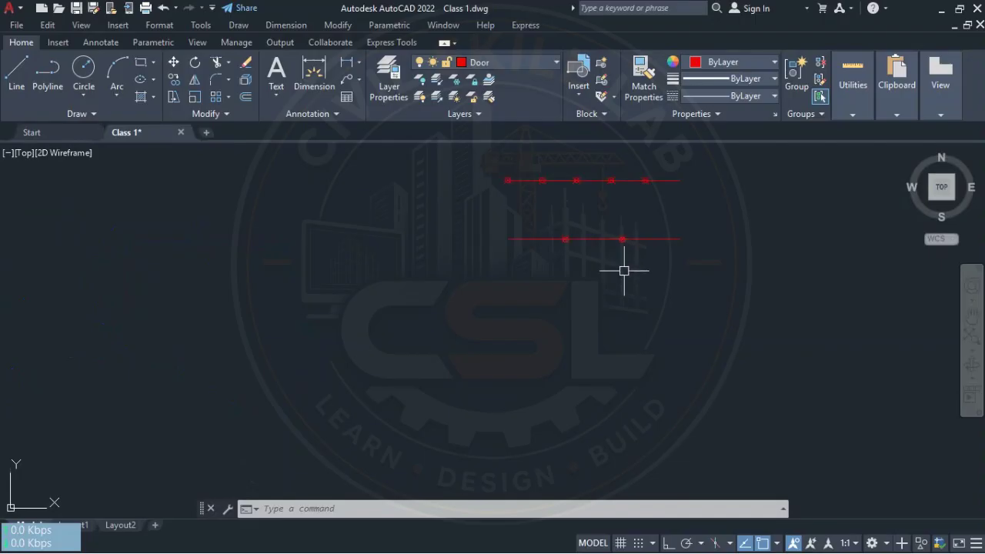
pyautogui.moveTo(627, 270)
pyautogui.mouseDown(button='middle')
pyautogui.moveTo(552, 330)
pyautogui.moveTo(539, 328)
pyautogui.mouseUp(button='middle')
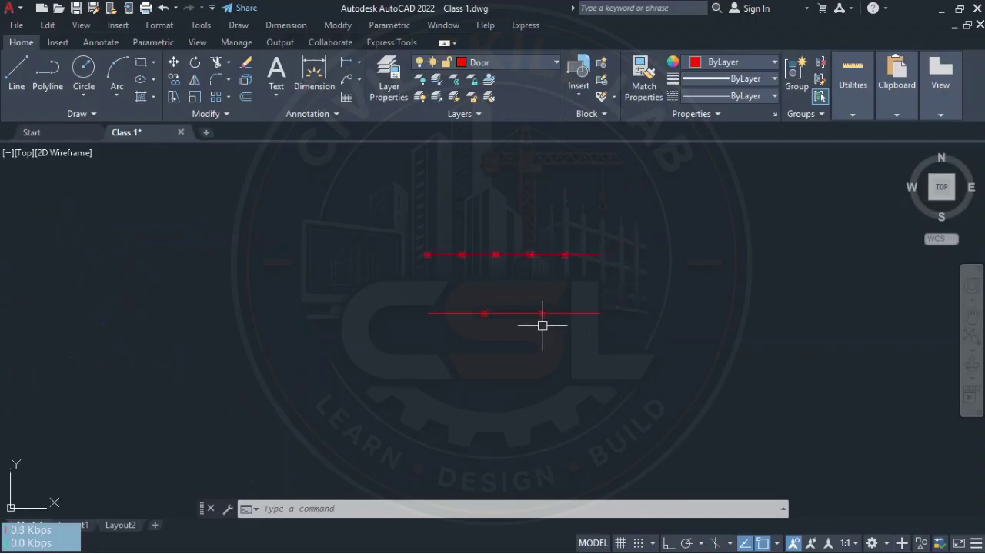
# Create a new layer named Text in the layer list
pyautogui.write('L')
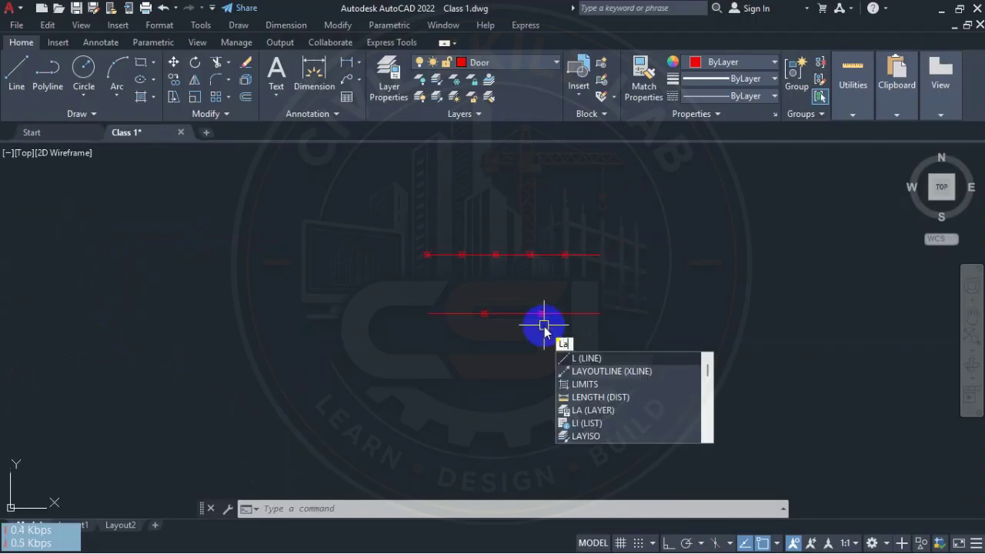
pyautogui.write('a')
pyautogui.press('Return')
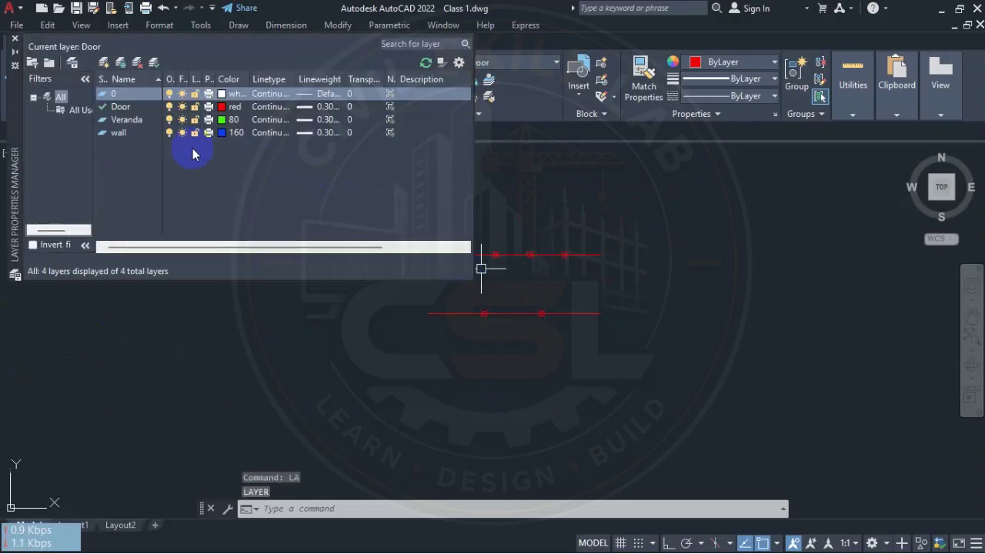
pyautogui.moveTo(12, 151); pyautogui.dragTo(157, 279)
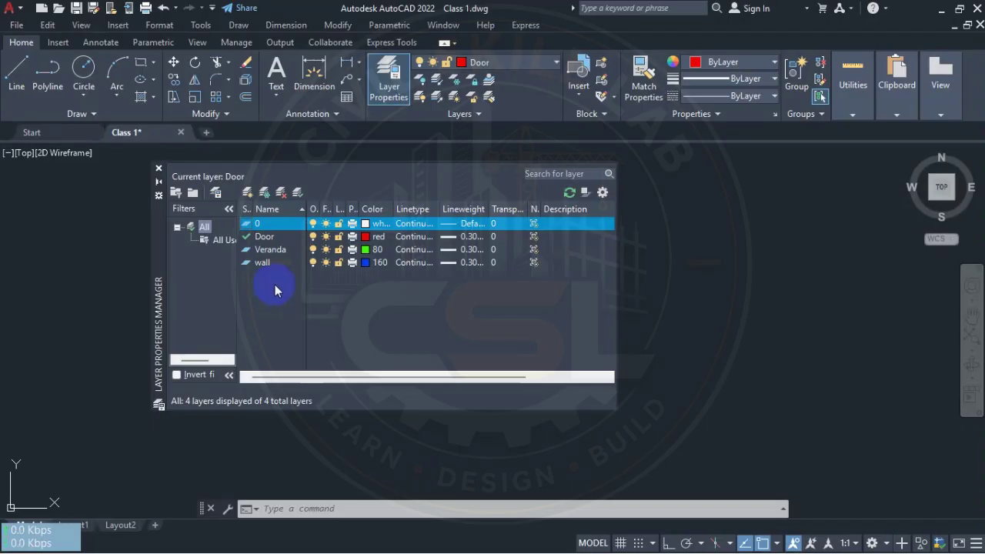
pyautogui.hotkey('alt', 'n')
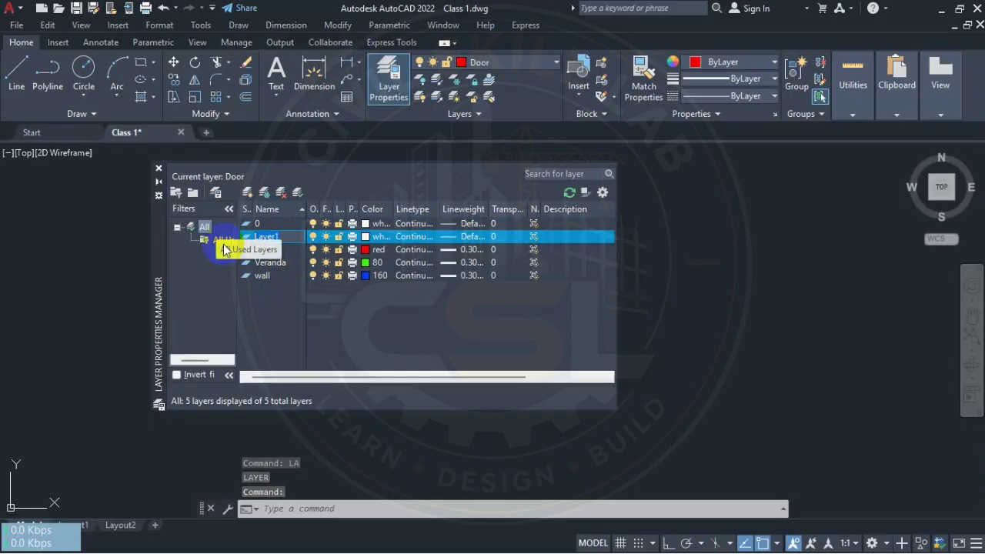
pyautogui.press('Return')
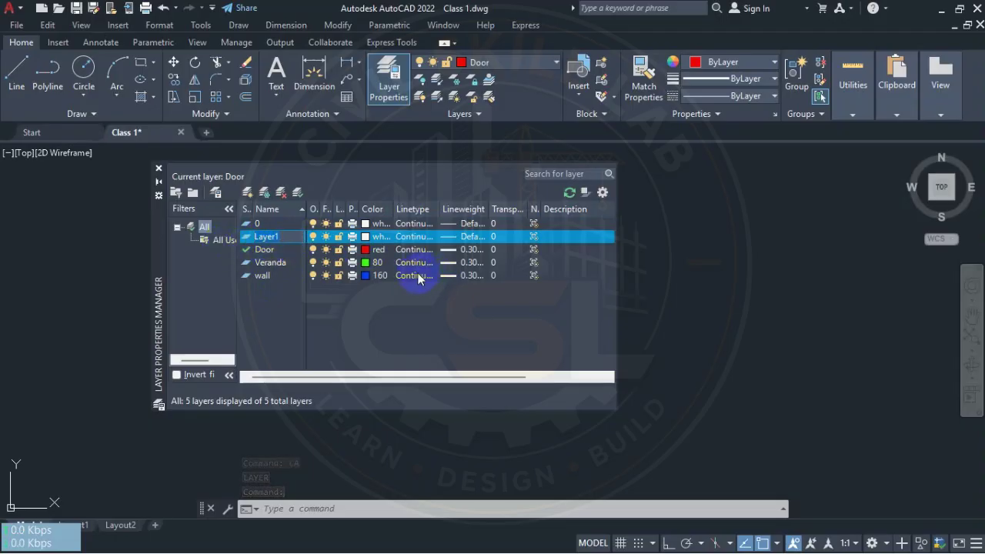
# Set the Text layer's color to index color 62
pyautogui.click(365, 237)
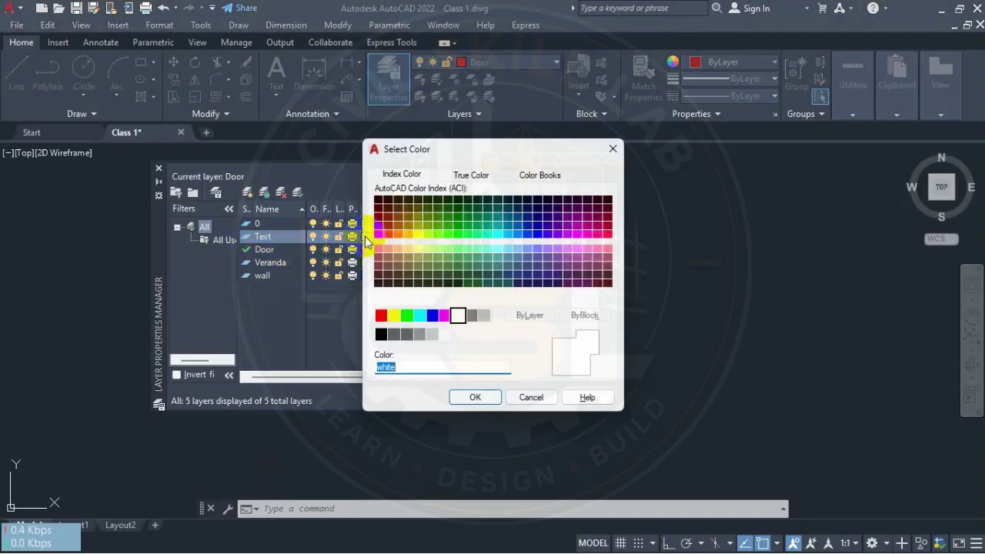
pyautogui.click(430, 230)
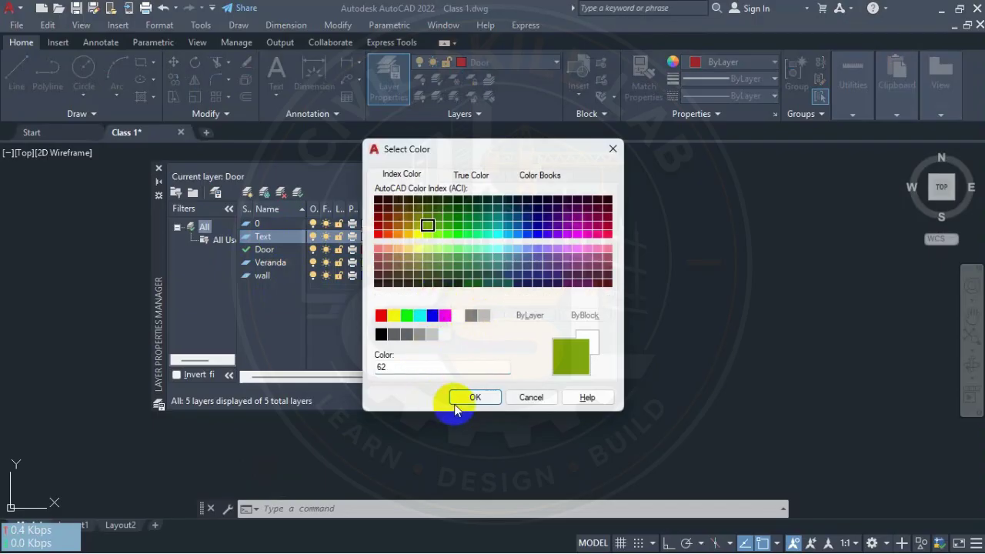
pyautogui.press('Return')
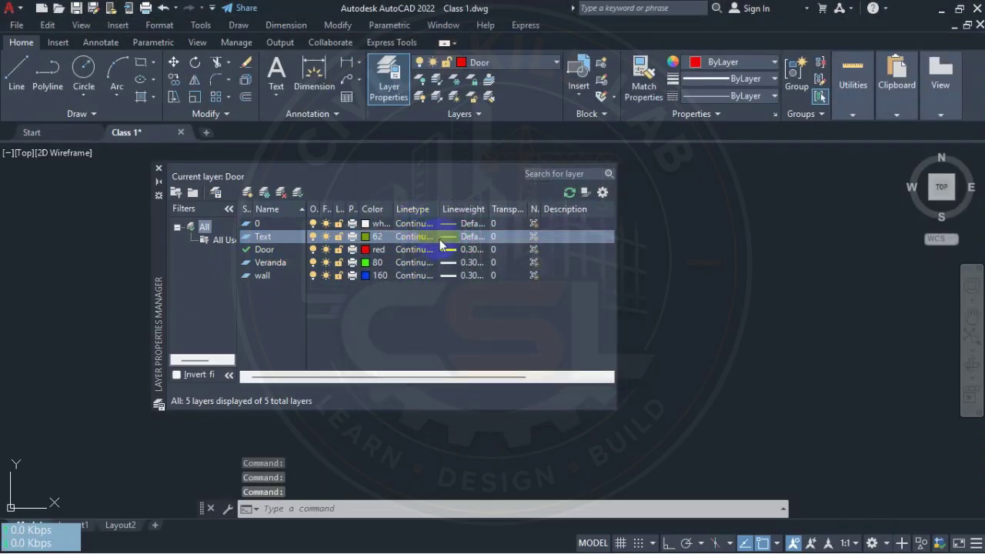
# Set the Text layer's lineweight to 0.30 mm and make it the current layer
pyautogui.click(476, 243)
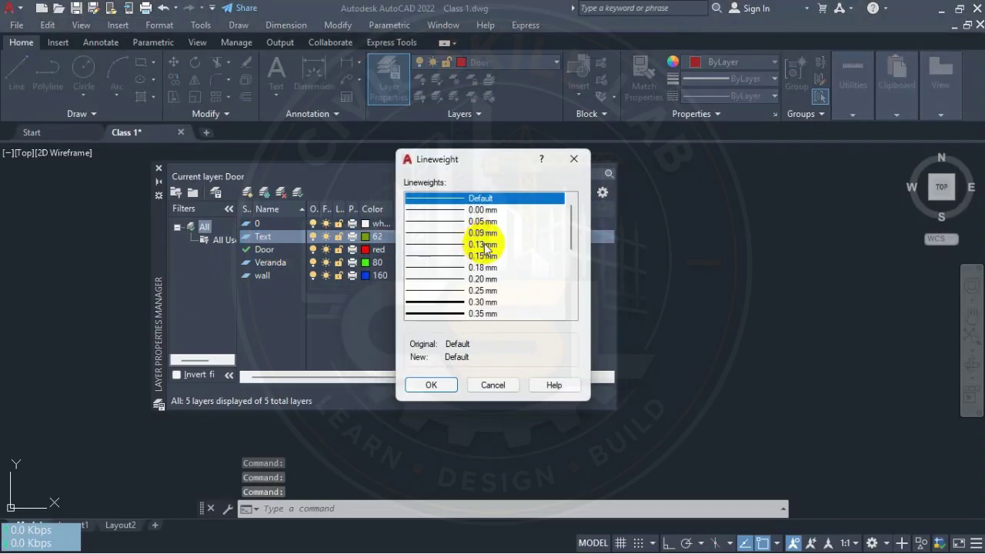
pyautogui.click(478, 304)
pyautogui.click(432, 385)
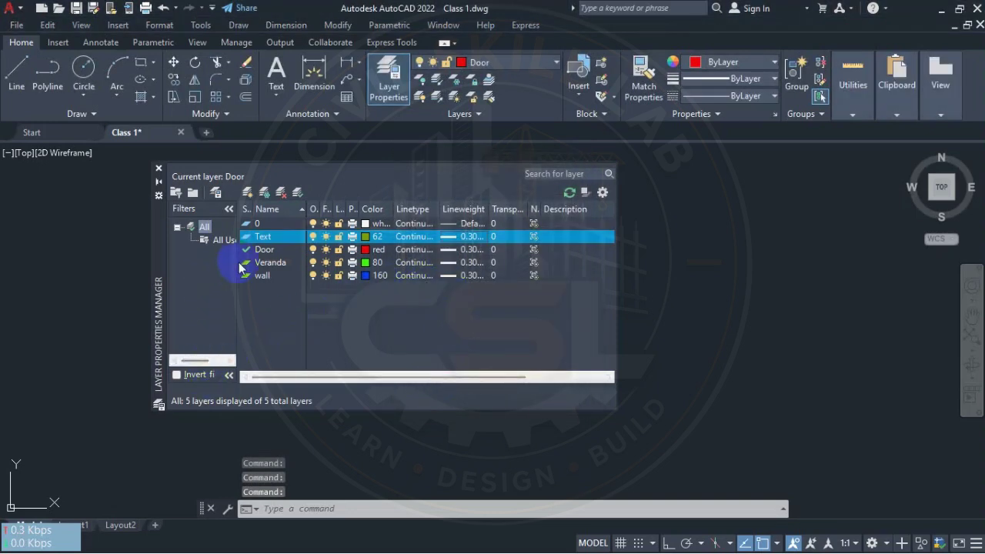
pyautogui.click(274, 240)
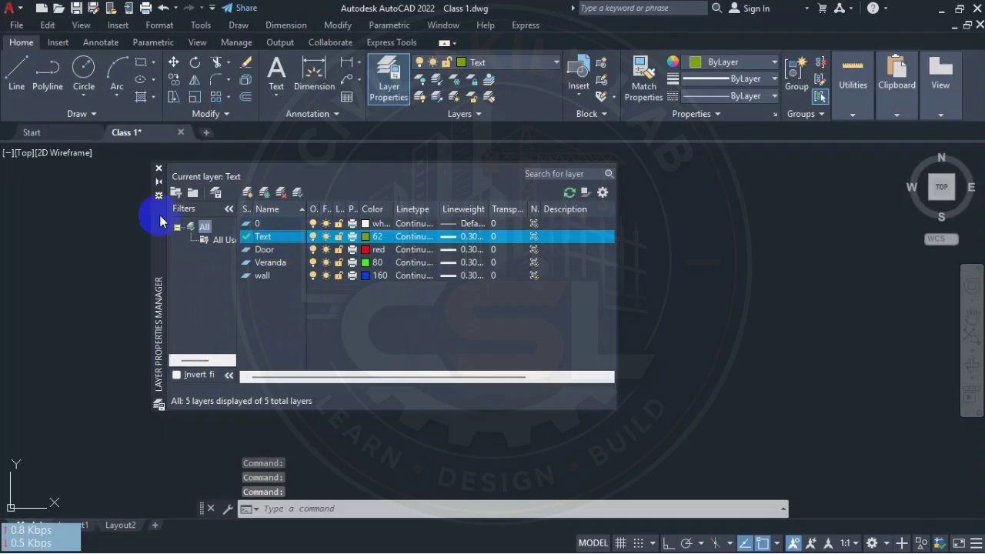
pyautogui.click(160, 168)
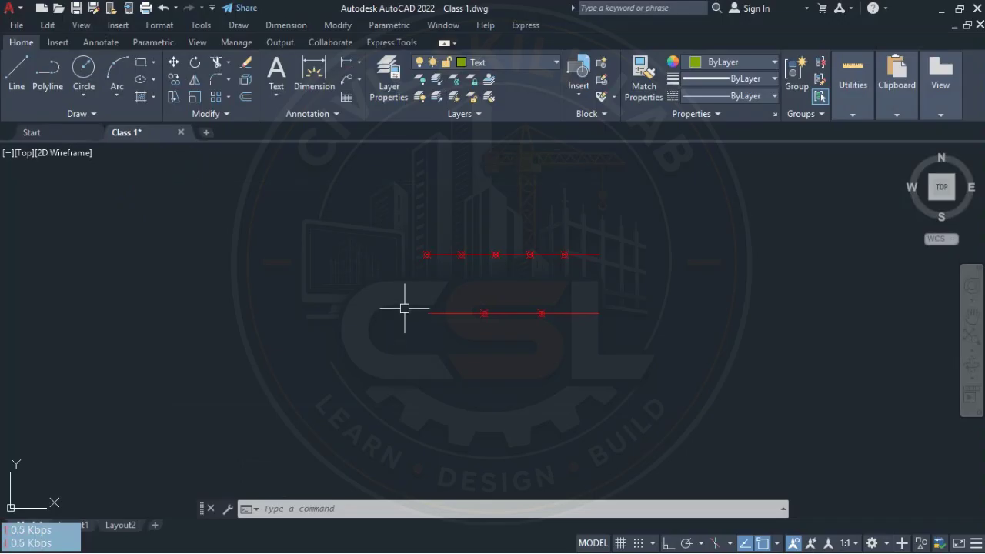
# Modify the Standard dimension style's primary units to the Architectural unit format with 0'-0" precision
pyautogui.write('D')
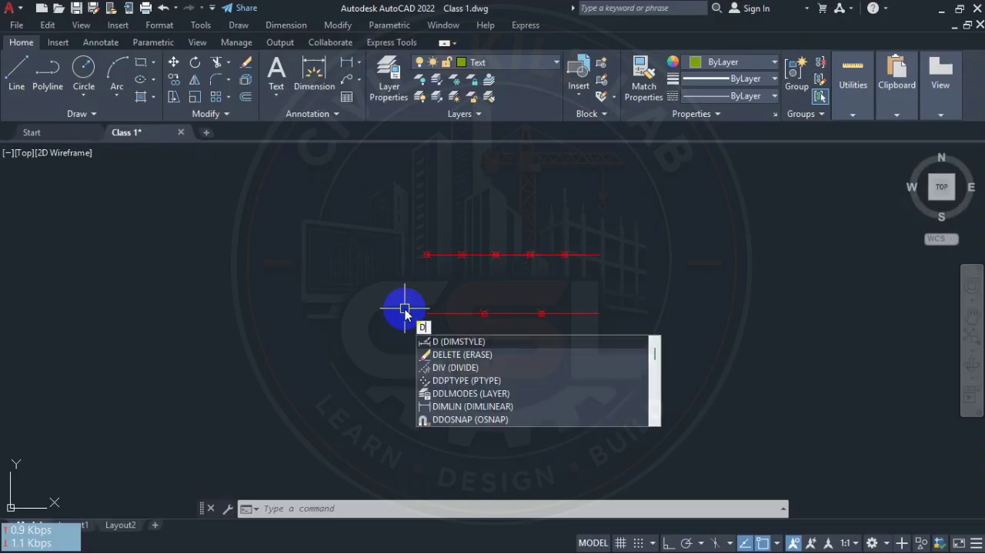
pyautogui.press('Escape')
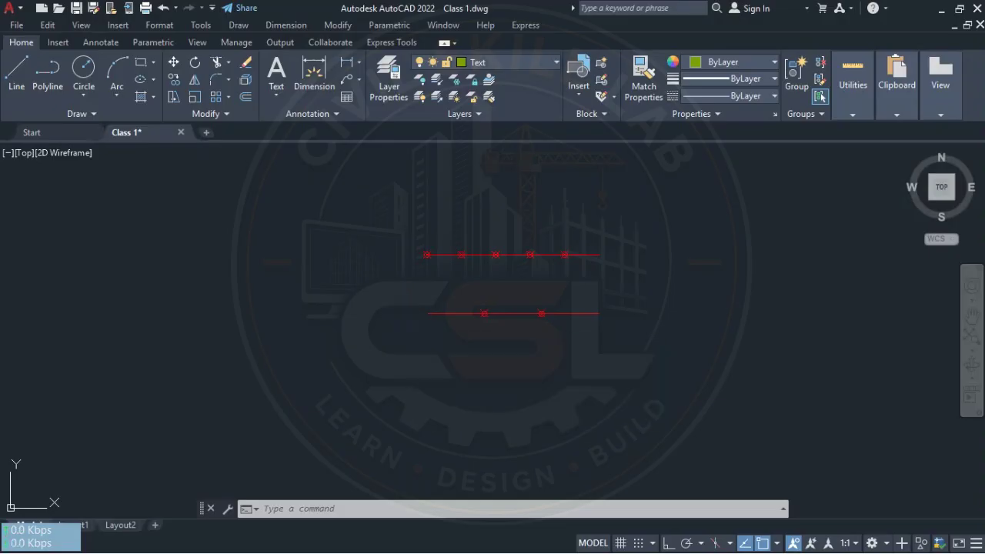
pyautogui.write('D')
pyautogui.press('Return')
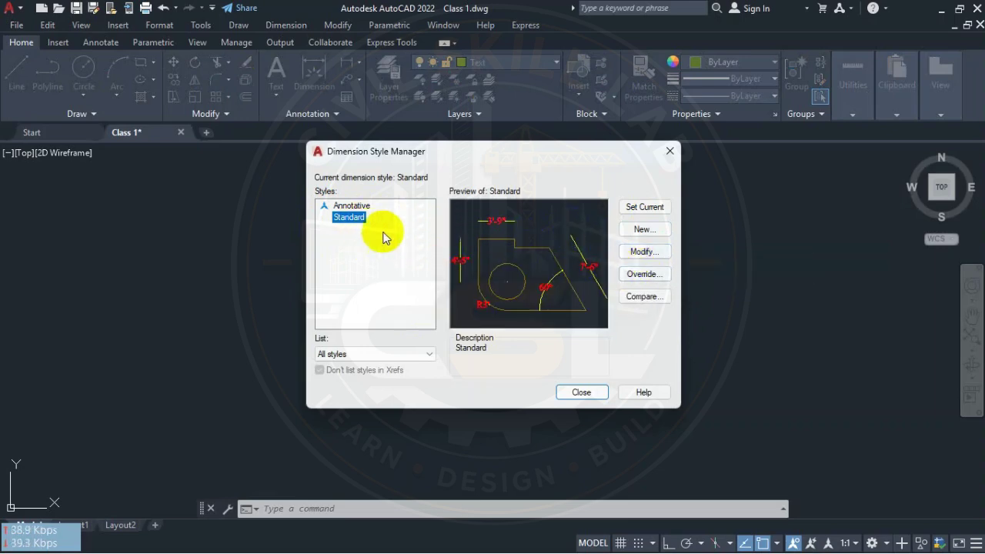
pyautogui.click(640, 252)
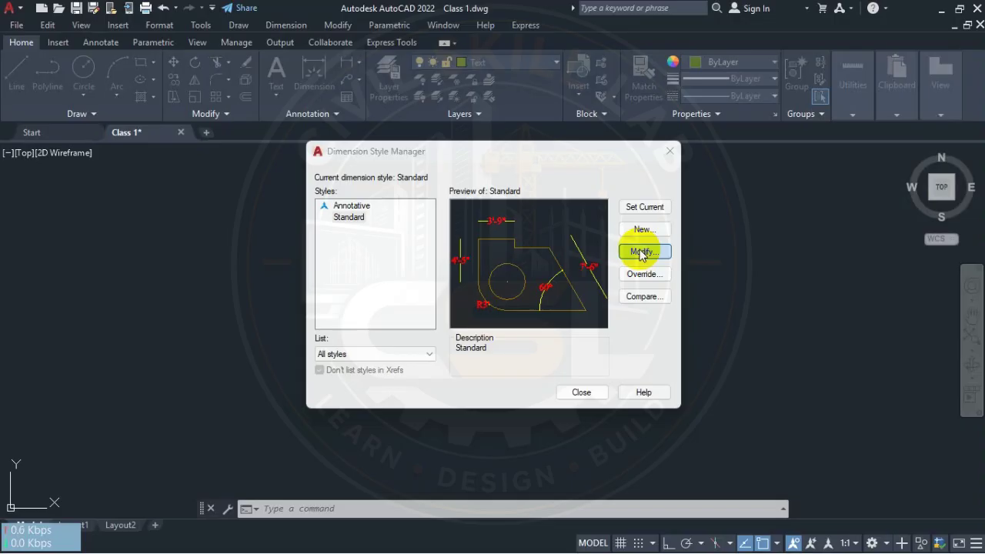
pyautogui.click(497, 131)
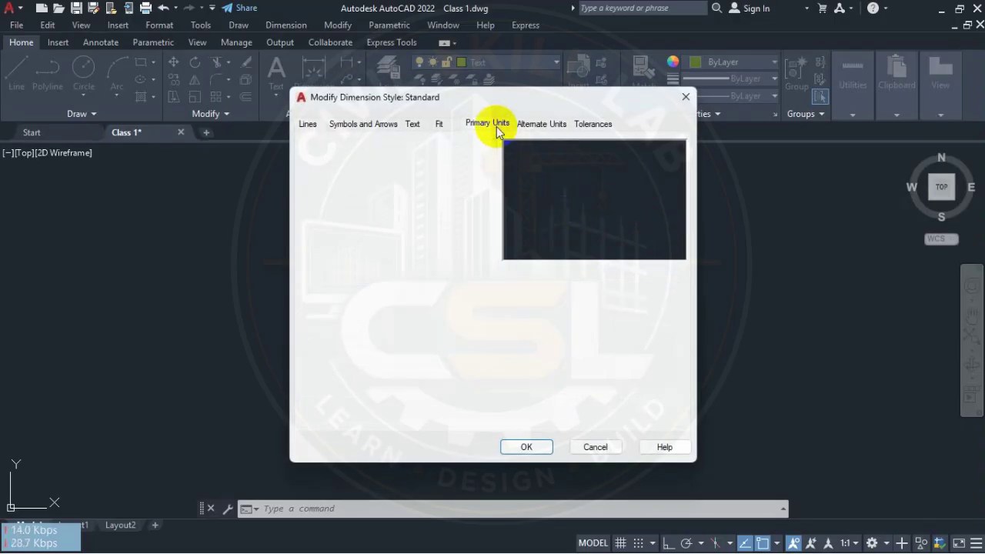
pyautogui.click(449, 159)
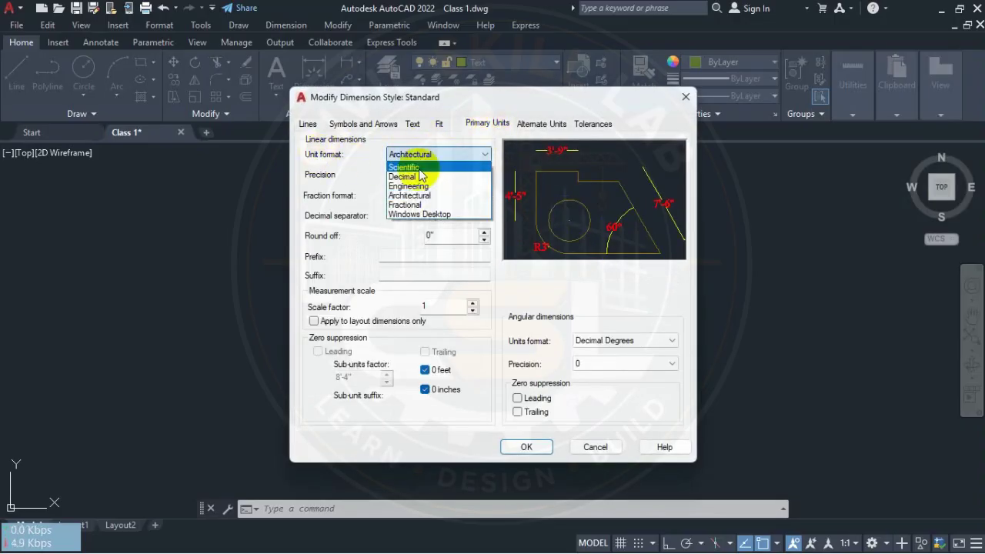
pyautogui.click(426, 195)
pyautogui.click(447, 177)
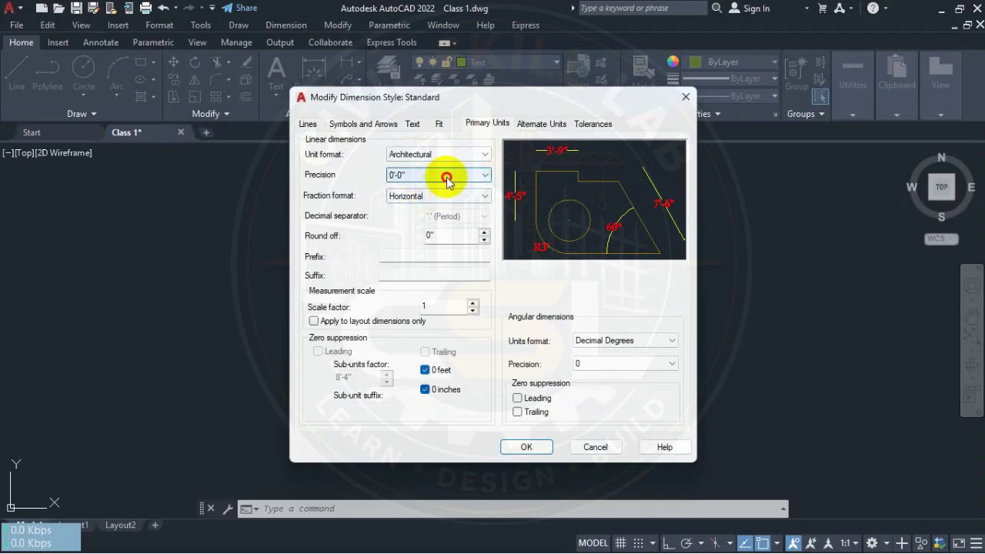
pyautogui.click(428, 188)
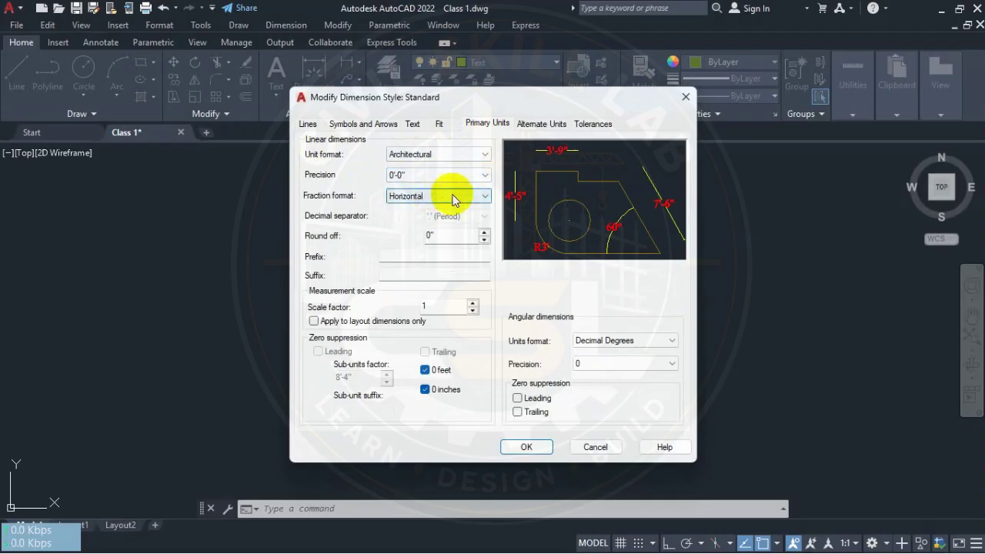
pyautogui.click(579, 364)
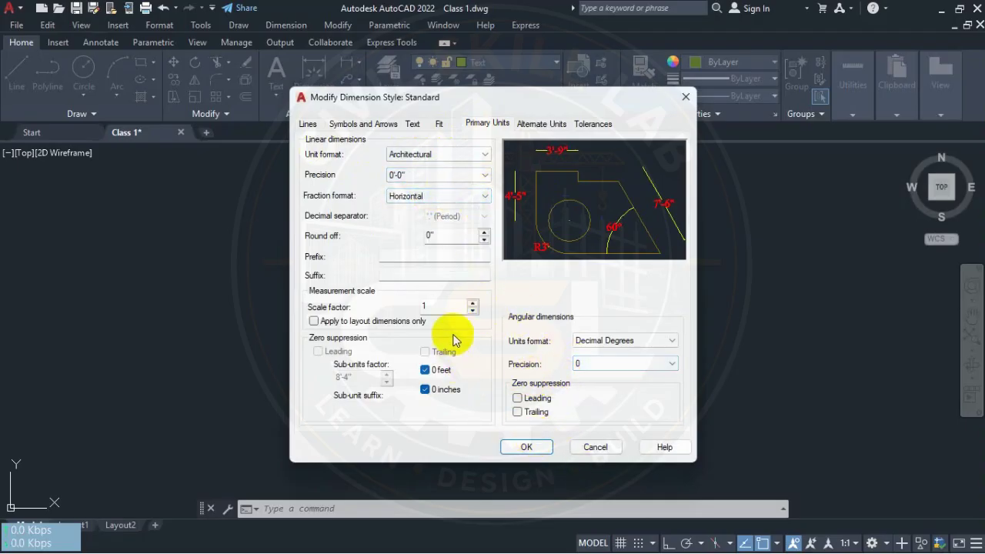
# Try Green, Yellow and Magenta as the Standard style's dimension text color, and set it back to Red
pyautogui.click(413, 125)
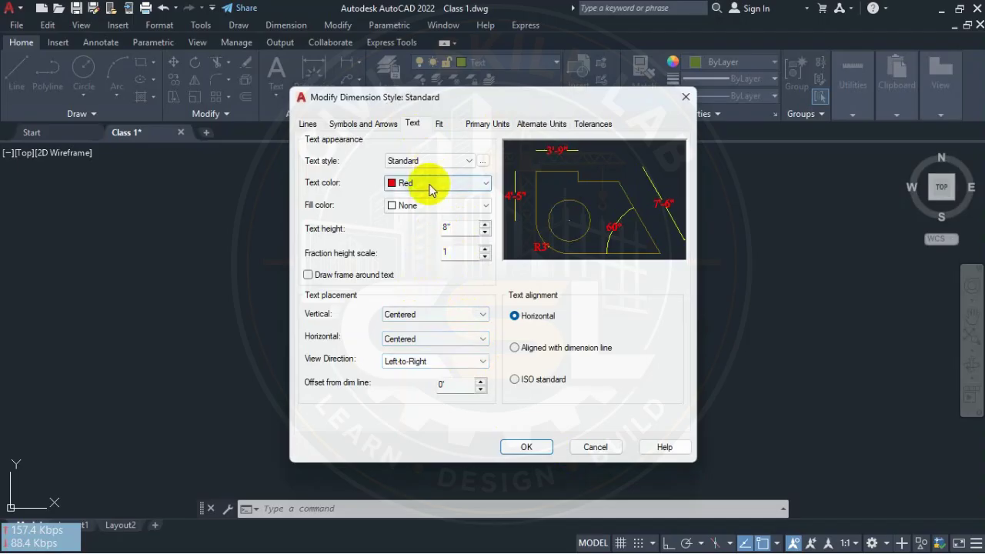
pyautogui.click(780, 309)
pyautogui.click(547, 202)
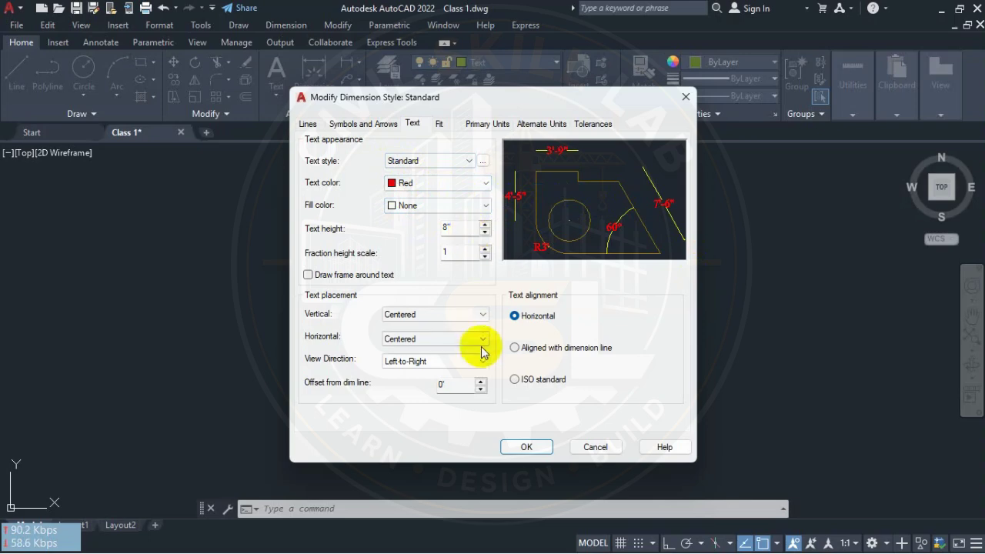
pyautogui.click(436, 183)
pyautogui.click(414, 246)
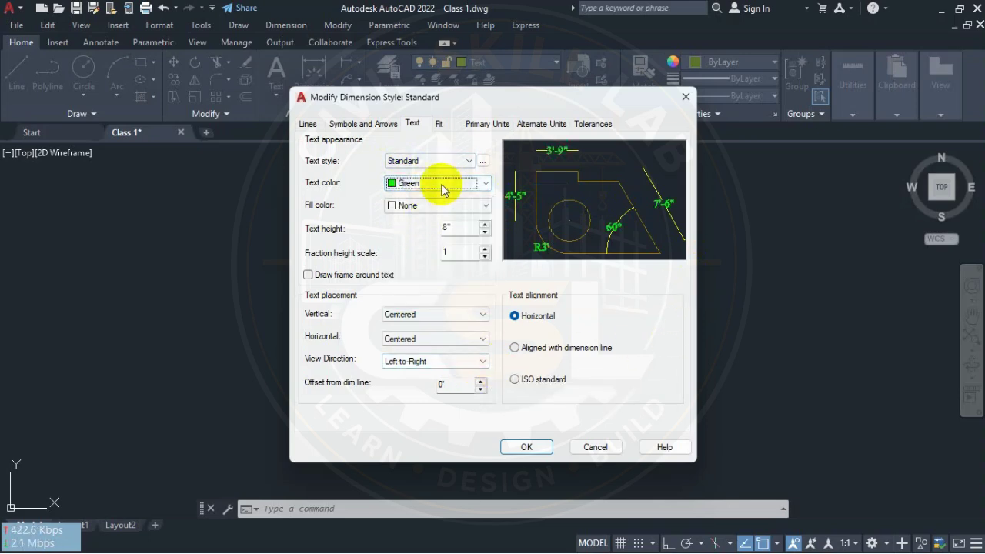
pyautogui.click(473, 183)
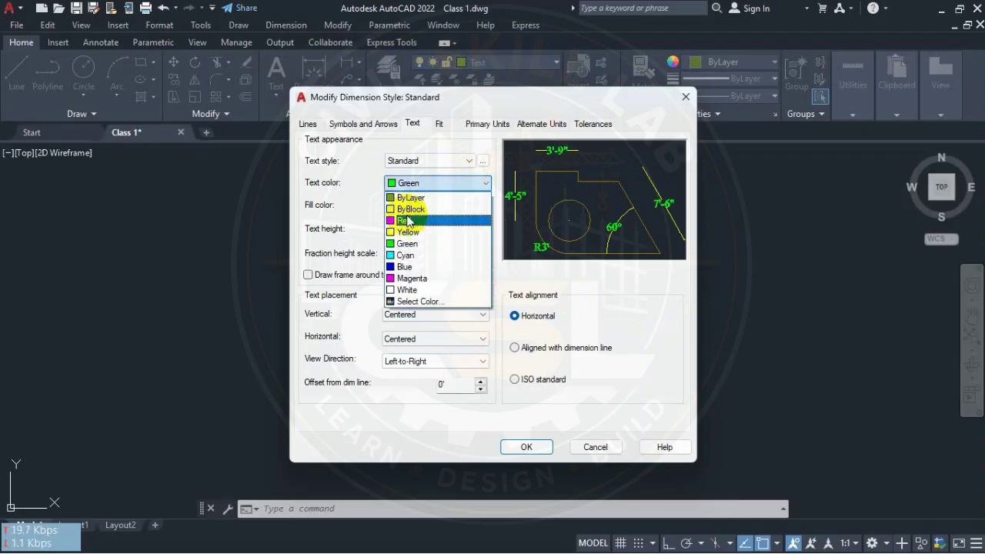
pyautogui.click(408, 232)
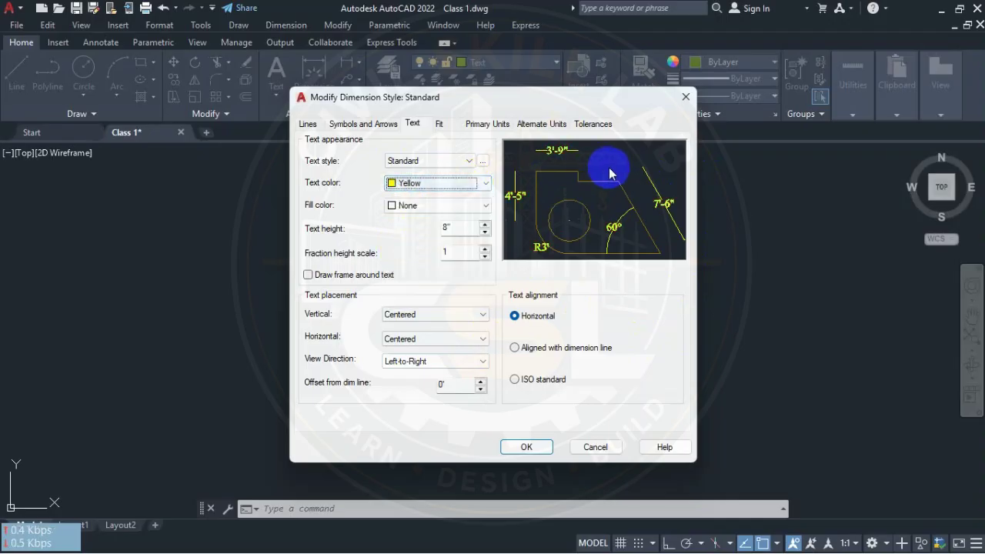
pyautogui.click(470, 183)
pyautogui.click(410, 278)
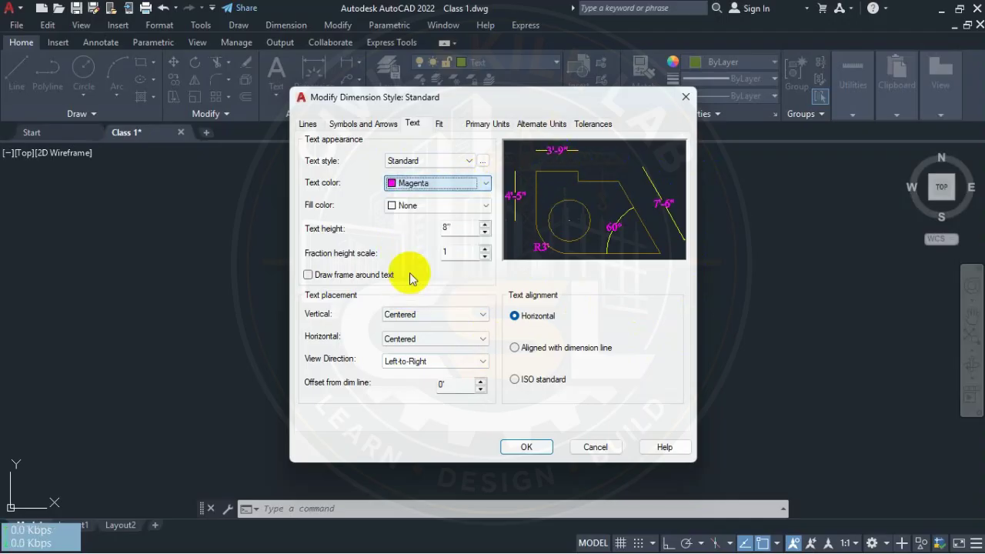
pyautogui.click(460, 181)
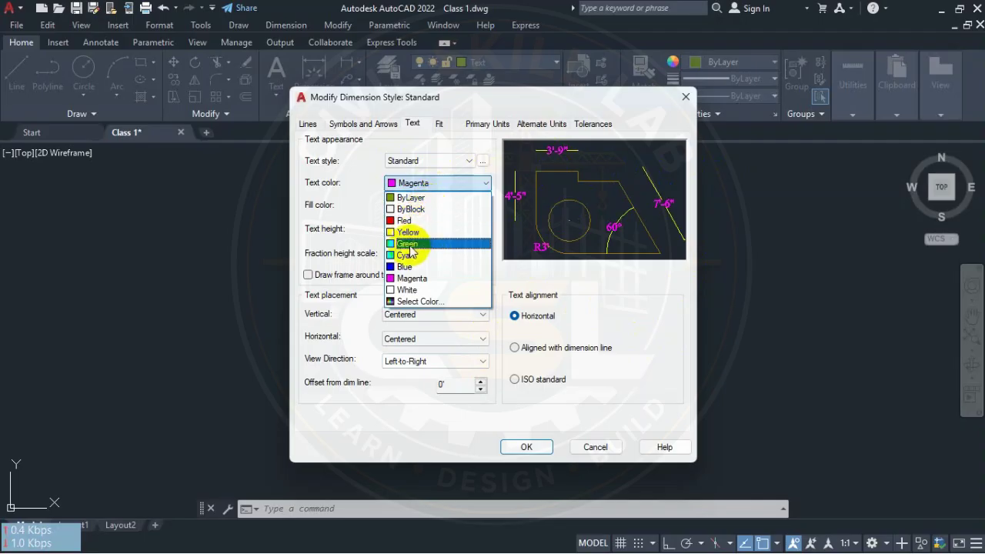
pyautogui.click(439, 223)
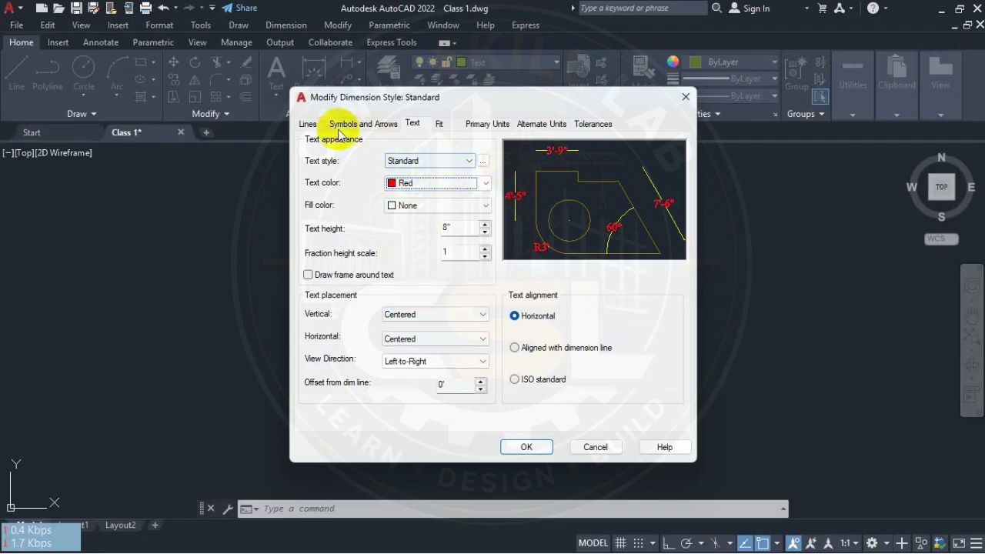
# Set the first and second dimension arrowheads to Dot, and set the arrow size to 2
pyautogui.click(370, 128)
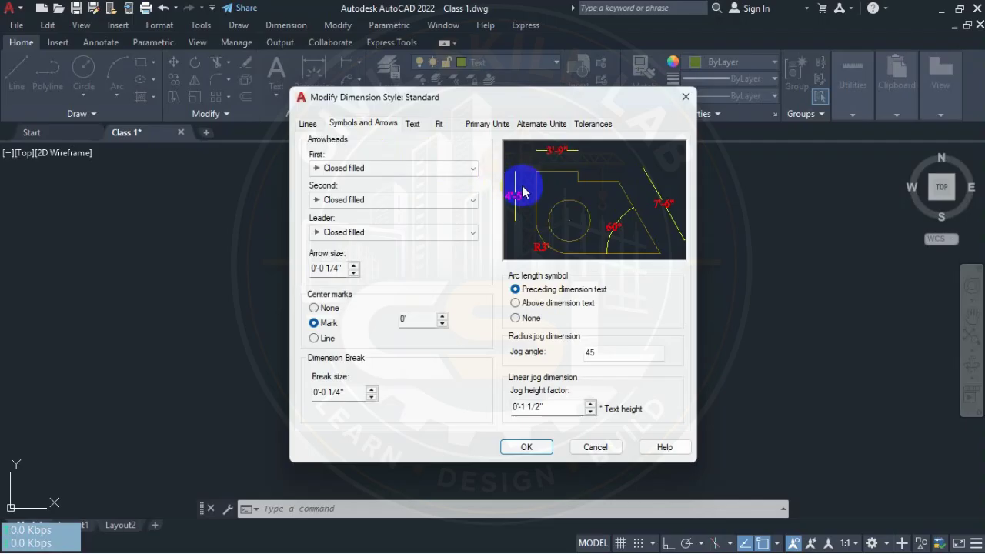
pyautogui.click(383, 168)
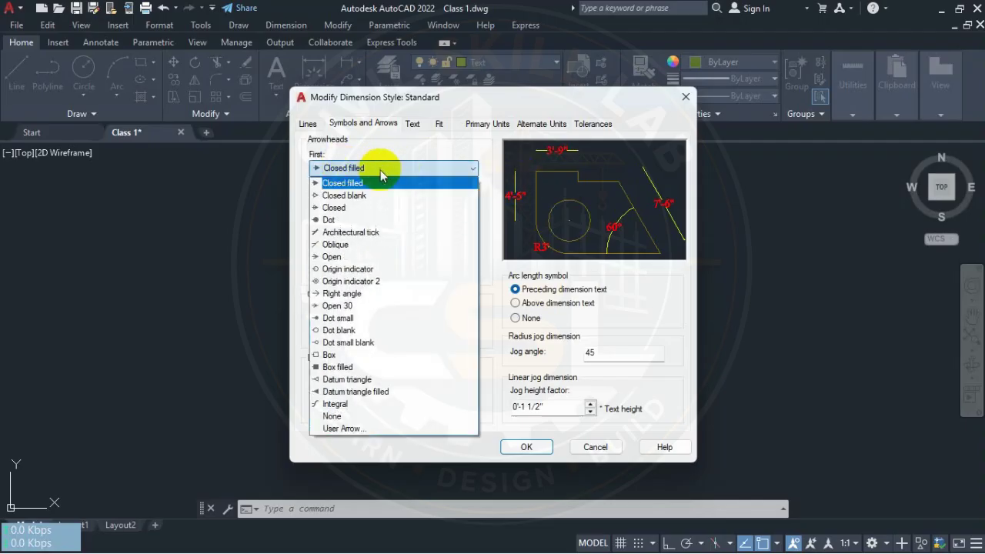
pyautogui.click(355, 221)
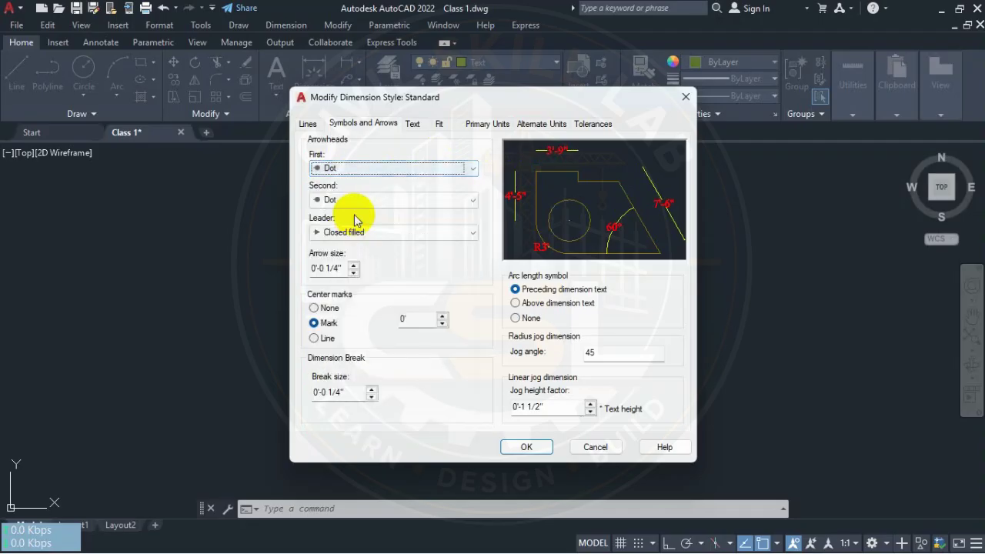
pyautogui.click(371, 233)
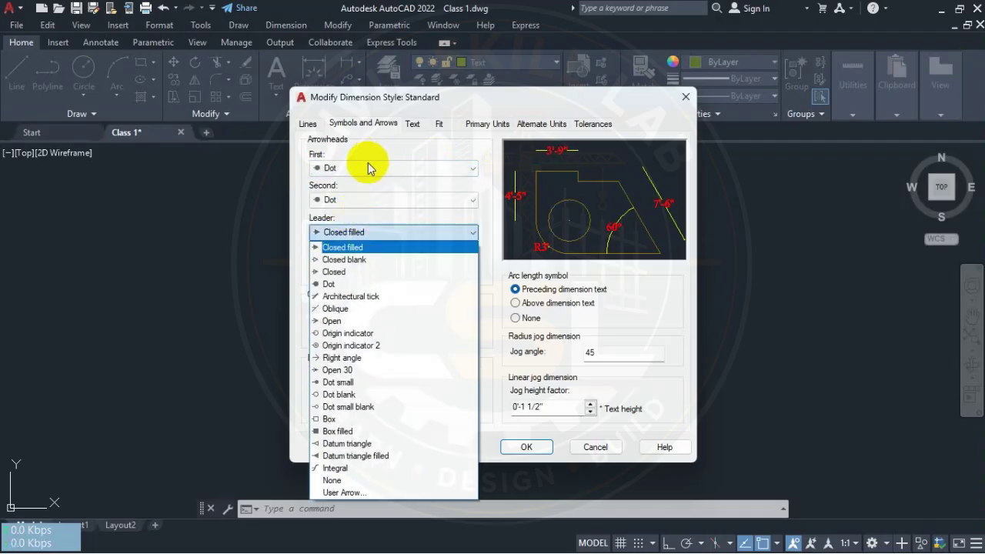
pyautogui.click(377, 194)
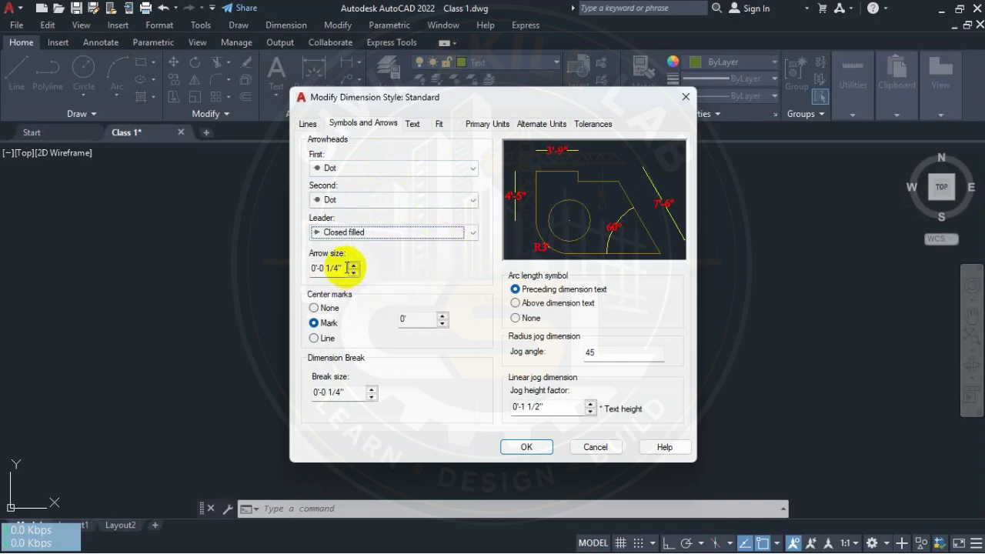
pyautogui.moveTo(348, 268); pyautogui.dragTo(306, 267)
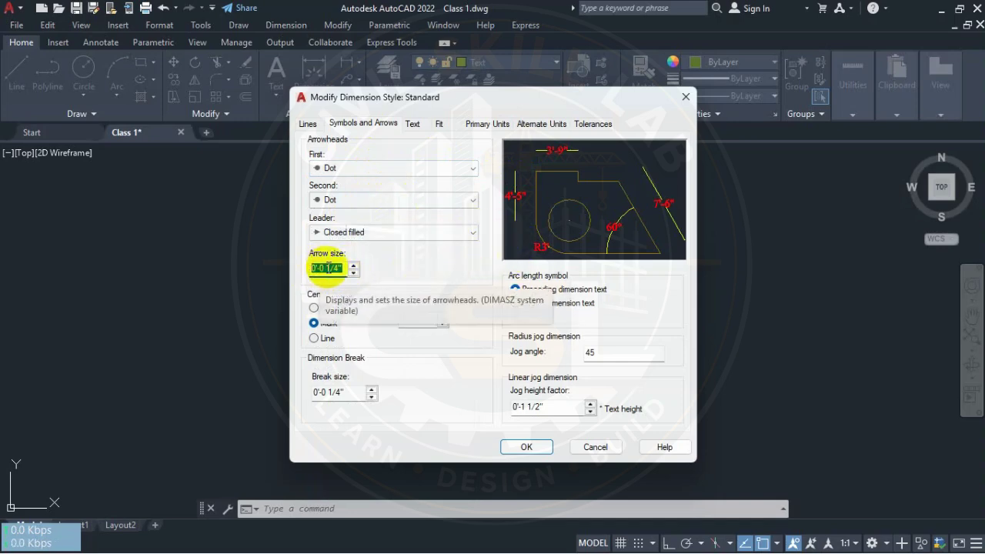
pyautogui.write('2')
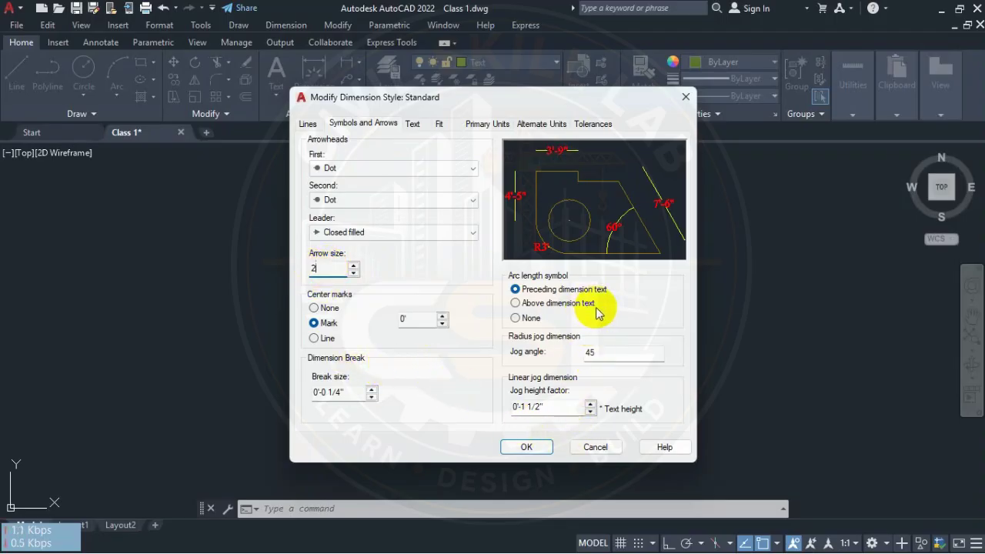
# Try Green as the Standard style's dimension line color, and set it to Blue
pyautogui.click(306, 124)
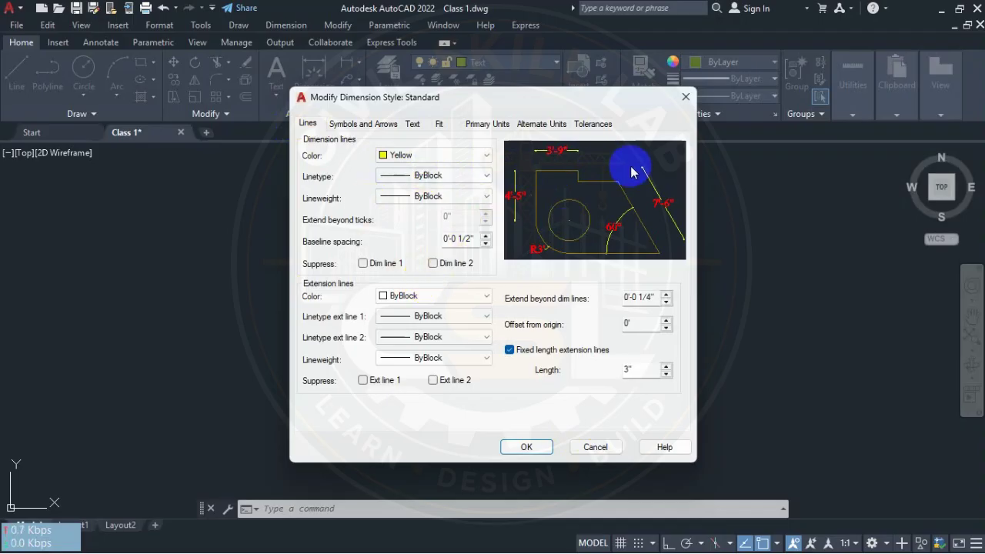
pyautogui.click(452, 157)
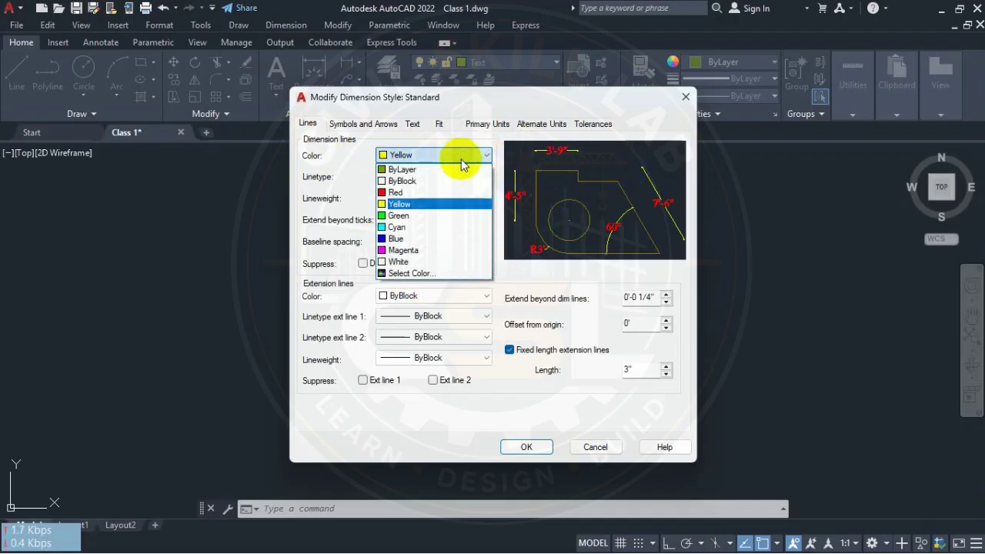
pyautogui.click(433, 197)
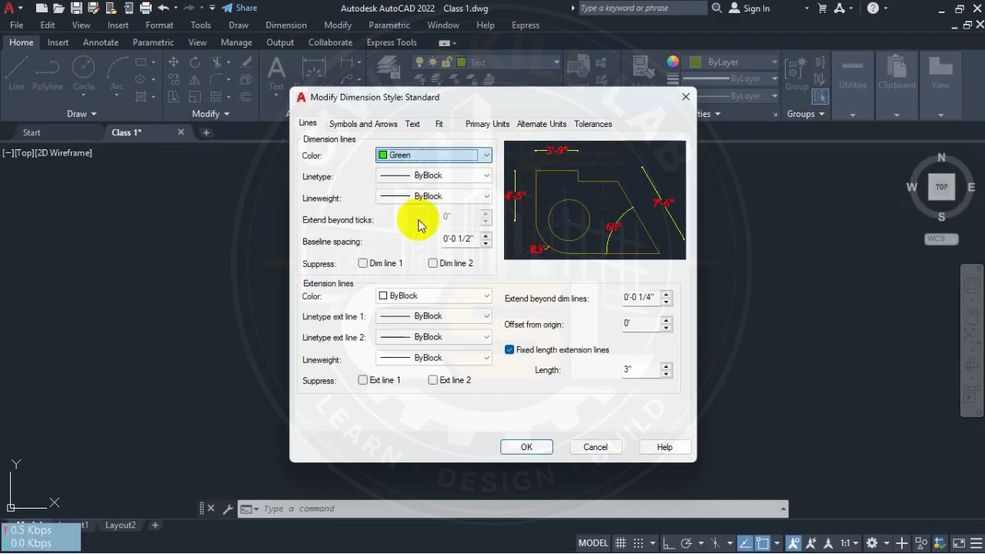
pyautogui.click(486, 155)
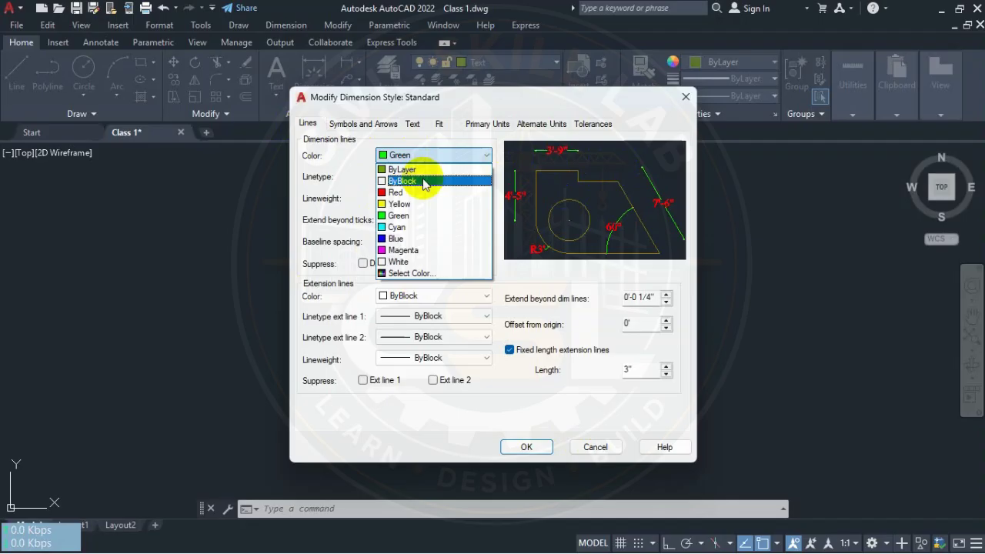
pyautogui.click(397, 238)
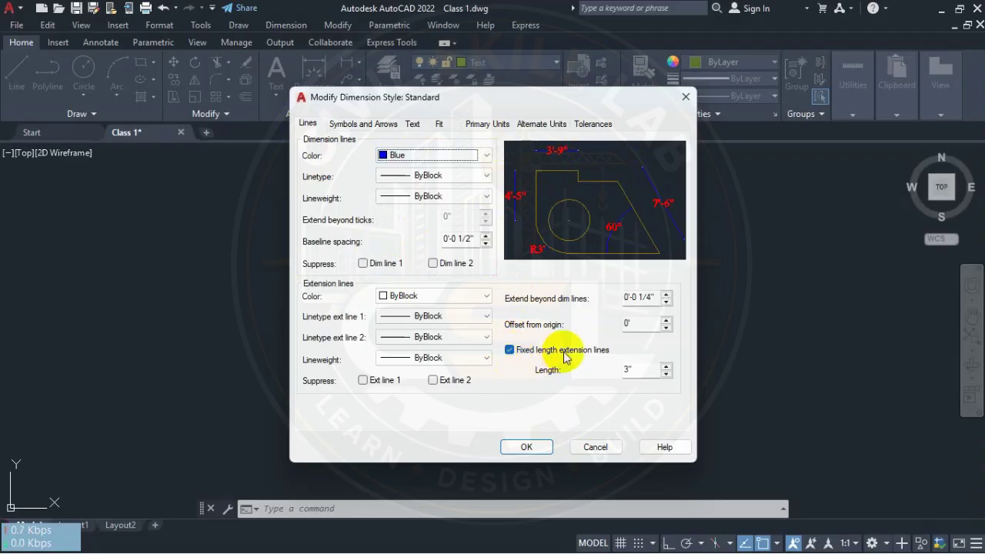
# Keep fixed length extension lines enabled for the Standard style and set their length to 5"
pyautogui.click(508, 351)
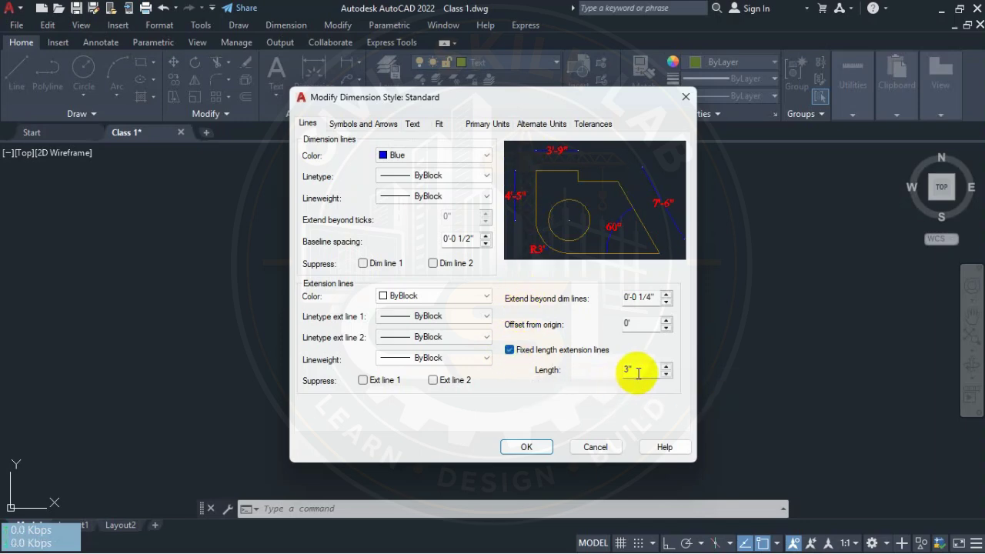
pyautogui.moveTo(641, 371); pyautogui.dragTo(625, 374)
pyautogui.write('5')
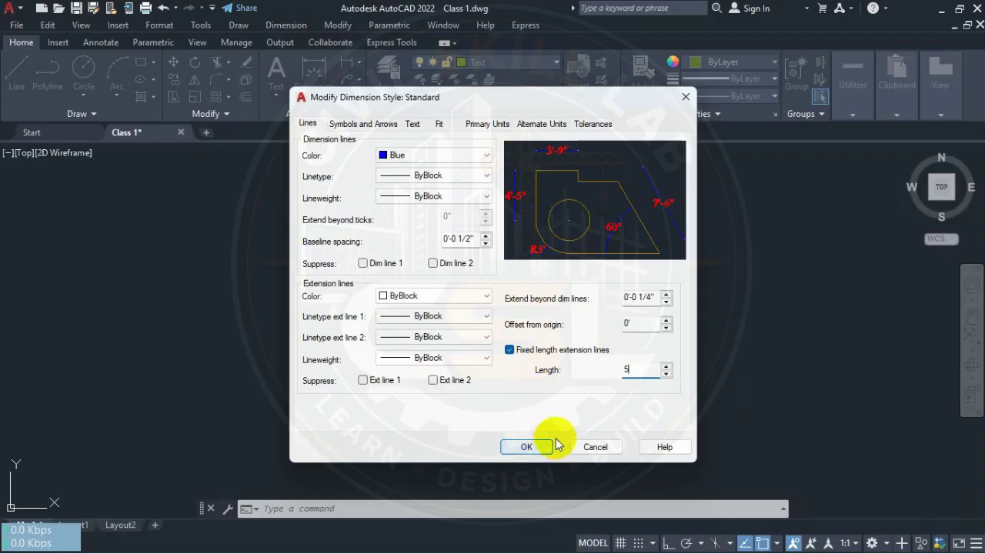
# Set the extension lines' offset from origin to 0'-4", accept the Standard style changes and close the Dimension Style Manager
pyautogui.click(666, 296)
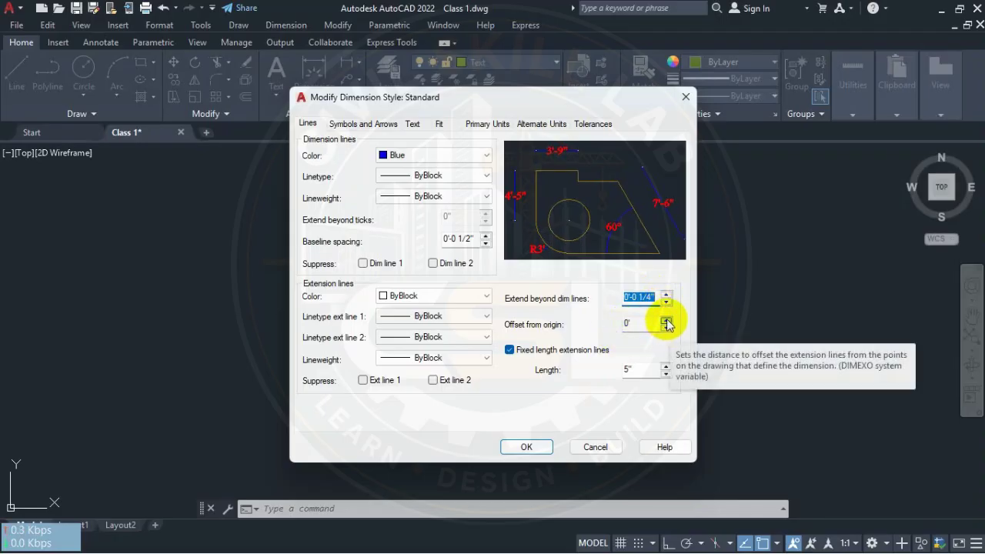
pyautogui.click(666, 321)
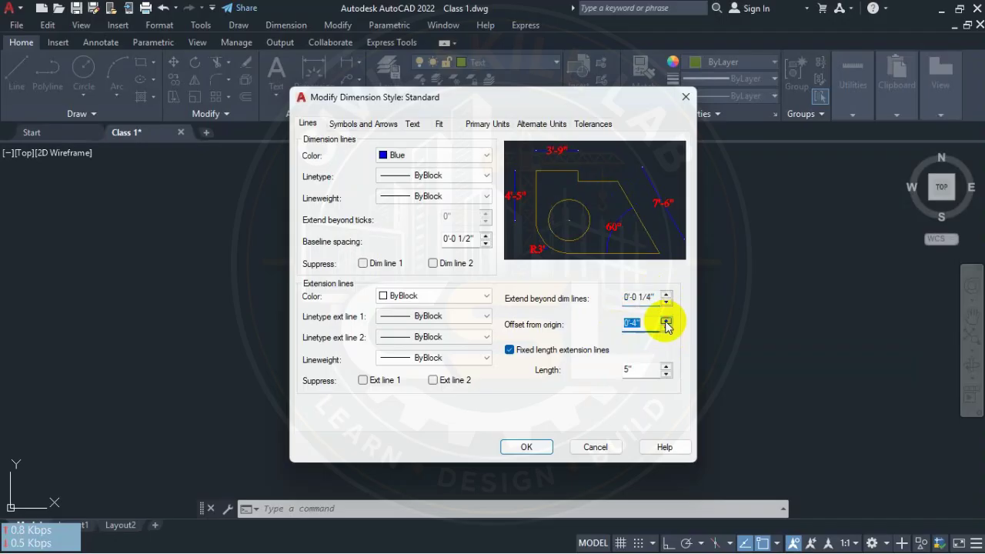
pyautogui.click(666, 321)
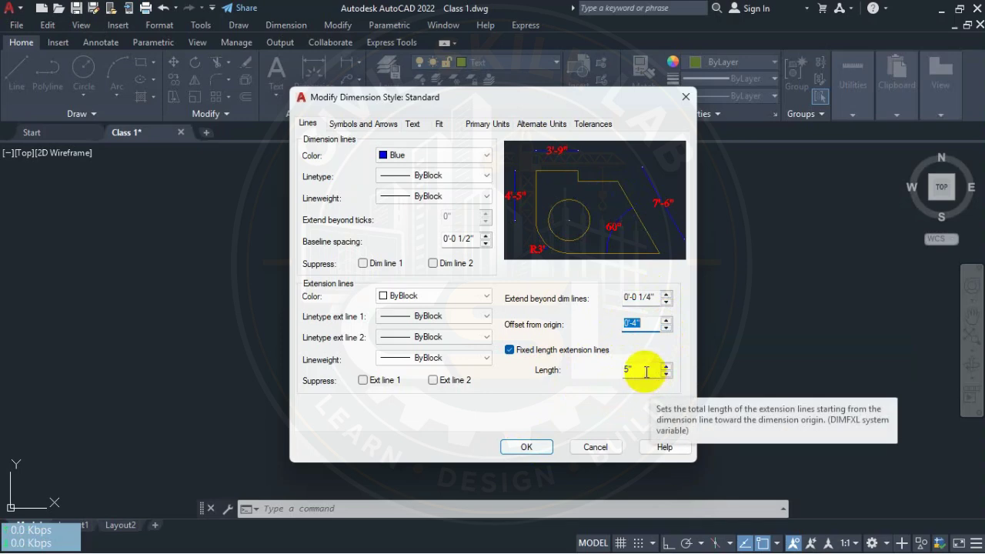
pyautogui.click(526, 449)
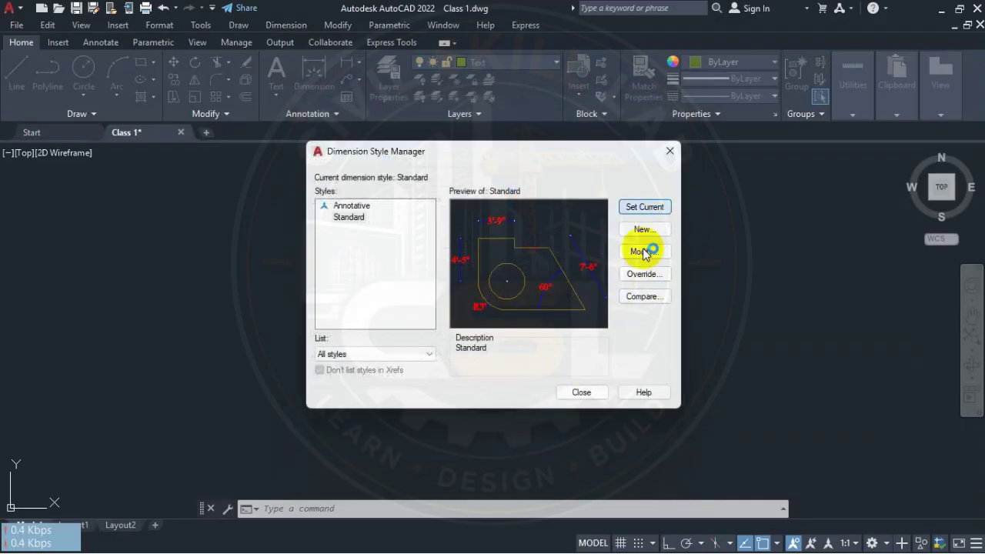
pyautogui.click(579, 394)
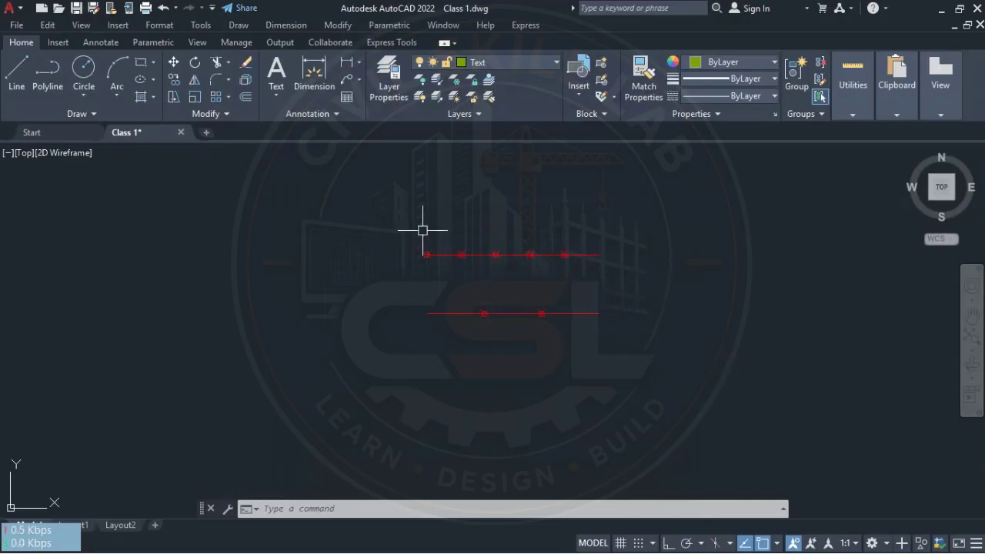
pyautogui.moveTo(423, 230); pyautogui.dragTo(376, 233, button='middle')
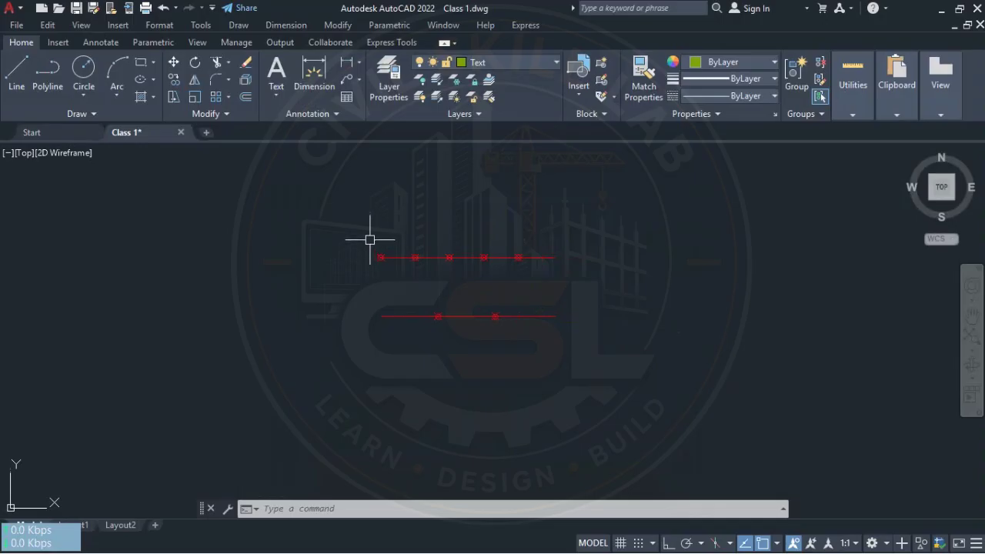
pyautogui.click(106, 119)
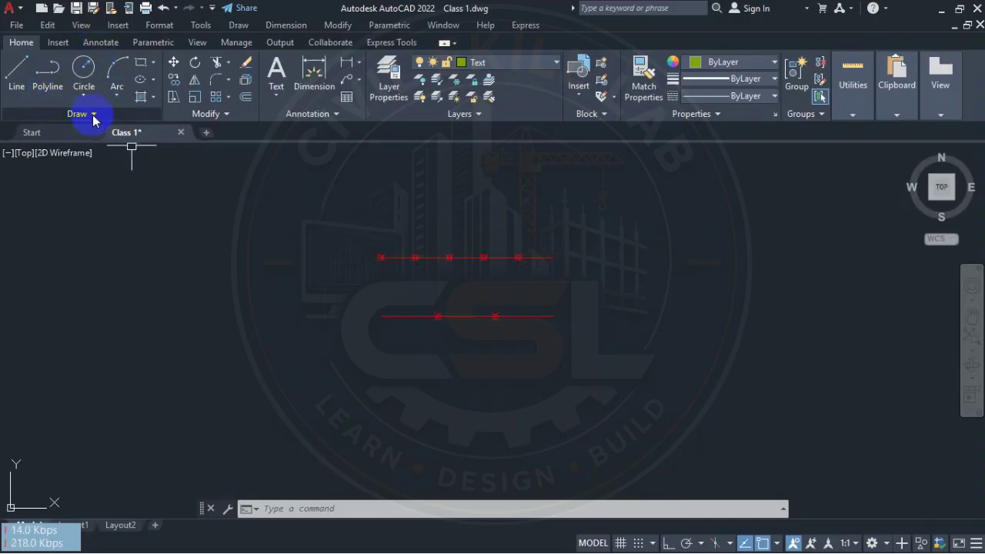
pyautogui.click(93, 117)
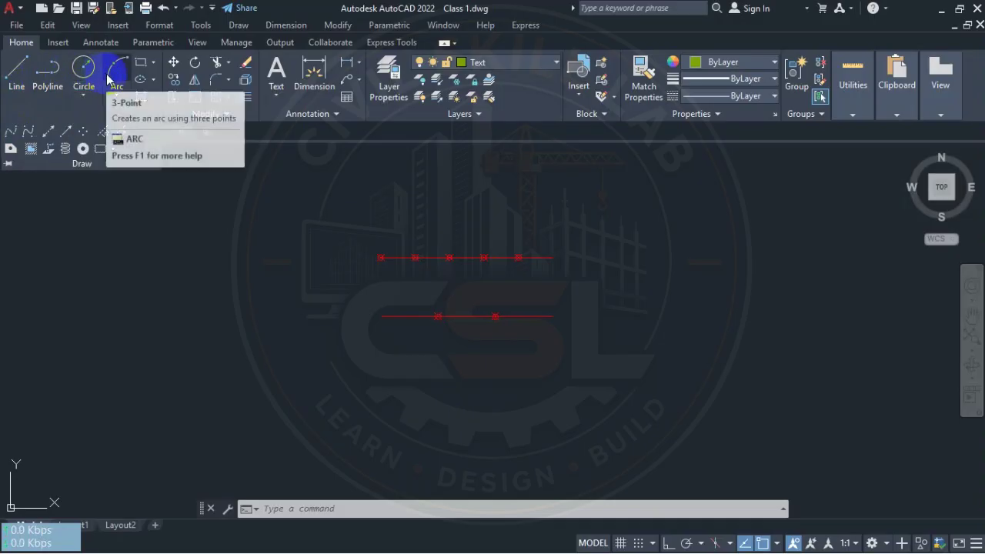
pyautogui.click(153, 65)
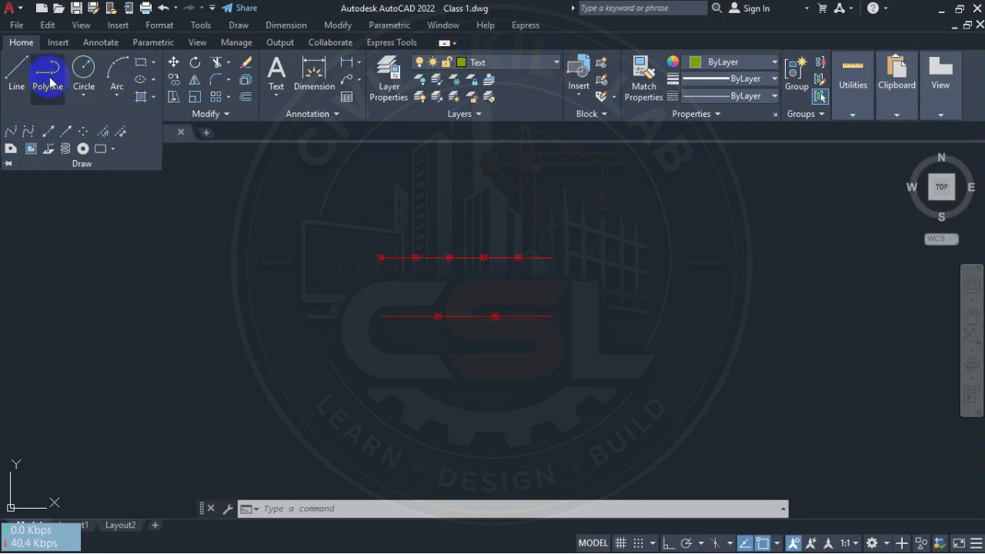
pyautogui.click(84, 103)
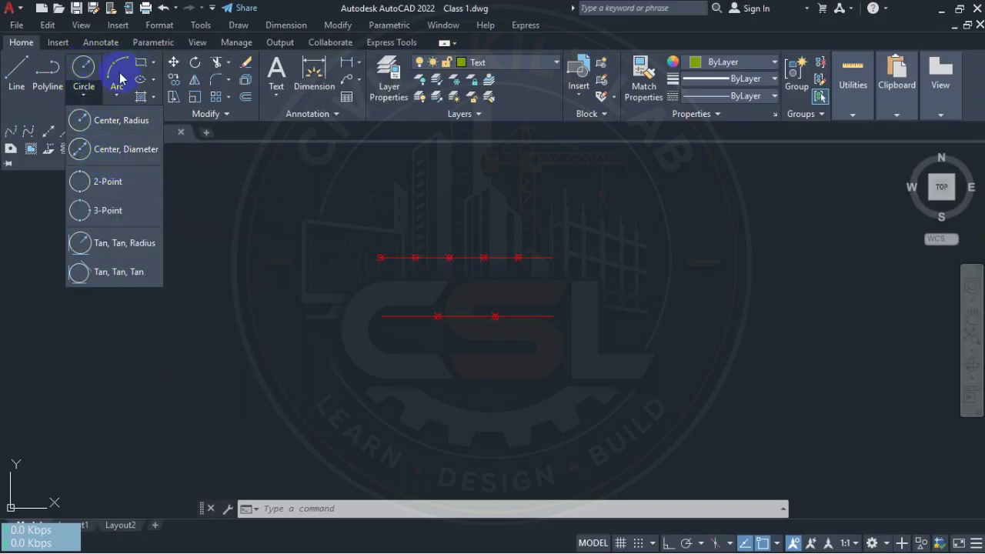
pyautogui.click(45, 101)
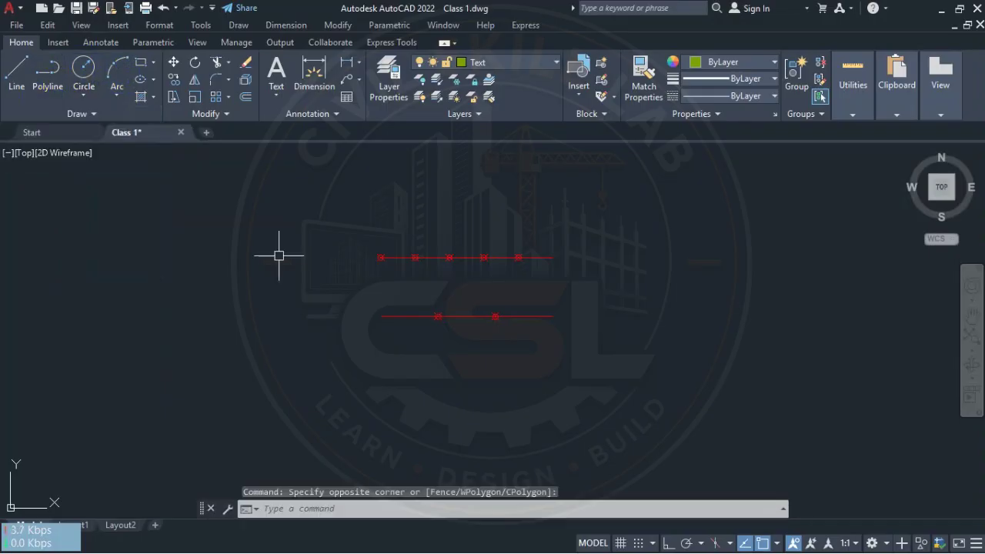
# Draw a chain of five connected freehand line segments above the divided red lines and down around their right side
pyautogui.scroll(2, 472, 267)
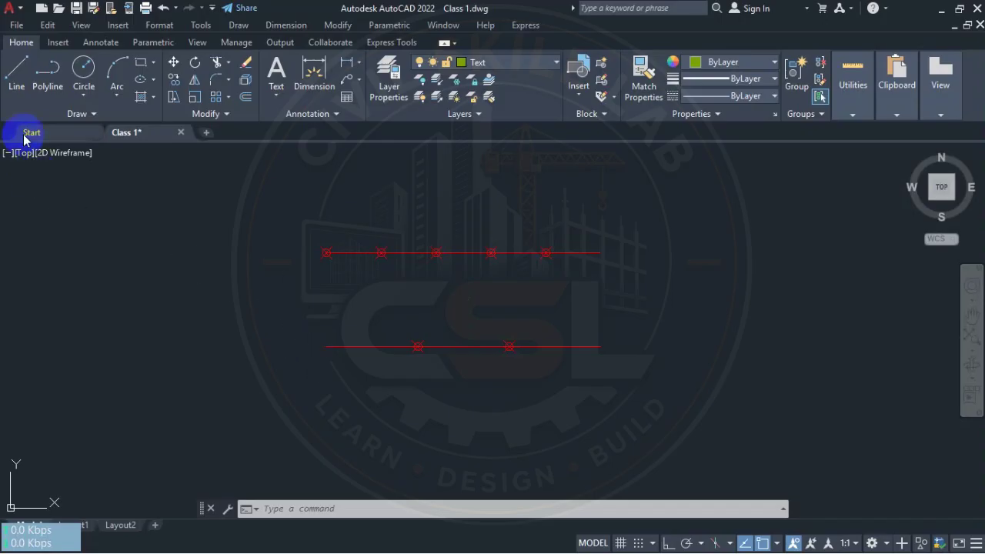
pyautogui.click(20, 80)
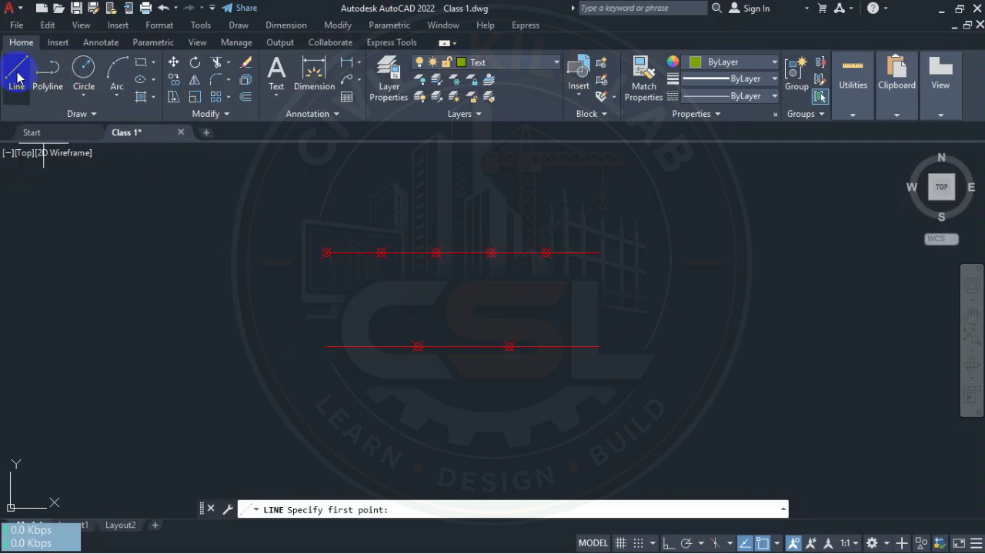
pyautogui.click(220, 246)
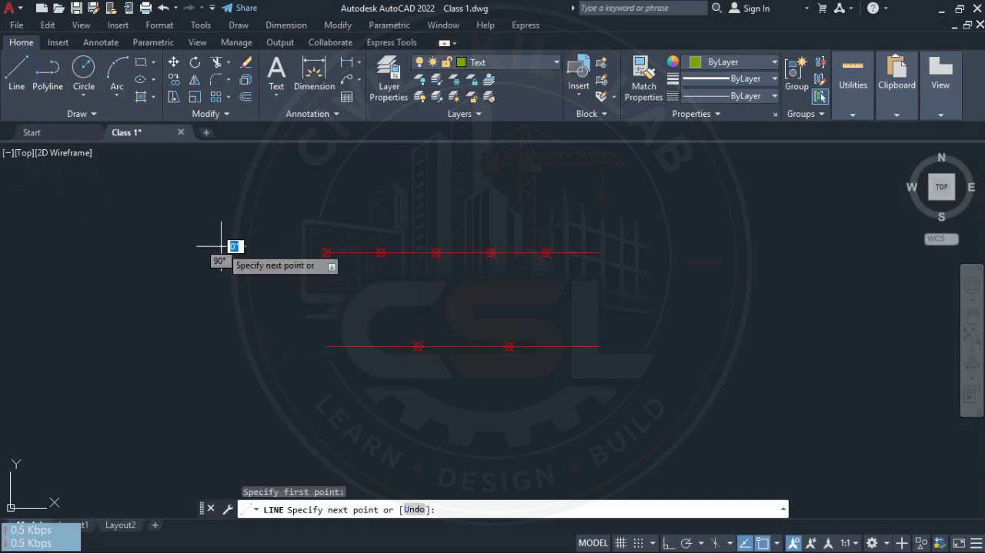
pyautogui.click(465, 215)
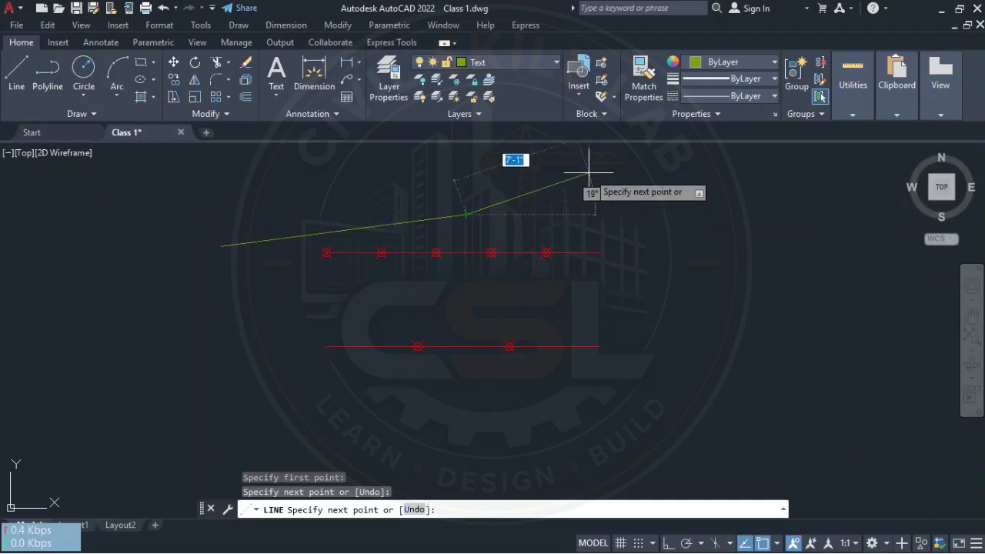
pyautogui.moveTo(572, 178); pyautogui.dragTo(589, 208, button='middle')
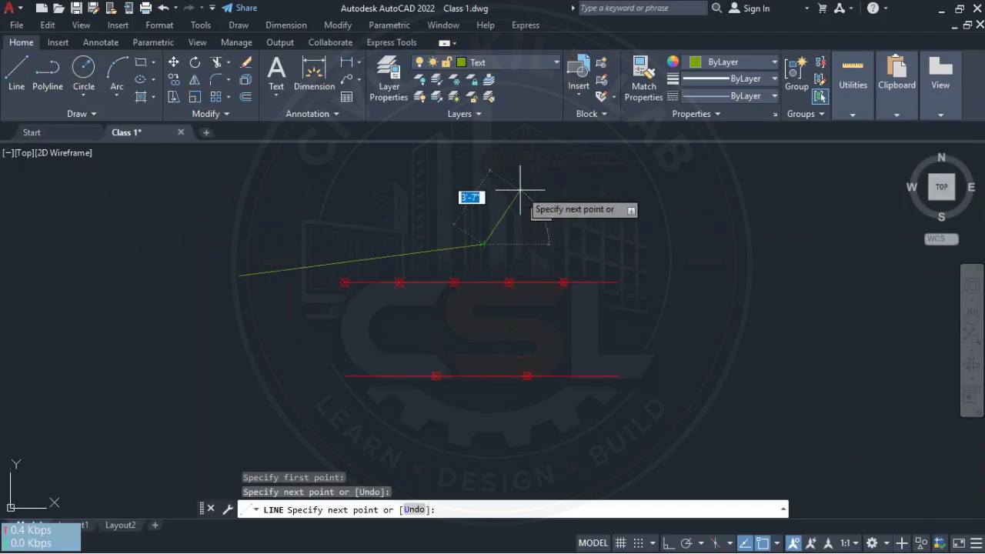
pyautogui.click(599, 182)
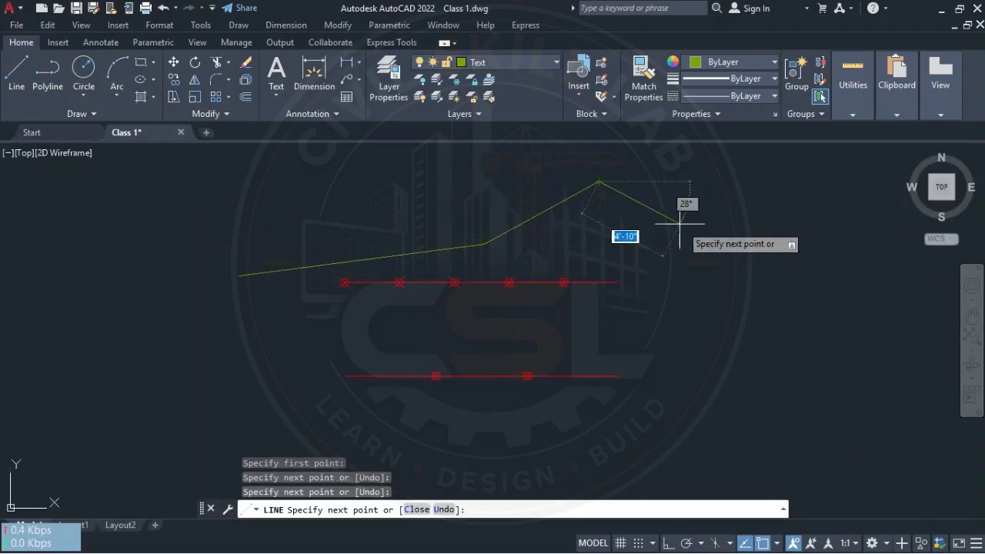
pyautogui.click(702, 238)
pyautogui.click(750, 362)
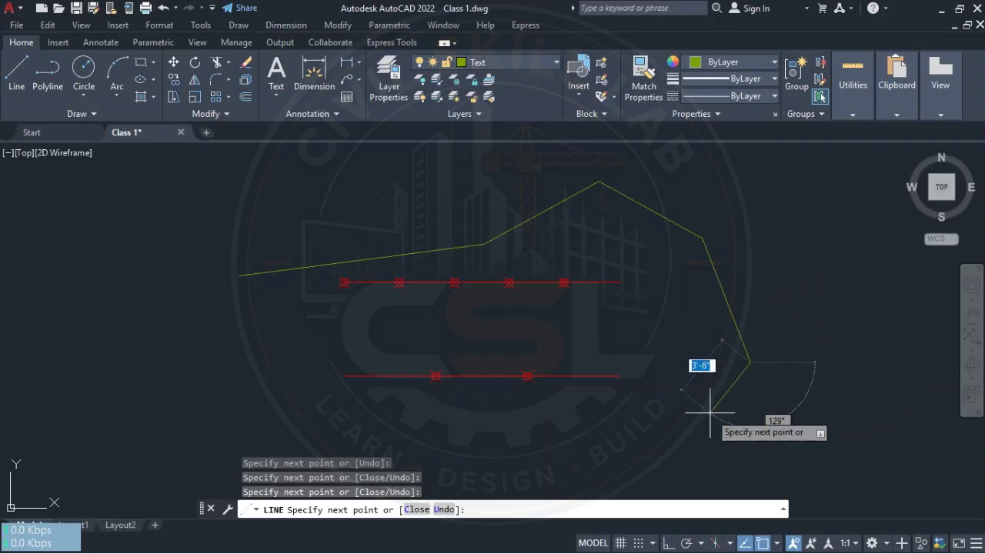
pyautogui.click(706, 420)
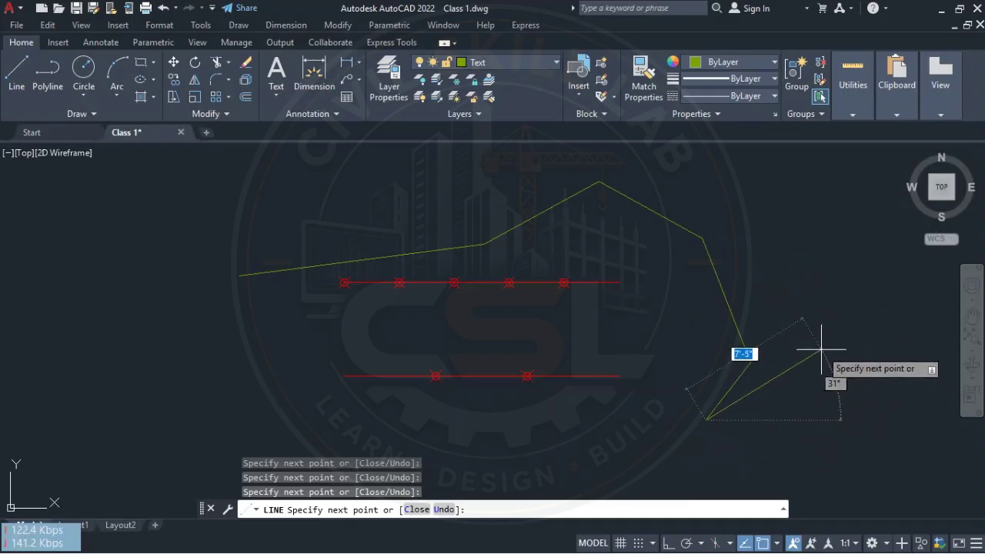
pyautogui.press('Escape')
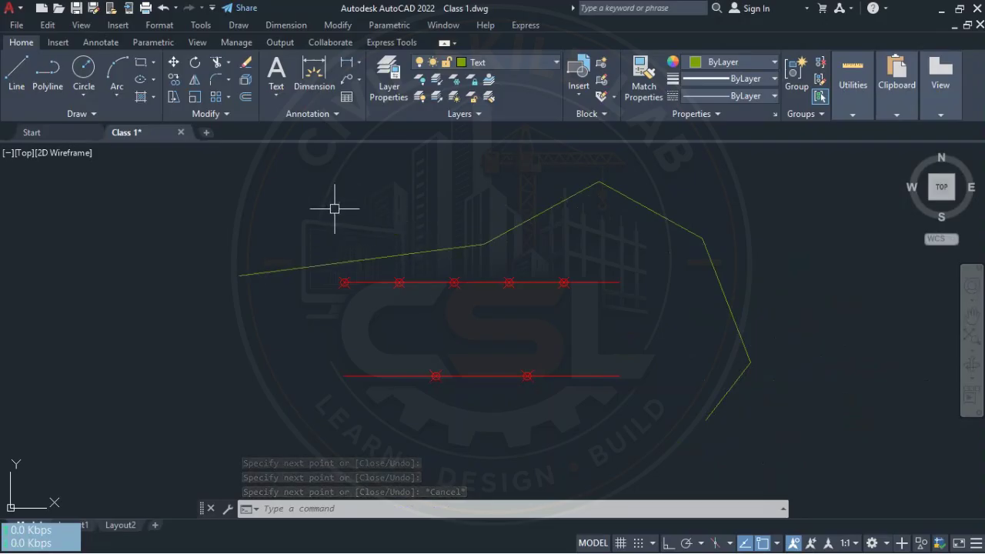
pyautogui.click(239, 226)
pyautogui.click(416, 197)
pyautogui.click(269, 229)
pyautogui.click(381, 211)
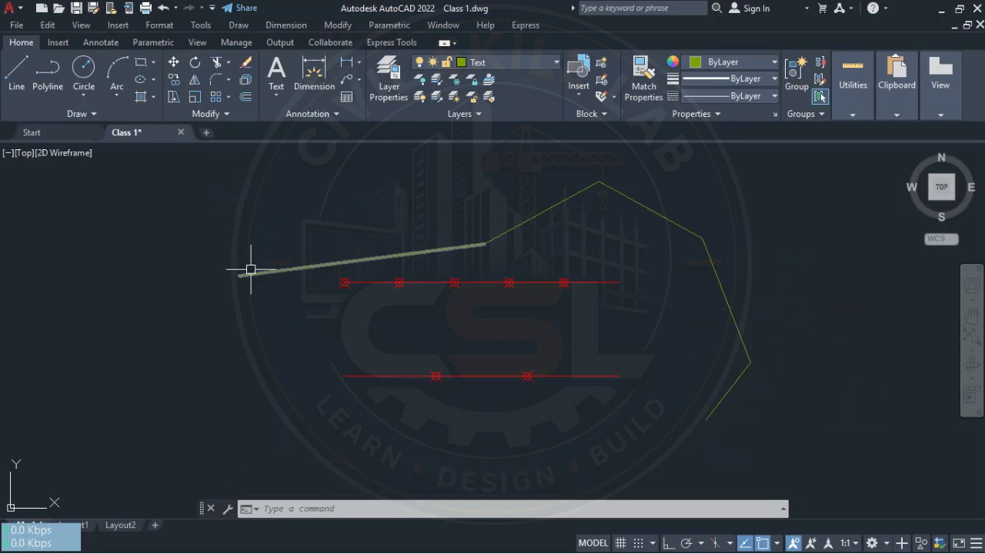
pyautogui.click(23, 70)
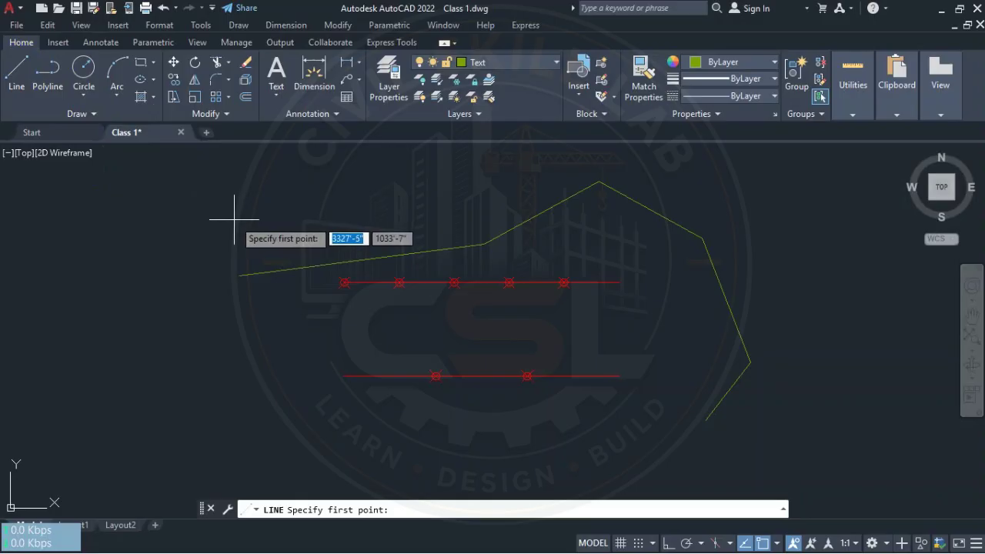
pyautogui.press('Escape')
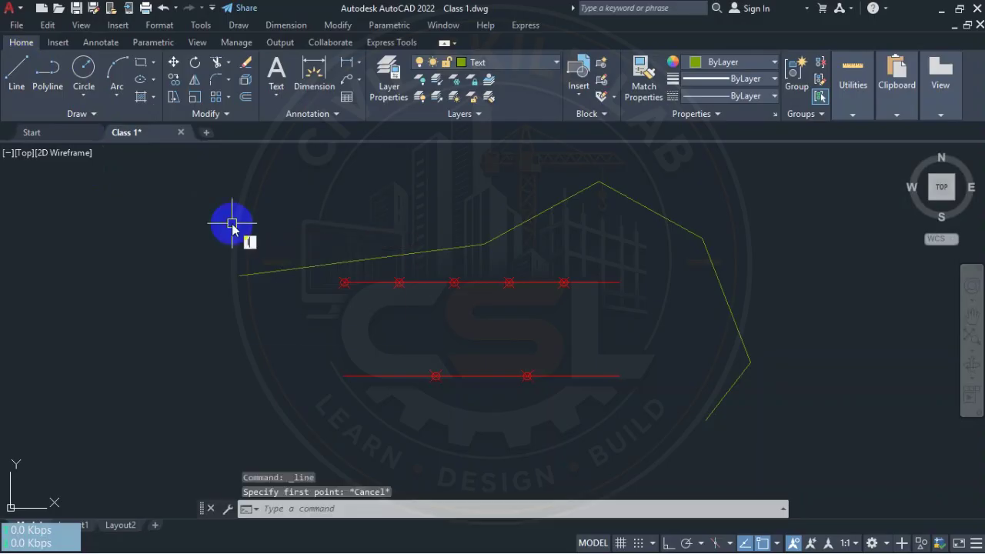
# Start the Line command and examine the divided red lines and the green line chain at different magnifications
pyautogui.press('Return')
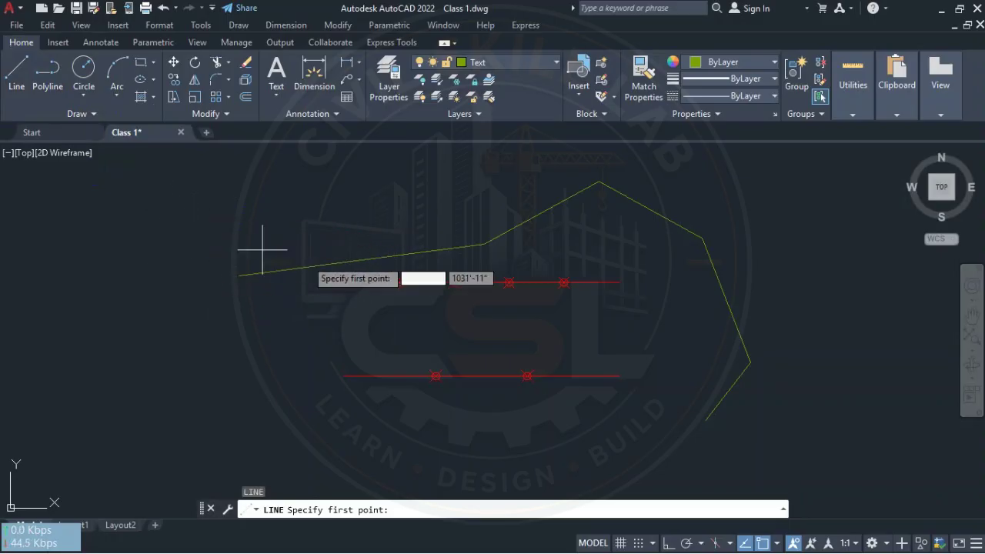
pyautogui.moveTo(619, 331); pyautogui.dragTo(327, 278, button='middle')
pyautogui.scroll(2, 422, 258)
pyautogui.moveTo(489, 244)
pyautogui.mouseDown(button='middle')
pyautogui.moveTo(385, 285)
pyautogui.moveTo(635, 291)
pyautogui.mouseUp(button='middle')
pyautogui.scroll(-2, 624, 285)
pyautogui.moveTo(499, 288)
pyautogui.mouseDown(button='middle')
pyautogui.moveTo(587, 270)
pyautogui.moveTo(430, 260)
pyautogui.moveTo(488, 293)
pyautogui.moveTo(475, 279)
pyautogui.moveTo(468, 323)
pyautogui.moveTo(458, 314)
pyautogui.moveTo(536, 322)
pyautogui.mouseUp(button='middle')
pyautogui.scroll(2, 488, 292)
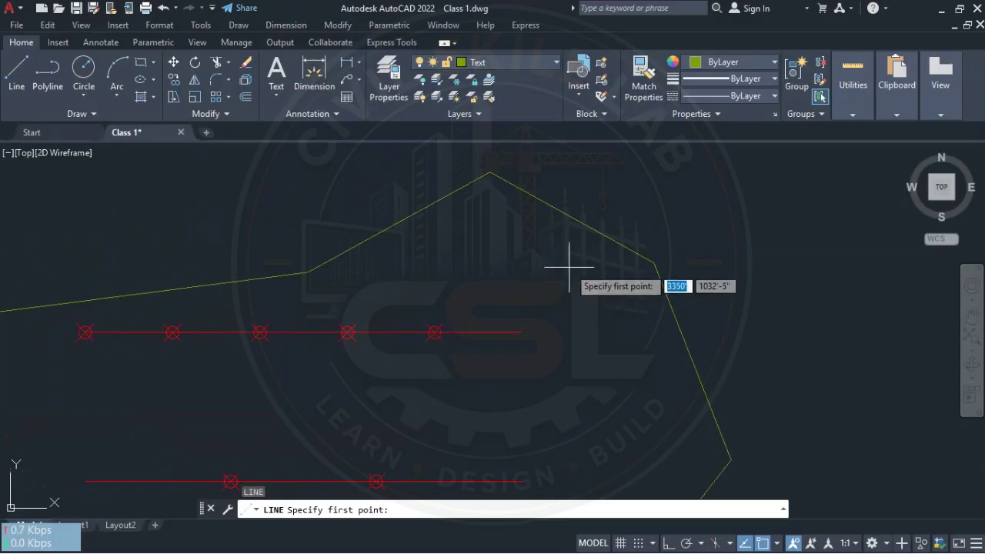
pyautogui.moveTo(560, 272)
pyautogui.mouseDown(button='middle')
pyautogui.moveTo(459, 316)
pyautogui.moveTo(462, 336)
pyautogui.moveTo(468, 292)
pyautogui.moveTo(455, 295)
pyautogui.moveTo(387, 405)
pyautogui.moveTo(655, 308)
pyautogui.moveTo(785, 215)
pyautogui.moveTo(512, 249)
pyautogui.moveTo(585, 289)
pyautogui.moveTo(460, 240)
pyautogui.moveTo(400, 255)
pyautogui.moveTo(422, 238)
pyautogui.moveTo(400, 246)
pyautogui.moveTo(407, 260)
pyautogui.moveTo(462, 277)
pyautogui.mouseUp(button='middle')
pyautogui.scroll(-6, 462, 277)
pyautogui.scroll(6, 465, 285)
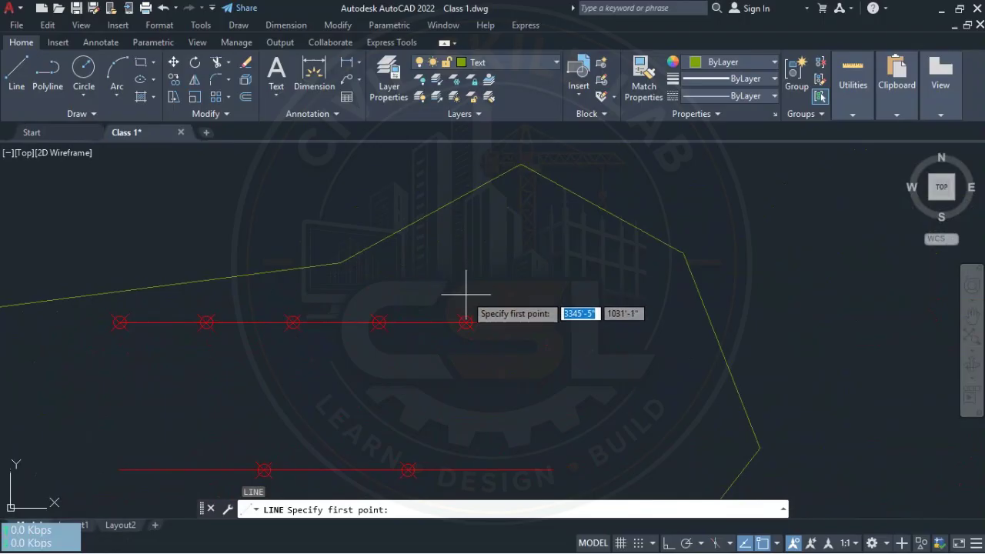
pyautogui.scroll(-2, 466, 294)
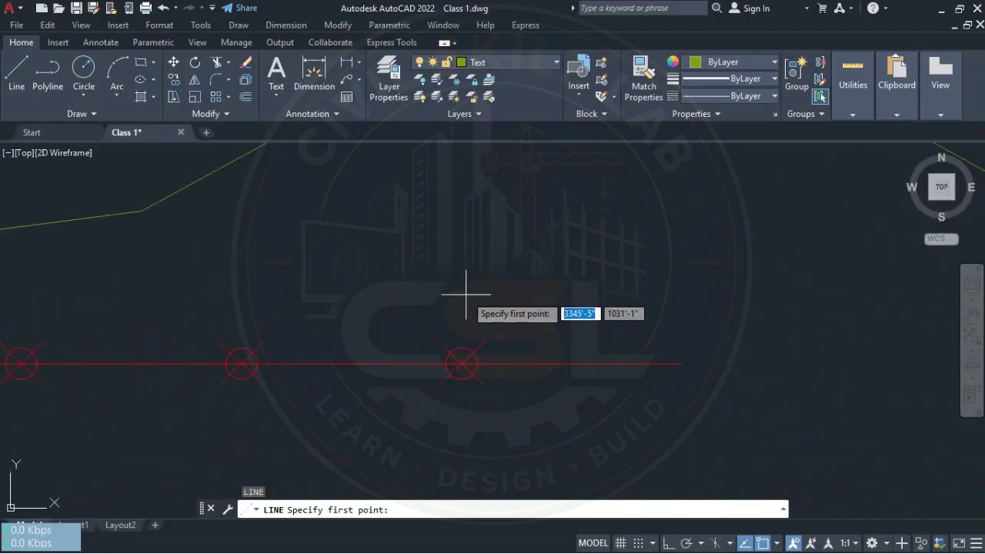
pyautogui.scroll(2, 466, 294)
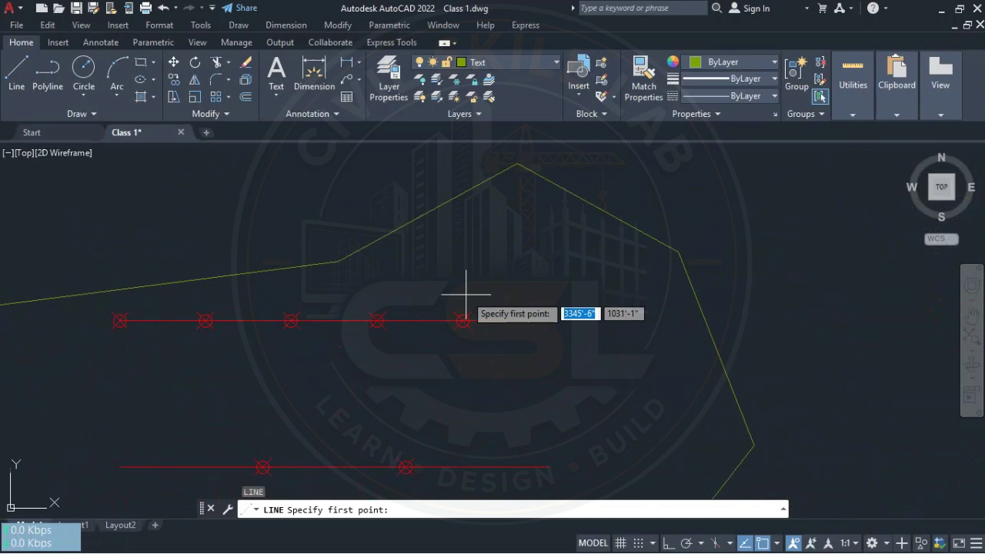
pyautogui.scroll(2, 465, 294)
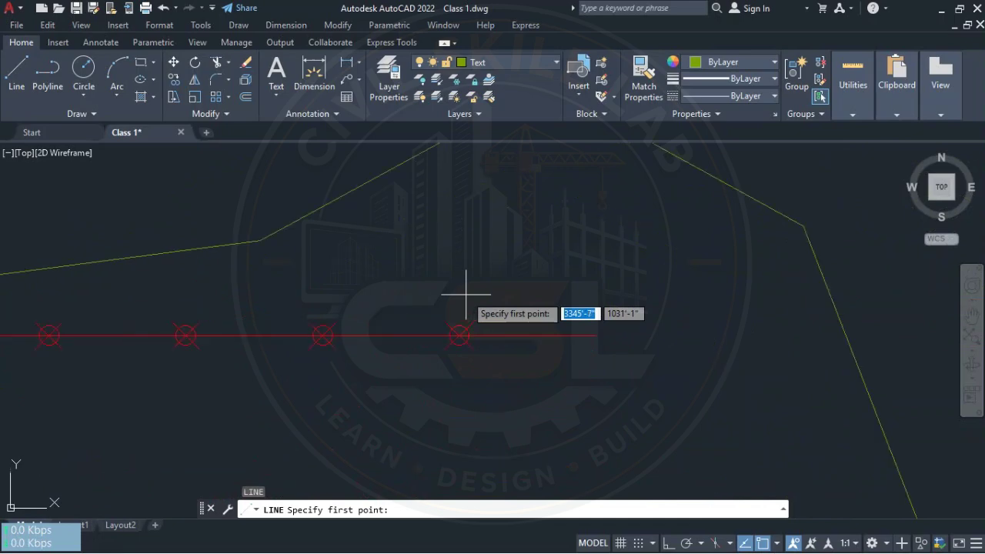
pyautogui.scroll(2, 465, 294)
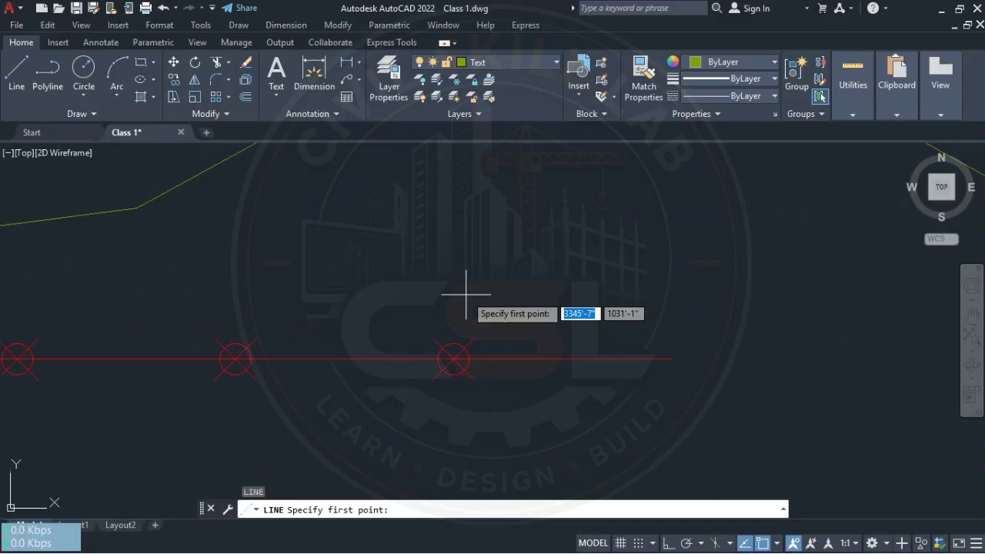
pyautogui.scroll(-4, 465, 294)
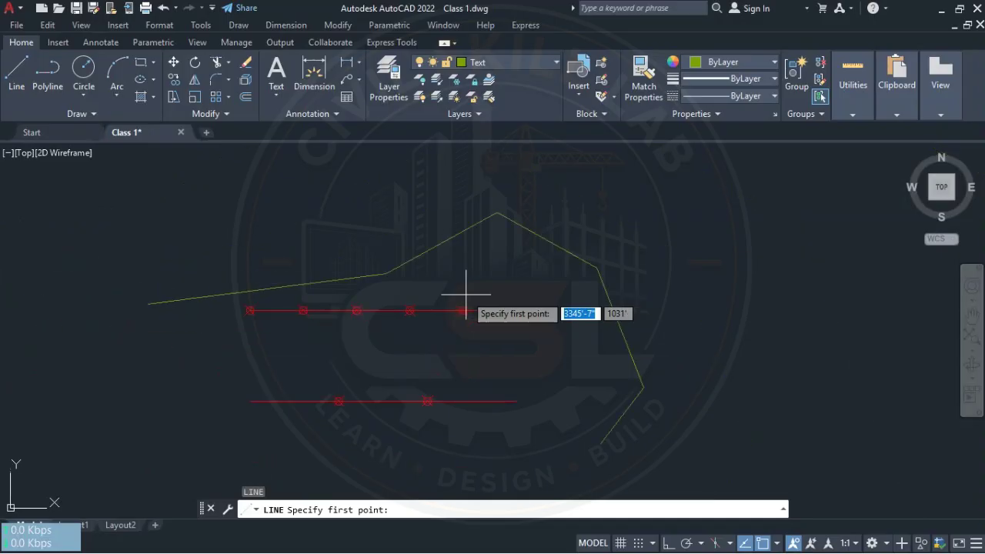
pyautogui.scroll(-4, 465, 294)
pyautogui.scroll(8, 466, 294)
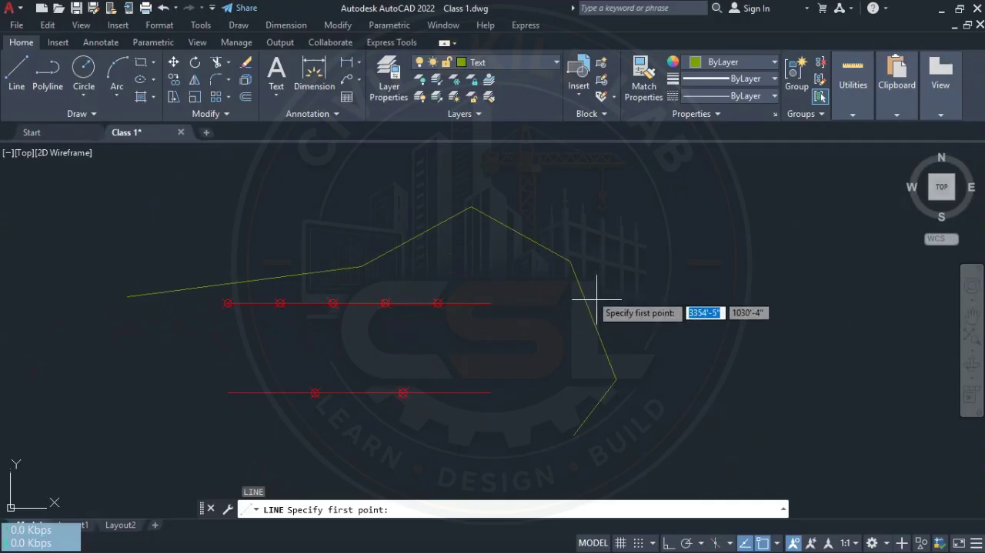
# With Ortho on, draw five connected horizontal and vertical line segments beside the green chain, the upper one about 8'-7" long
pyautogui.moveTo(577, 285)
pyautogui.mouseDown(button='middle')
pyautogui.moveTo(431, 316)
pyautogui.moveTo(374, 308)
pyautogui.mouseUp(button='middle')
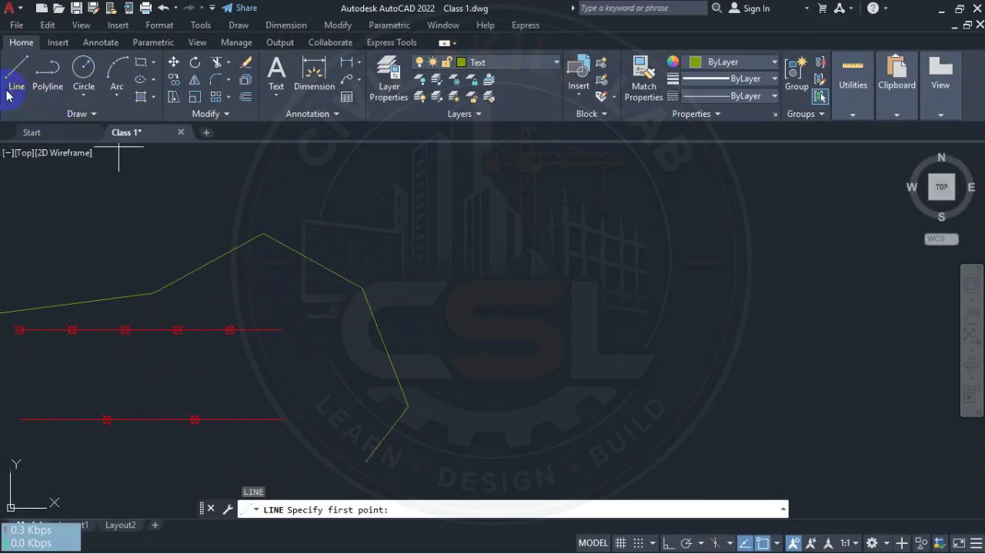
pyautogui.click(483, 269)
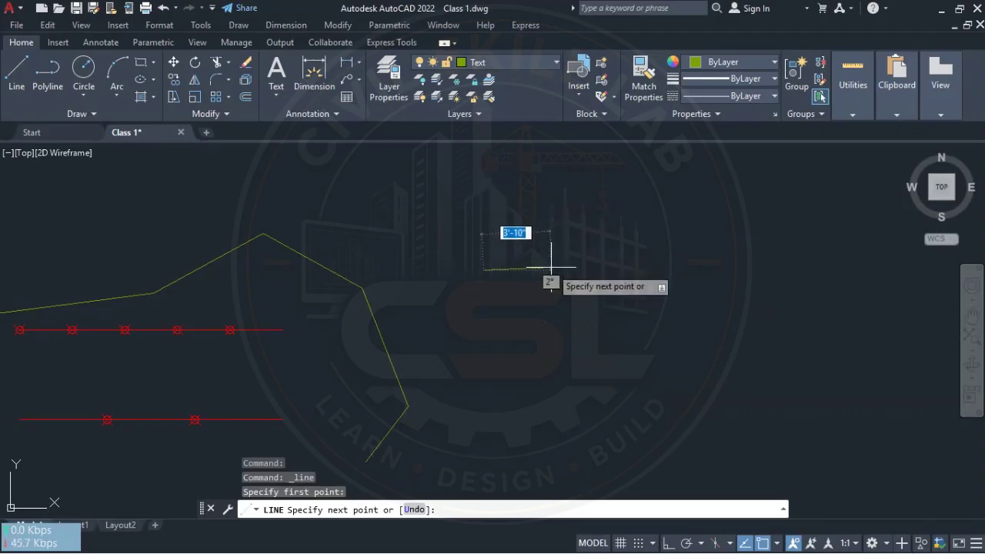
pyautogui.press('F8')
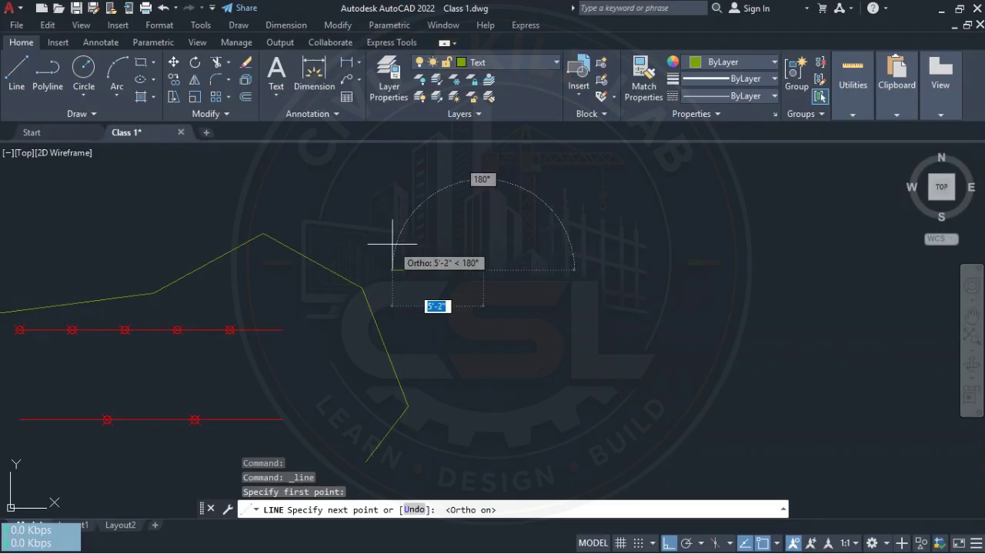
pyautogui.click(708, 270)
pyautogui.click(691, 167)
pyautogui.click(557, 179)
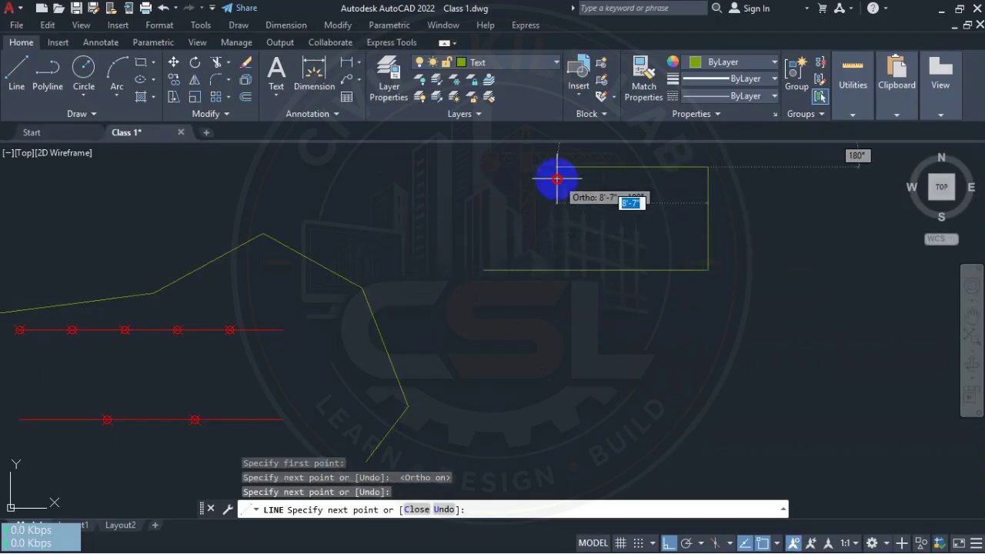
pyautogui.click(544, 222)
pyautogui.click(624, 213)
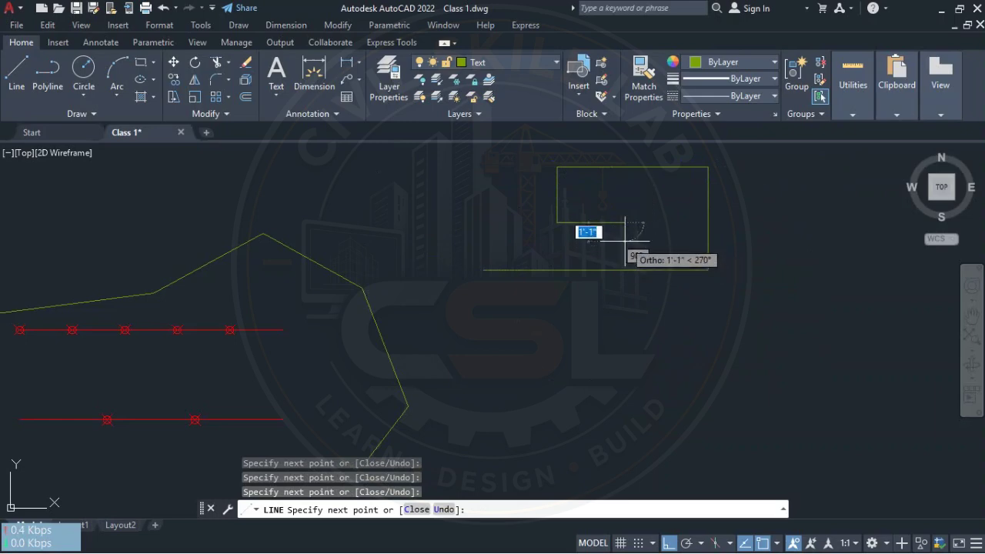
# Compare Ortho off and on, leave it off, and continue the chain with seven freehand segments looping around the rectangular figure
pyautogui.press('F8')
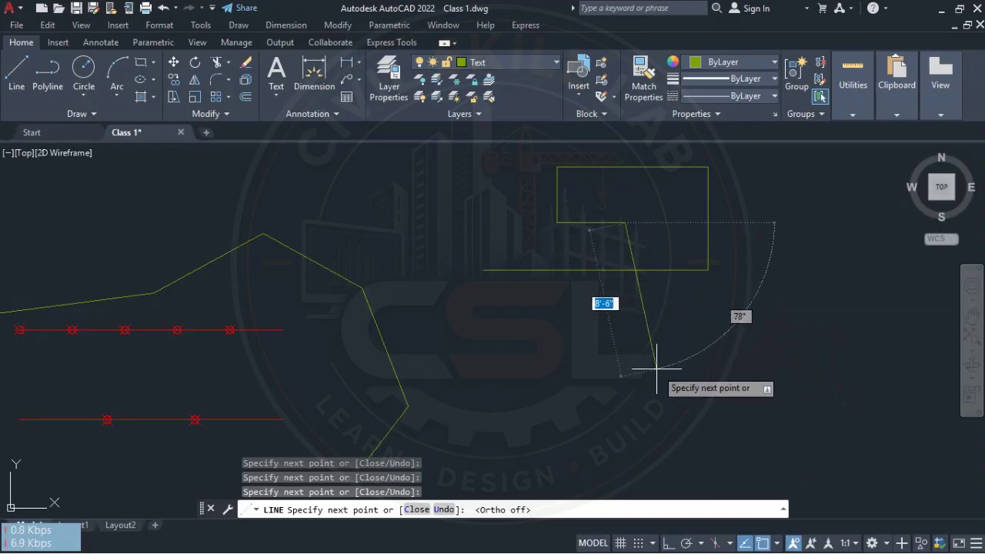
pyautogui.press('F8')
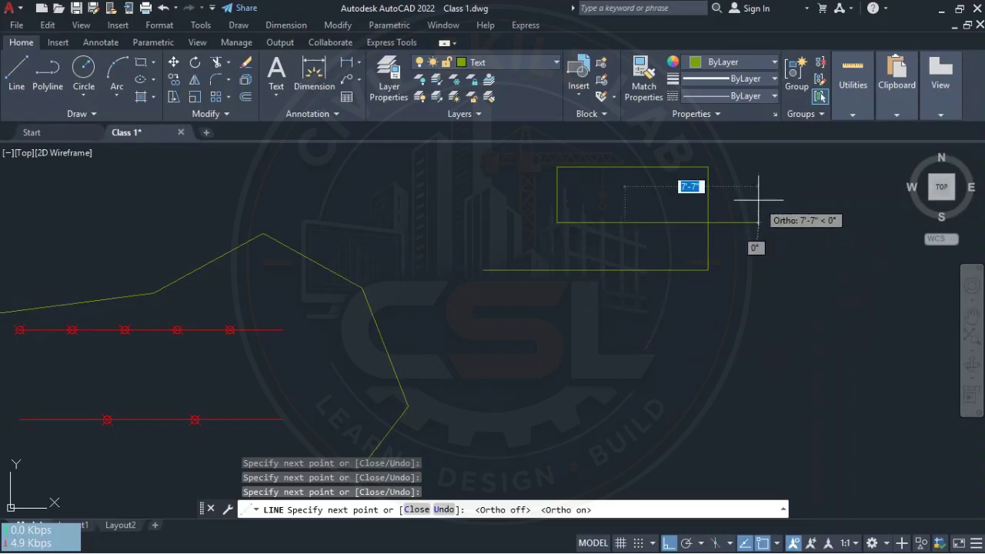
pyautogui.moveTo(640, 200); pyautogui.dragTo(653, 280, button='middle')
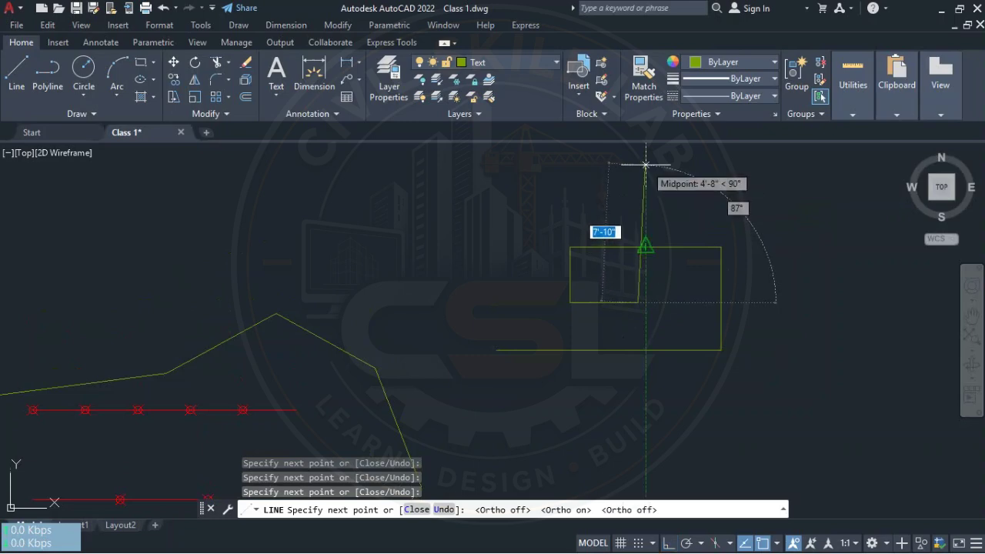
pyautogui.press('F8')
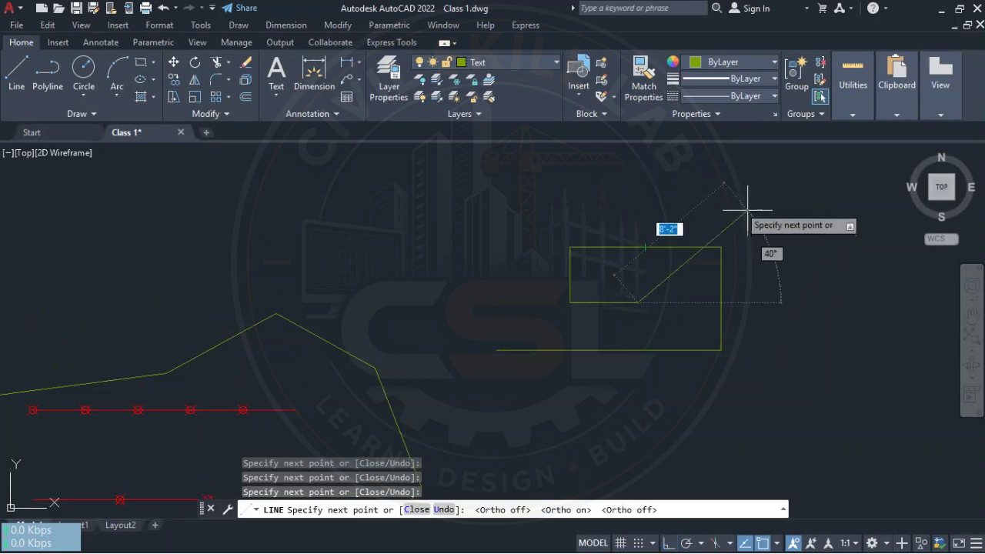
pyautogui.click(444, 279)
pyautogui.click(589, 171)
pyautogui.click(751, 184)
pyautogui.click(837, 266)
pyautogui.click(818, 337)
pyautogui.click(716, 377)
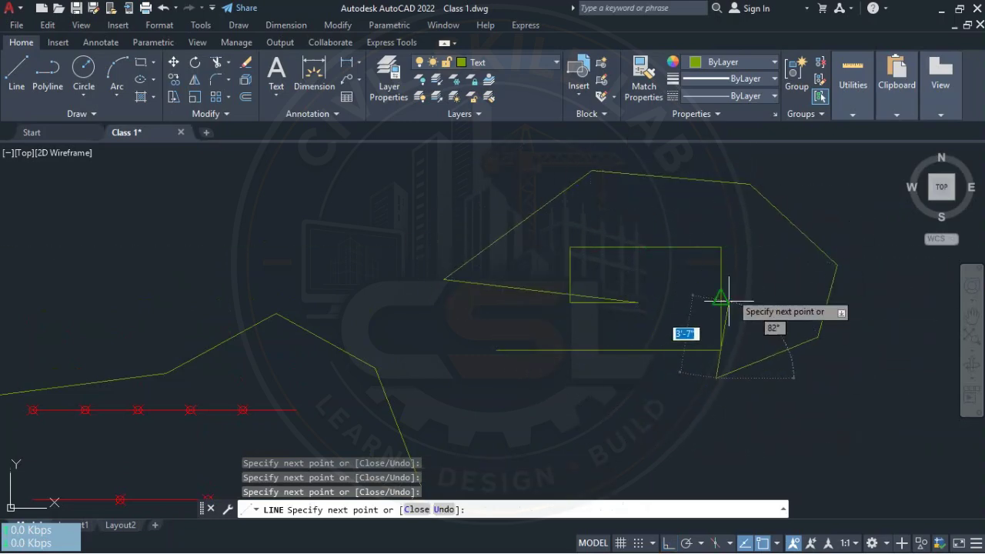
pyautogui.click(735, 285)
pyautogui.rightClick(793, 260)
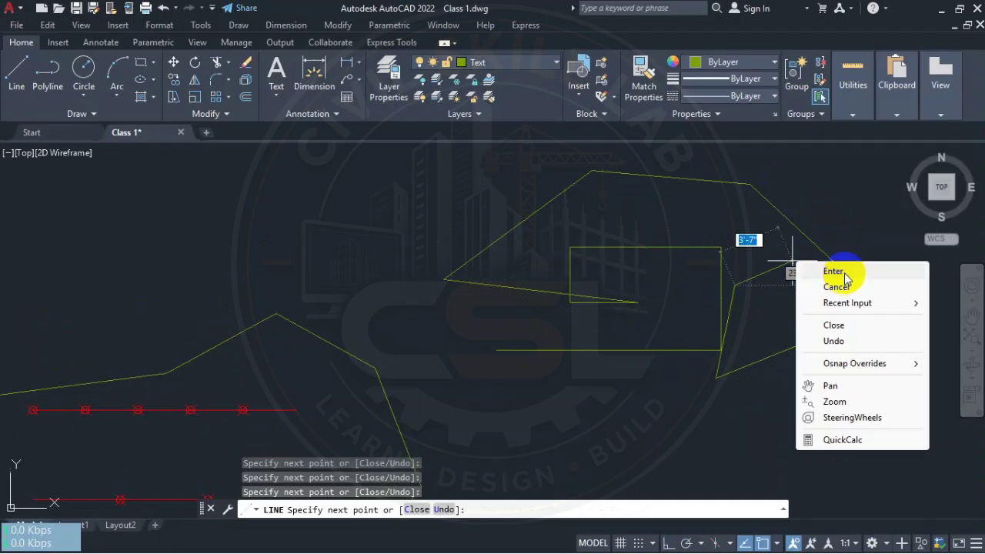
pyautogui.click(834, 272)
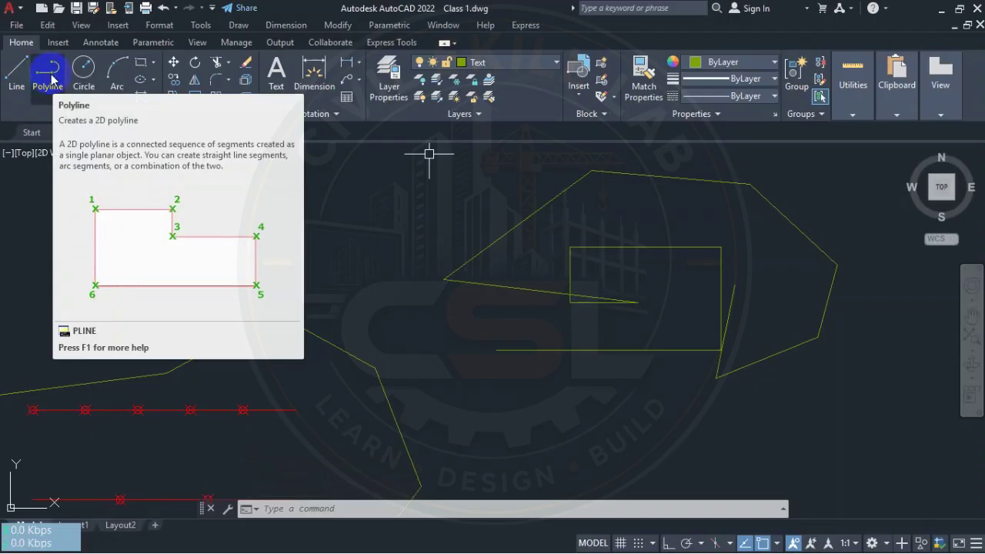
# Draw an open freehand polyline above the looped line figure, running across and doubling back over itself
pyautogui.click(48, 74)
pyautogui.moveTo(435, 154)
pyautogui.mouseDown(button='middle')
pyautogui.moveTo(273, 235)
pyautogui.moveTo(244, 271)
pyautogui.mouseUp(button='middle')
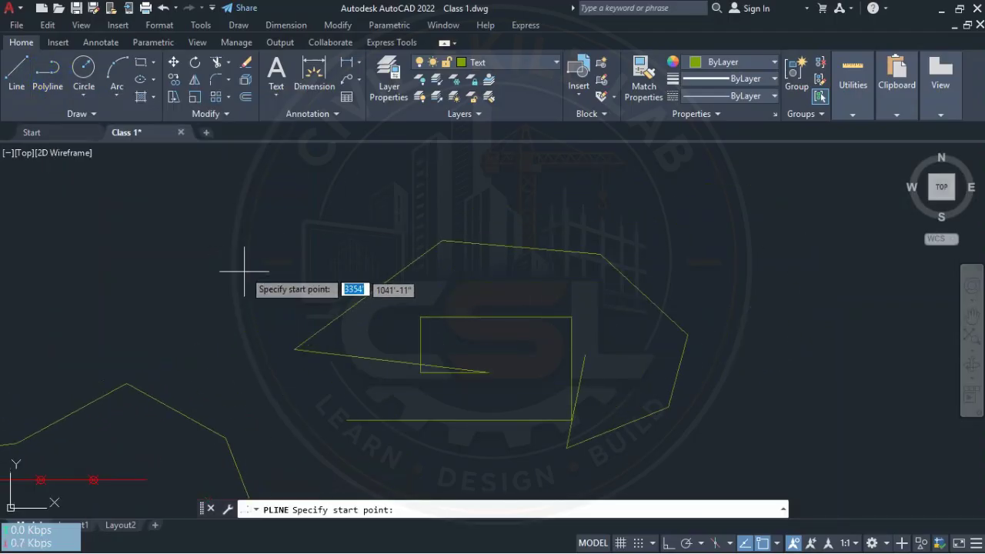
pyautogui.click(244, 267)
pyautogui.click(309, 190)
pyautogui.click(524, 213)
pyautogui.click(591, 206)
pyautogui.click(628, 202)
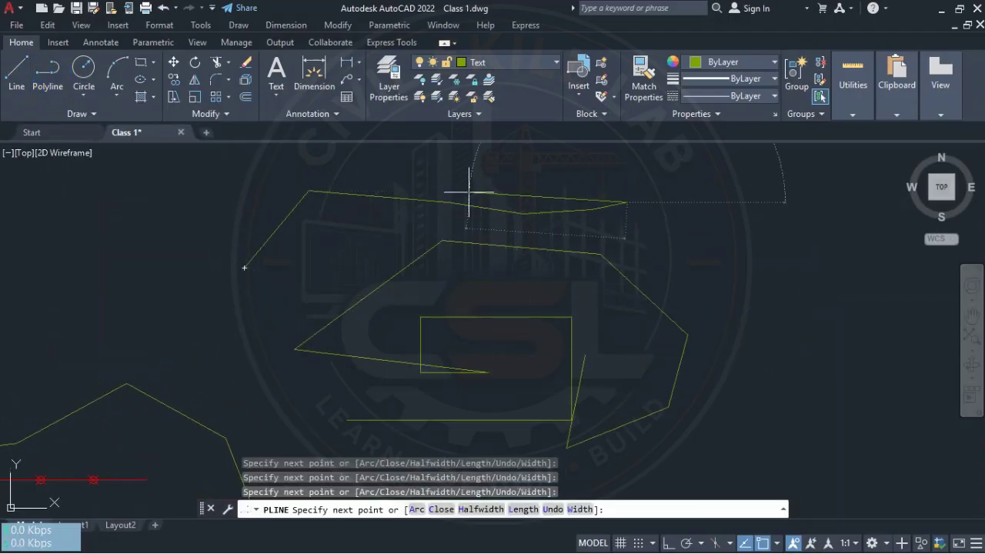
pyautogui.click(395, 165)
pyautogui.rightClick(500, 164)
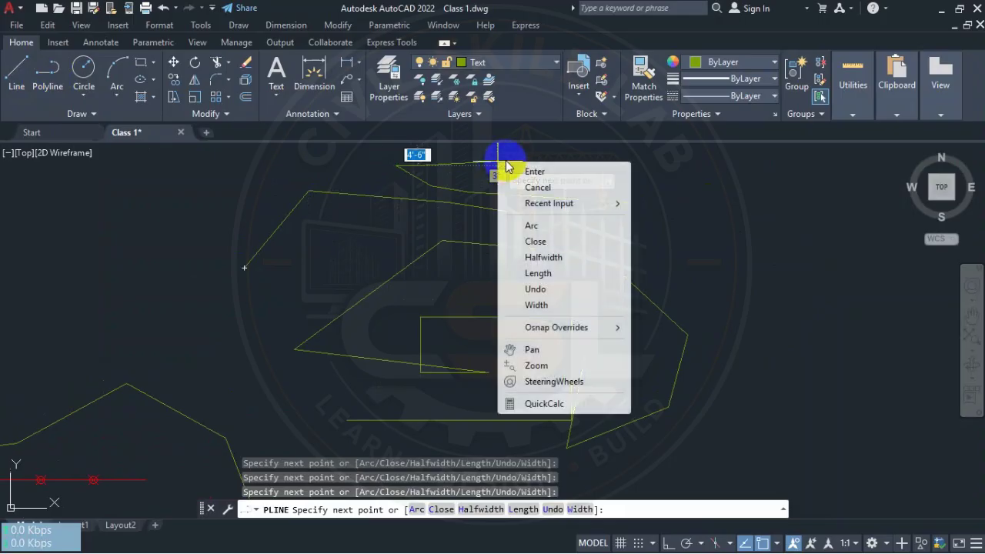
pyautogui.click(538, 186)
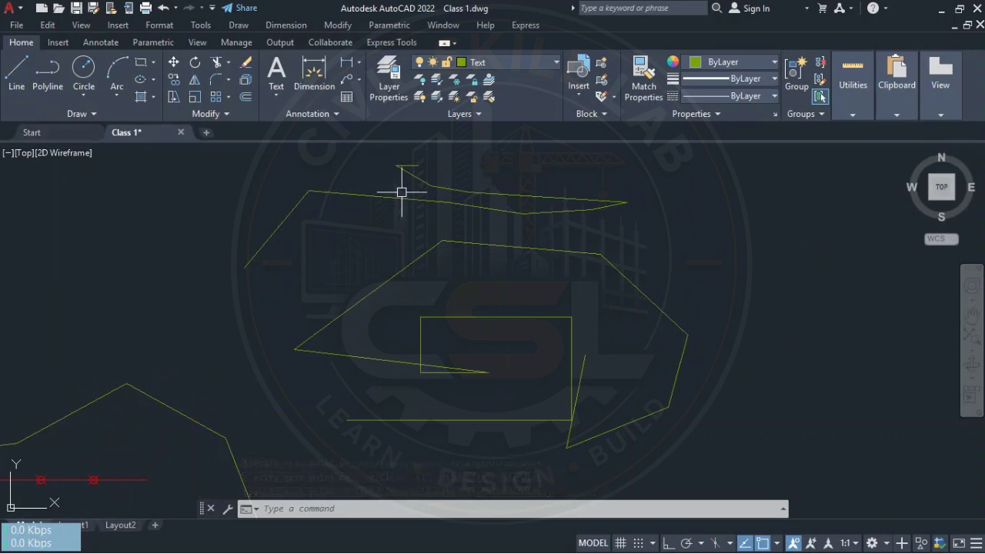
# Select all segments of the looped line figure with window and crossing selections to inspect their grips, and clear the selection
pyautogui.click(302, 241)
pyautogui.click(710, 446)
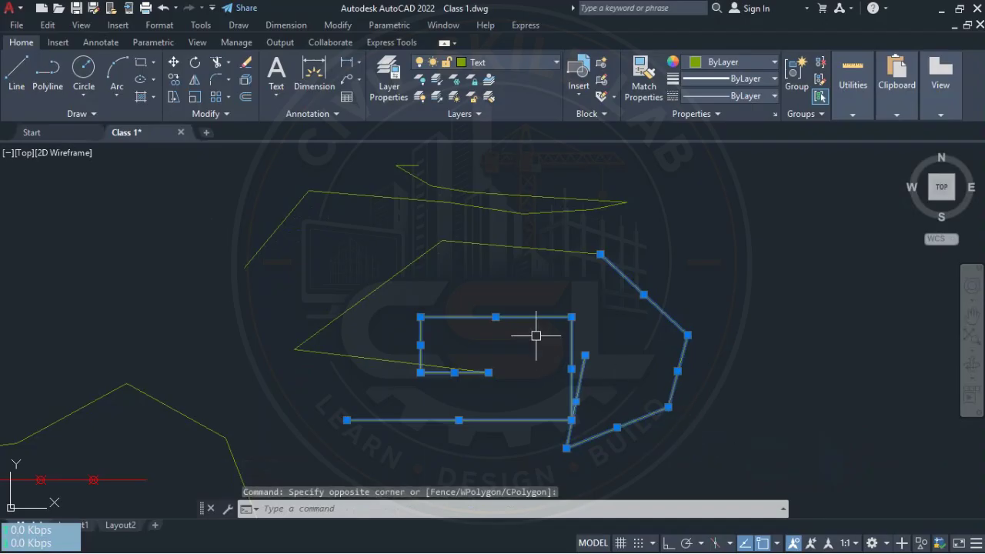
pyautogui.click(355, 236)
pyautogui.click(484, 347)
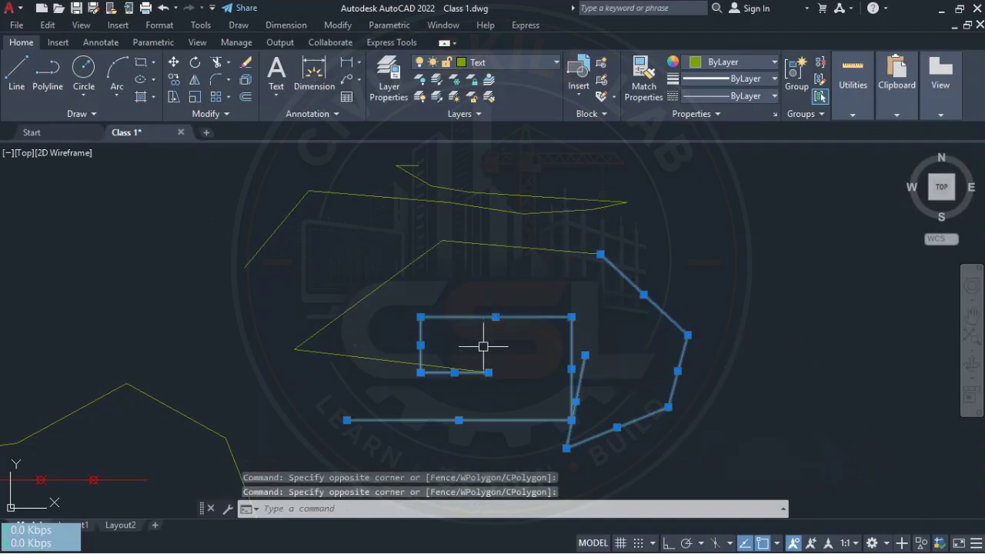
pyautogui.click(486, 230)
pyautogui.click(295, 401)
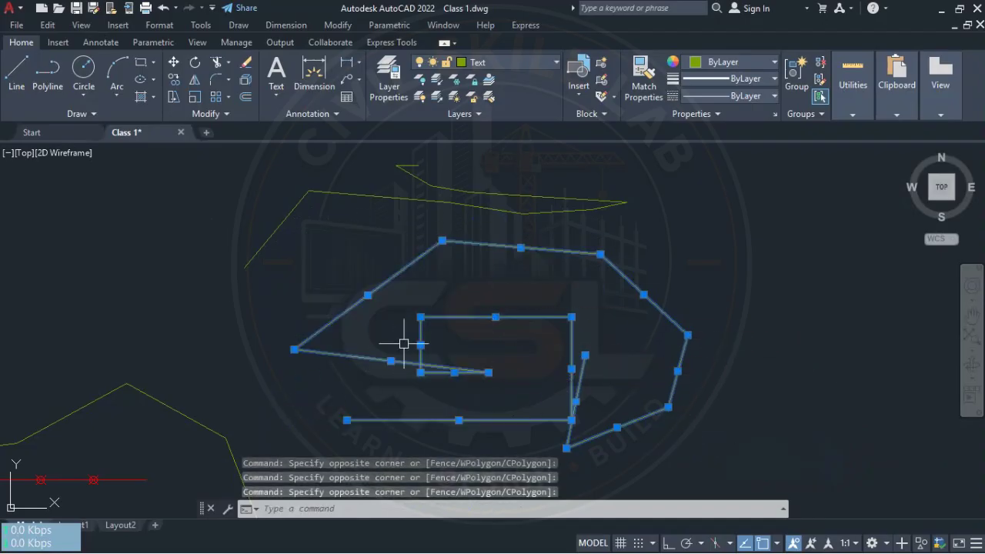
pyautogui.moveTo(397, 292); pyautogui.dragTo(447, 395, button='middle')
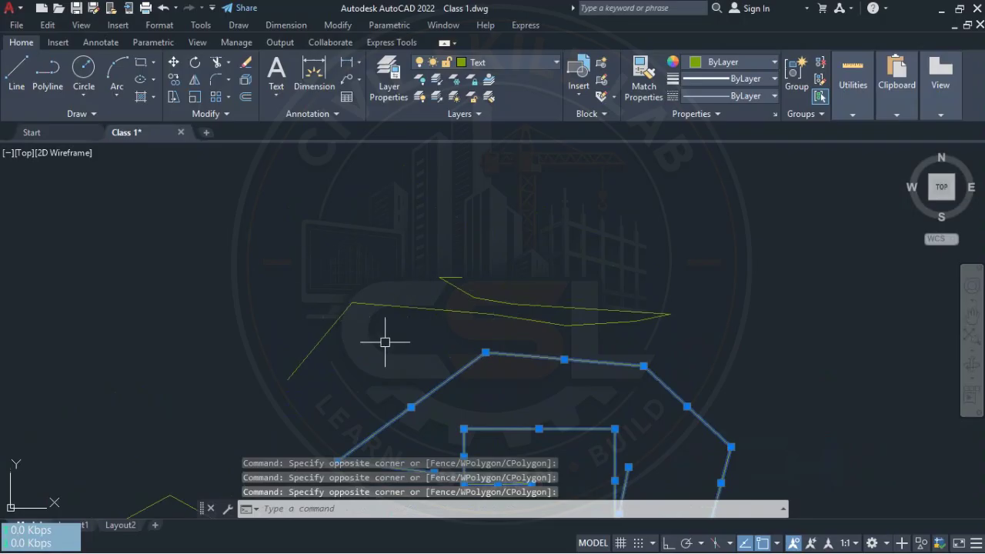
pyautogui.moveTo(385, 336); pyautogui.dragTo(398, 286, button='middle')
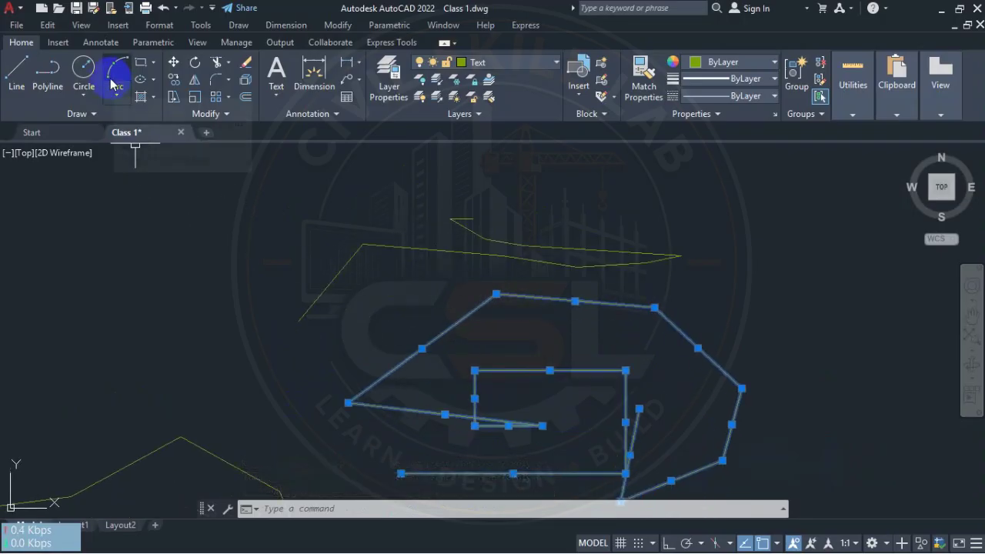
pyautogui.press('Escape')
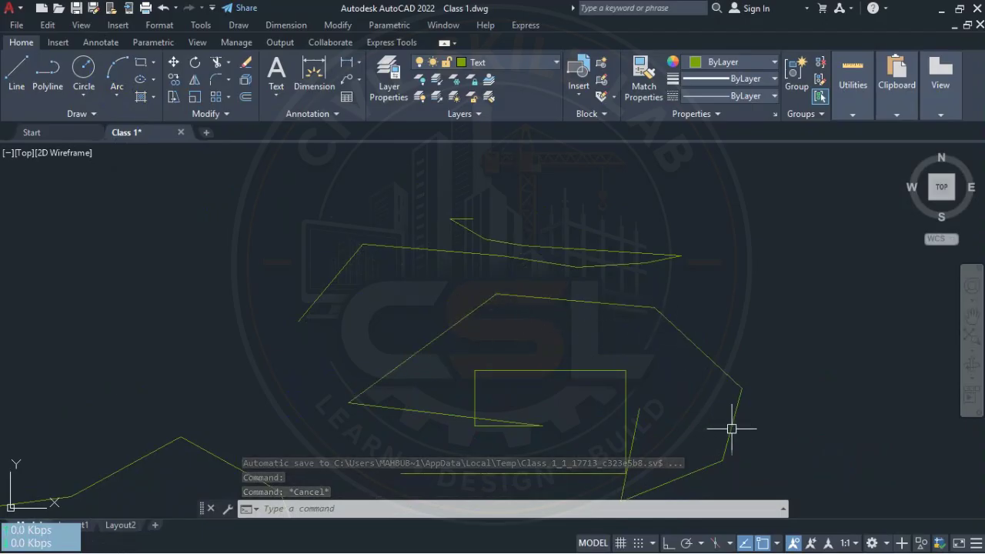
# Select the outer segments of the looped line figure individually to check whether they are separate objects, and deselect them
pyautogui.click(719, 362)
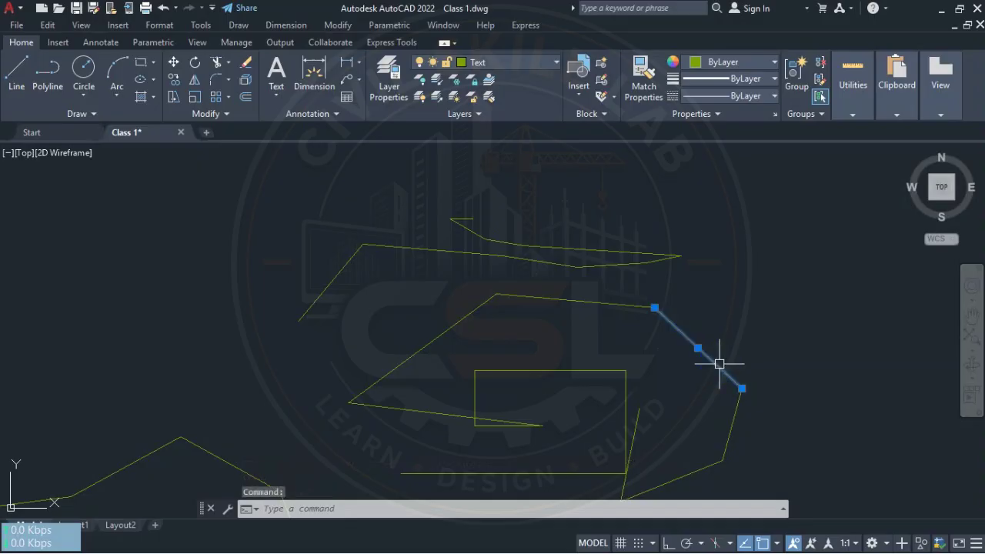
pyautogui.press('Escape')
pyautogui.press('Escape')
pyautogui.click(591, 295)
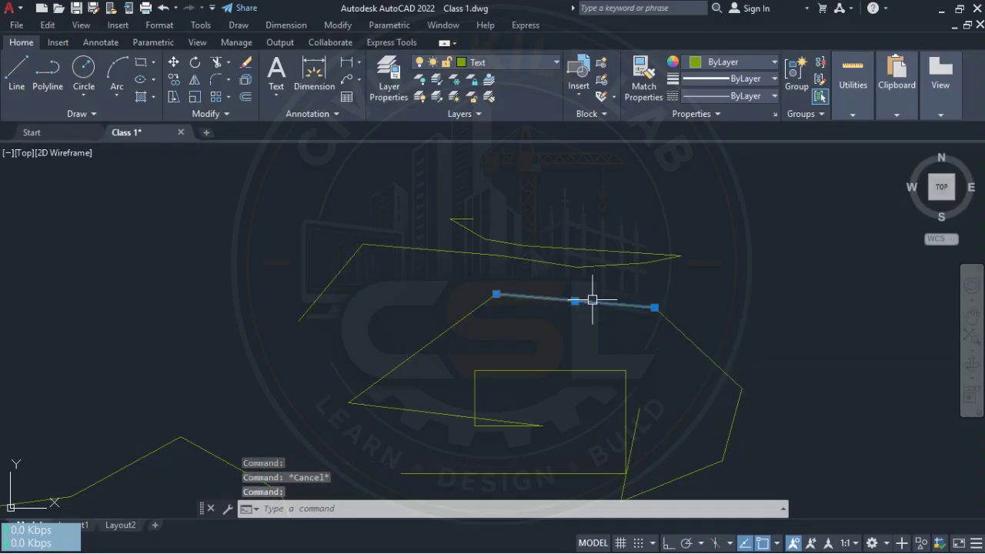
pyautogui.press('Escape')
pyautogui.click(440, 340)
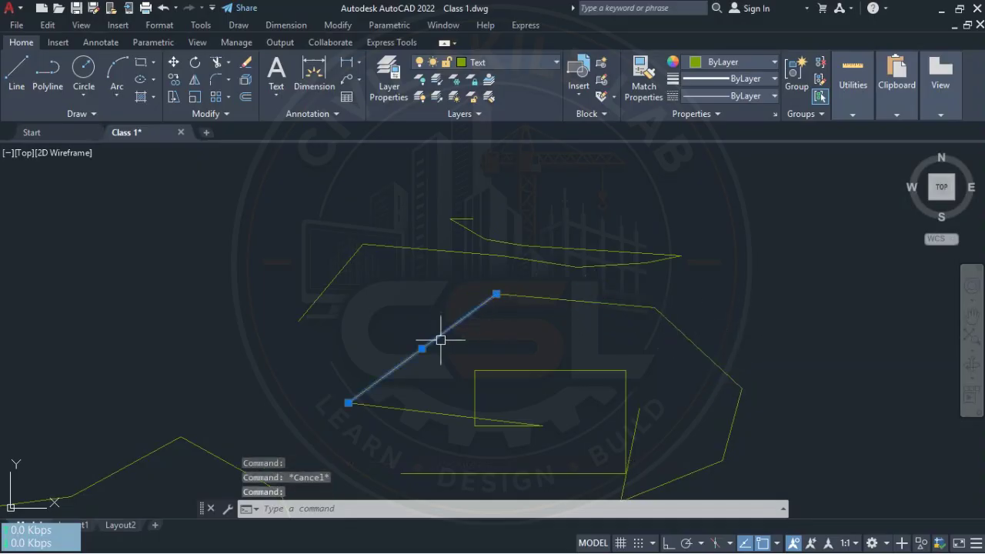
pyautogui.click(404, 408)
pyautogui.press('Escape')
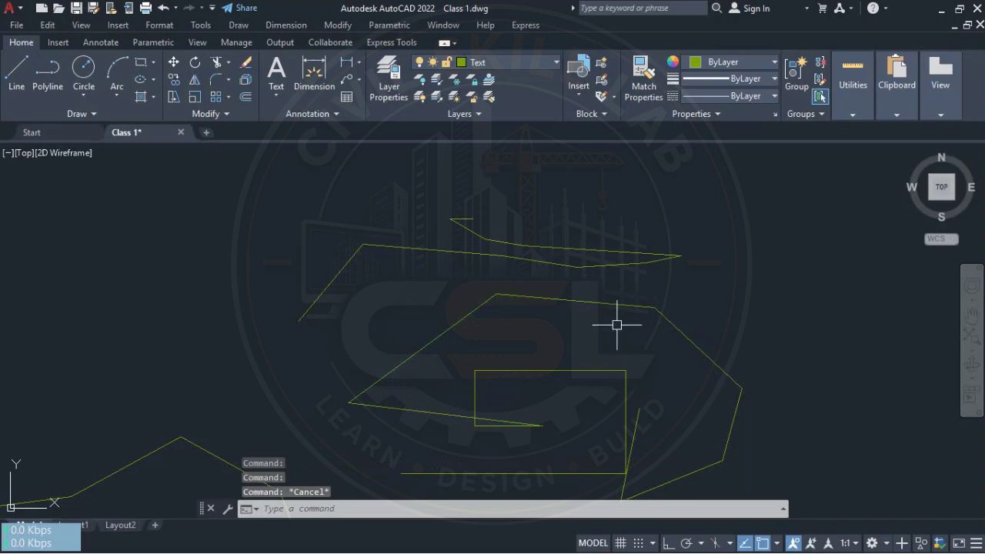
# Select the open polyline above the looped line figure to check whether it is a single object, and clear the selection
pyautogui.click(546, 264)
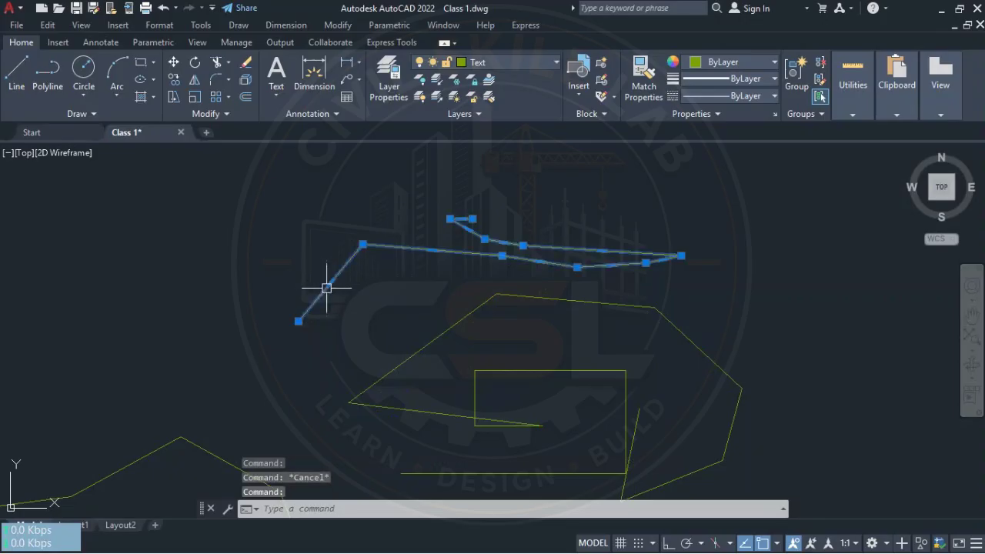
pyautogui.press('Escape')
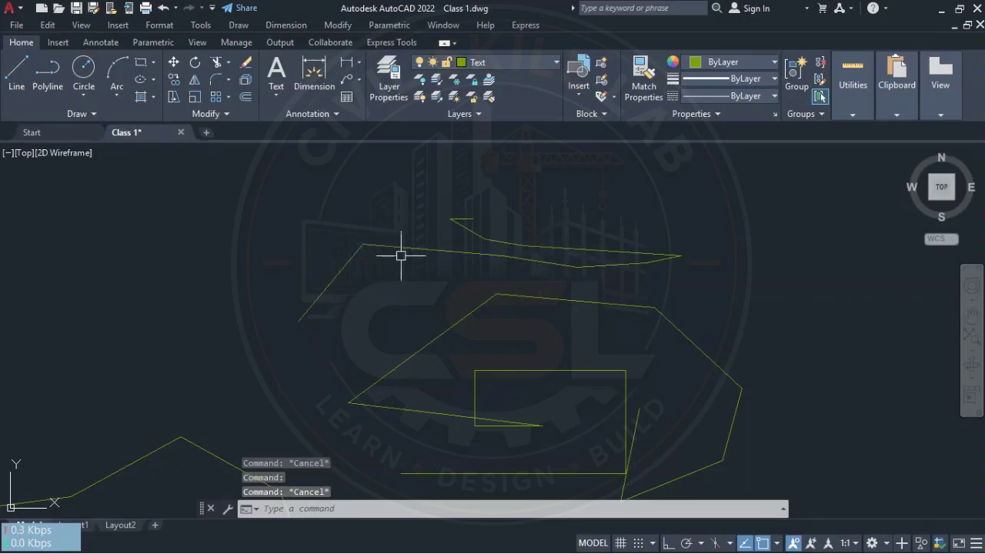
pyautogui.click(491, 242)
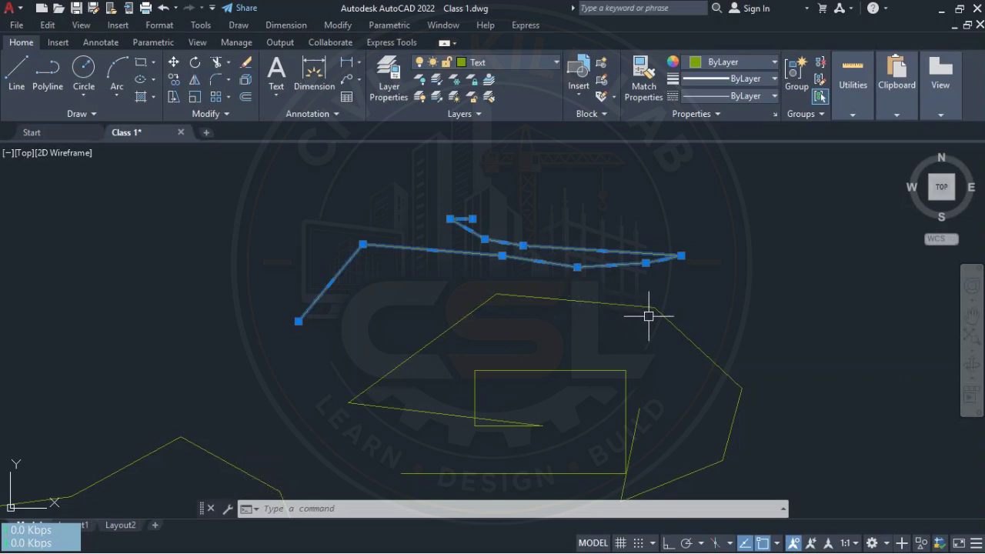
pyautogui.moveTo(688, 264)
pyautogui.mouseDown(button='middle')
pyautogui.moveTo(662, 305)
pyautogui.moveTo(629, 220)
pyautogui.moveTo(575, 253)
pyautogui.mouseUp(button='middle')
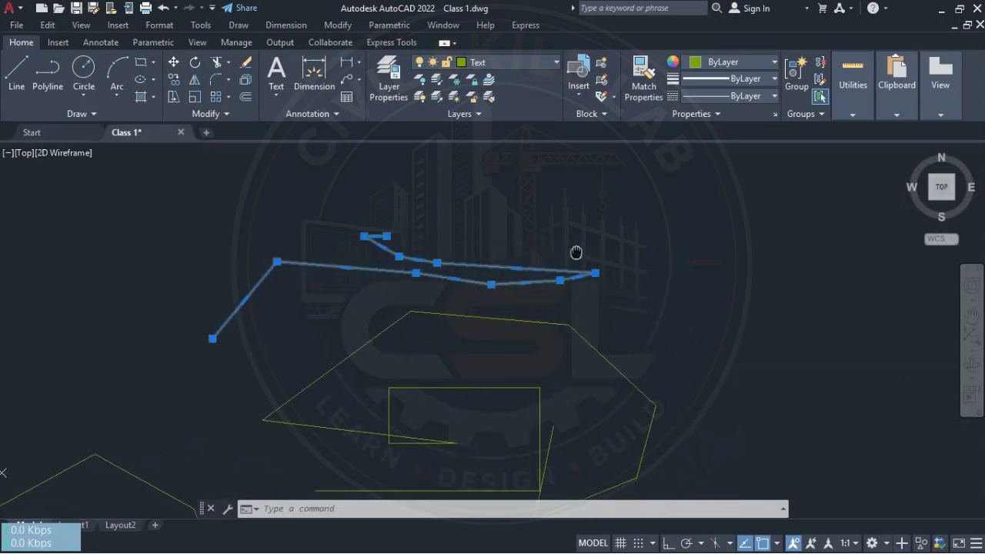
pyautogui.scroll(3, 576, 254)
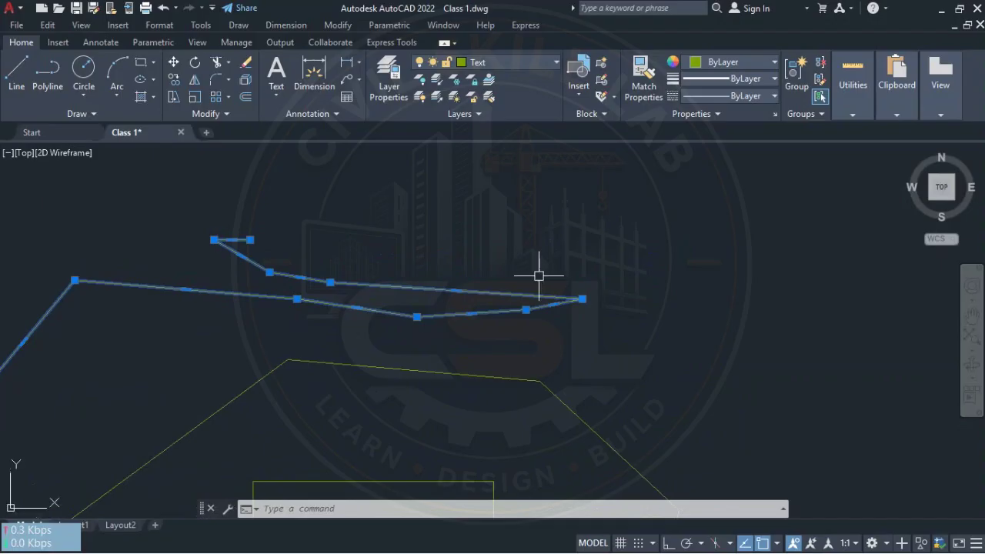
pyautogui.press('Escape')
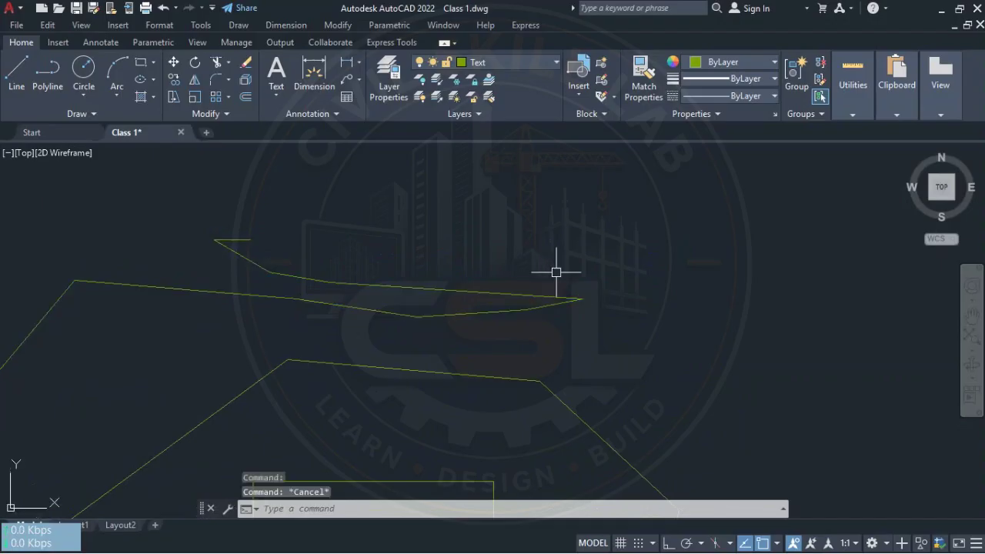
pyautogui.moveTo(580, 255); pyautogui.dragTo(561, 279, button='middle')
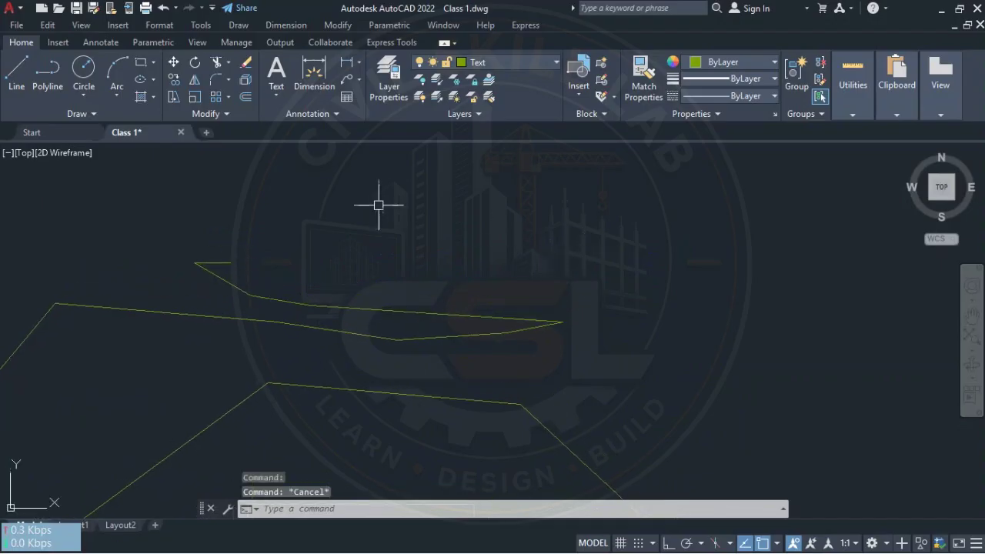
# Draw a freehand Center, Radius circle of about 2' radius beyond the polyline's pointed end, and select it briefly to inspect its grips
pyautogui.click(82, 101)
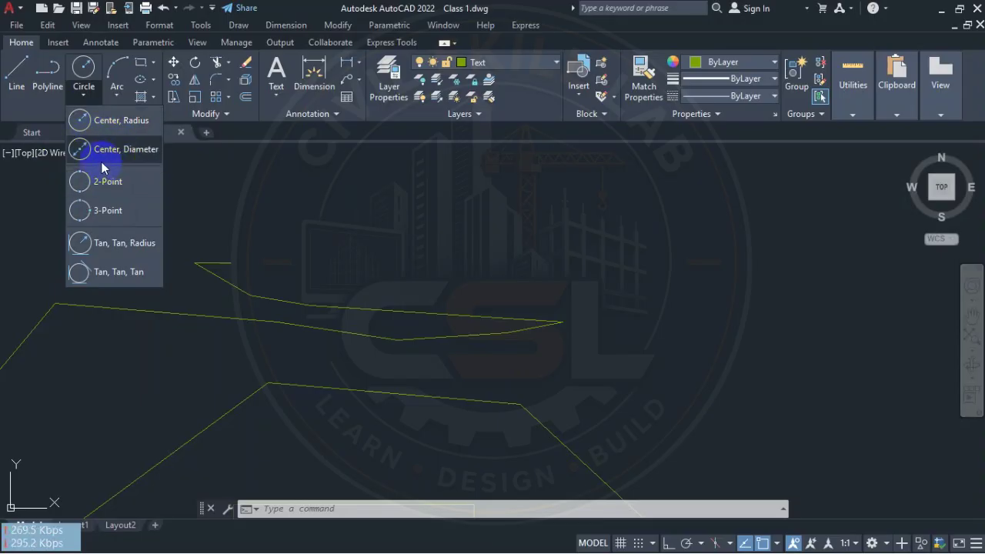
pyautogui.click(104, 122)
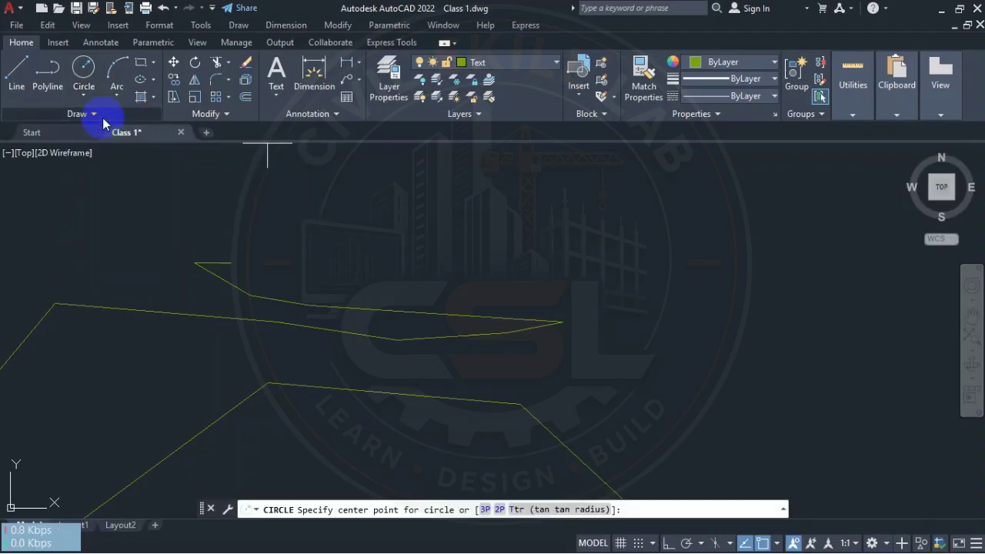
pyautogui.moveTo(654, 240); pyautogui.dragTo(495, 213, button='middle')
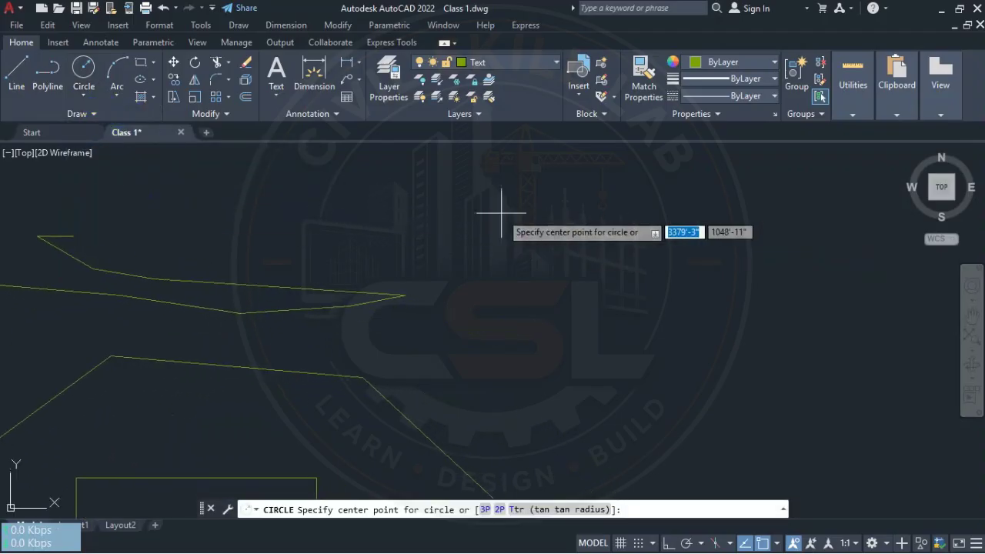
pyautogui.click(529, 203)
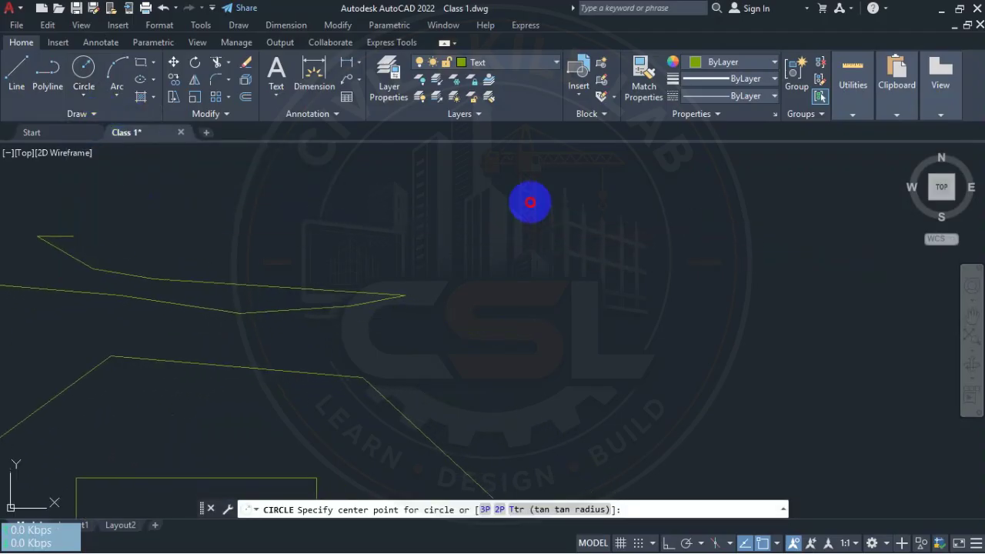
pyautogui.click(568, 239)
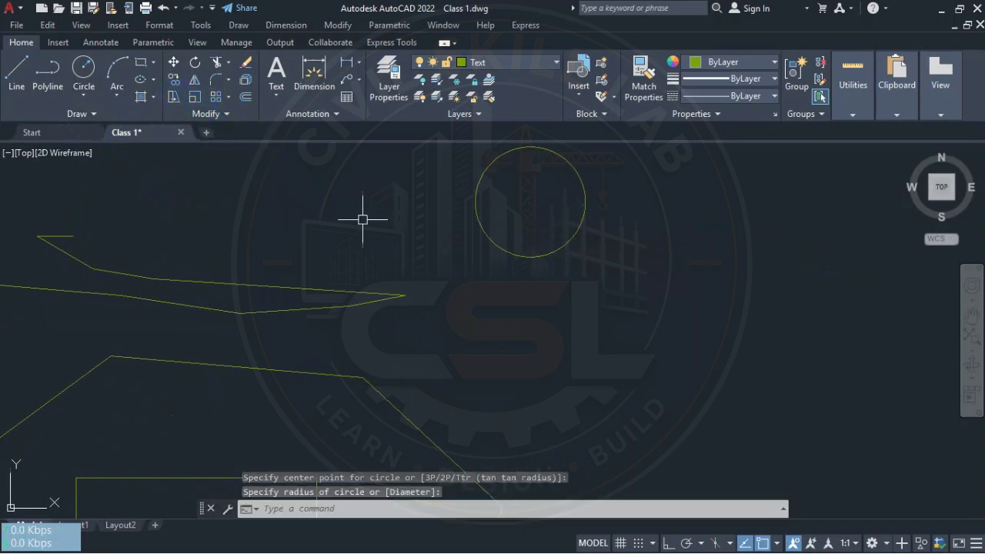
pyautogui.scroll(-2, 447, 262)
pyautogui.moveTo(447, 262); pyautogui.dragTo(456, 252, button='middle')
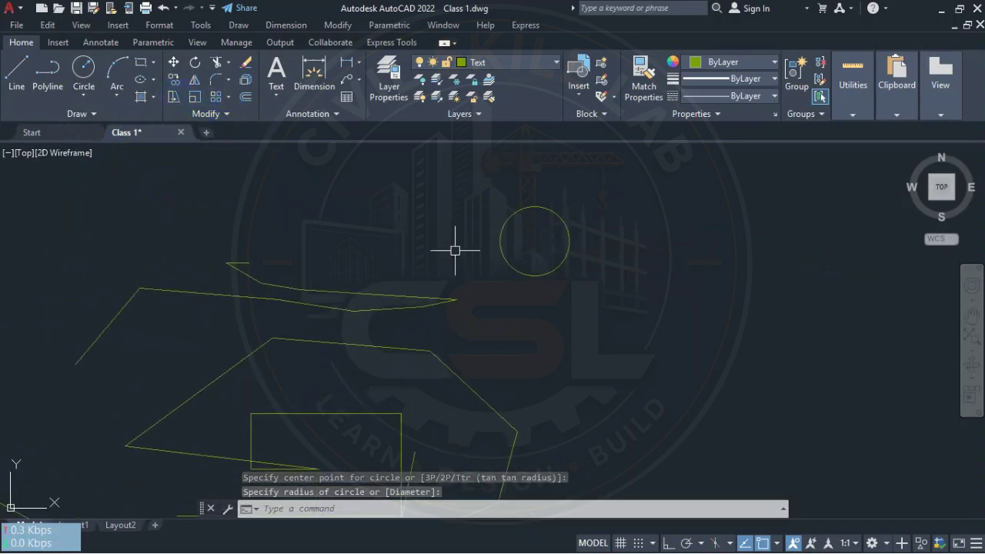
pyautogui.click(500, 232)
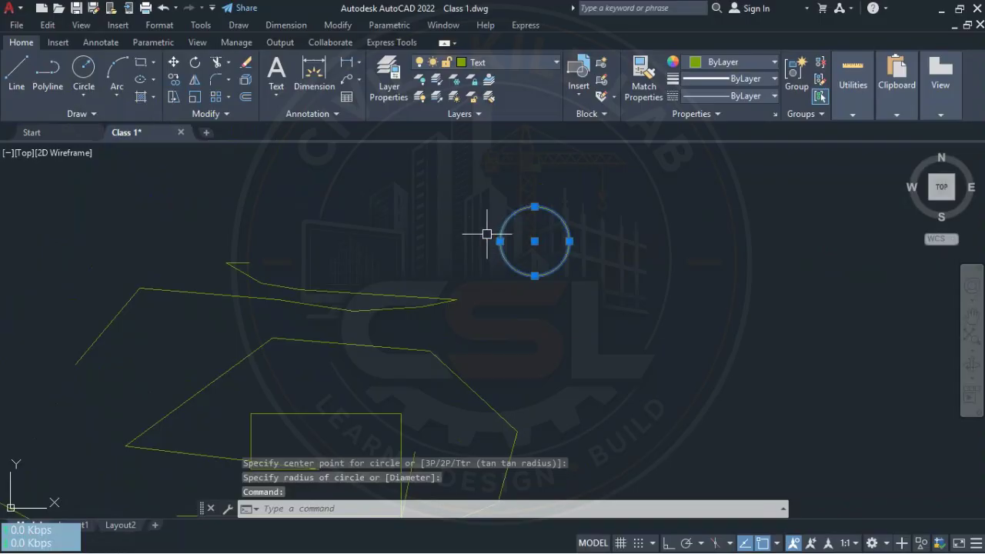
pyautogui.press('Escape')
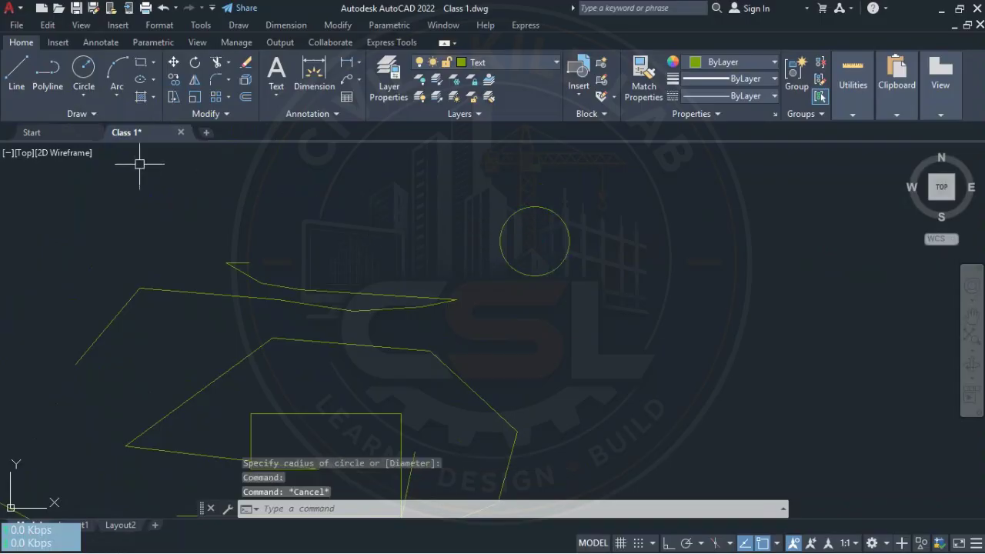
# Draw a larger freehand circle with the Center, Diameter method beside the first circle, and dismiss the message notification
pyautogui.click(83, 95)
pyautogui.click(115, 149)
pyautogui.moveTo(563, 271); pyautogui.dragTo(334, 264, button='middle')
pyautogui.click(447, 229)
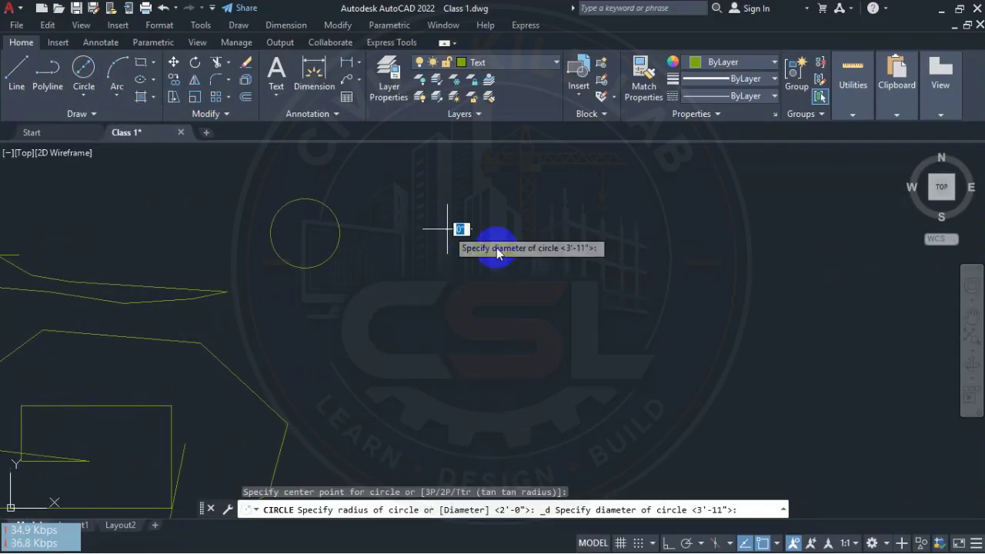
pyautogui.click(563, 289)
pyautogui.moveTo(425, 267)
pyautogui.mouseDown(button='middle')
pyautogui.moveTo(497, 304)
pyautogui.moveTo(516, 282)
pyautogui.moveTo(477, 263)
pyautogui.mouseUp(button='middle')
pyautogui.scroll(-2, 517, 282)
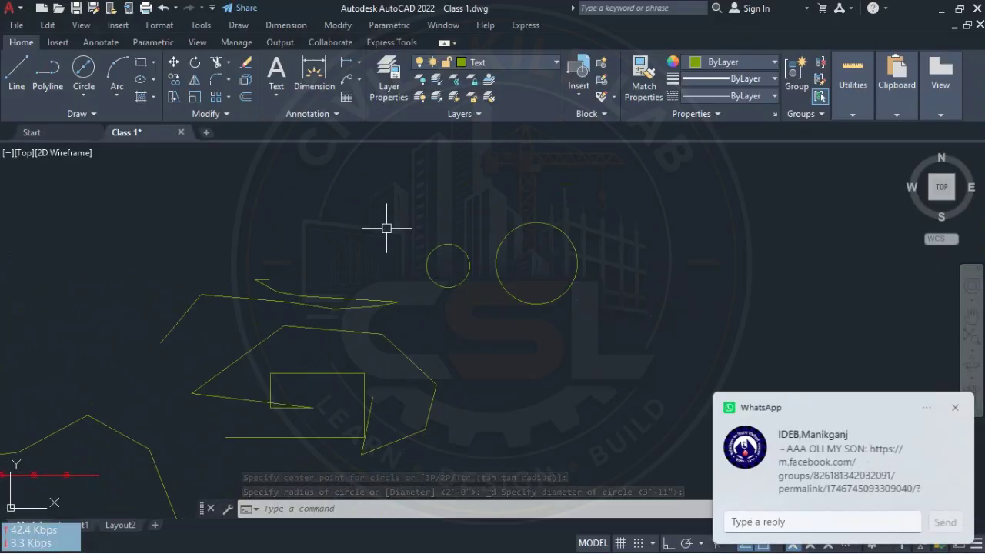
pyautogui.click(956, 408)
pyautogui.scroll(2, 503, 274)
pyautogui.moveTo(505, 281); pyautogui.dragTo(507, 293, button='middle')
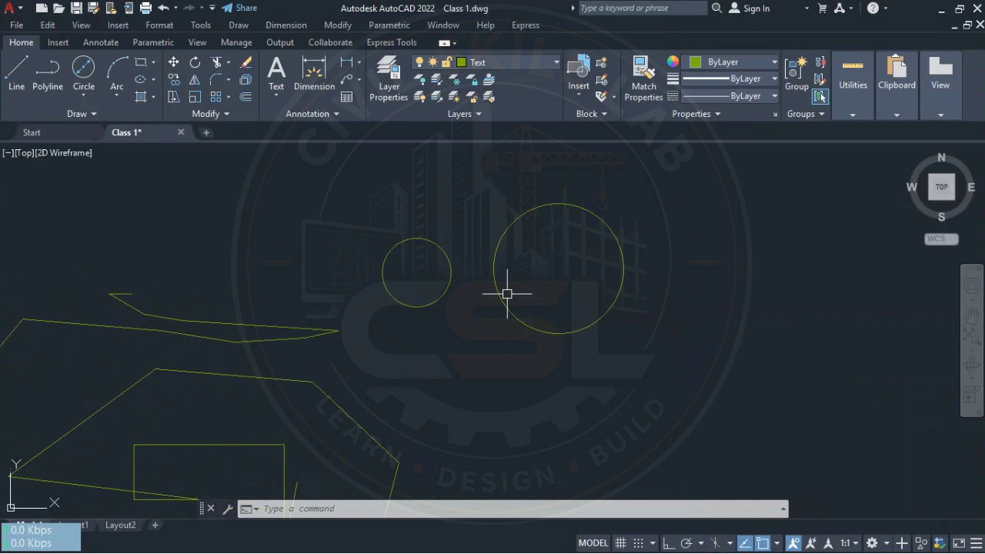
# Draw a single 10' line sloping upward at about 9° in the empty area above the open polyline
pyautogui.click(23, 72)
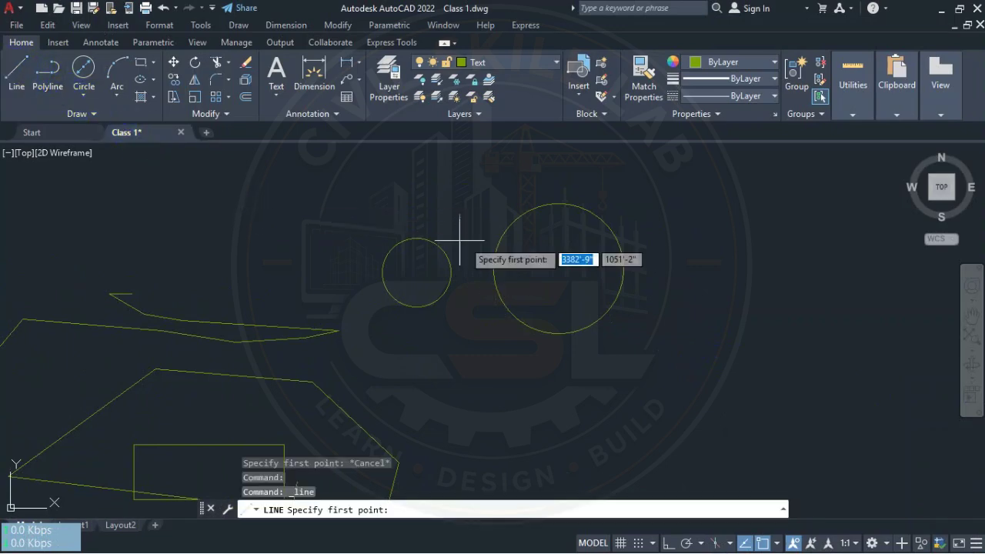
pyautogui.moveTo(461, 241)
pyautogui.mouseDown(button='middle')
pyautogui.moveTo(655, 293)
pyautogui.moveTo(731, 291)
pyautogui.mouseUp(button='middle')
pyautogui.click(407, 226)
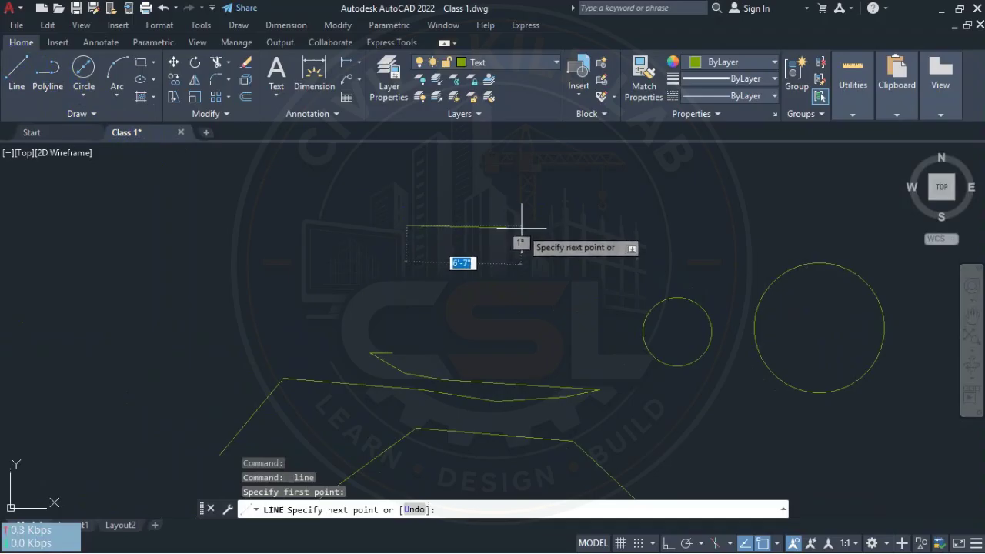
pyautogui.scroll(2, 525, 226)
pyautogui.moveTo(529, 226)
pyautogui.mouseDown(button='middle')
pyautogui.moveTo(588, 163)
pyautogui.moveTo(556, 233)
pyautogui.mouseUp(button='middle')
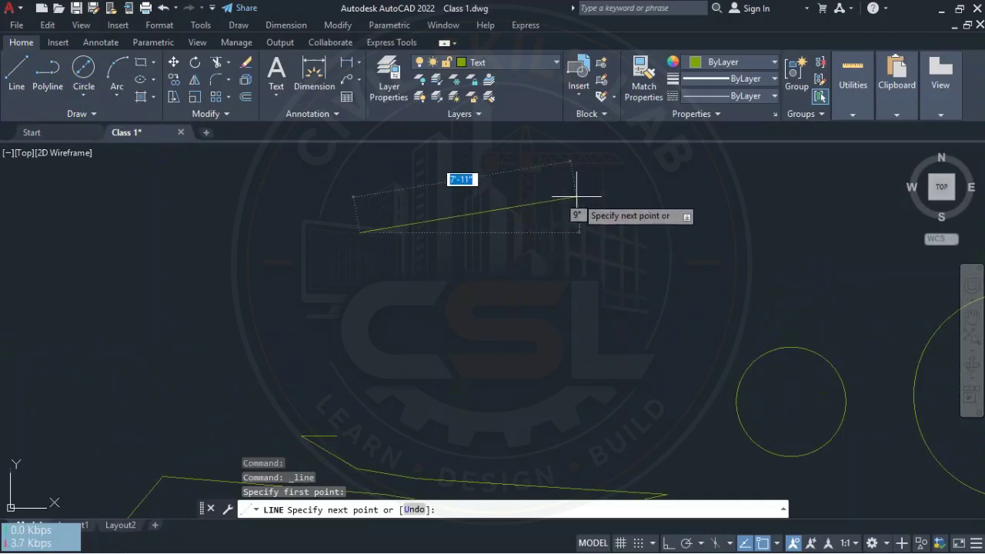
pyautogui.write('10')
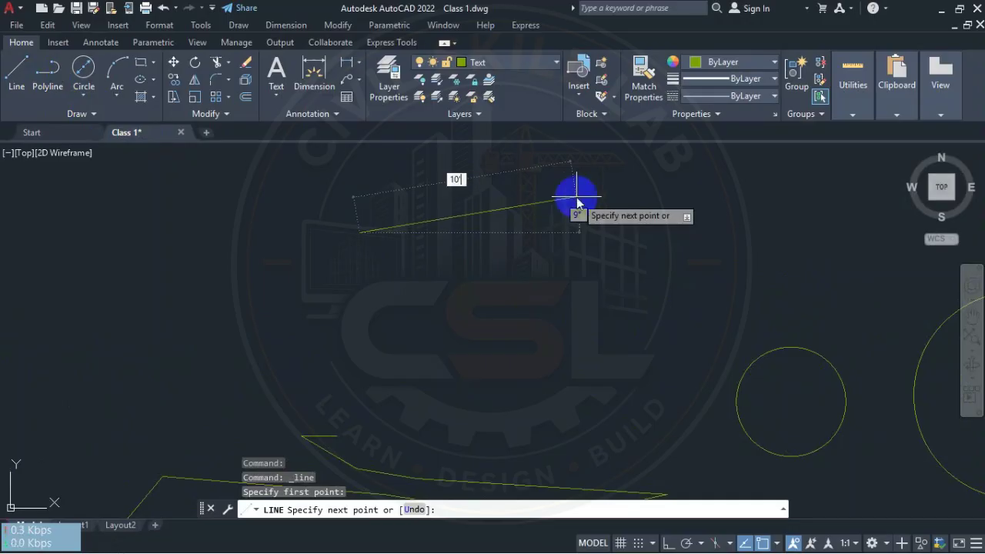
pyautogui.write("'")
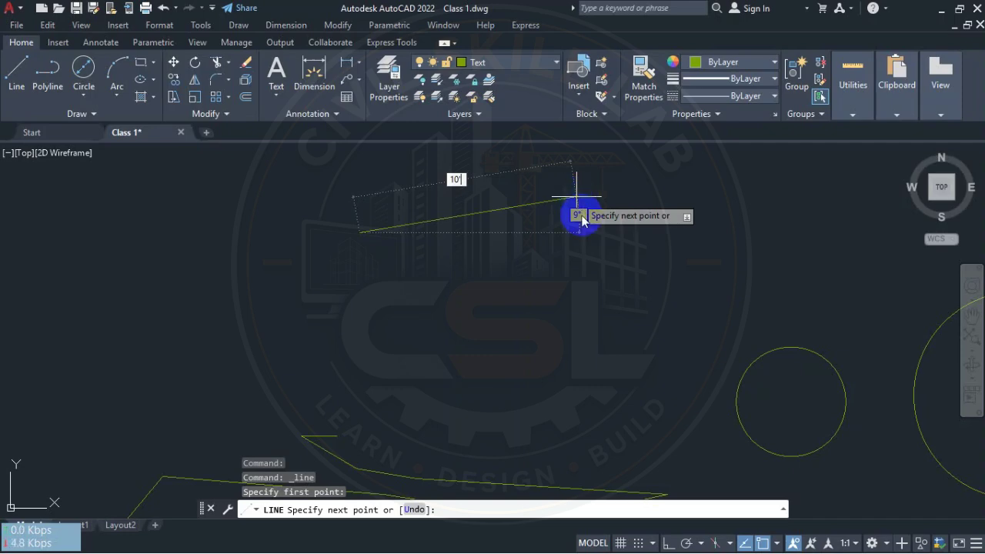
pyautogui.press('Return')
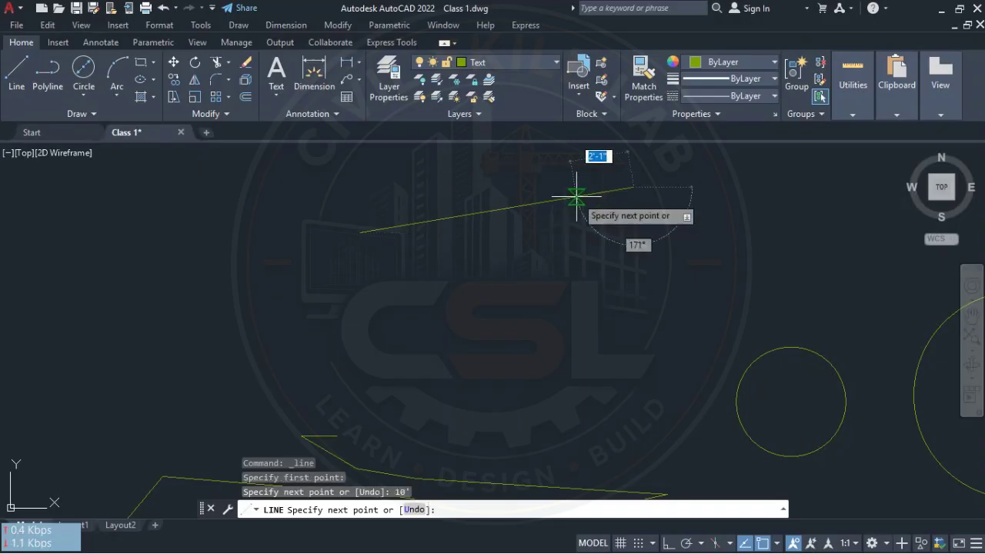
pyautogui.moveTo(685, 244); pyautogui.dragTo(673, 290, button='middle')
pyautogui.scroll(2, 671, 283)
pyautogui.press('Escape')
pyautogui.moveTo(479, 257)
pyautogui.mouseDown(button='middle')
pyautogui.moveTo(546, 291)
pyautogui.moveTo(552, 276)
pyautogui.moveTo(540, 257)
pyautogui.moveTo(475, 272)
pyautogui.mouseUp(button='middle')
pyautogui.scroll(-2, 578, 312)
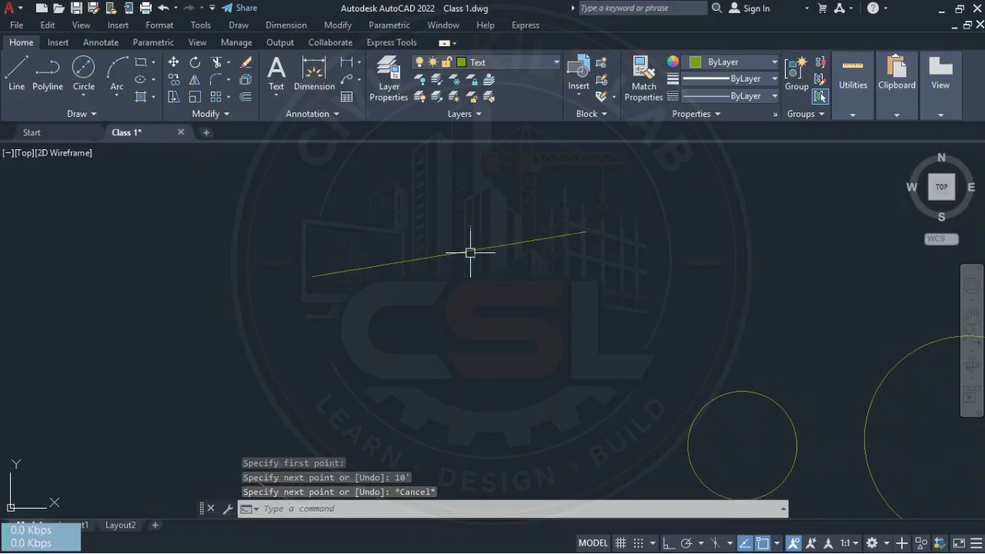
# Draw a 10' horizontal line beside the sloping line with Ortho mode on
pyautogui.click(13, 70)
pyautogui.moveTo(561, 255); pyautogui.dragTo(456, 254, button='middle')
pyautogui.moveTo(549, 225); pyautogui.dragTo(505, 268, button='middle')
pyautogui.click(516, 241)
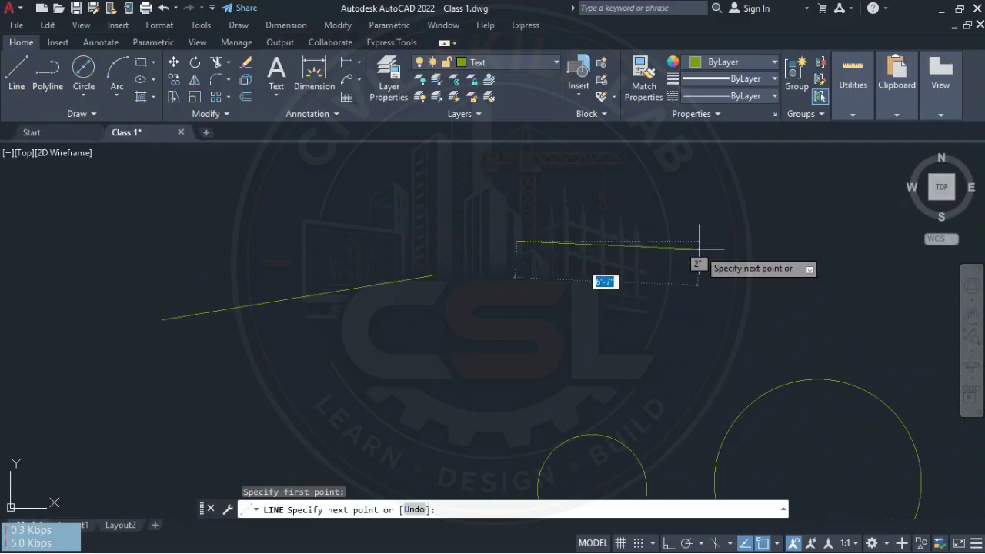
pyautogui.press('F8')
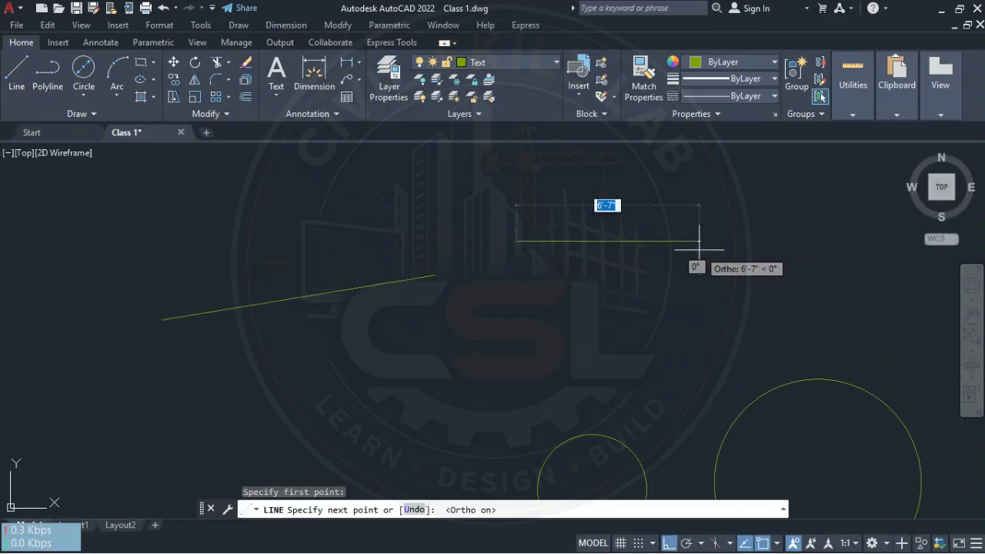
pyautogui.write("10'")
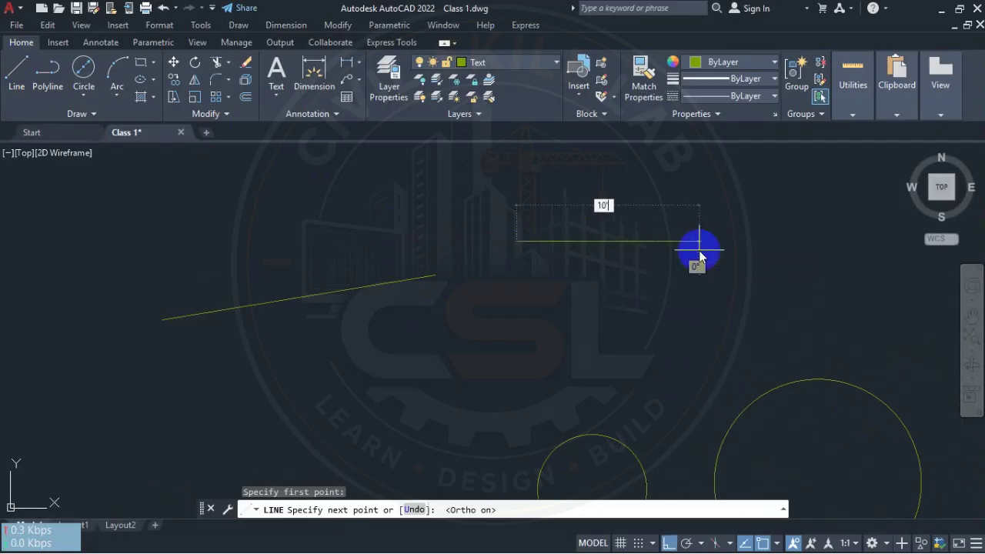
pyautogui.press('Return')
pyautogui.press('Escape')
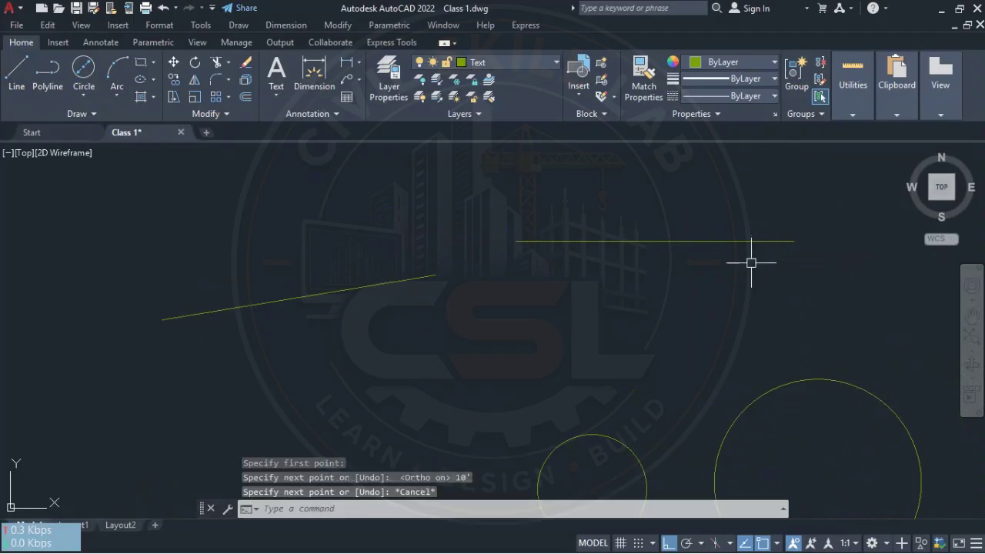
pyautogui.moveTo(751, 263); pyautogui.dragTo(645, 279, button='middle')
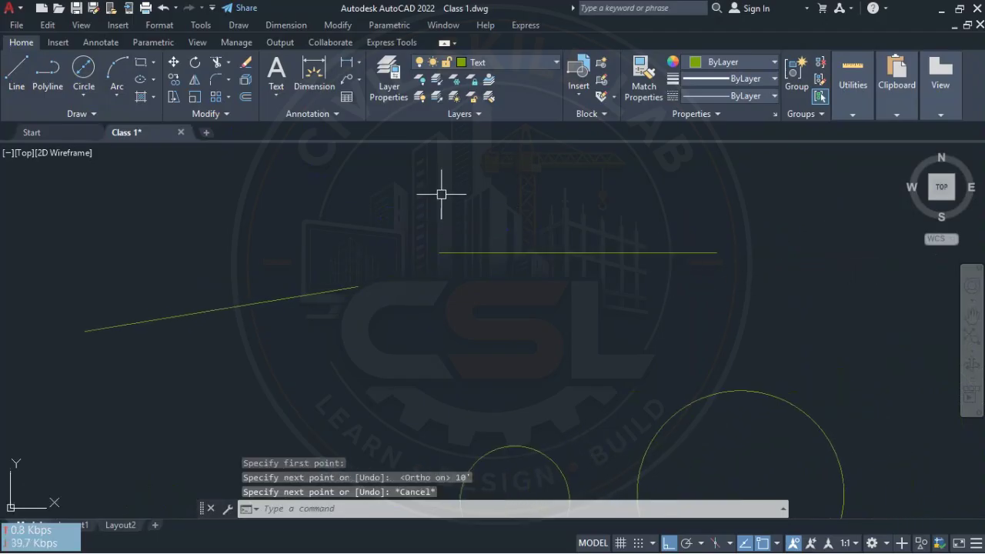
# Add a linear dimension just above the horizontal line by selecting the line as the object
pyautogui.click(348, 63)
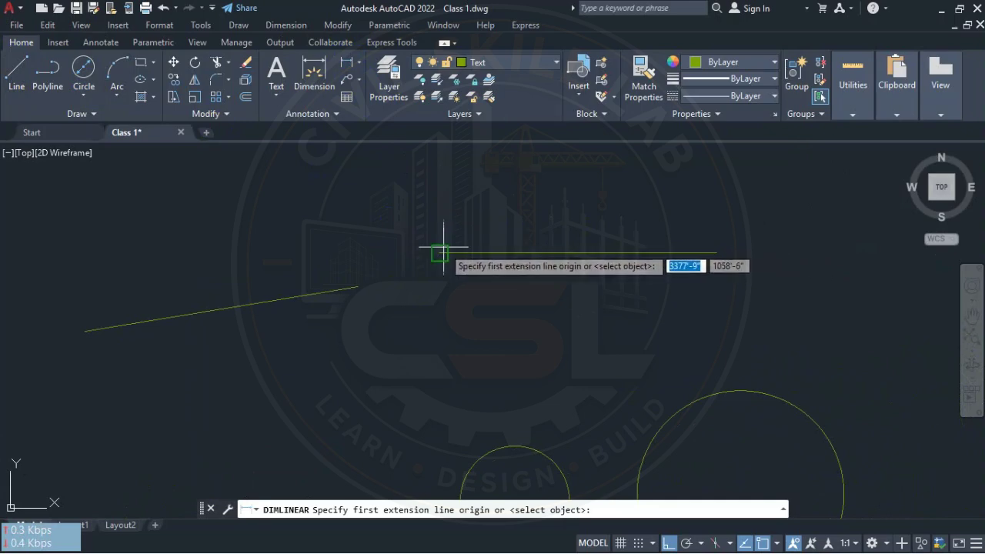
pyautogui.press('Return')
pyautogui.click(475, 253)
pyautogui.click(636, 238)
pyautogui.scroll(4, 585, 254)
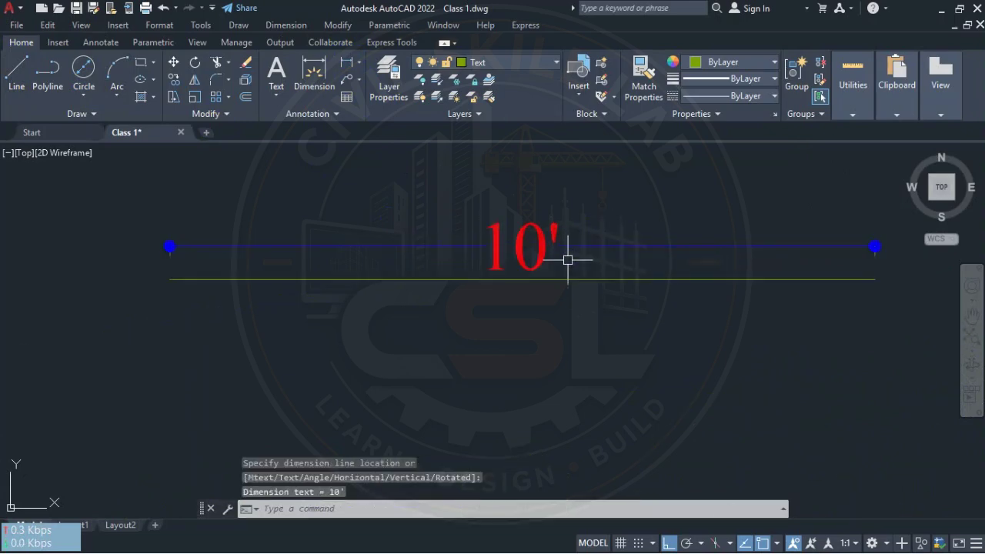
pyautogui.scroll(-4, 581, 255)
pyautogui.scroll(2, 586, 242)
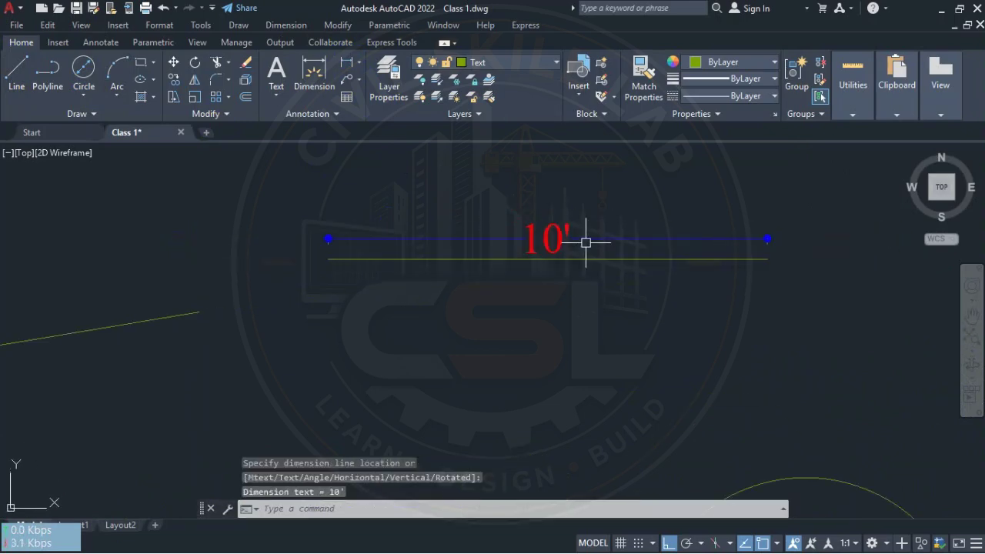
# Erase the linear dimension above the horizontal line
pyautogui.click(585, 242)
pyautogui.click(528, 259)
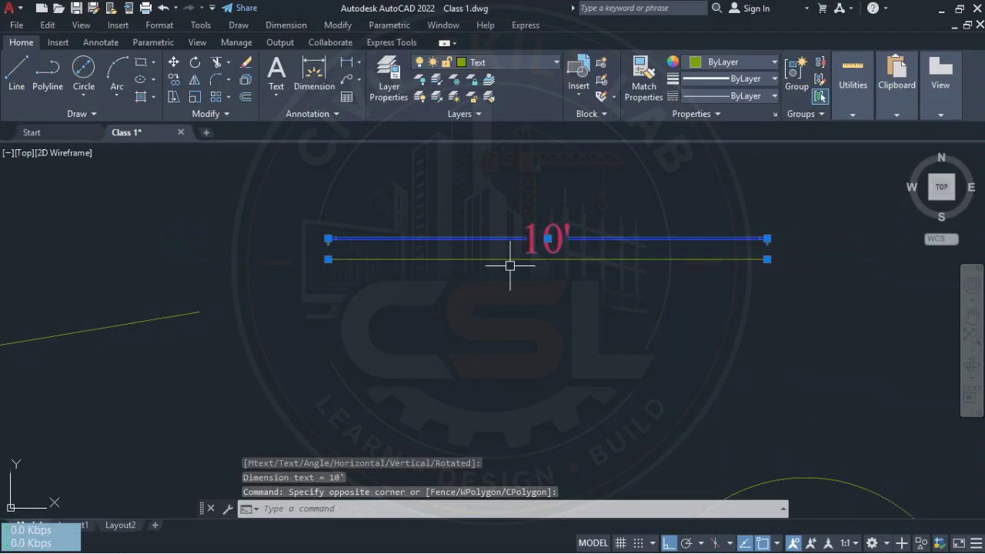
pyautogui.press('Delete')
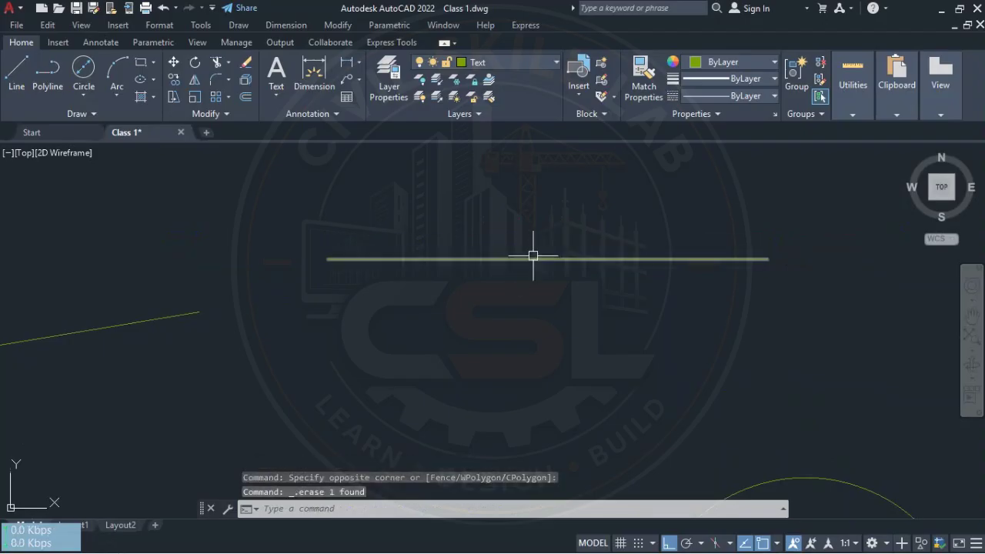
# With Ortho mode off, draw a 5' line at 35° upward from the left endpoint of the horizontal line
pyautogui.moveTo(532, 254); pyautogui.dragTo(548, 271, button='middle')
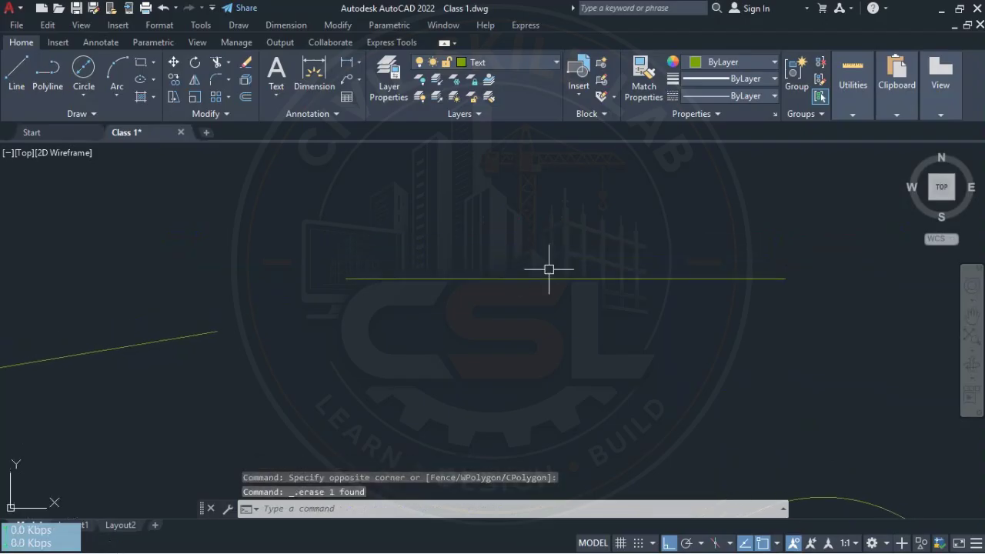
pyautogui.click(17, 71)
pyautogui.click(344, 278)
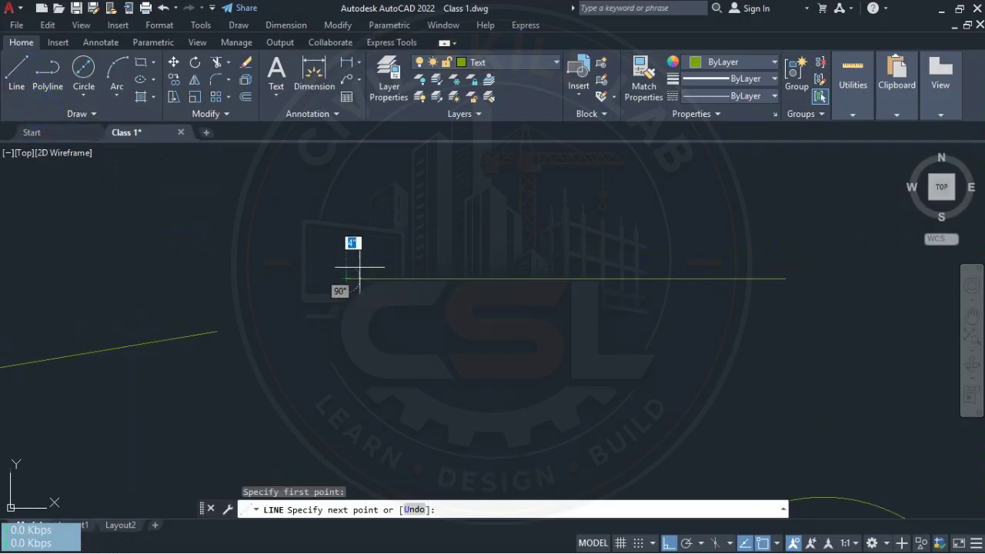
pyautogui.moveTo(477, 203)
pyautogui.mouseDown(button='middle')
pyautogui.moveTo(455, 235)
pyautogui.moveTo(422, 257)
pyautogui.mouseUp(button='middle')
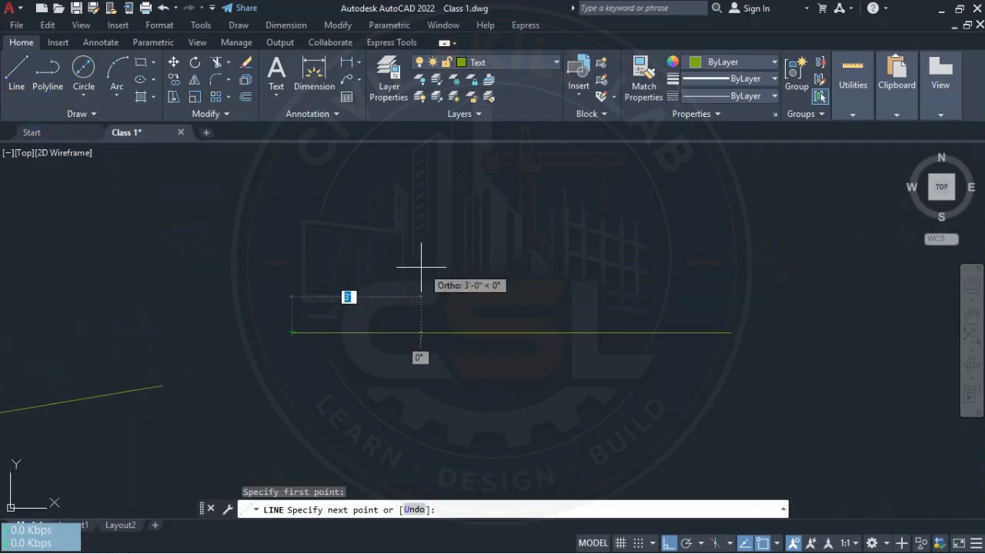
pyautogui.press('F8')
pyautogui.moveTo(541, 193)
pyautogui.mouseDown(button='middle')
pyautogui.moveTo(521, 213)
pyautogui.moveTo(524, 232)
pyautogui.mouseUp(button='middle')
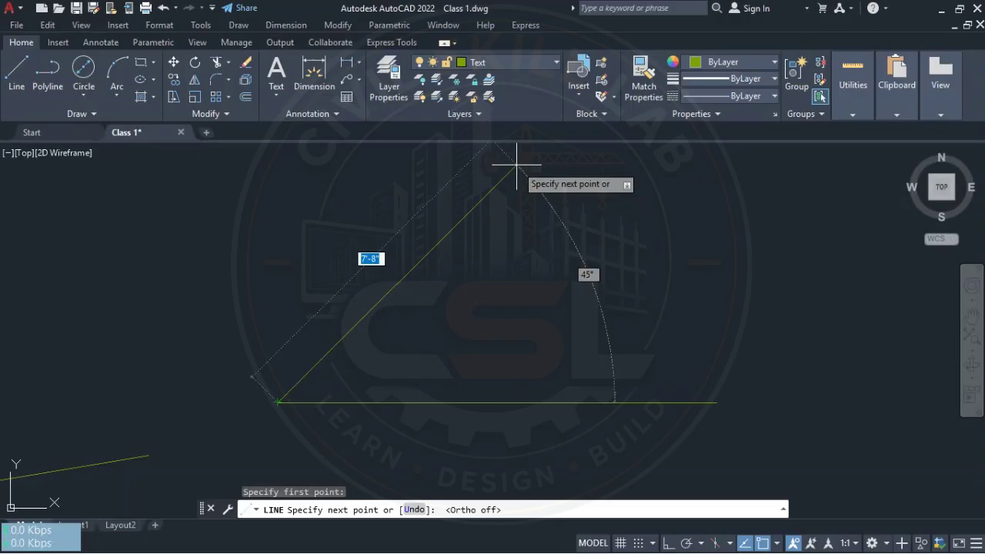
pyautogui.moveTo(545, 283)
pyautogui.mouseDown(button='middle')
pyautogui.moveTo(515, 334)
pyautogui.moveTo(517, 319)
pyautogui.mouseUp(button='middle')
pyautogui.scroll(2, 516, 319)
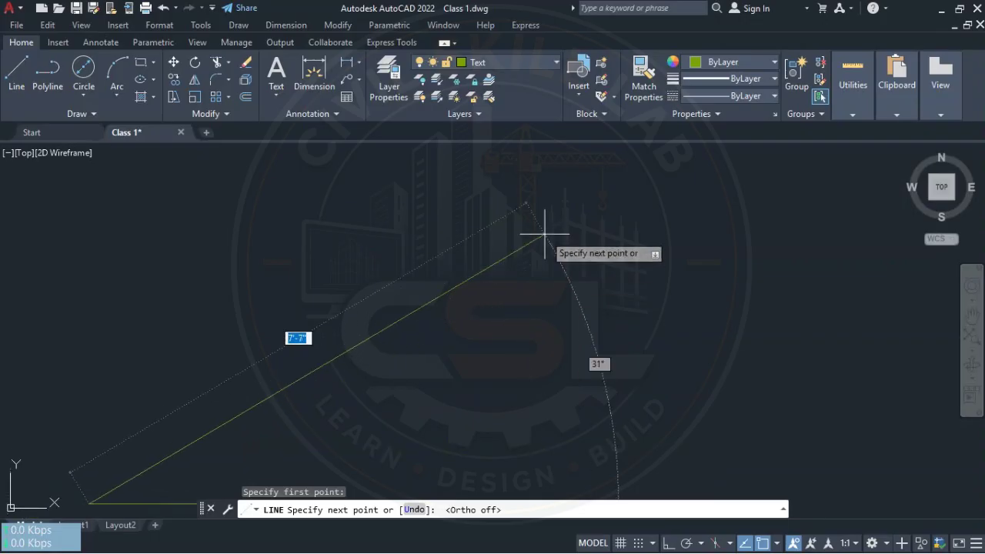
pyautogui.moveTo(545, 235); pyautogui.dragTo(589, 136, button='middle')
pyautogui.moveTo(534, 187); pyautogui.dragTo(524, 204, button='middle')
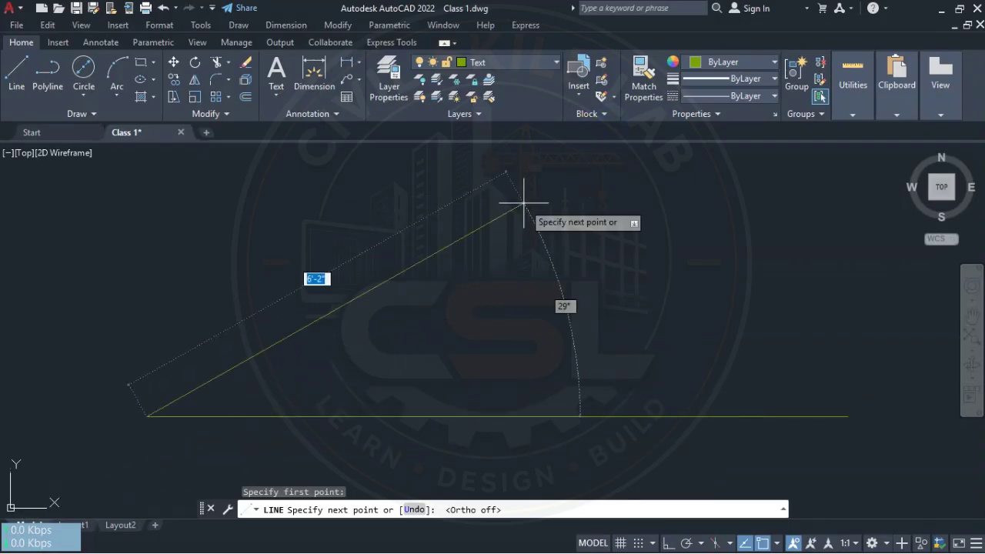
pyautogui.write('5')
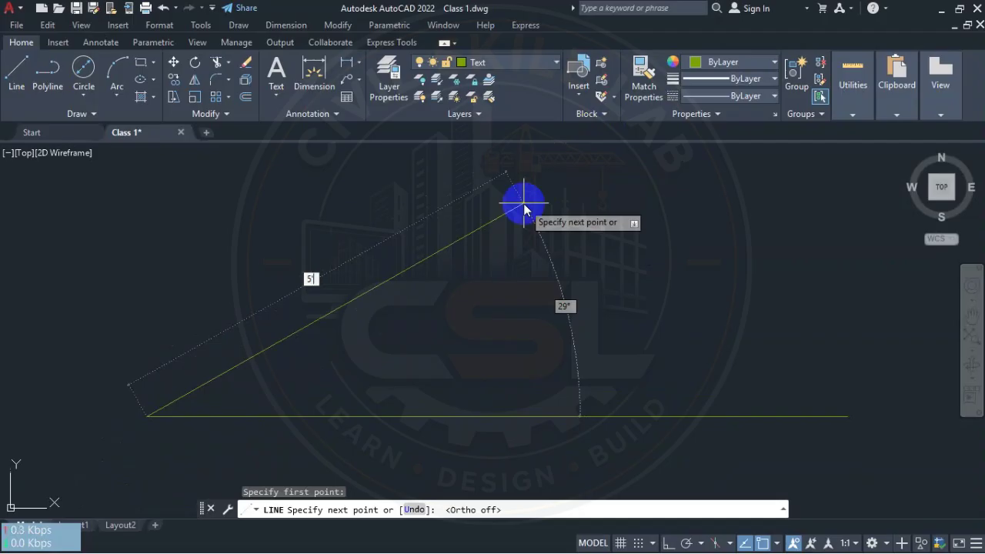
pyautogui.press('Tab')
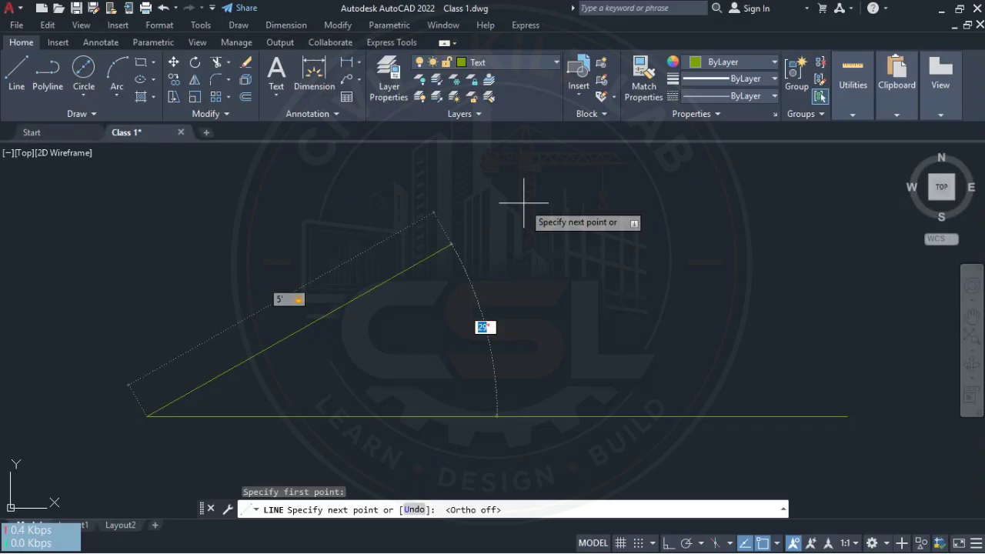
pyautogui.write('35')
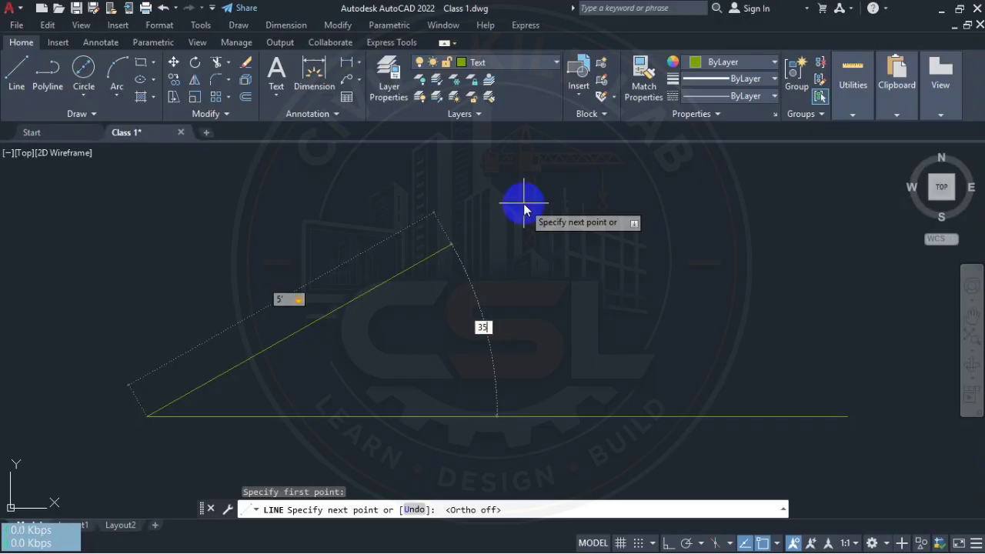
pyautogui.click(523, 208)
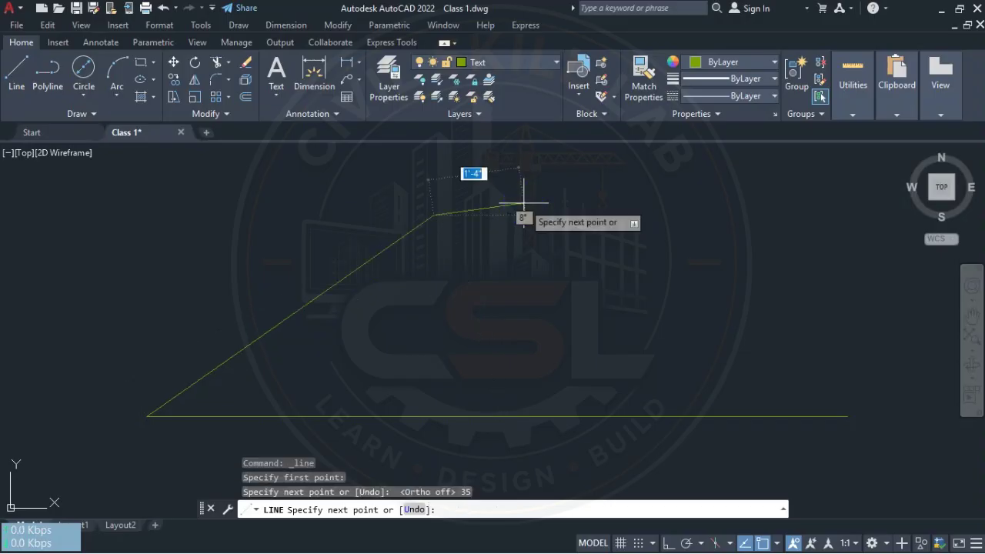
pyautogui.press('Escape')
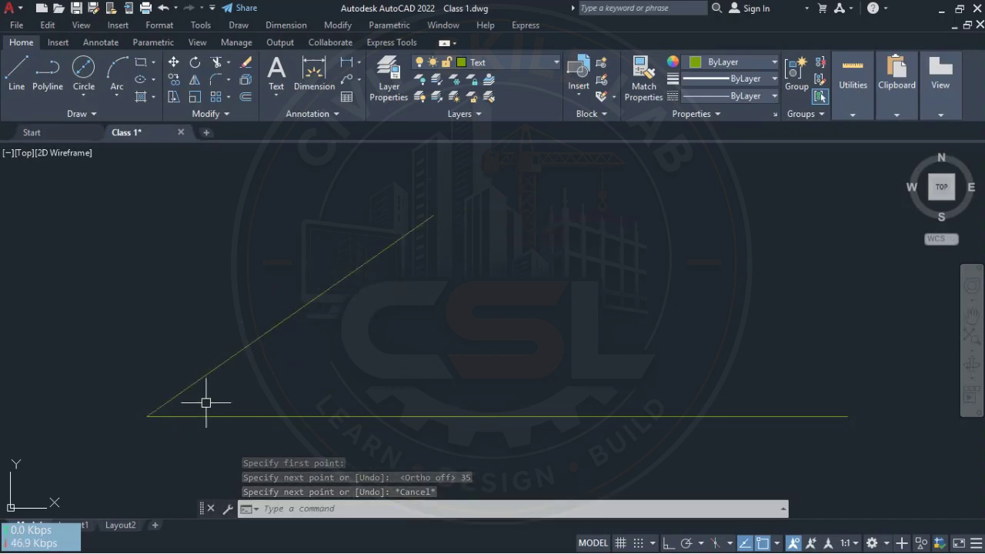
# Add an aligned dimension above the new 35° line, picking origins near its two ends
pyautogui.moveTo(211, 423); pyautogui.dragTo(303, 381, button='middle')
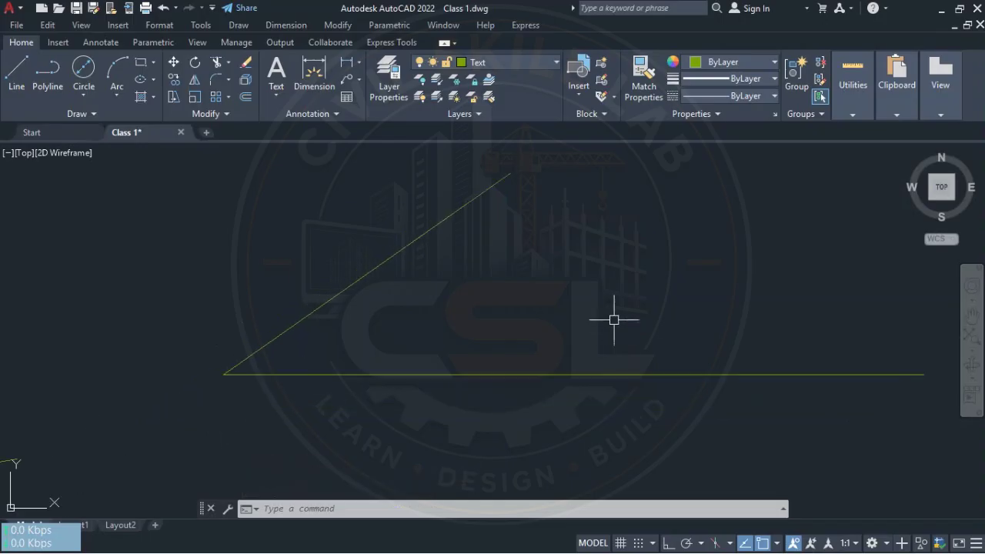
pyautogui.click(359, 64)
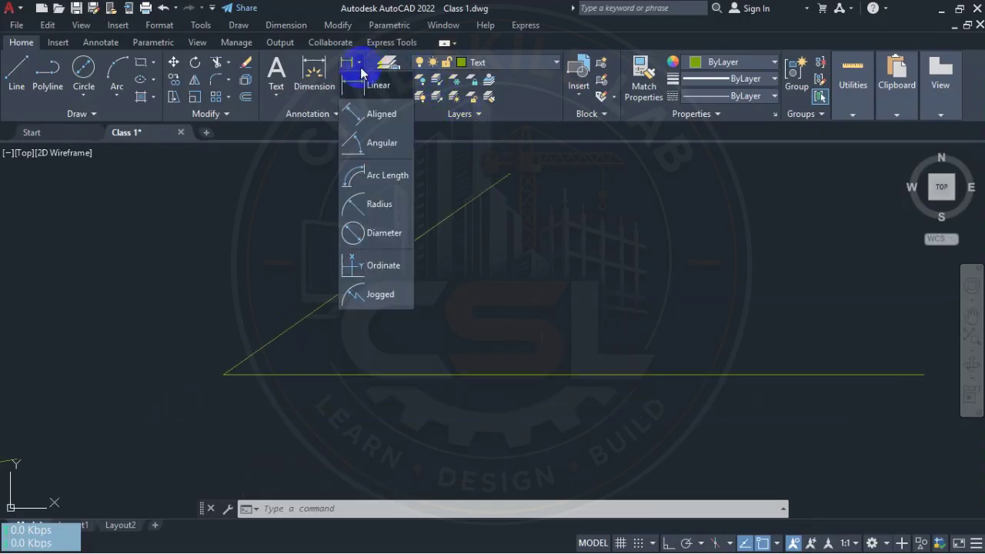
pyautogui.click(375, 113)
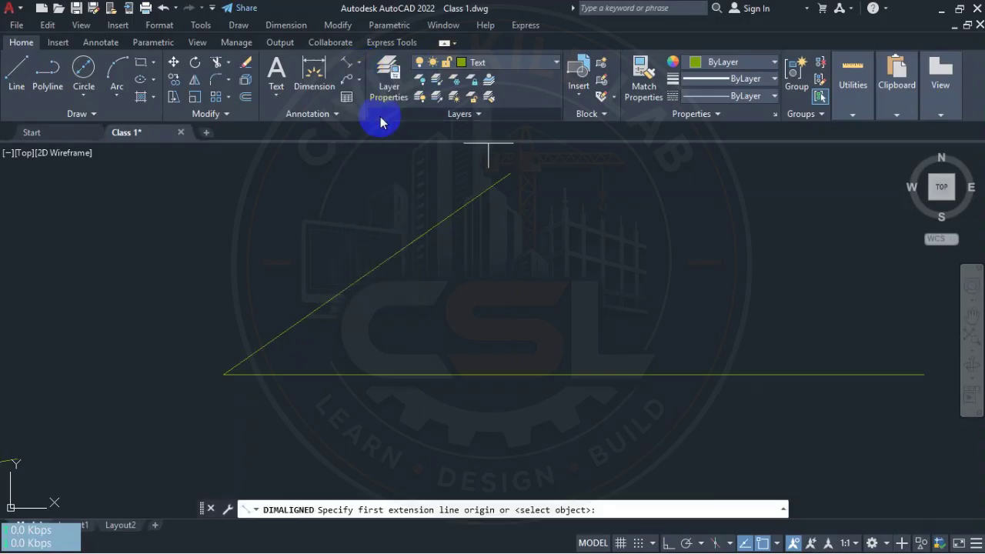
pyautogui.click(222, 375)
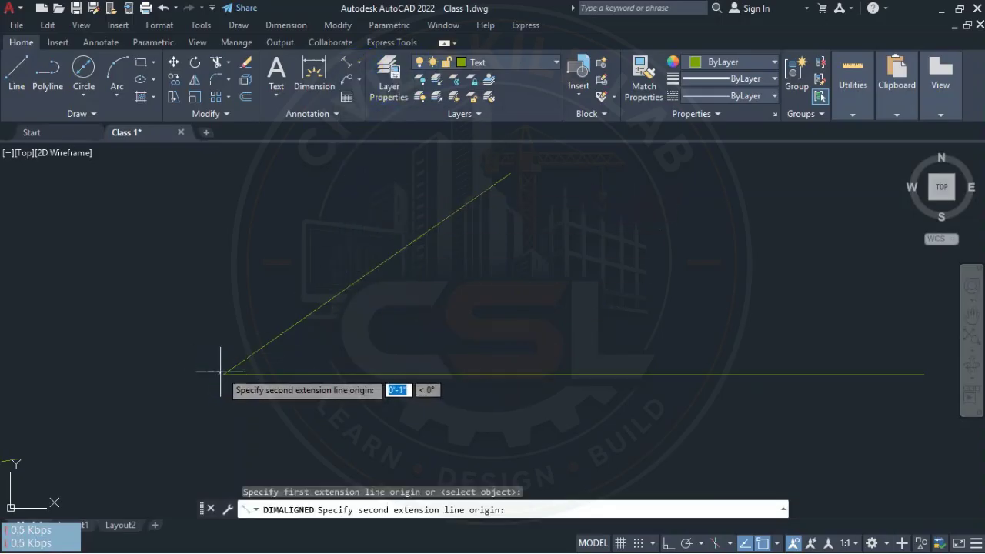
pyautogui.click(506, 174)
pyautogui.click(423, 163)
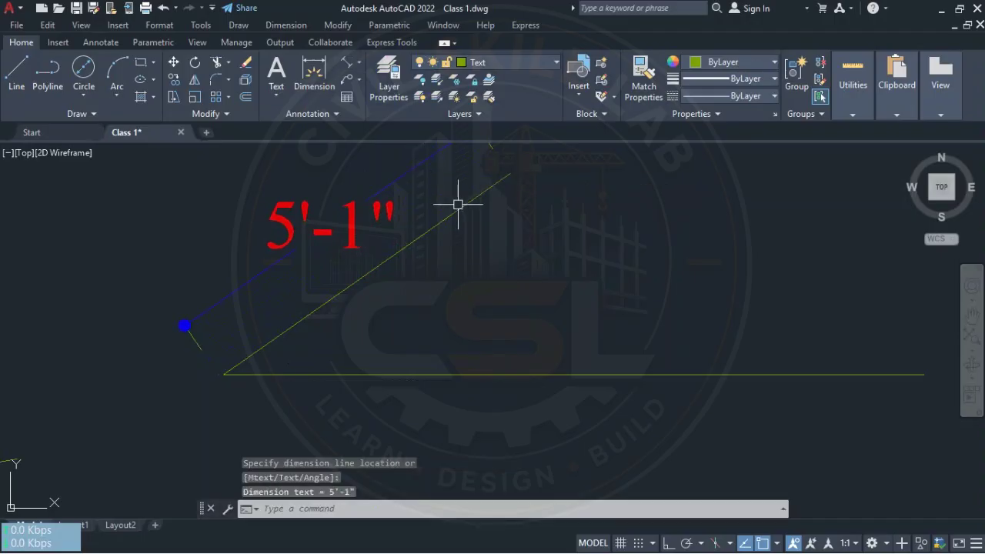
# Stretch the aligned dimension's lower extension origin onto the corner where the two lines meet
pyautogui.moveTo(458, 202)
pyautogui.mouseDown(button='middle')
pyautogui.moveTo(423, 231)
pyautogui.moveTo(411, 262)
pyautogui.mouseUp(button='middle')
pyautogui.scroll(2, 385, 258)
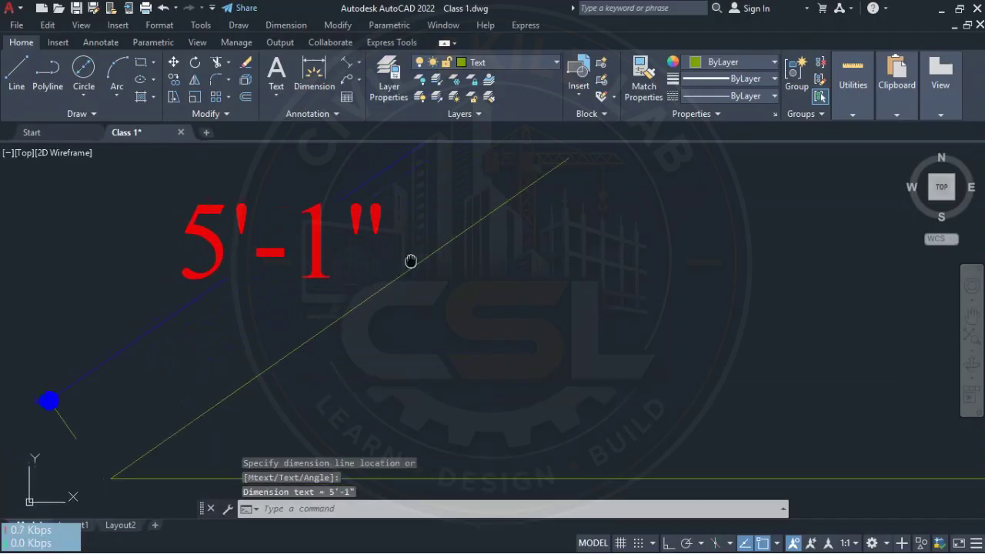
pyautogui.scroll(2, 377, 305)
pyautogui.moveTo(227, 373)
pyautogui.mouseDown(button='middle')
pyautogui.moveTo(194, 372)
pyautogui.moveTo(187, 386)
pyautogui.moveTo(256, 336)
pyautogui.moveTo(254, 299)
pyautogui.moveTo(213, 365)
pyautogui.mouseUp(button='middle')
pyautogui.scroll(2, 167, 383)
pyautogui.moveTo(124, 455); pyautogui.dragTo(183, 385, button='middle')
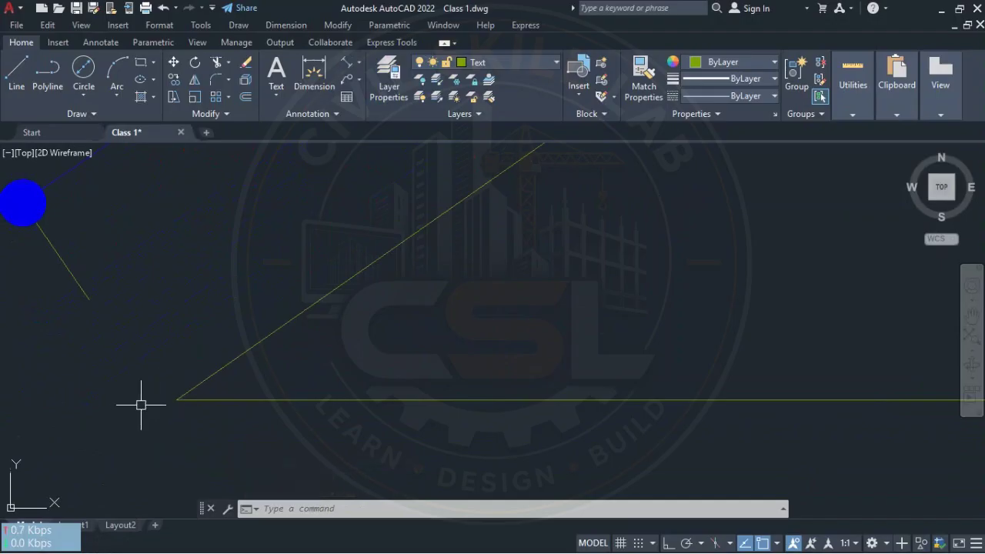
pyautogui.click(154, 399)
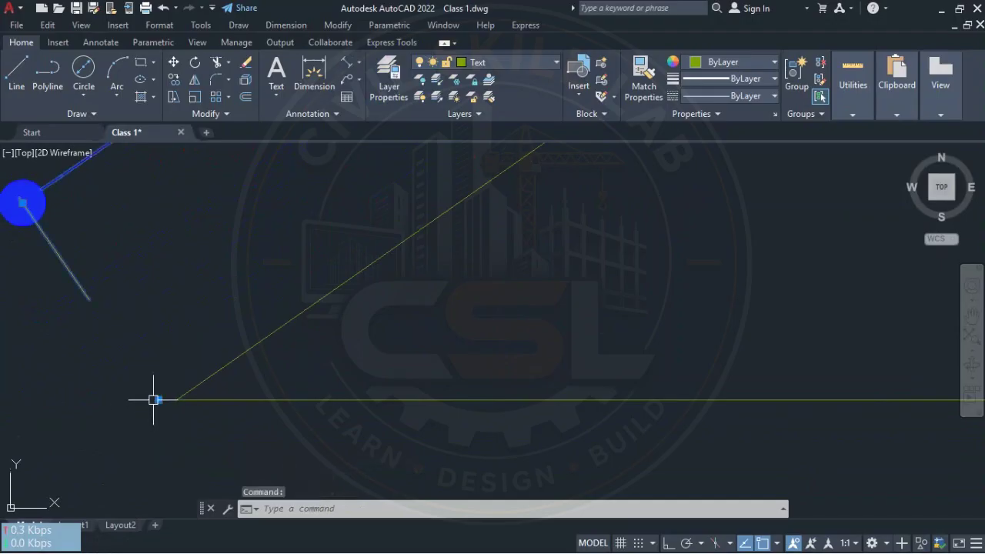
pyautogui.click(154, 399)
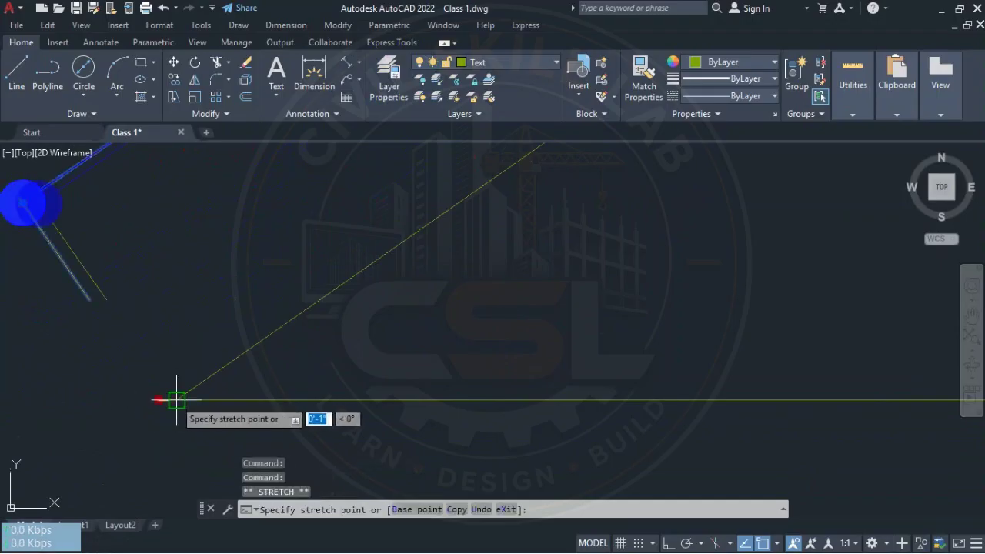
pyautogui.click(177, 400)
pyautogui.scroll(-4, 646, 235)
pyautogui.moveTo(646, 235); pyautogui.dragTo(305, 366, button='middle')
pyautogui.scroll(-4, 362, 370)
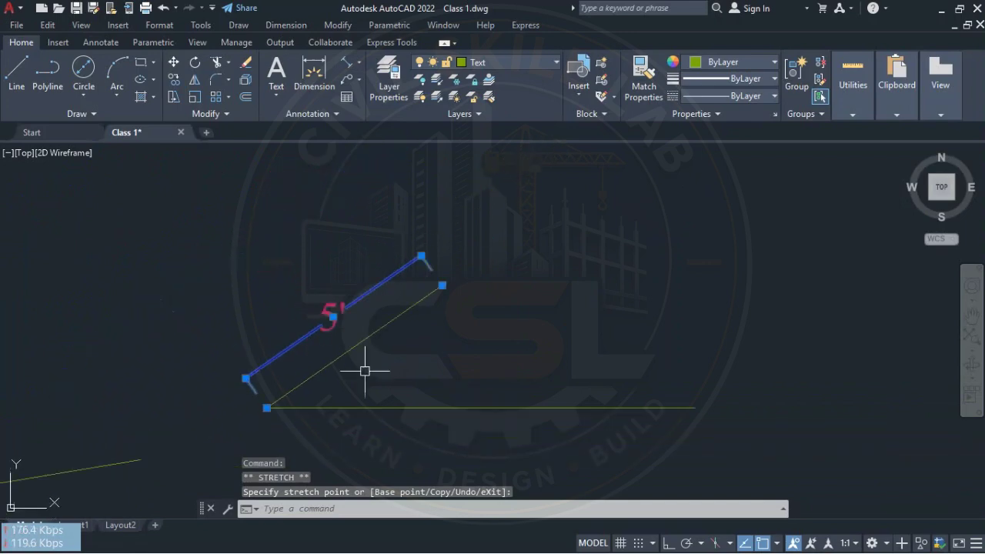
pyautogui.press('Escape')
# Add an angular dimension between the horizontal and sloping lines, placing its arc inside the angle
pyautogui.moveTo(388, 361); pyautogui.dragTo(394, 329, button='middle')
pyautogui.scroll(2, 394, 330)
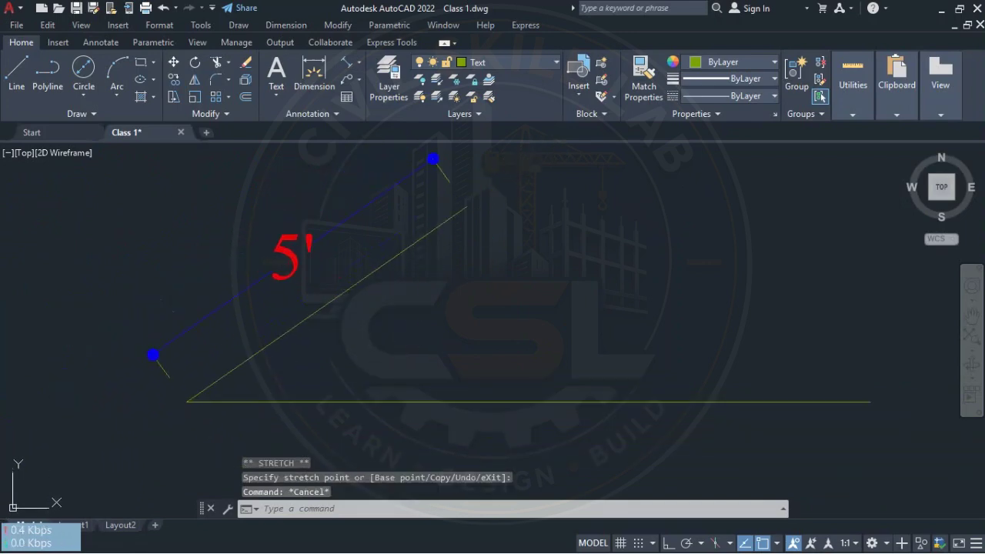
pyautogui.click(353, 62)
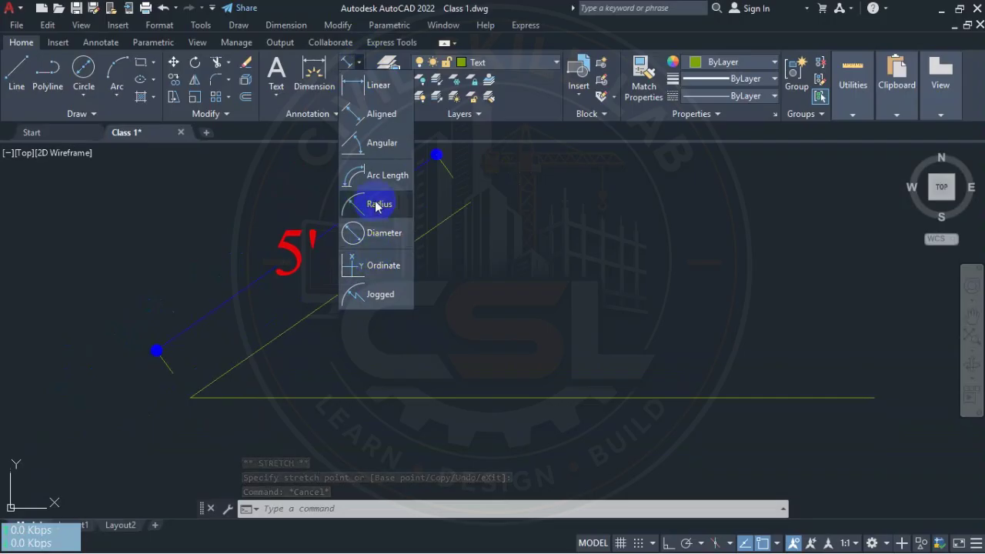
pyautogui.click(374, 144)
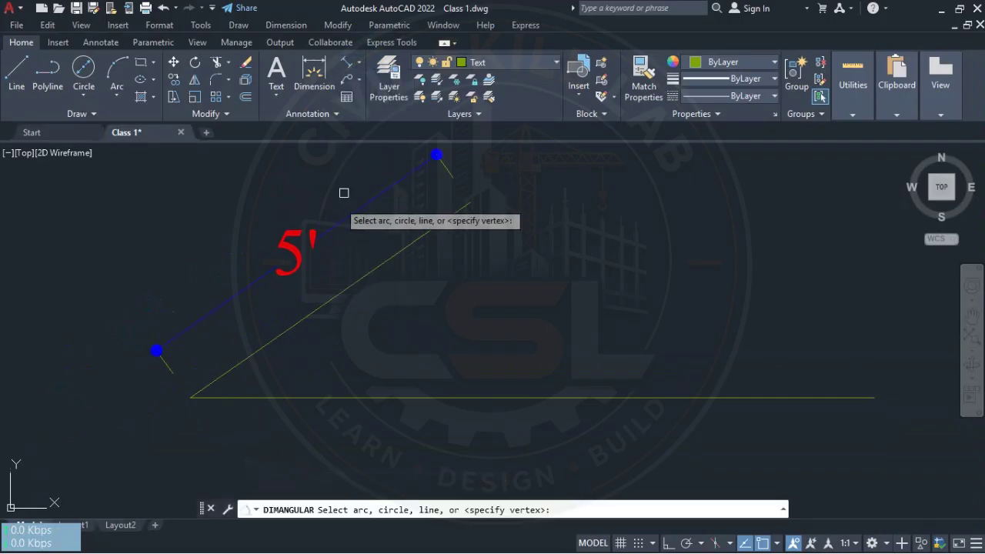
pyautogui.click(266, 398)
pyautogui.click(266, 346)
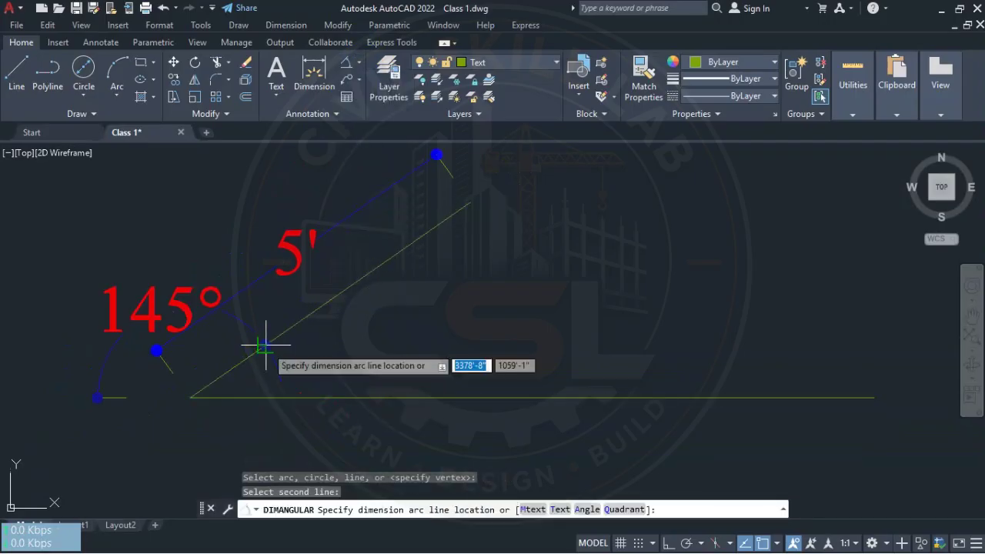
pyautogui.click(374, 341)
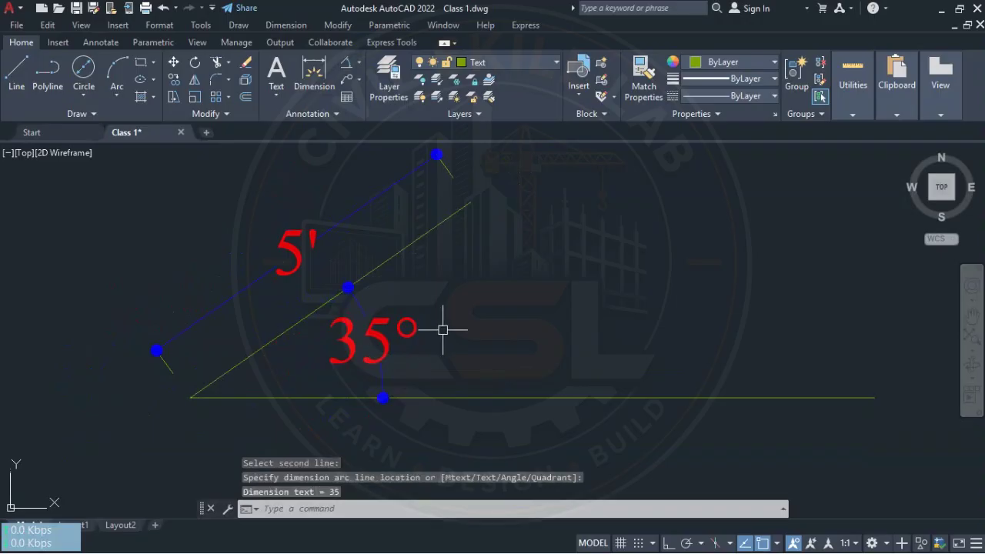
pyautogui.moveTo(464, 328); pyautogui.dragTo(621, 327, button='middle')
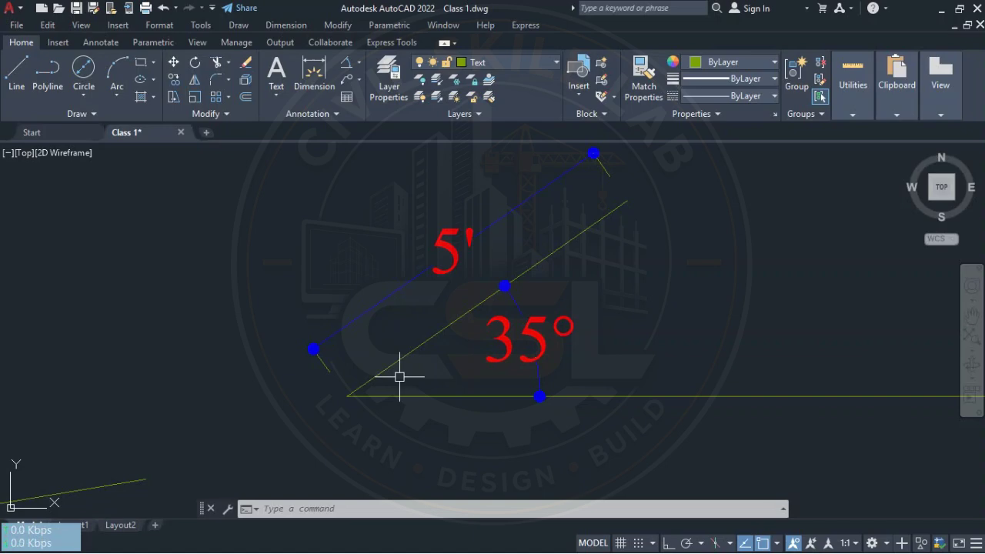
pyautogui.moveTo(467, 385)
pyautogui.mouseDown(button='middle')
pyautogui.moveTo(443, 402)
pyautogui.moveTo(397, 411)
pyautogui.mouseUp(button='middle')
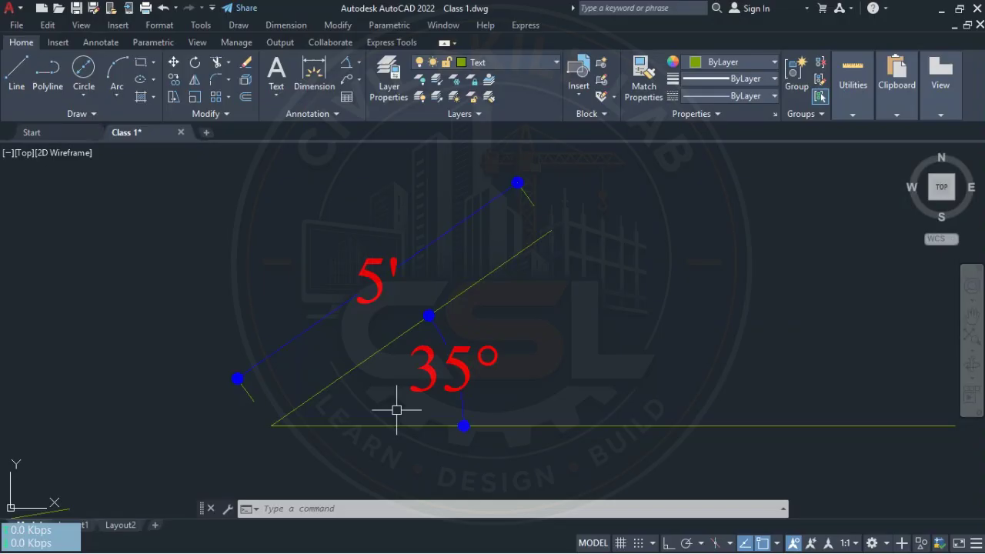
pyautogui.click(84, 94)
pyautogui.click(124, 131)
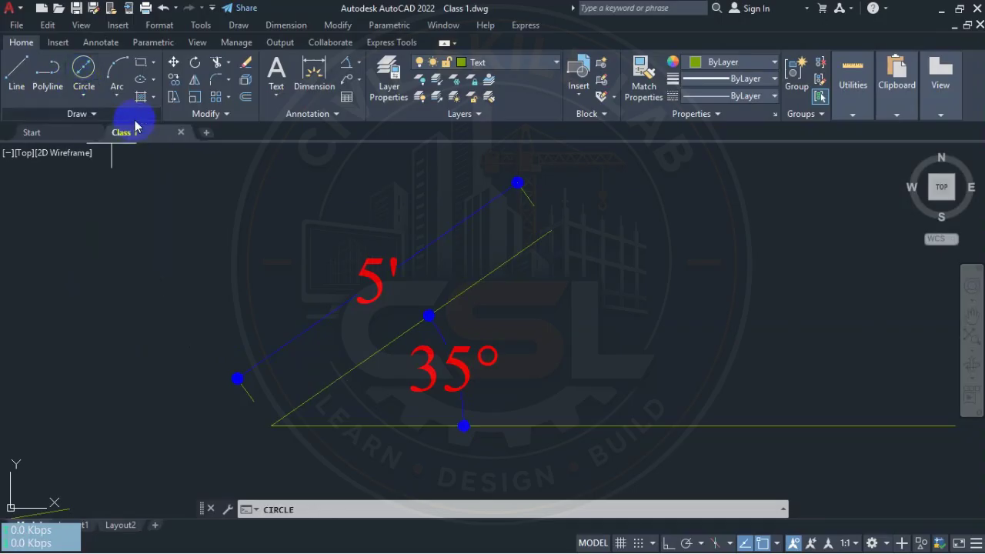
pyautogui.moveTo(511, 353); pyautogui.dragTo(292, 339, button='middle')
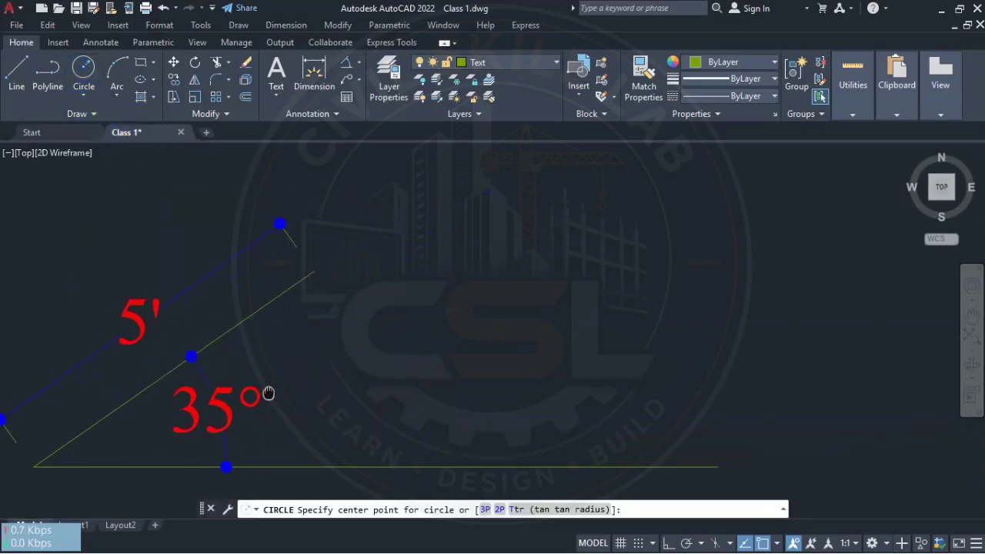
pyautogui.scroll(-2, 364, 361)
pyautogui.moveTo(393, 350); pyautogui.dragTo(323, 300, button='middle')
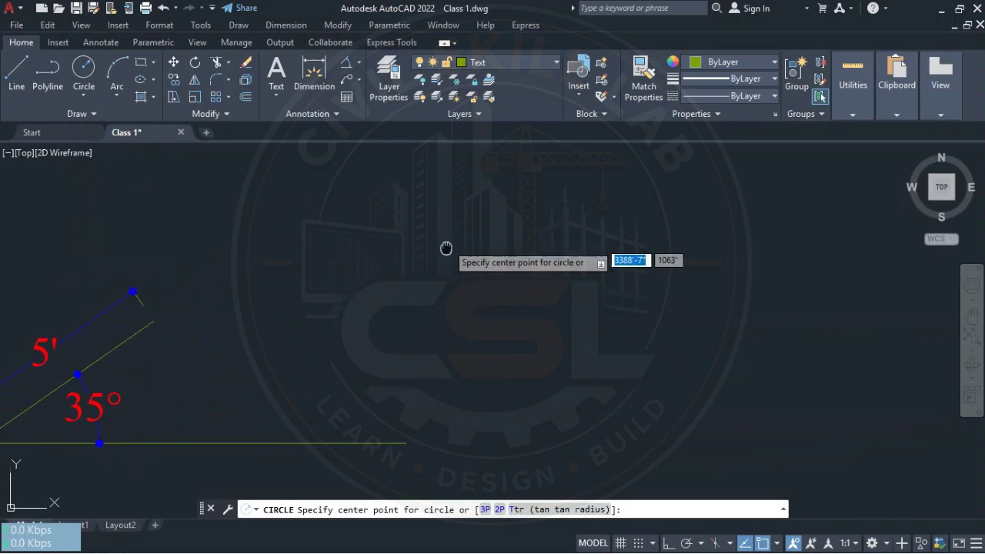
pyautogui.moveTo(446, 249); pyautogui.dragTo(443, 284, button='middle')
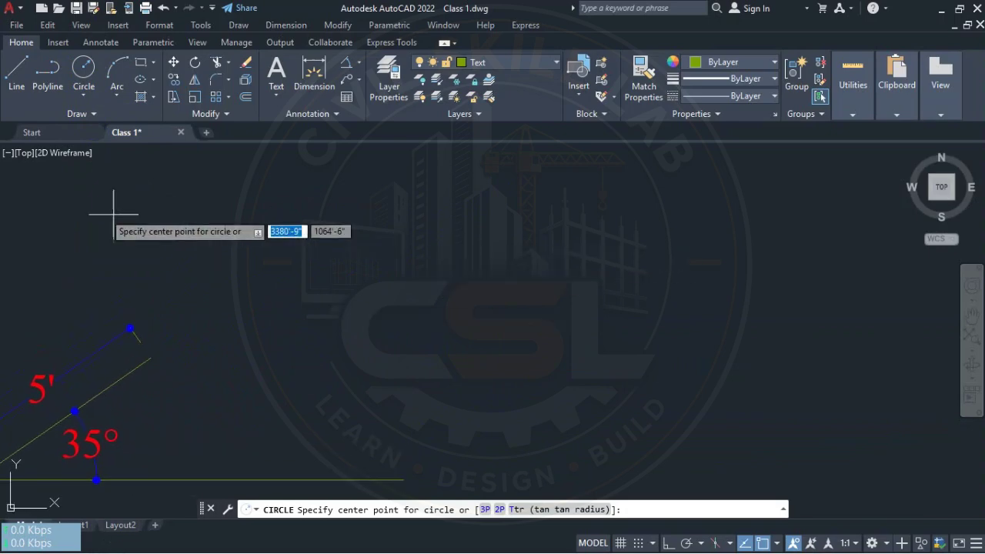
pyautogui.click(418, 269)
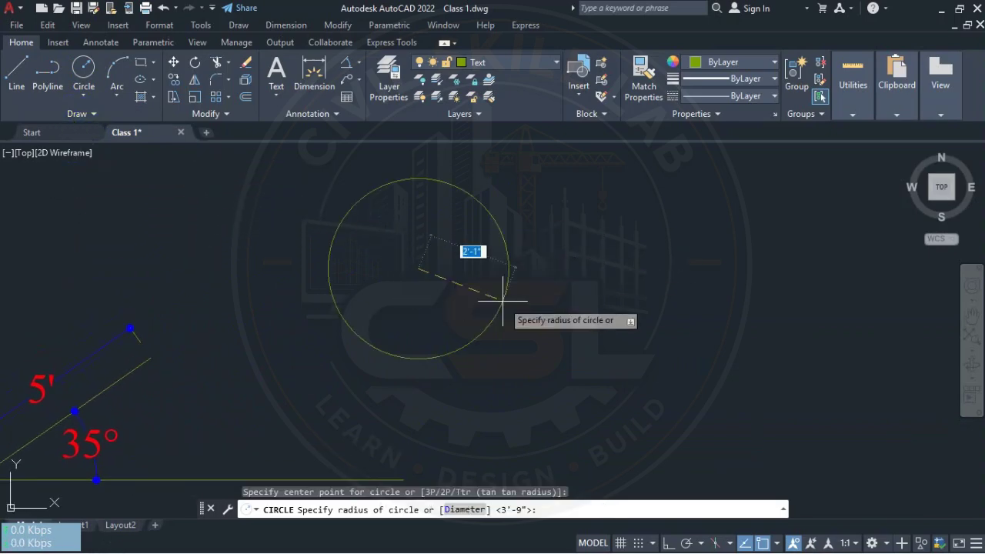
pyautogui.press('Escape')
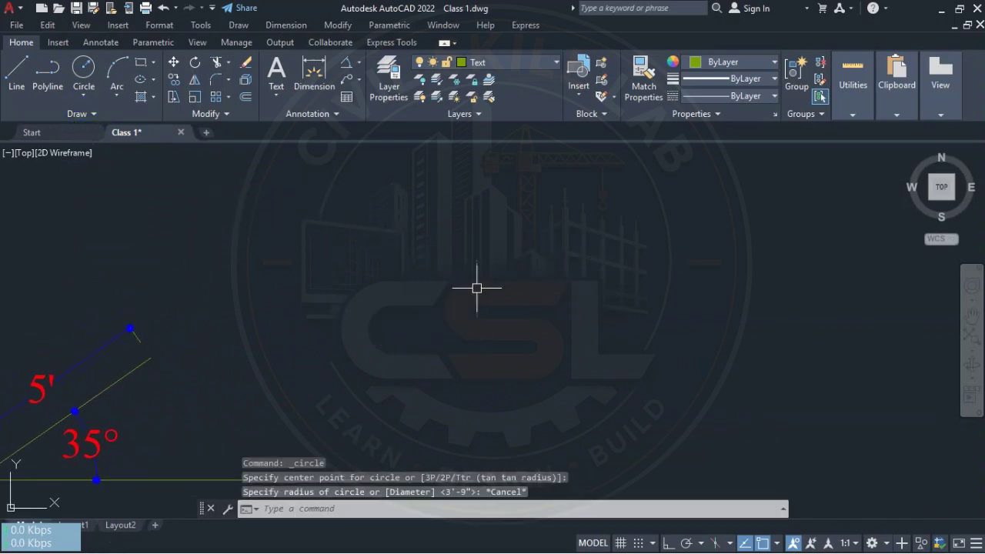
# Draw a centre-and-radius circle with a 5' radius in the empty area up and right of the 35° line
pyautogui.click(93, 93)
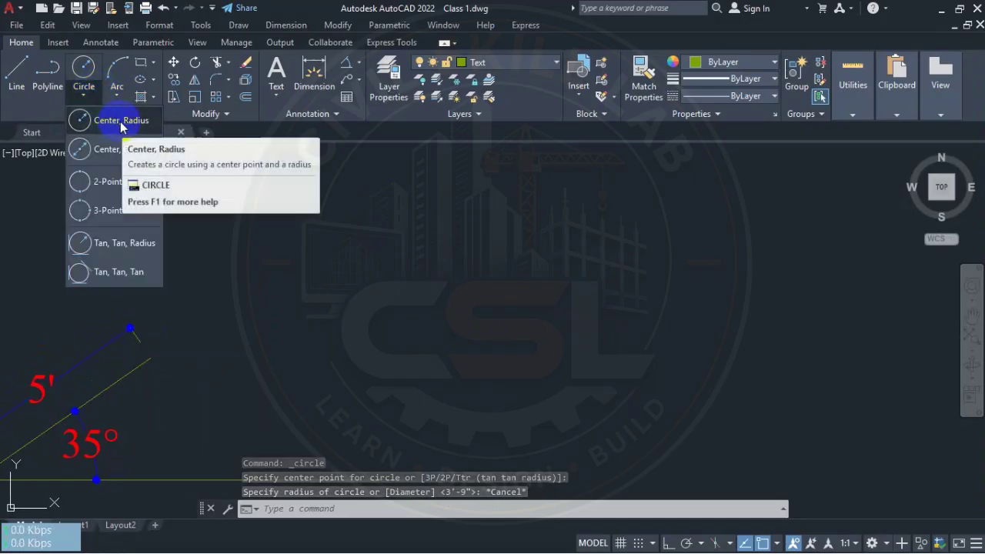
pyautogui.click(119, 123)
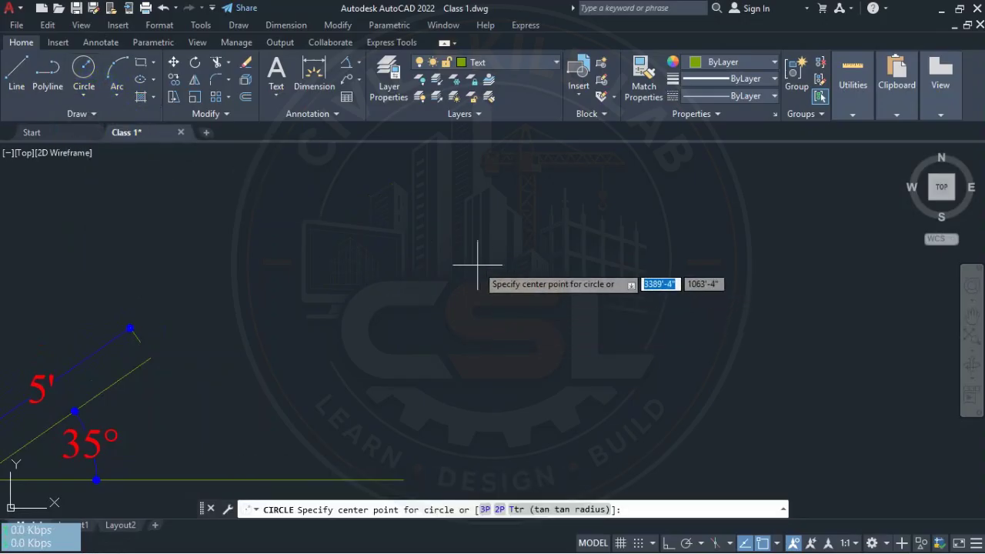
pyautogui.click(432, 262)
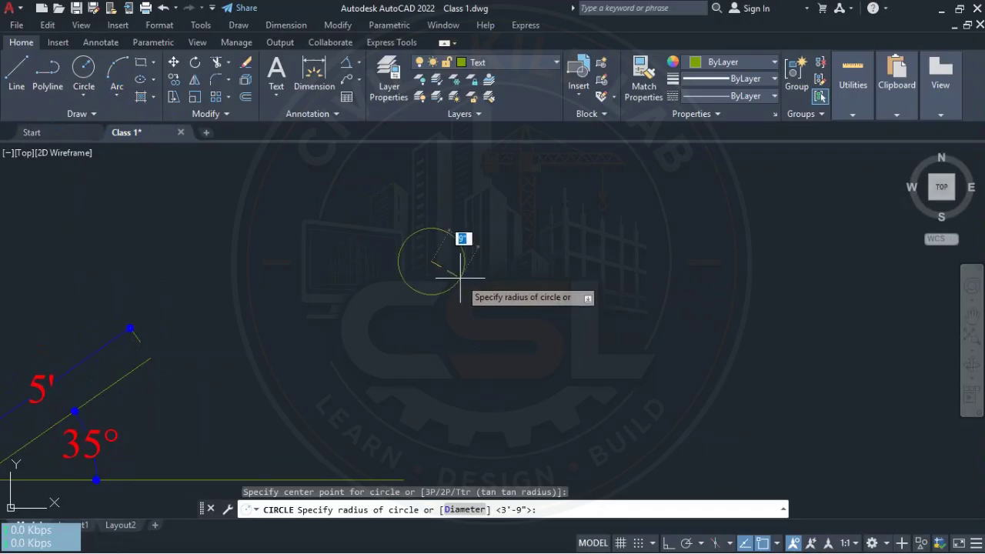
pyautogui.moveTo(457, 273); pyautogui.dragTo(480, 304, button='middle')
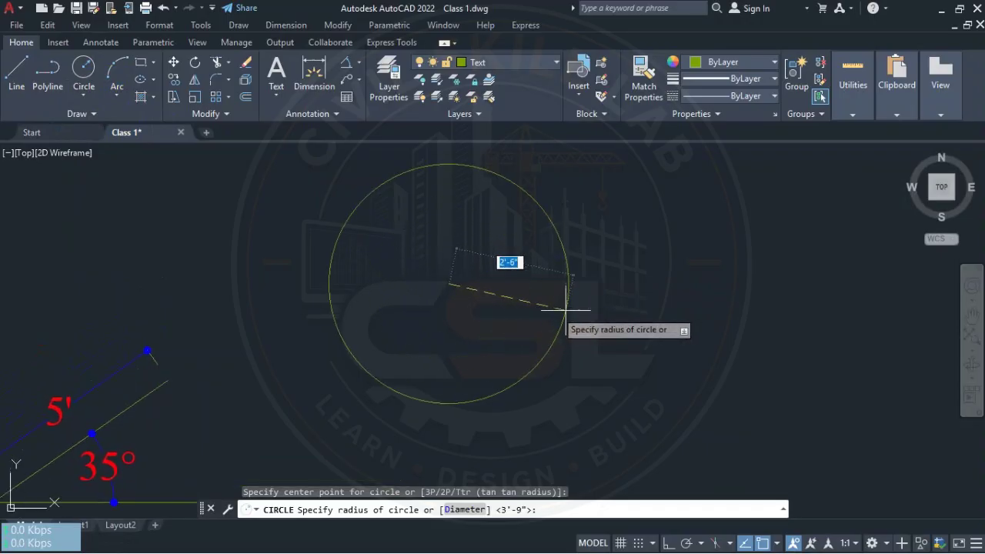
pyautogui.write('5')
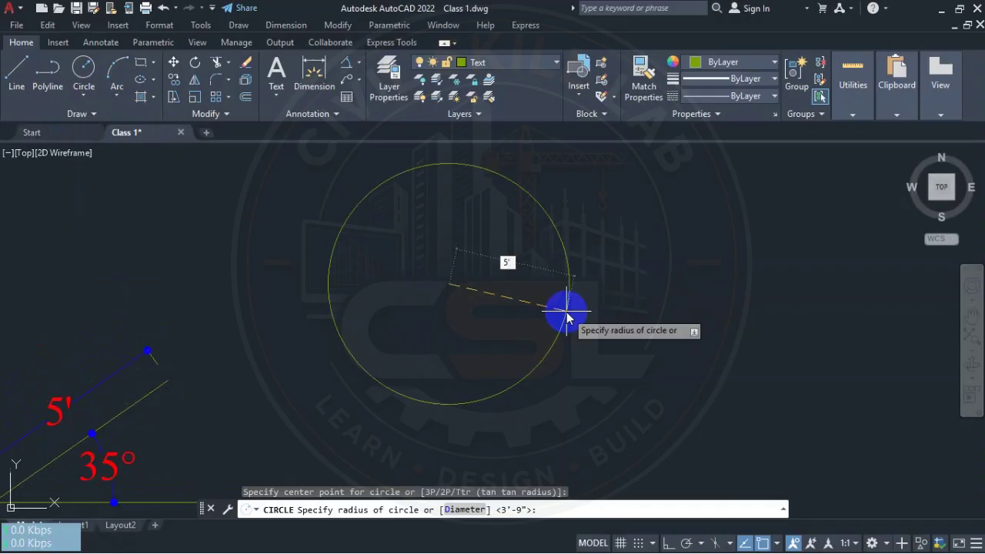
pyautogui.press('Return')
# Move the 5' radius circle slightly up and to the right, clear of the horizontal line's end
pyautogui.scroll(-4, 498, 326)
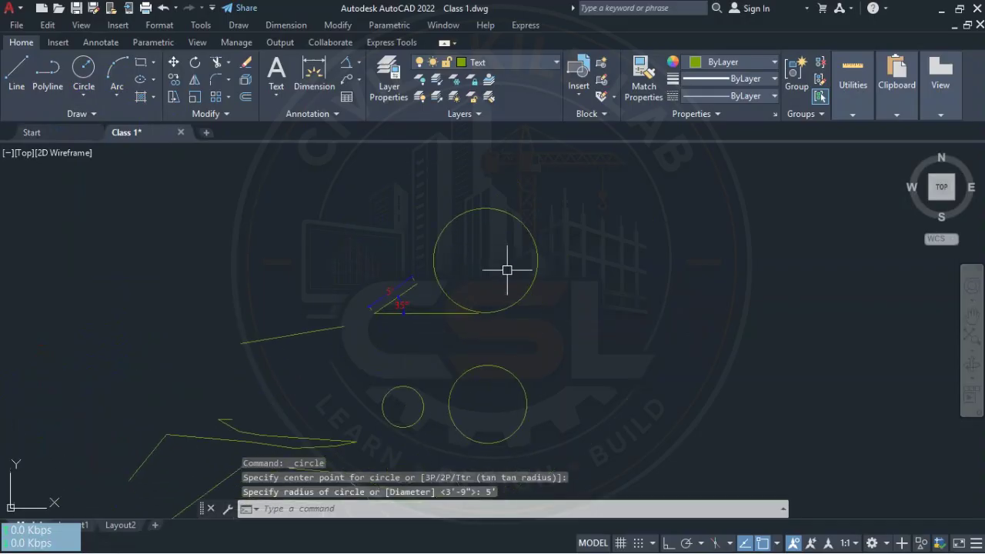
pyautogui.click(527, 233)
pyautogui.write('M')
pyautogui.press('Return')
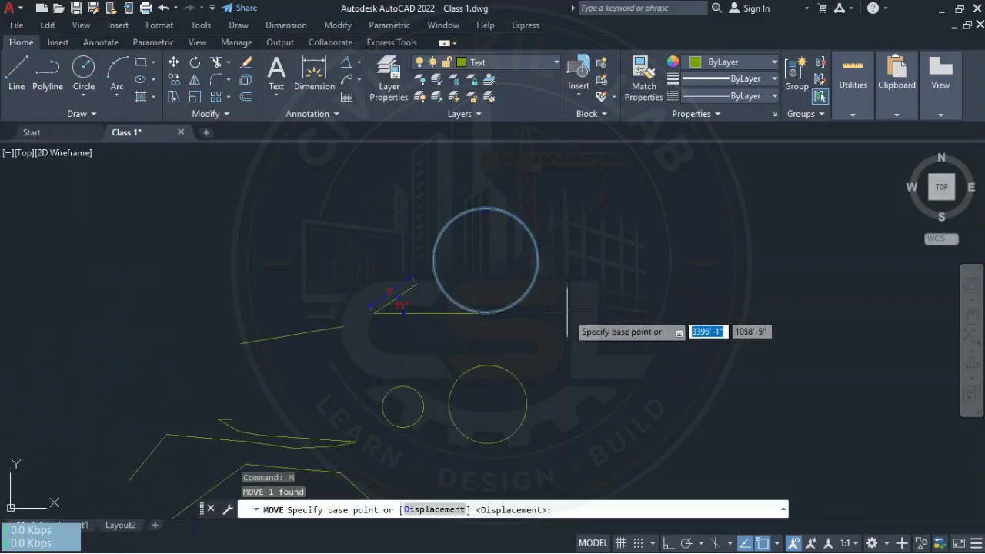
pyautogui.click(584, 308)
pyautogui.click(586, 307)
# Draw a centre-and-diameter circle with a 5' diameter to the right of the 5' radius circle
pyautogui.scroll(3, 521, 290)
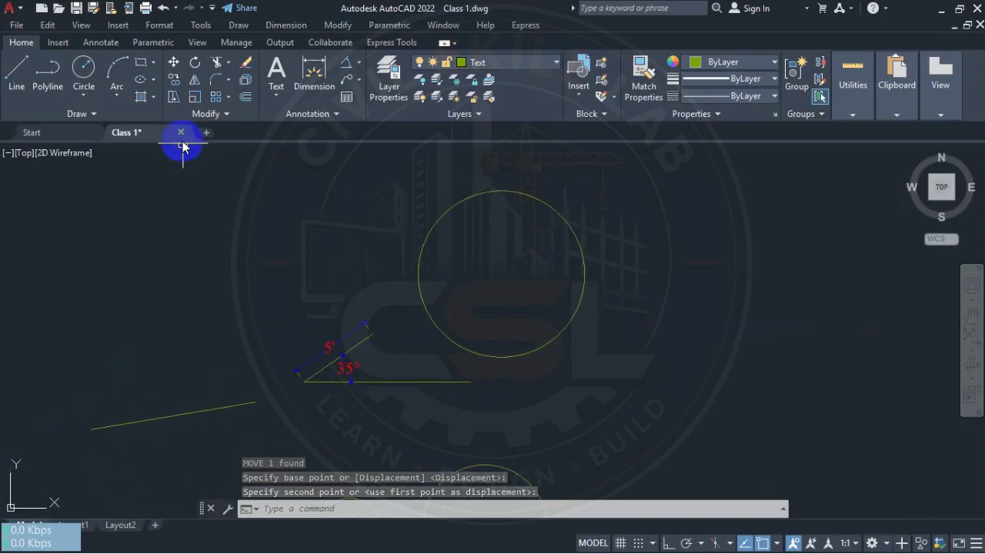
pyautogui.click(84, 94)
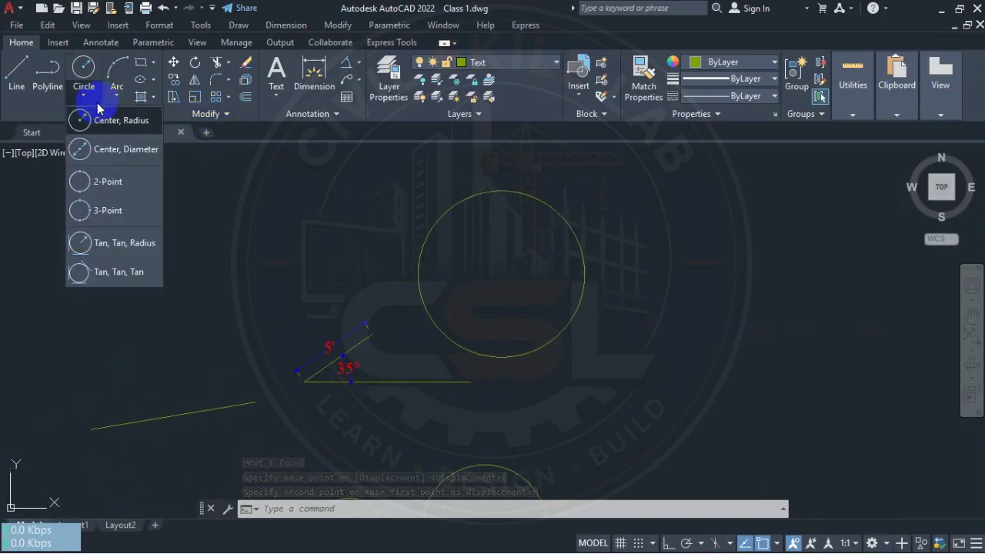
pyautogui.click(98, 156)
pyautogui.moveTo(618, 238); pyautogui.dragTo(260, 226, button='middle')
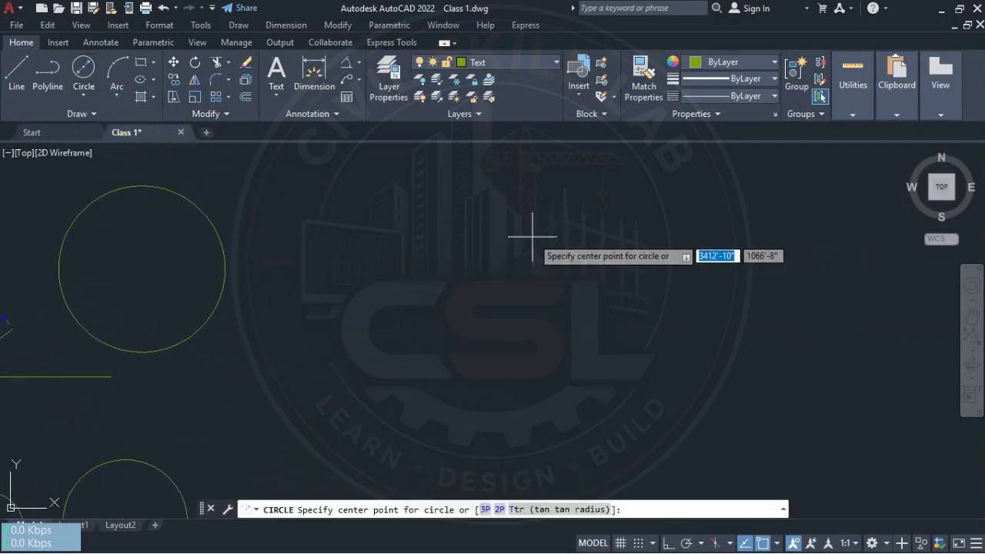
pyautogui.click(436, 252)
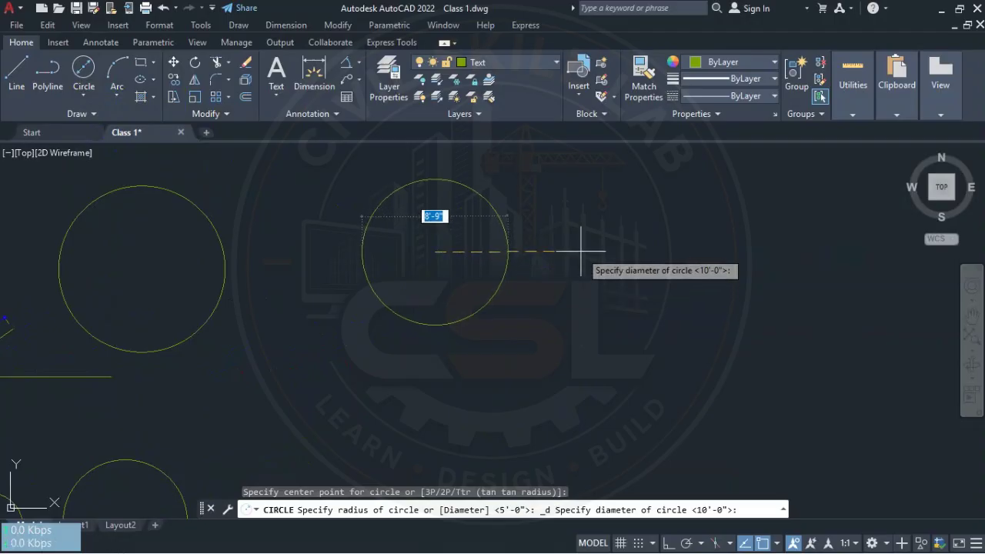
pyautogui.write('5')
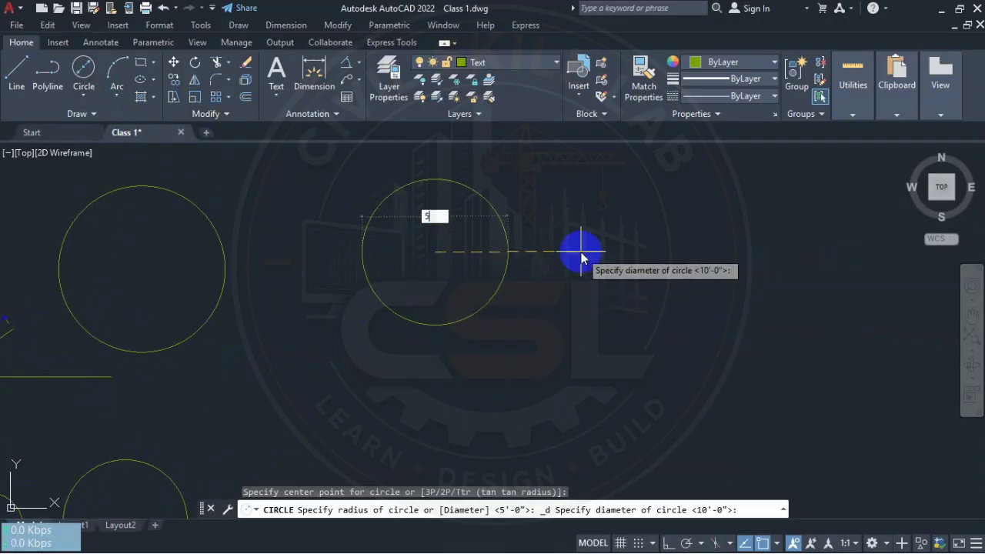
pyautogui.press('Return')
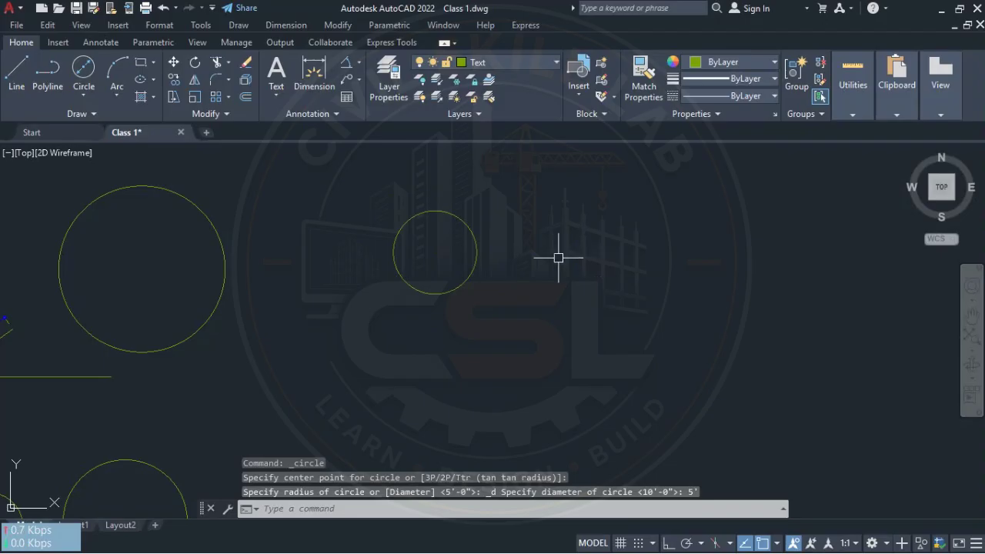
# Move the 5' diameter circle left so it sits closer beside the larger circle
pyautogui.click(462, 239)
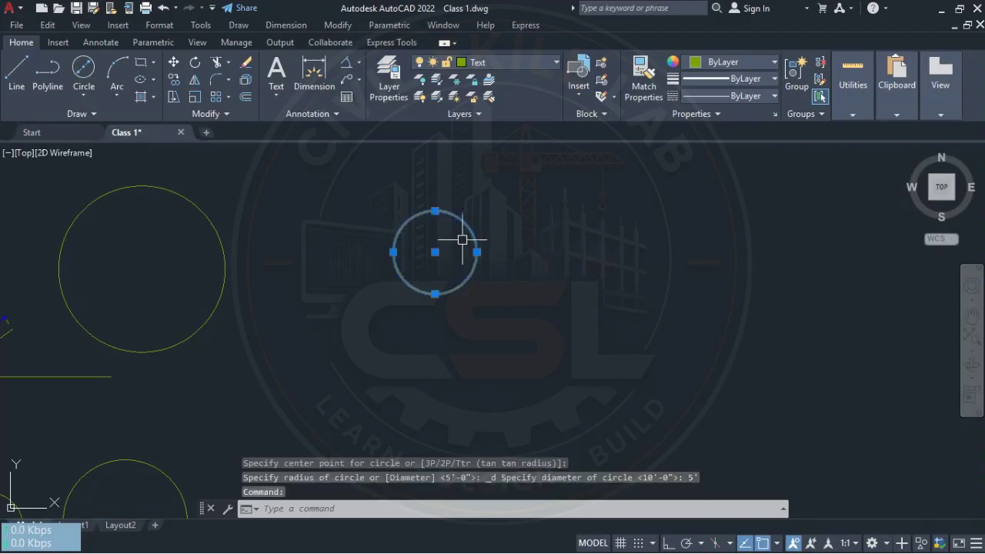
pyautogui.write('M')
pyautogui.press('Return')
pyautogui.click(574, 291)
pyautogui.click(440, 304)
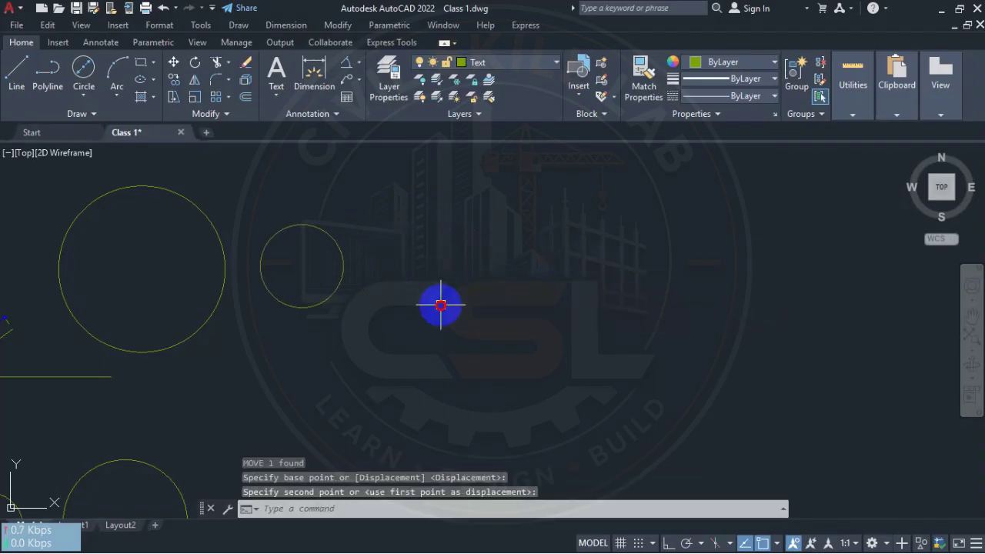
# Assign the larger circle to the Door layer and clear the selection
pyautogui.moveTo(278, 332); pyautogui.dragTo(433, 329, button='middle')
pyautogui.click(381, 282)
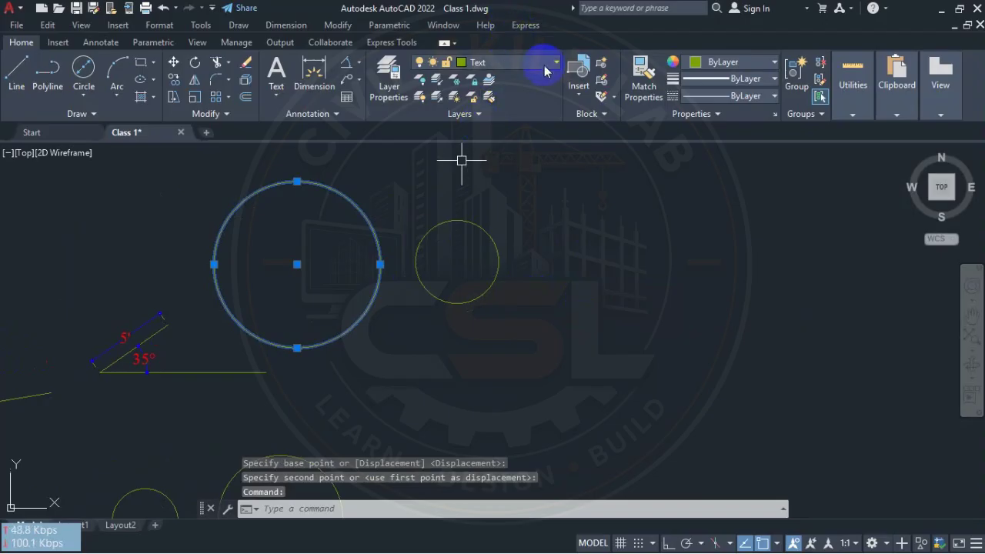
pyautogui.click(556, 63)
pyautogui.click(511, 117)
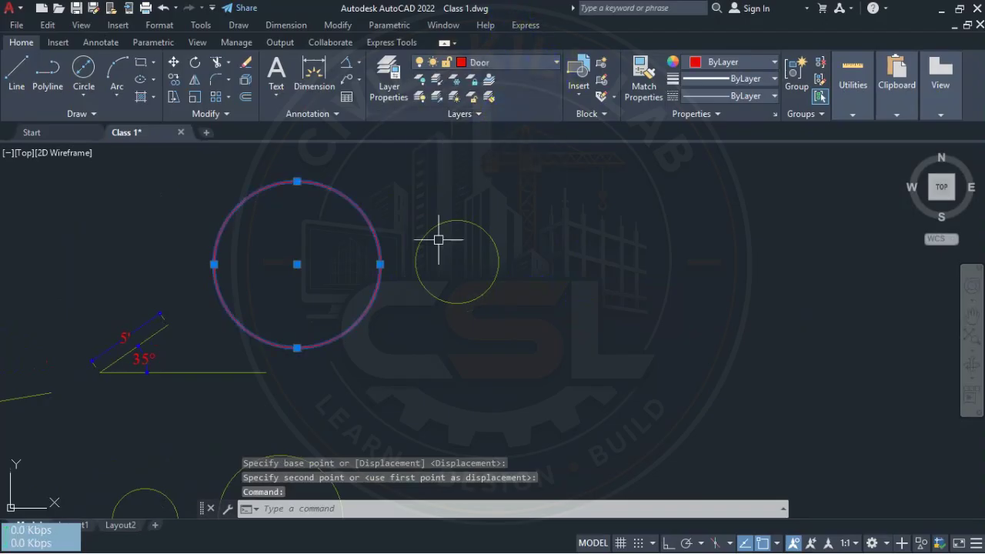
pyautogui.press('Escape')
# Add a linear dimension from the red circle's left quadrant to its centre, placing it along the radius
pyautogui.scroll(2, 398, 267)
pyautogui.moveTo(398, 267); pyautogui.dragTo(454, 277, button='middle')
pyautogui.scroll(-2, 460, 245)
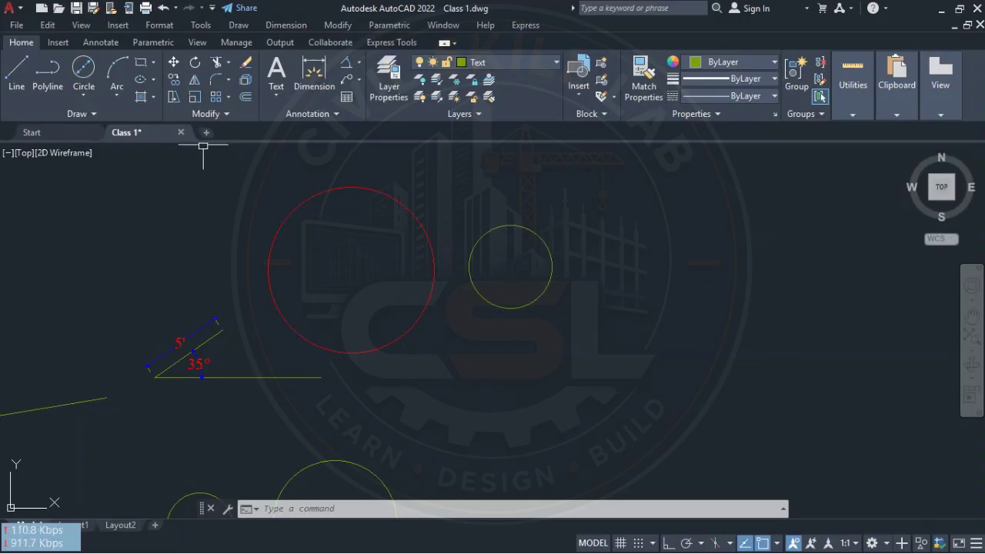
pyautogui.click(356, 68)
pyautogui.click(362, 135)
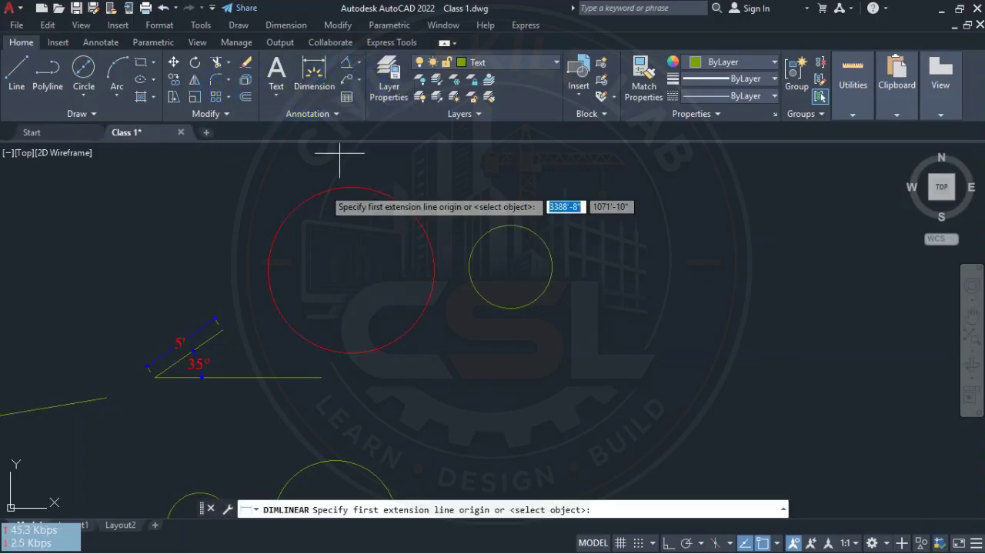
pyautogui.click(267, 271)
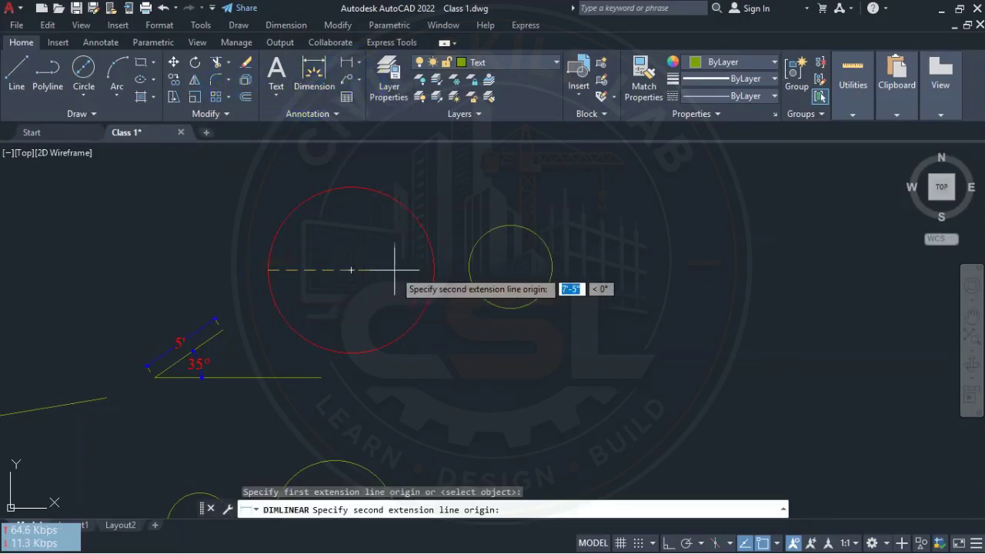
pyautogui.click(351, 268)
pyautogui.click(421, 269)
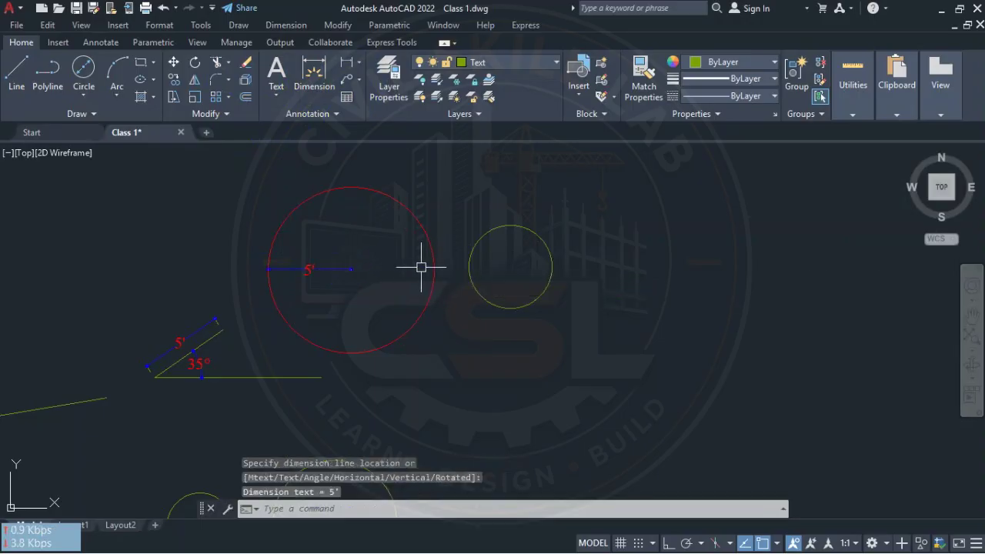
# Add a linear dimension between the smaller circle's left and right quadrants, placing it along the diameter
pyautogui.press('Return')
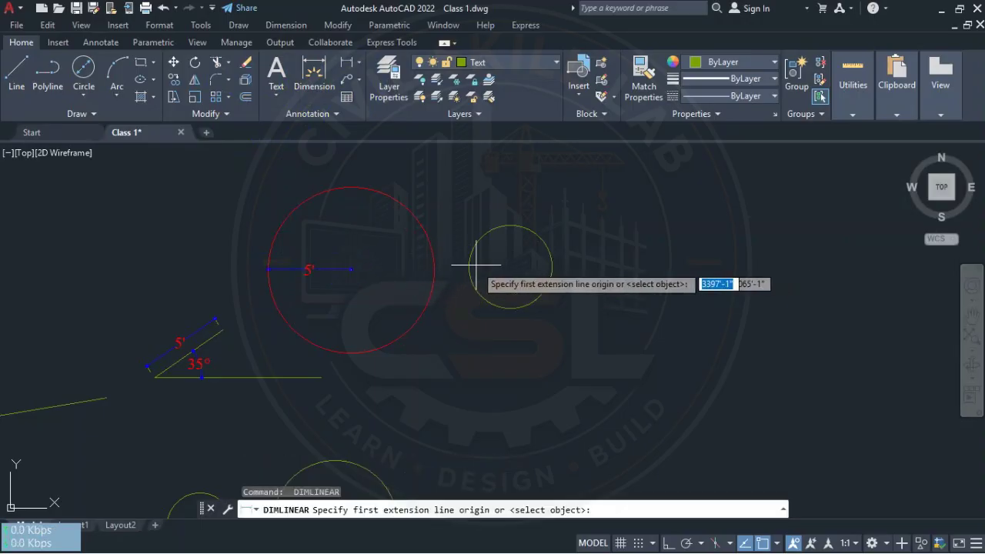
pyautogui.click(469, 267)
pyautogui.click(551, 267)
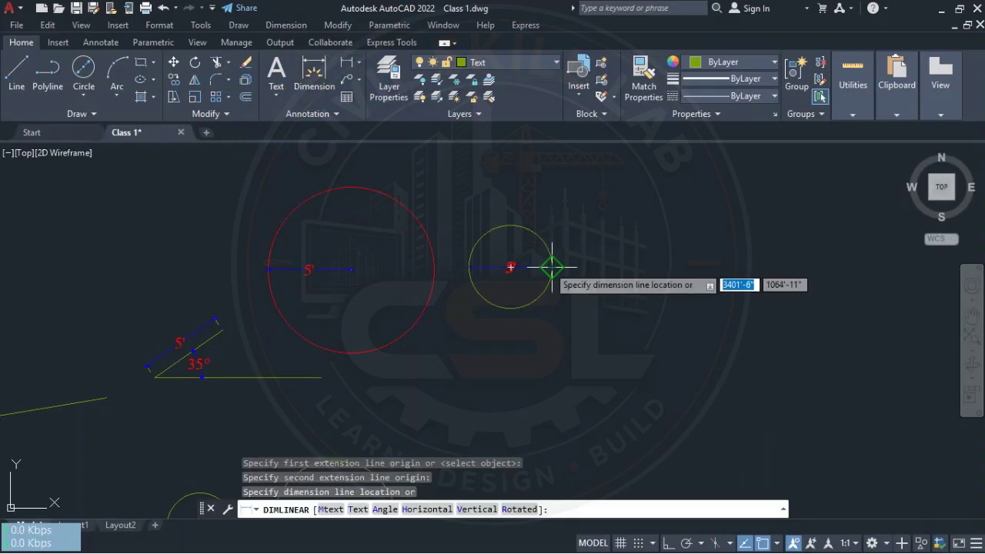
pyautogui.click(549, 266)
# Examine the radius dimension on the red circle and compare it with the diameter dimension on the smaller circle
pyautogui.scroll(2, 517, 275)
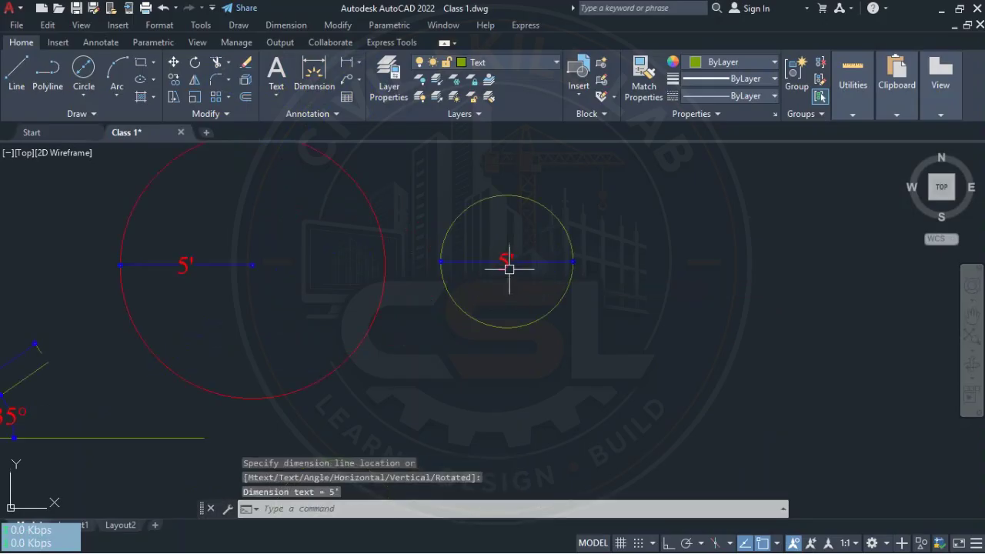
pyautogui.scroll(2, 485, 262)
pyautogui.moveTo(484, 262); pyautogui.dragTo(518, 240, button='middle')
pyautogui.scroll(-2, 513, 253)
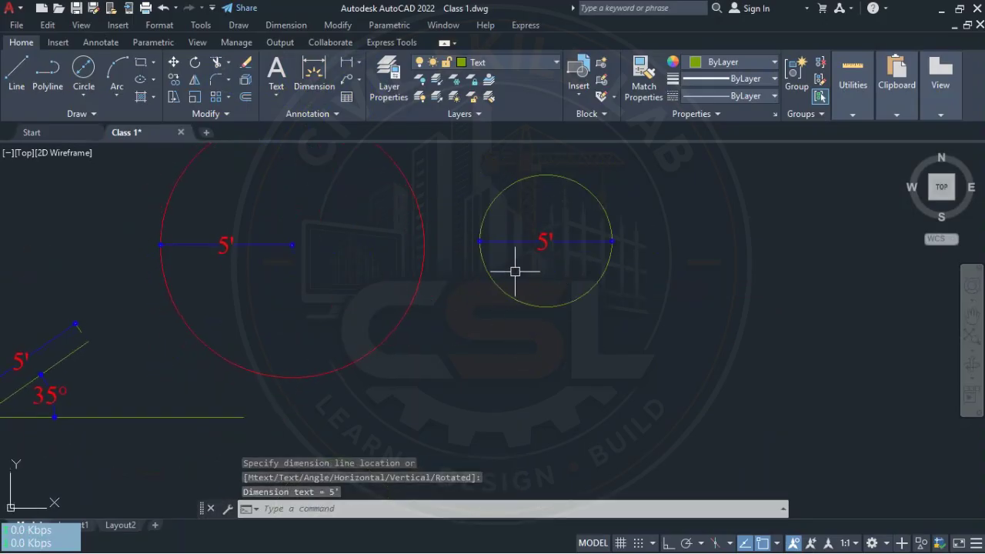
pyautogui.scroll(2, 228, 279)
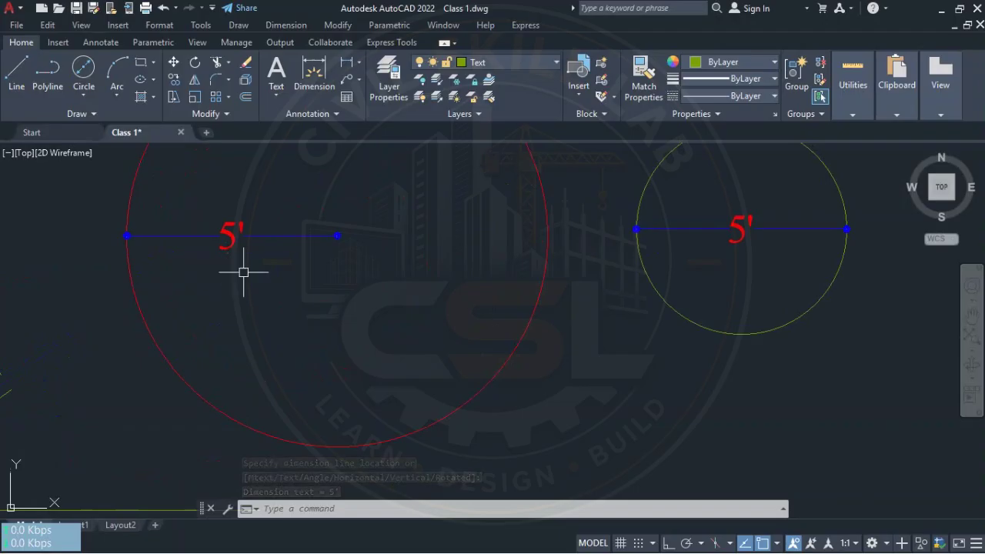
pyautogui.moveTo(279, 270)
pyautogui.mouseDown(button='middle')
pyautogui.moveTo(283, 285)
pyautogui.moveTo(344, 261)
pyautogui.moveTo(350, 307)
pyautogui.mouseUp(button='middle')
pyautogui.scroll(-4, 289, 299)
pyautogui.scroll(4, 350, 294)
pyautogui.scroll(-2, 350, 307)
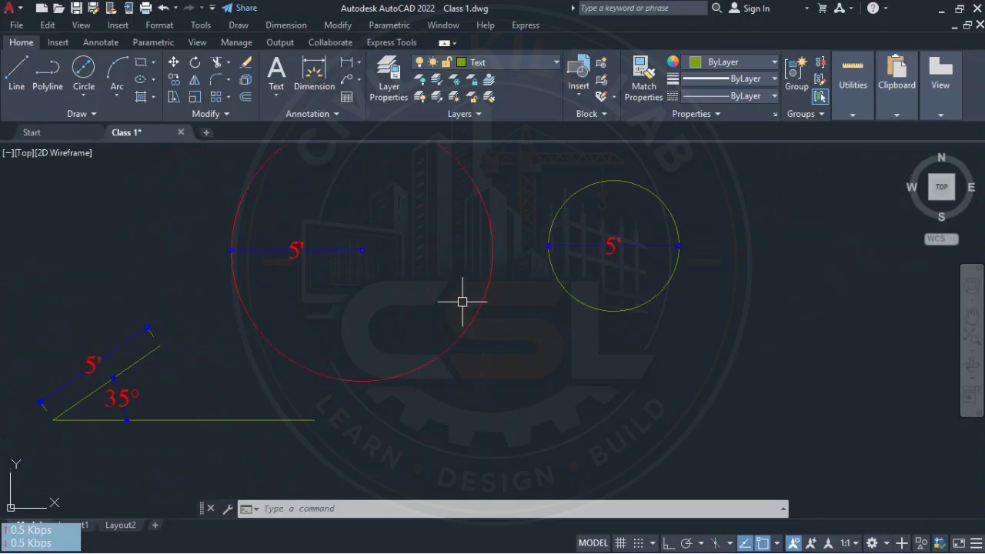
pyautogui.moveTo(523, 279); pyautogui.dragTo(463, 314, button='middle')
pyautogui.scroll(-2, 463, 314)
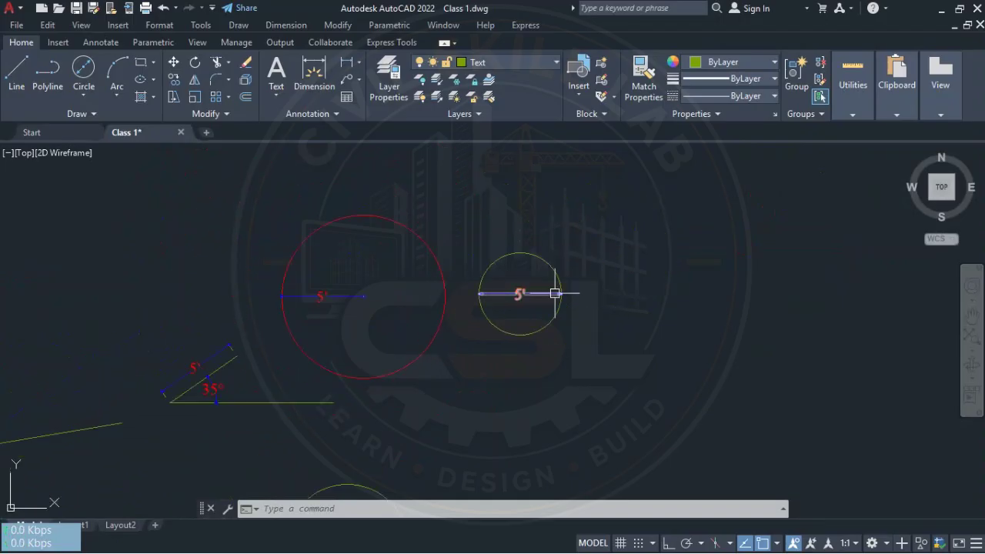
pyautogui.scroll(5, 526, 295)
pyautogui.scroll(-1, 534, 297)
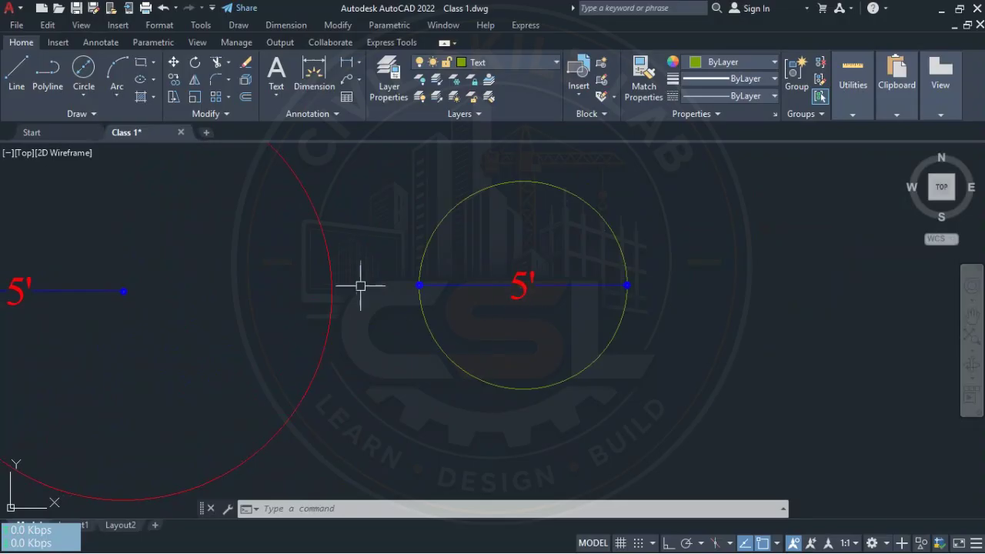
pyautogui.scroll(-4, 434, 262)
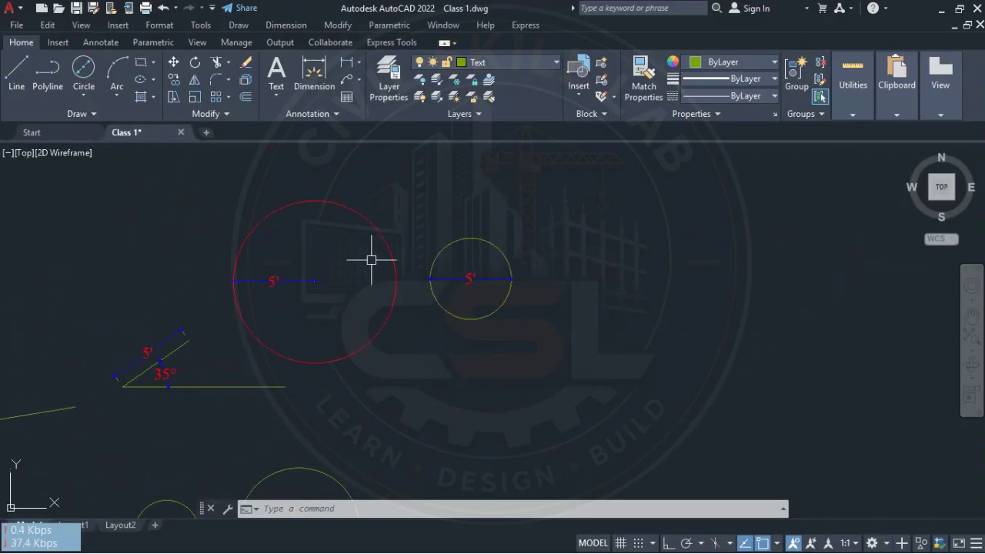
# Save the Class 1 drawing
pyautogui.click(76, 9)
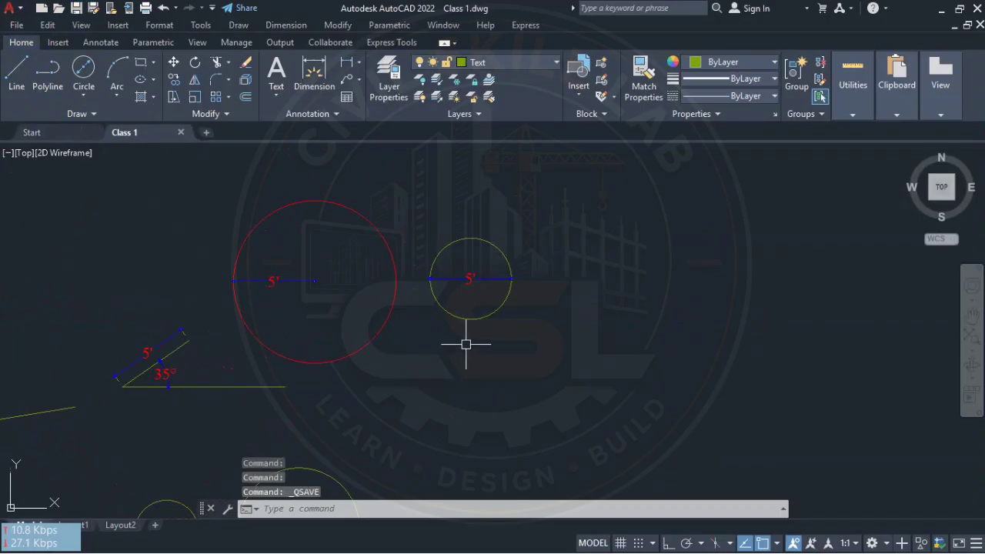
pyautogui.press('F2')
pyautogui.press('F2')
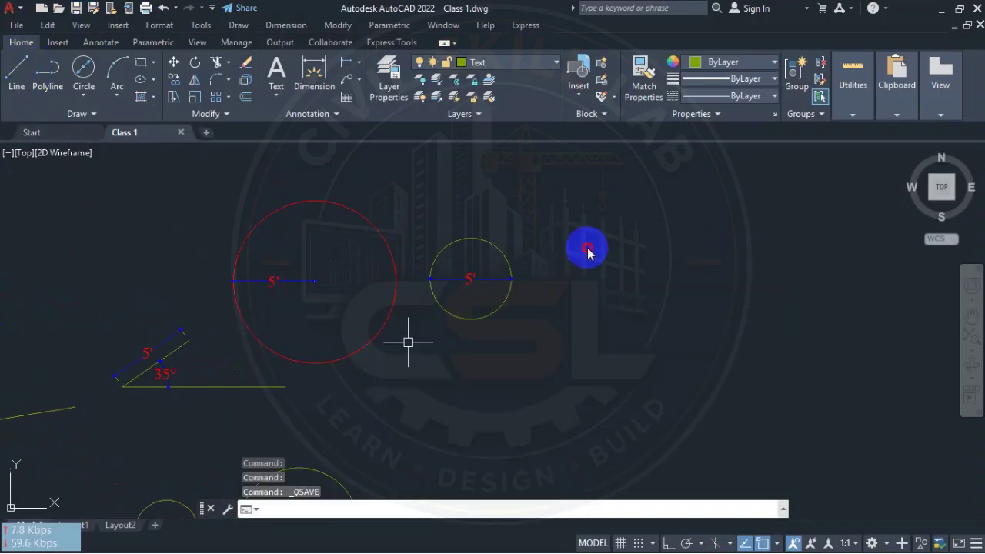
pyautogui.scroll(2, 400, 259)
pyautogui.moveTo(389, 293); pyautogui.dragTo(390, 258, button='middle')
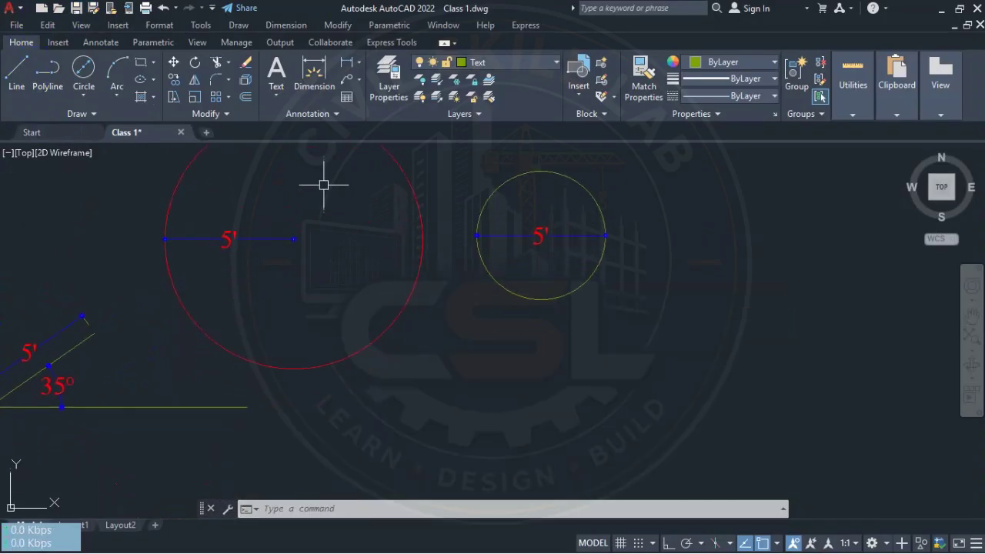
pyautogui.click(82, 95)
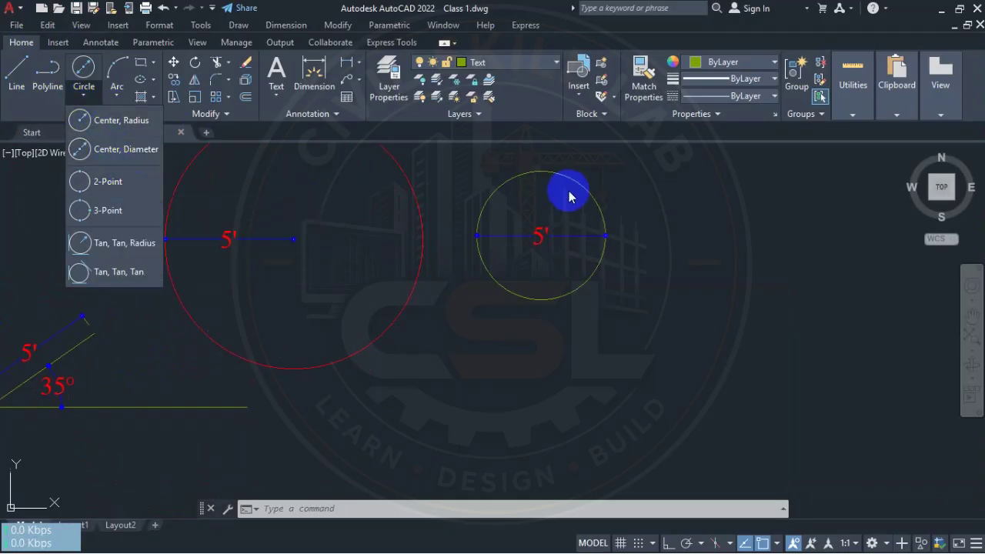
pyautogui.click(294, 221)
pyautogui.moveTo(392, 238); pyautogui.dragTo(365, 255, button='middle')
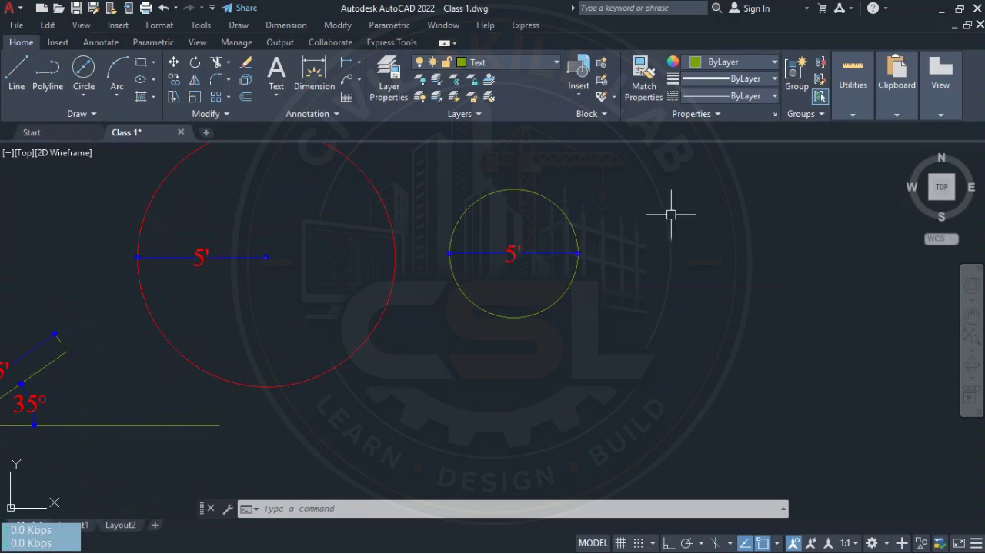
# Add a linear dimension across the gap between the smaller circle's left quadrant and the red circle's right edge
pyautogui.moveTo(424, 269); pyautogui.dragTo(428, 286, button='middle')
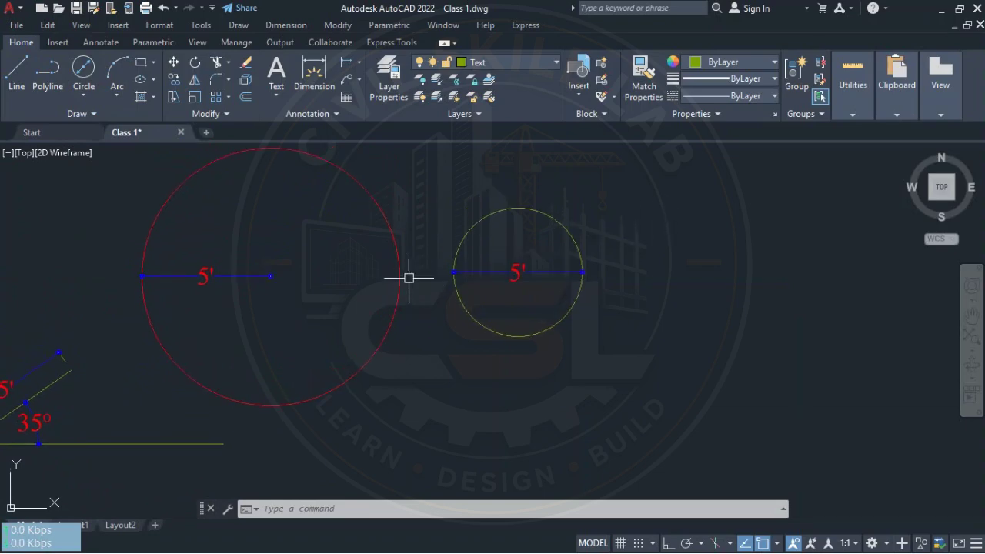
pyautogui.scroll(2, 403, 282)
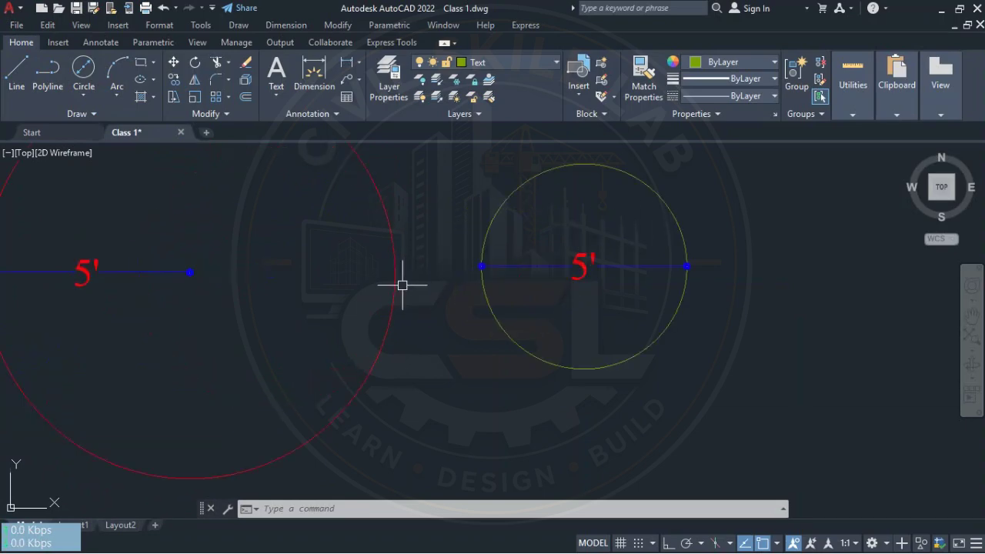
pyautogui.scroll(2, 402, 285)
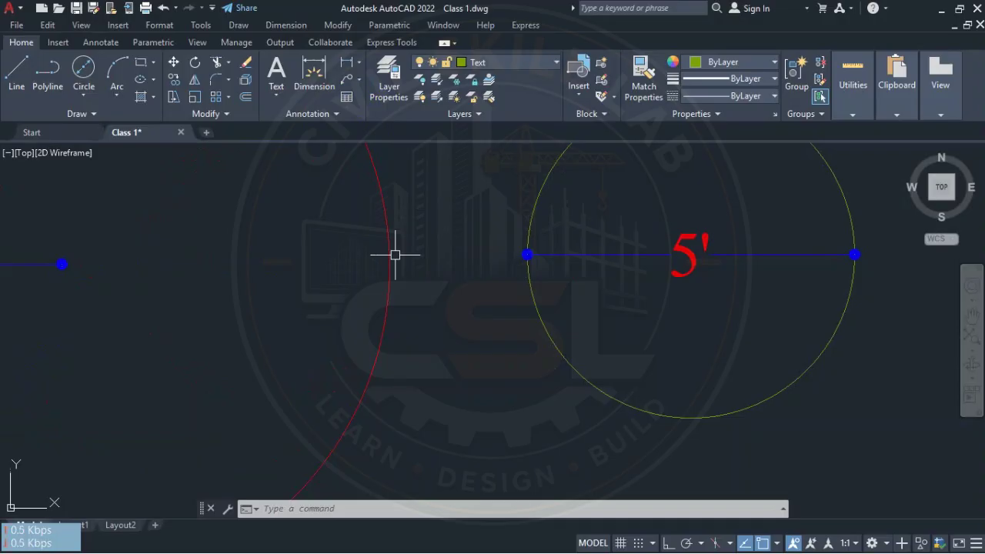
pyautogui.click(347, 62)
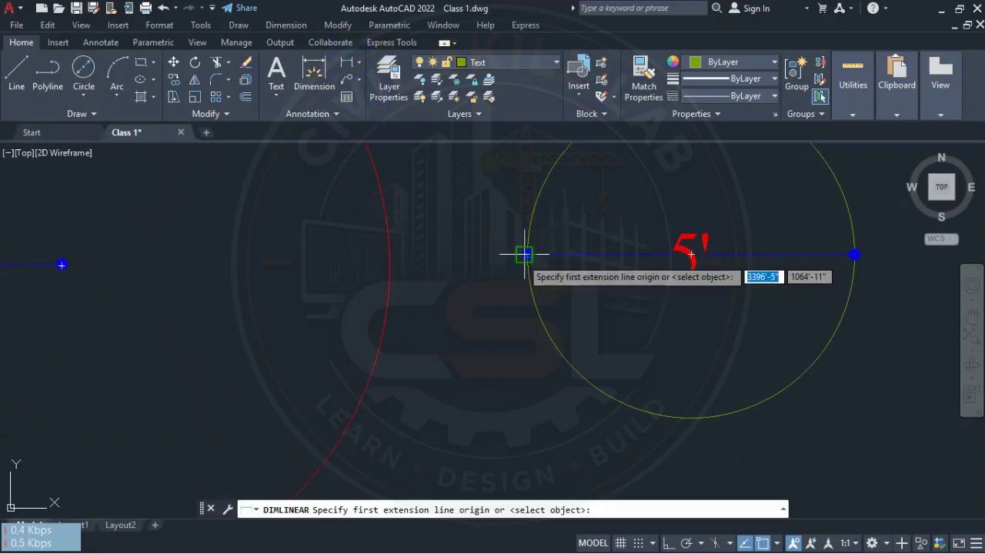
pyautogui.click(527, 255)
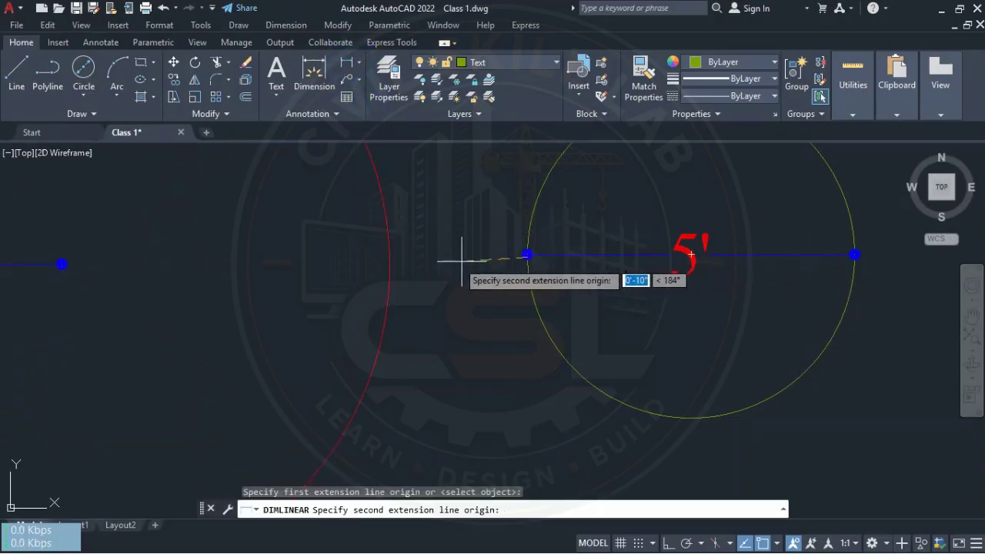
pyautogui.click(389, 261)
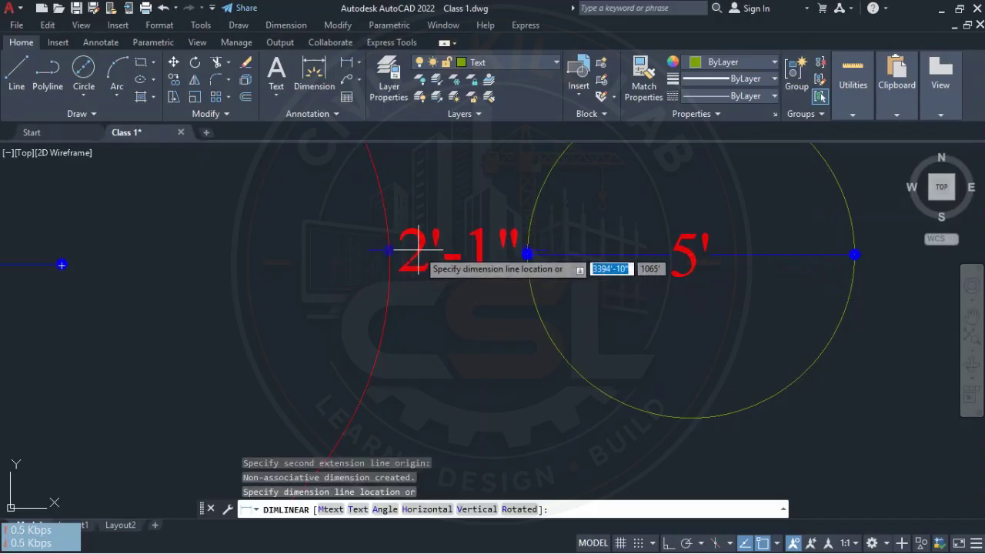
pyautogui.click(427, 262)
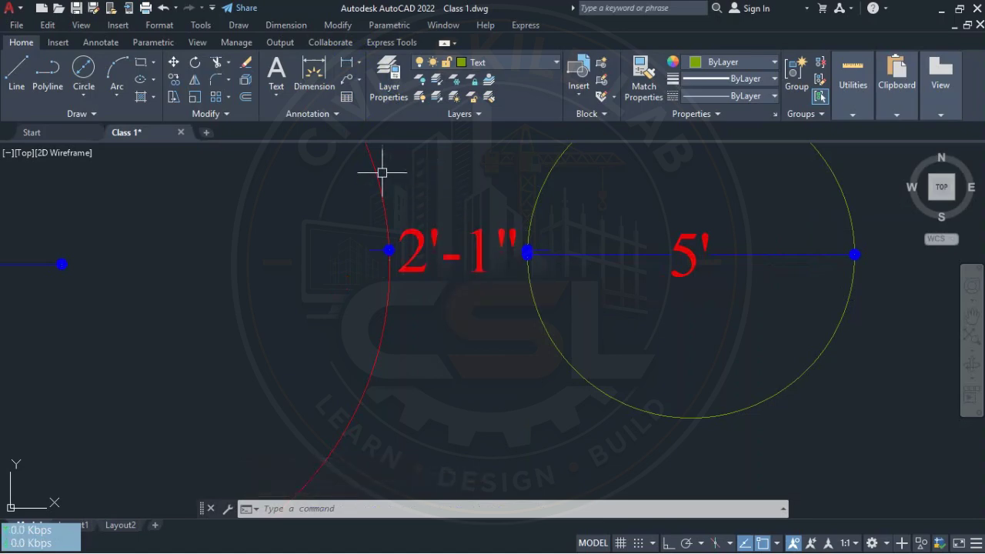
pyautogui.moveTo(421, 224); pyautogui.dragTo(407, 204, button='middle')
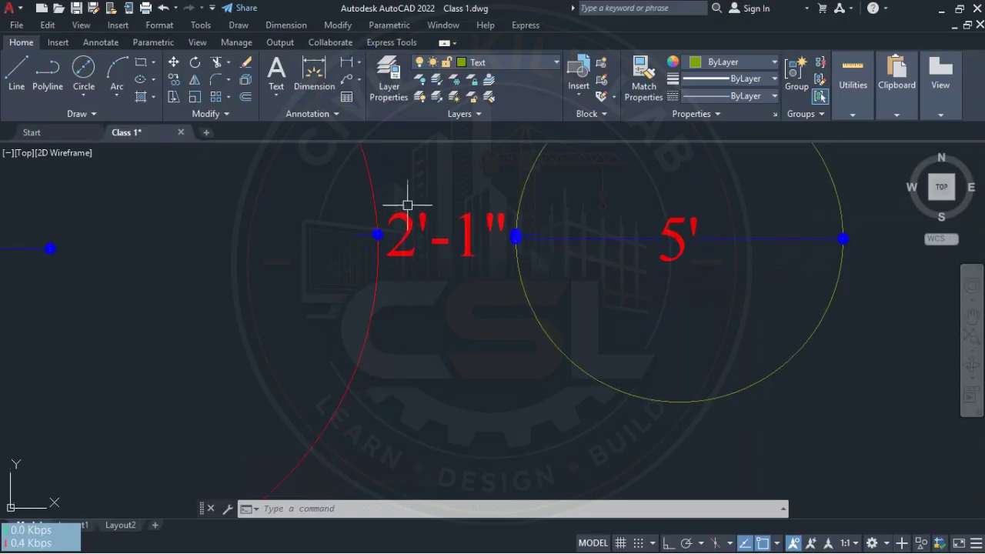
# Draw a Center, Diameter circle with a 2'1" diameter in the empty space below the gap dimension
pyautogui.click(84, 96)
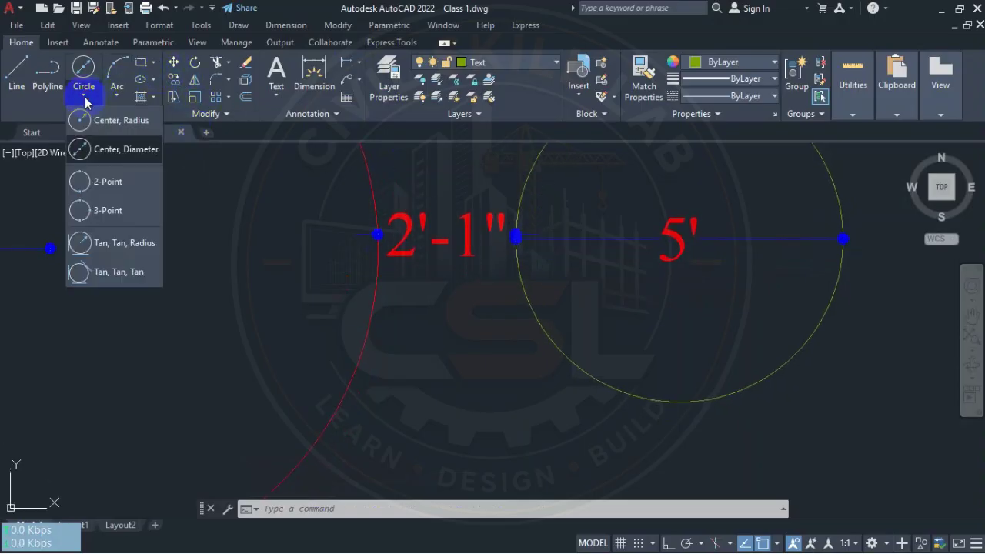
pyautogui.click(106, 154)
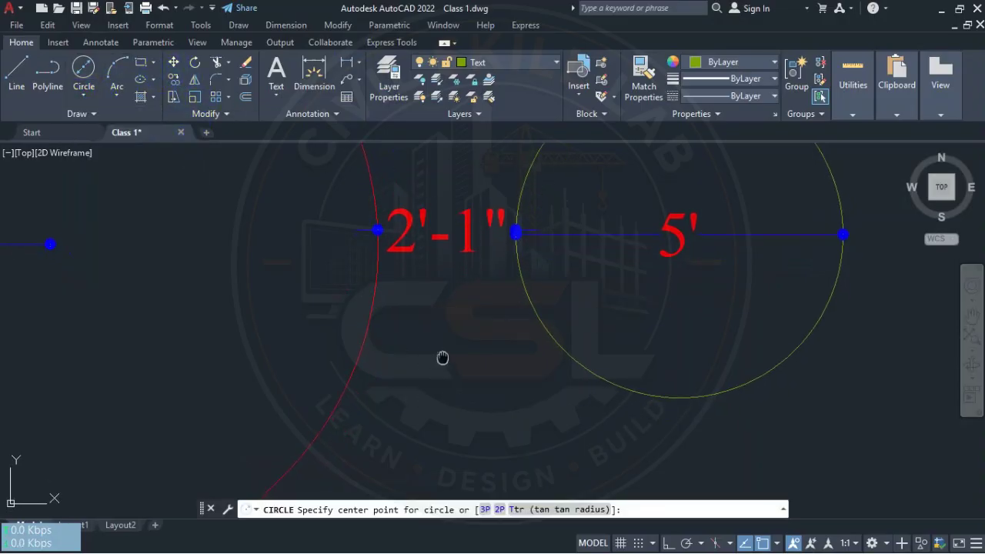
pyautogui.scroll(-2, 418, 286)
pyautogui.click(420, 328)
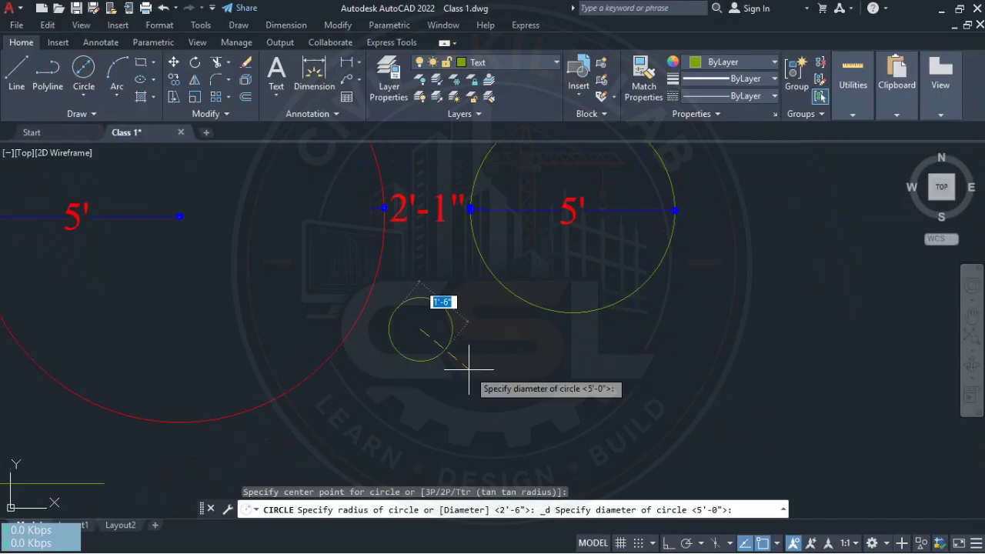
pyautogui.write("2'1")
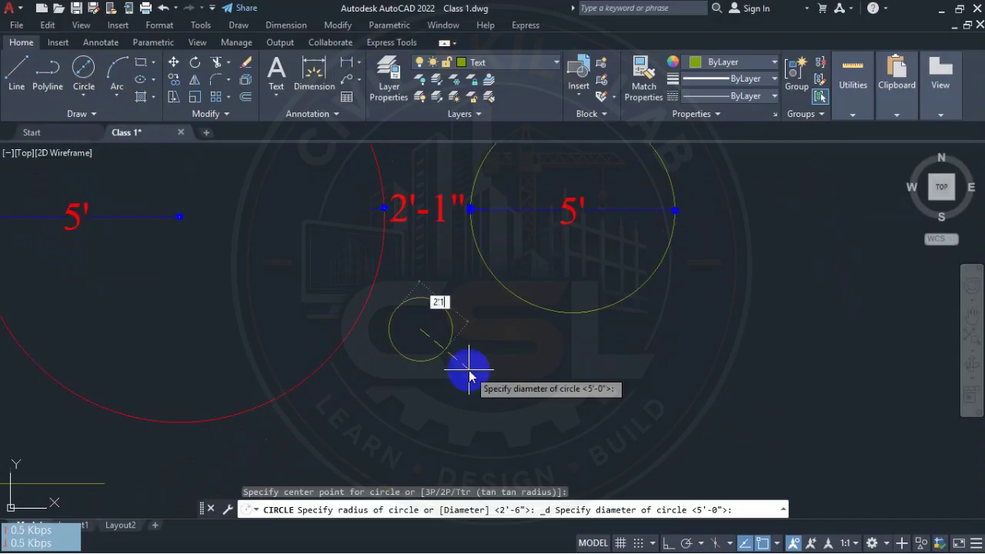
pyautogui.press('Return')
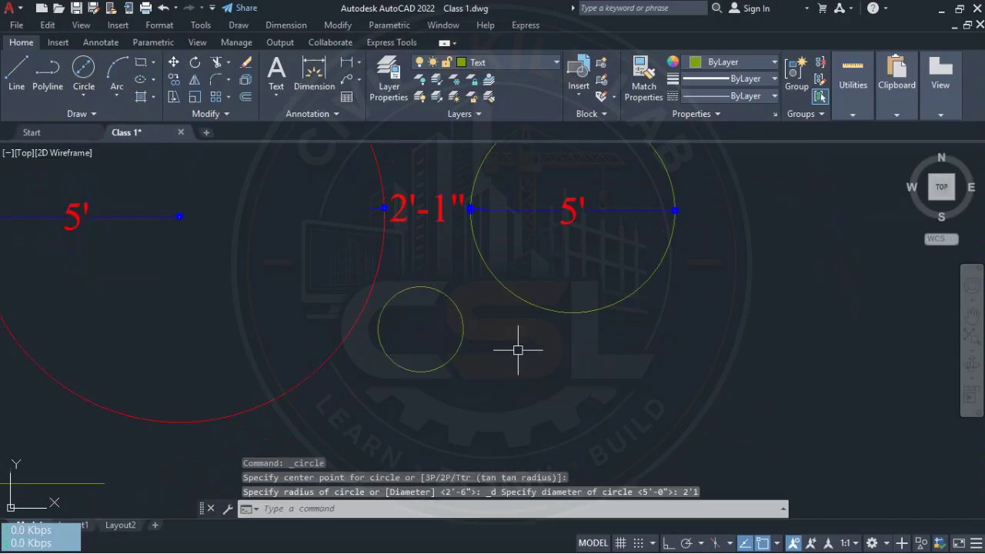
# Move the new small circle by its right quadrant up into the gap between the red circle and the 5' diameter circle
pyautogui.click(459, 340)
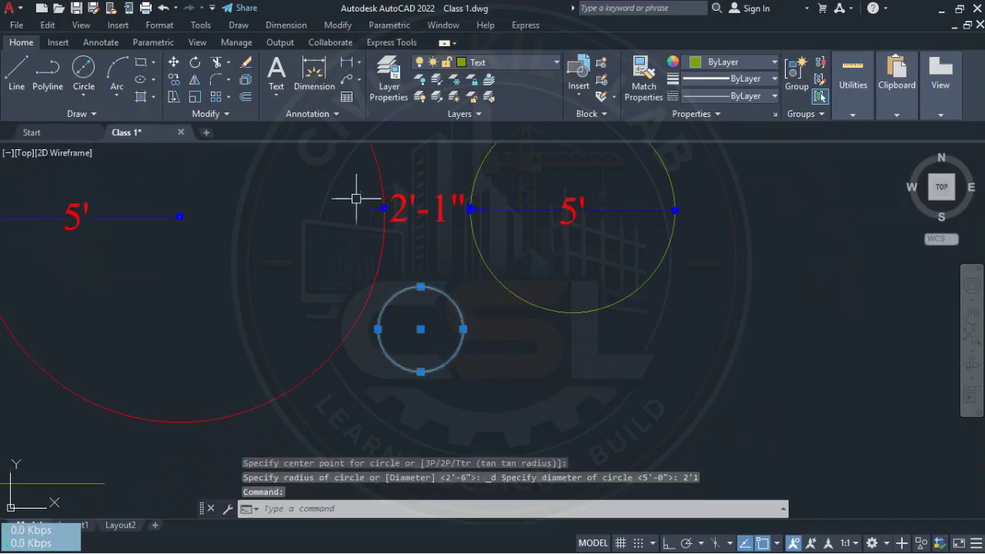
pyautogui.click(174, 66)
pyautogui.click(463, 329)
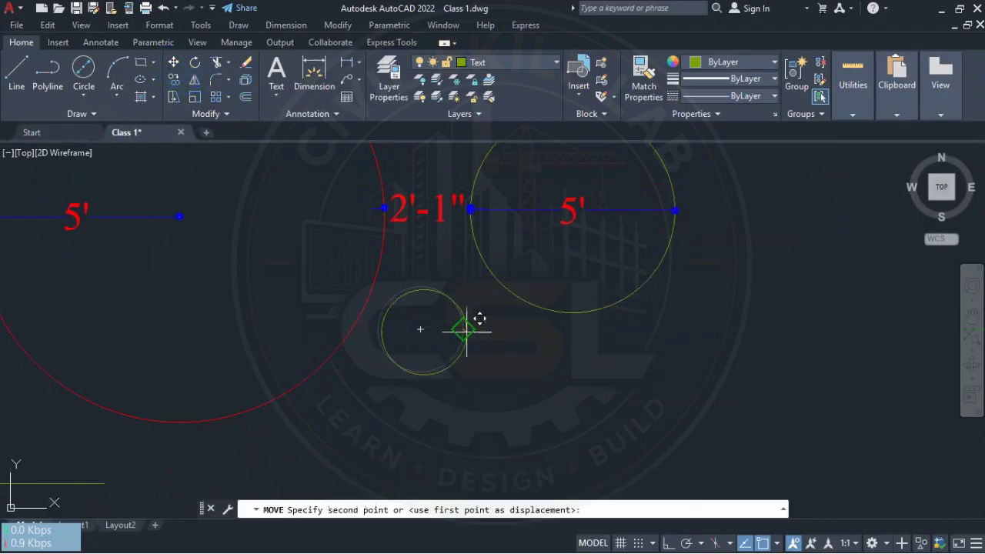
pyautogui.click(463, 208)
pyautogui.scroll(2, 421, 227)
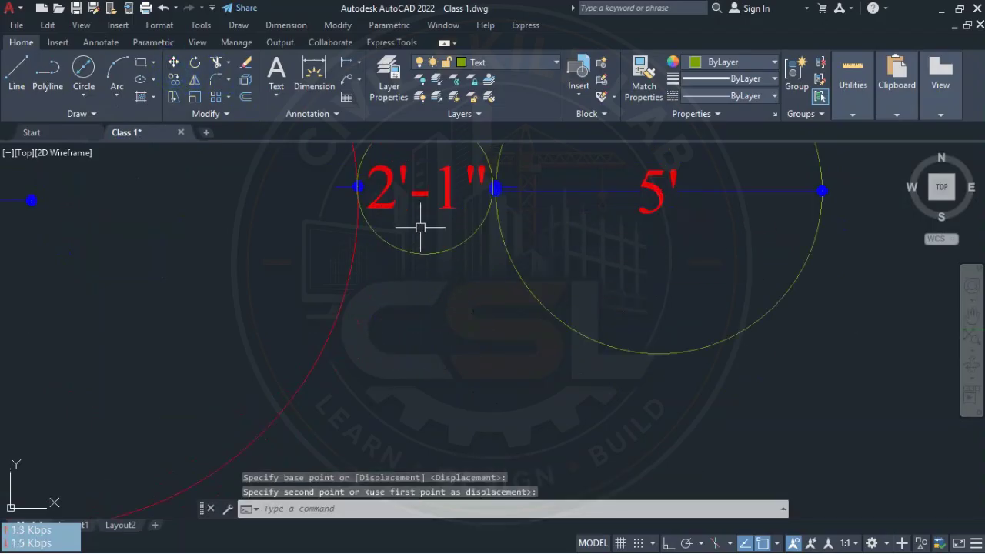
pyautogui.scroll(4, 420, 227)
pyautogui.scroll(-5, 396, 321)
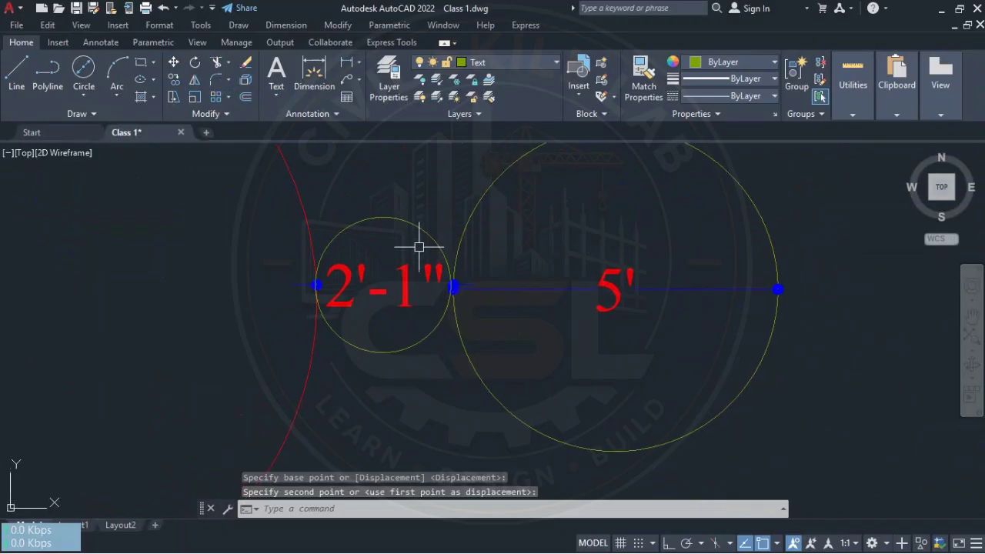
pyautogui.scroll(2, 383, 276)
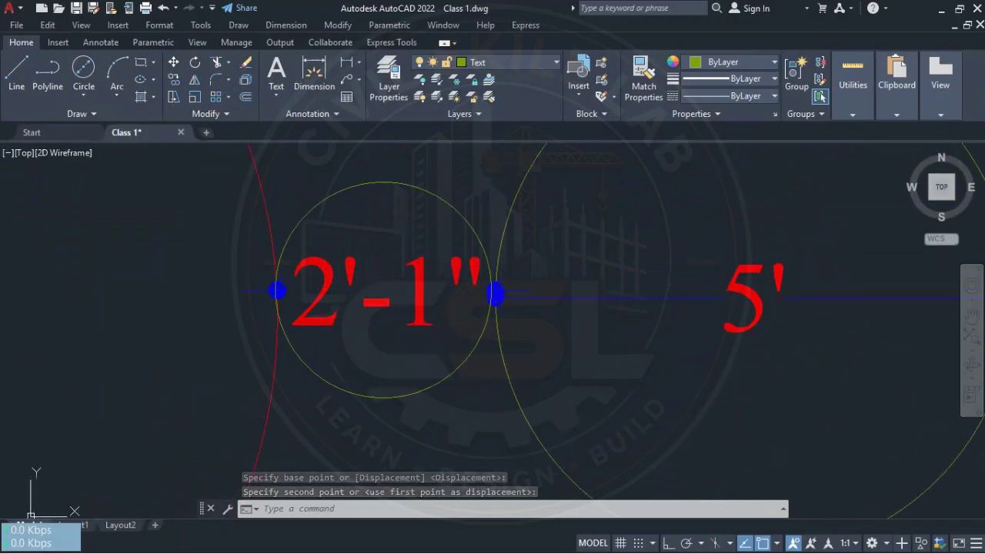
# Erase the small circle in the gap together with the gap's linear dimension
pyautogui.click(422, 193)
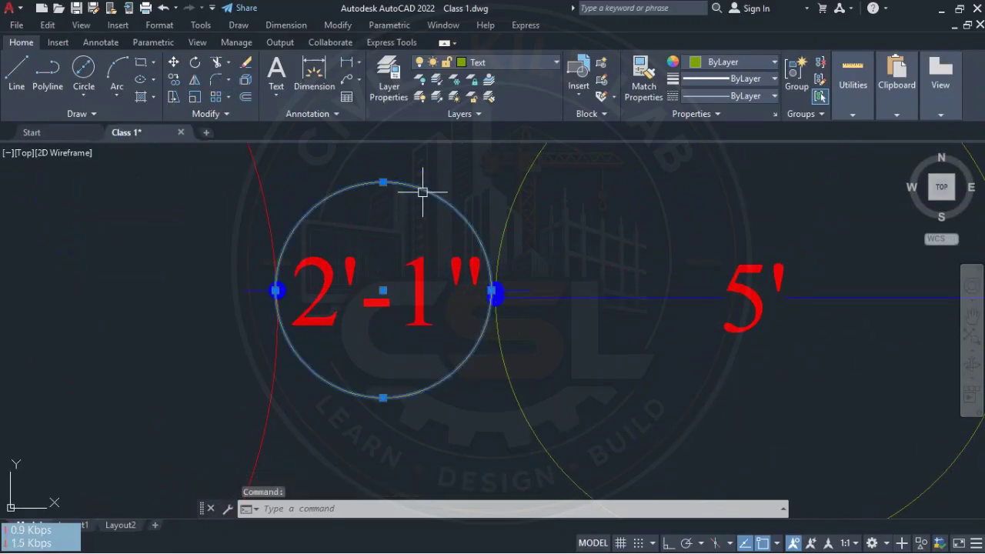
pyautogui.click(411, 277)
pyautogui.write('e')
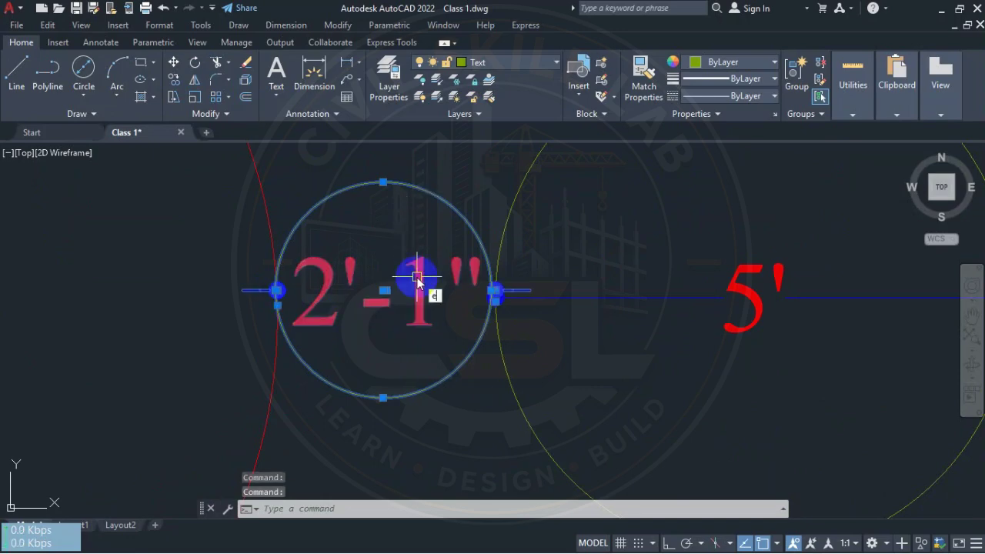
pyautogui.press('Return')
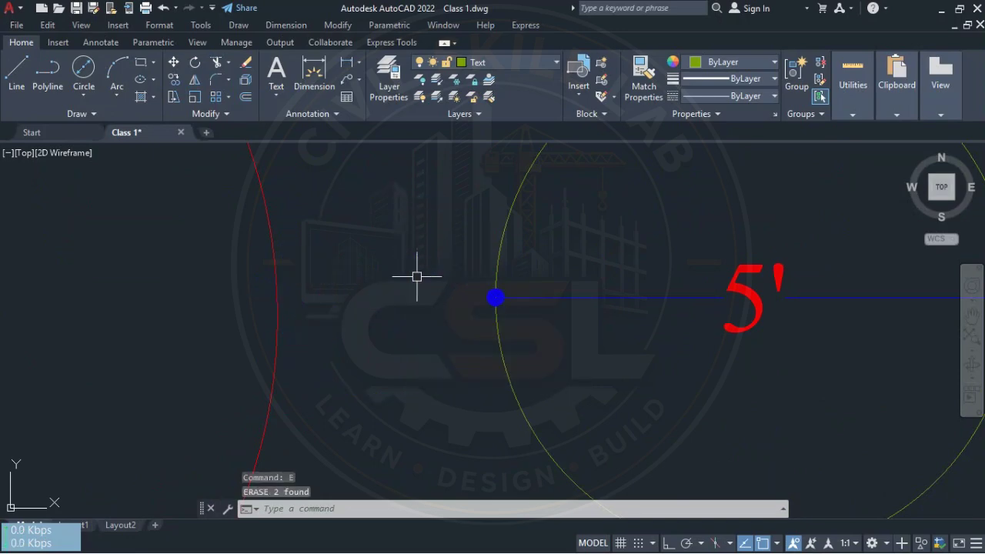
# Draw a 2-Point circle from the red circle's right quadrant to the 5' diameter circle's left quadrant, filling the gap
pyautogui.click(92, 97)
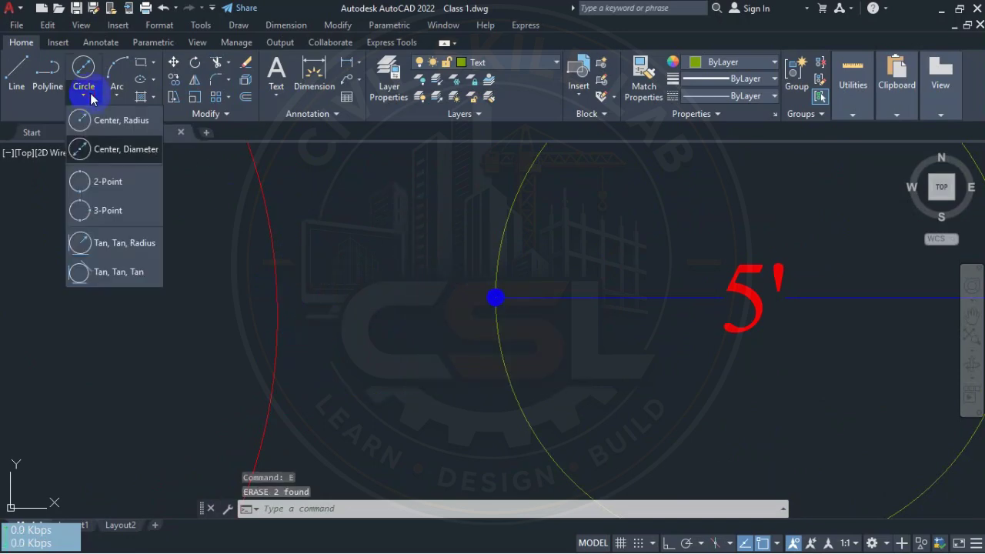
pyautogui.click(105, 189)
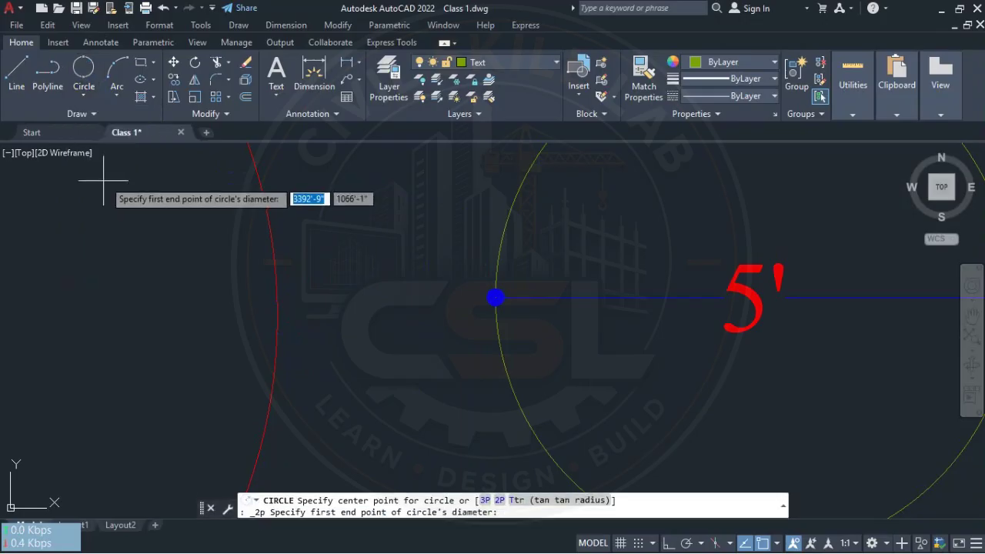
pyautogui.click(277, 314)
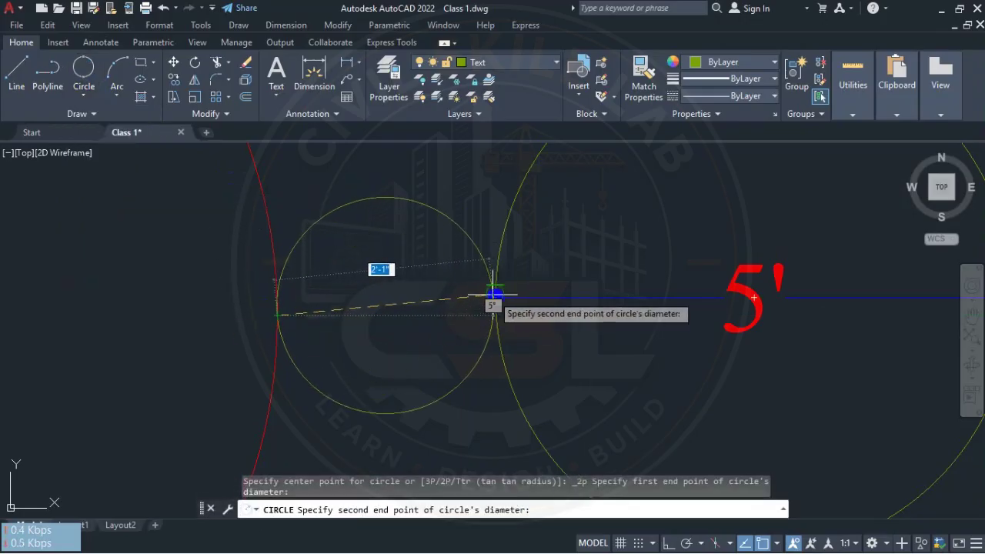
pyautogui.click(495, 301)
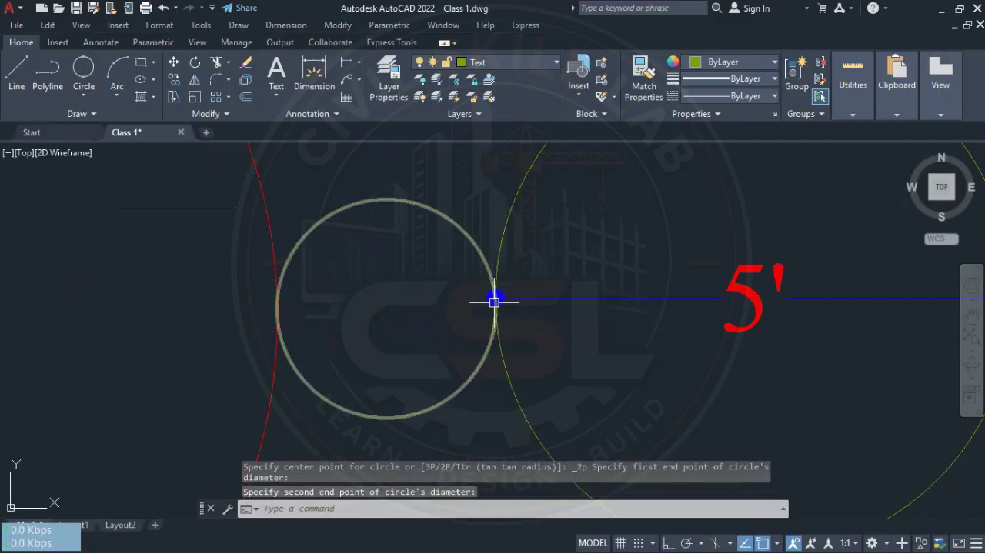
pyautogui.scroll(-2, 566, 269)
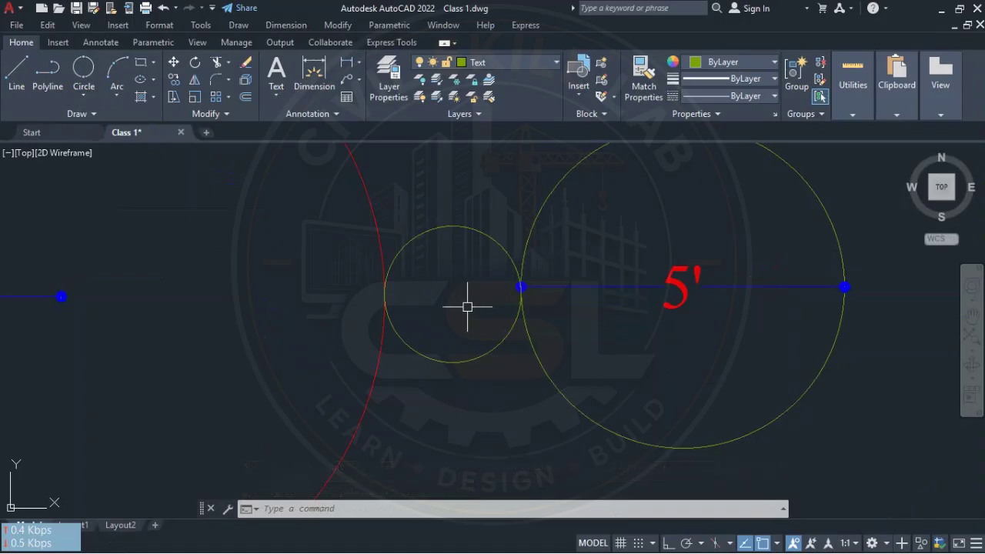
pyautogui.moveTo(504, 288)
pyautogui.mouseDown(button='middle')
pyautogui.moveTo(406, 326)
pyautogui.moveTo(440, 297)
pyautogui.moveTo(460, 304)
pyautogui.moveTo(424, 293)
pyautogui.moveTo(447, 302)
pyautogui.mouseUp(button='middle')
pyautogui.scroll(-2, 412, 317)
pyautogui.scroll(-2, 439, 299)
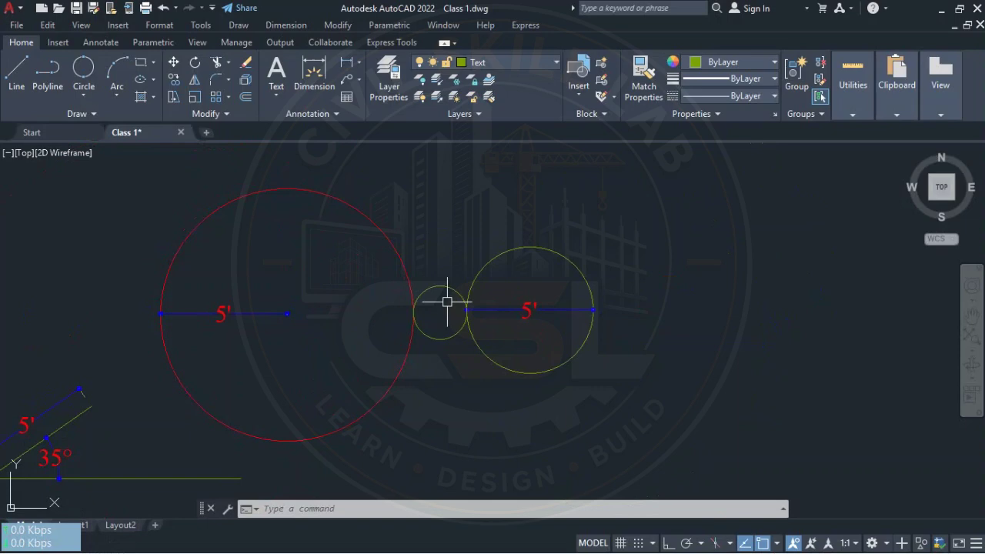
pyautogui.scroll(3, 436, 309)
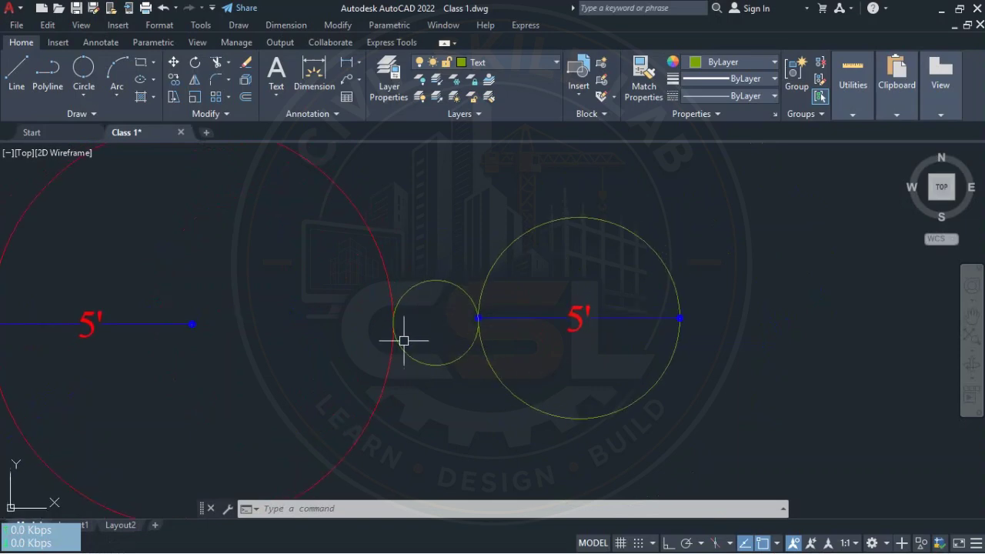
pyautogui.moveTo(395, 345); pyautogui.dragTo(408, 369, button='middle')
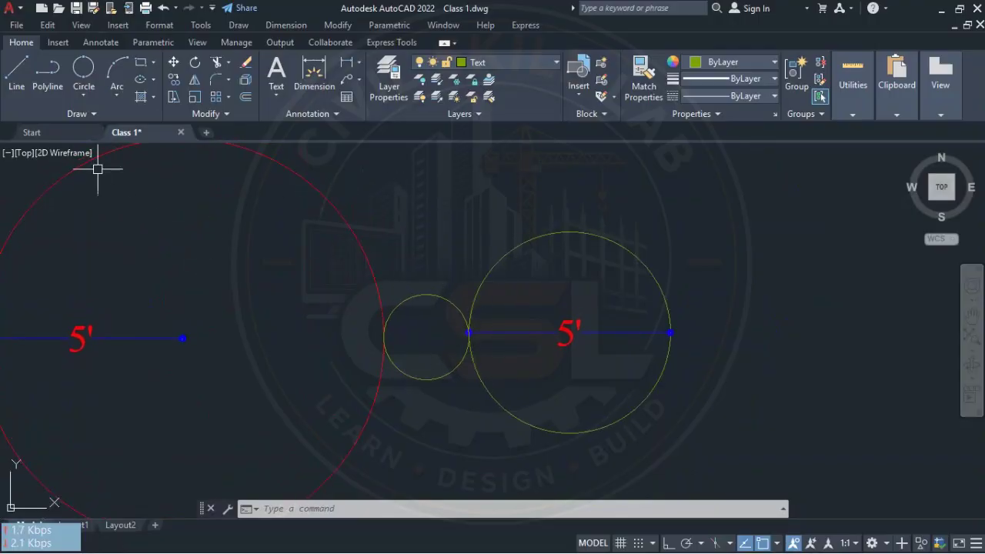
# Draw a 3-Point arc in the empty space to the right of the 5' diameter circle
pyautogui.click(120, 94)
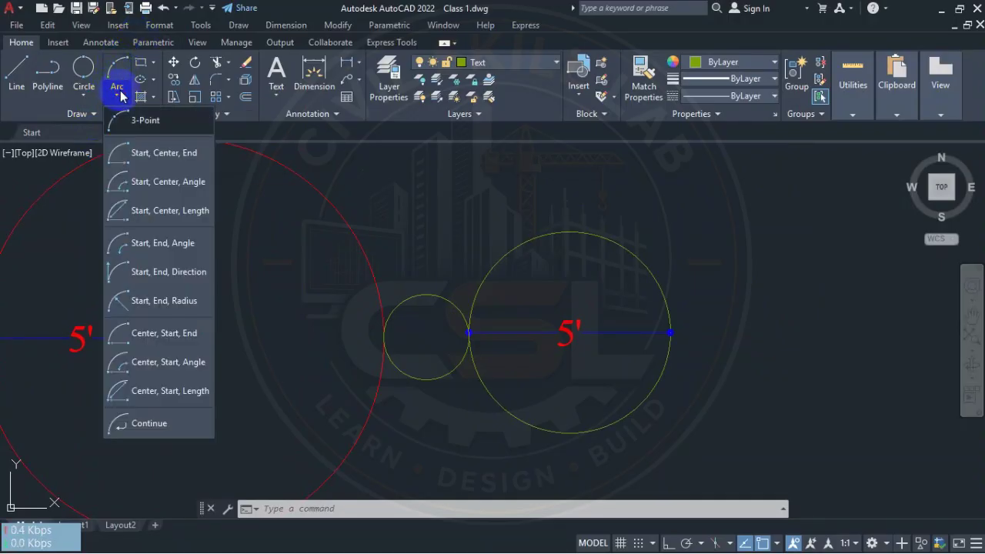
pyautogui.click(120, 95)
pyautogui.click(121, 95)
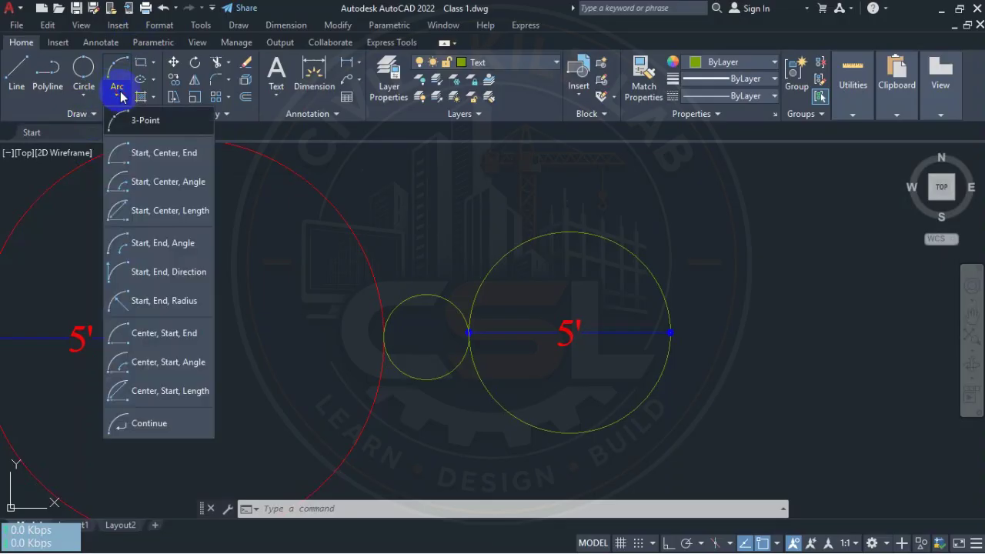
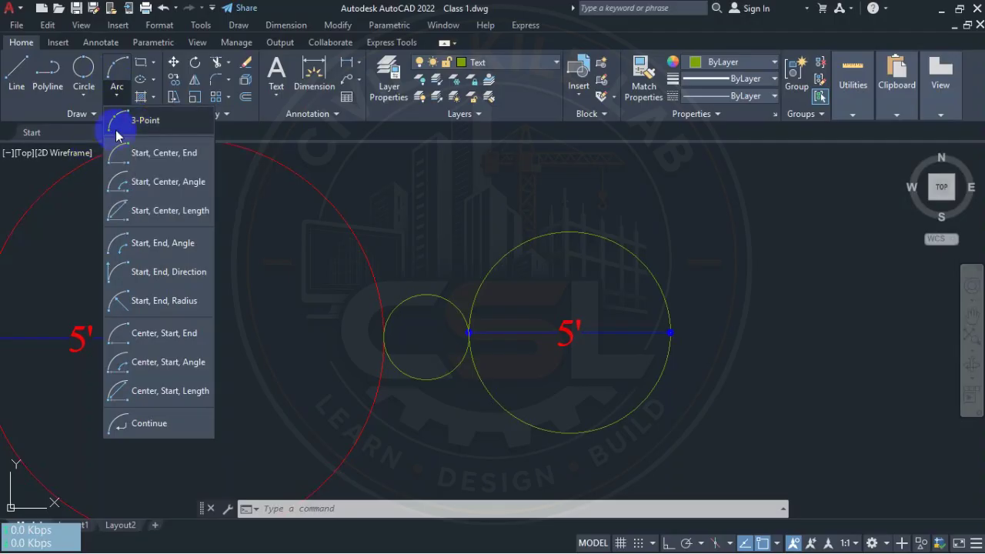
pyautogui.click(141, 120)
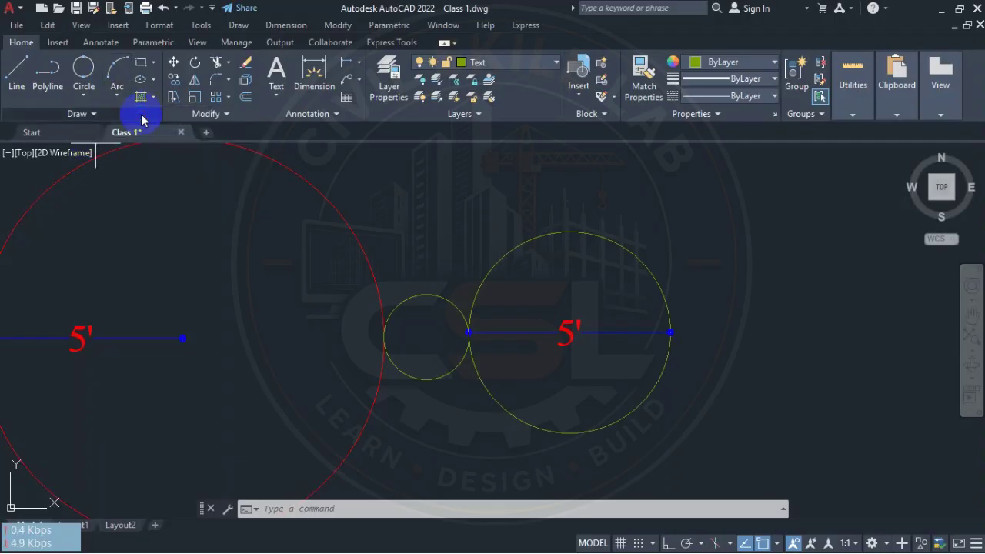
pyautogui.scroll(-2, 345, 252)
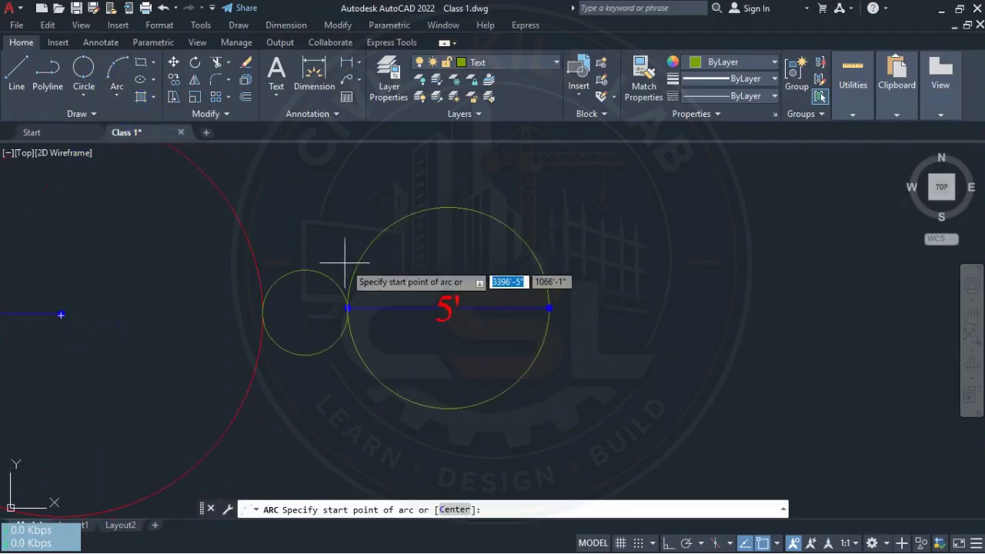
pyautogui.scroll(2, 371, 293)
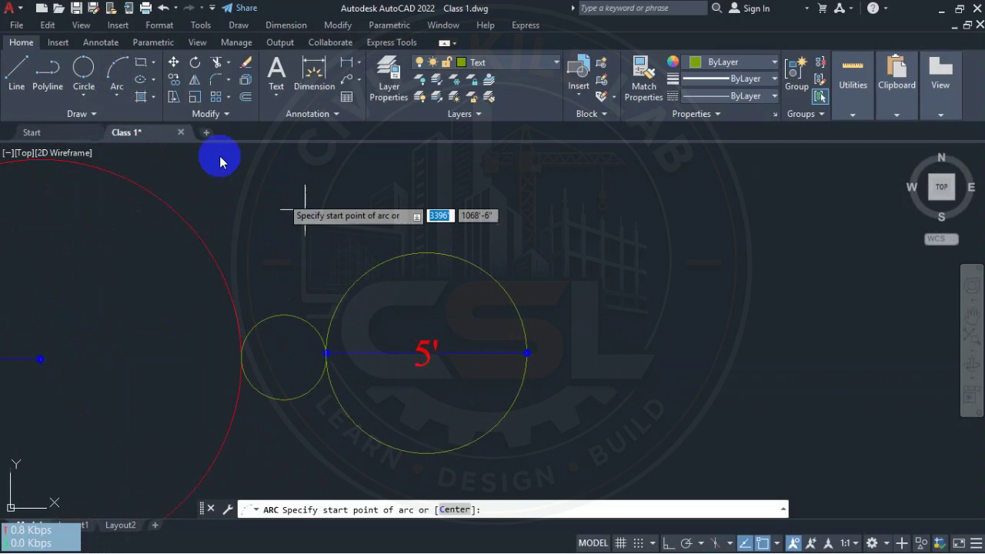
pyautogui.click(117, 73)
pyautogui.moveTo(580, 301); pyautogui.dragTo(350, 240, button='middle')
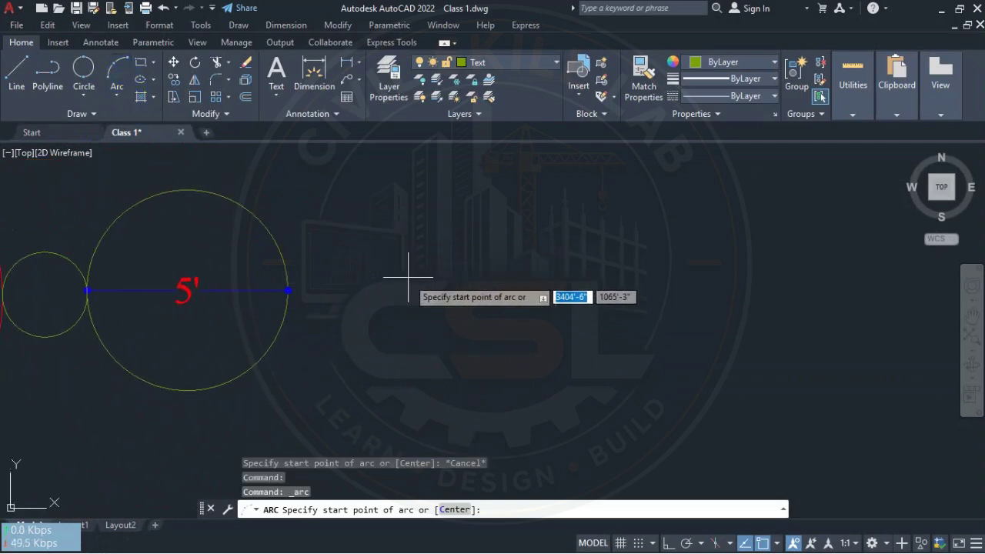
pyautogui.click(408, 285)
pyautogui.click(489, 249)
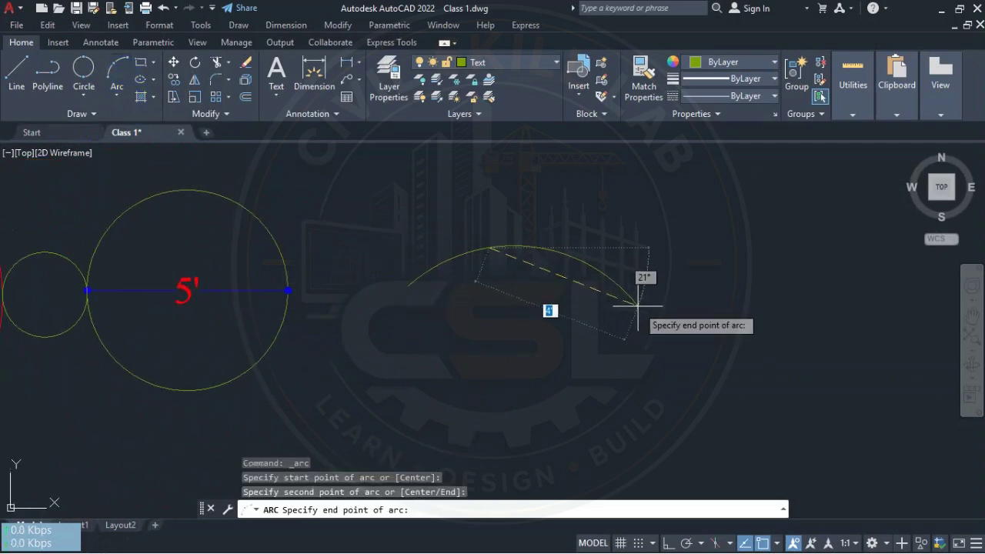
pyautogui.click(638, 305)
pyautogui.moveTo(451, 284); pyautogui.dragTo(433, 243, button='middle')
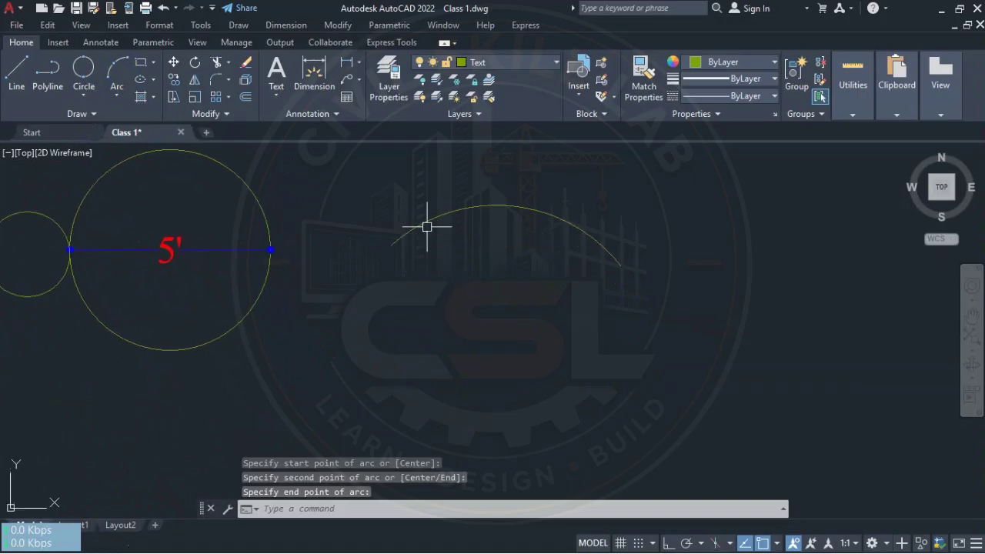
# Draw a second three-point arc starting below the first arc and crossing its right end
pyautogui.click(119, 71)
pyautogui.click(435, 366)
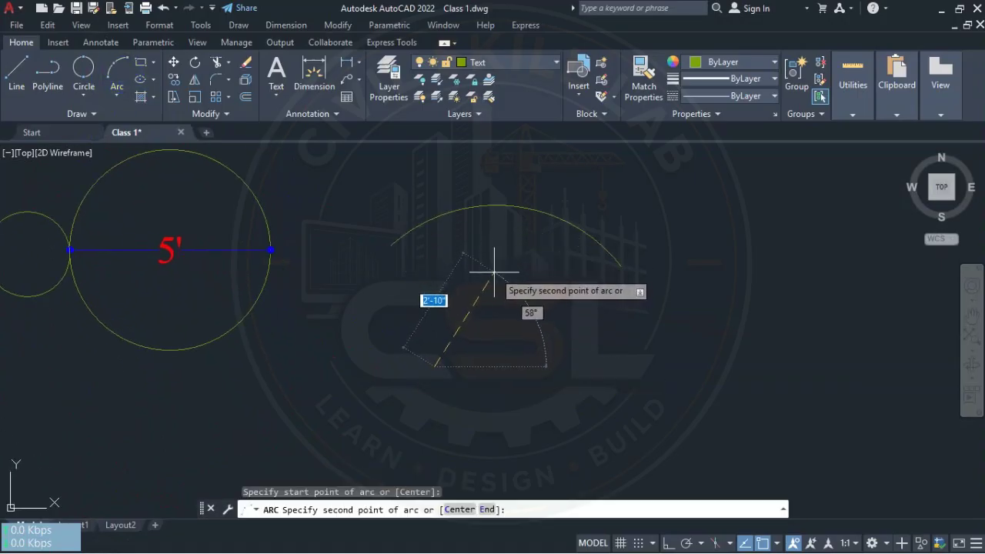
pyautogui.click(493, 272)
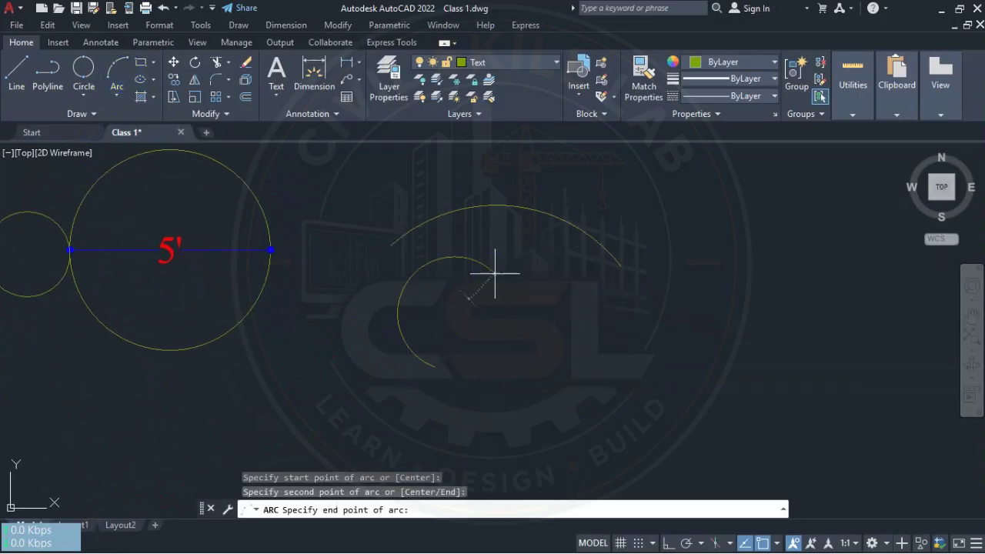
pyautogui.click(706, 335)
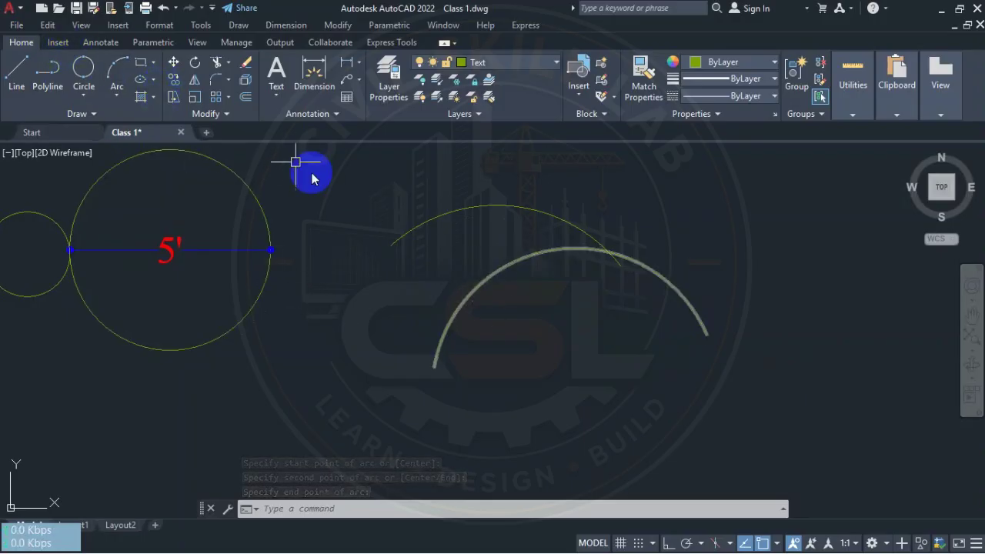
# Draw a third three-point arc to the lower right, crossing the right side of the second arc
pyautogui.click(117, 73)
pyautogui.click(544, 368)
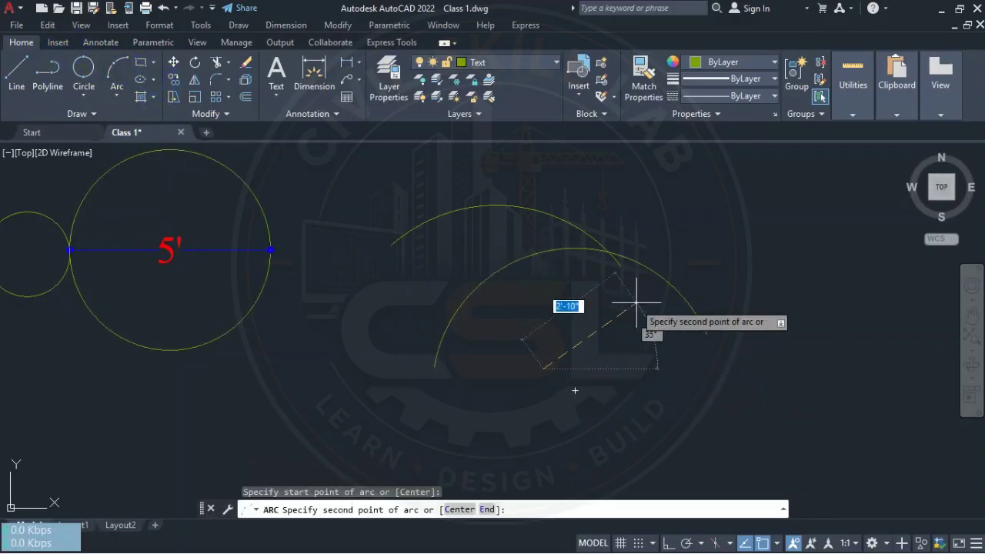
pyautogui.click(608, 299)
pyautogui.click(793, 369)
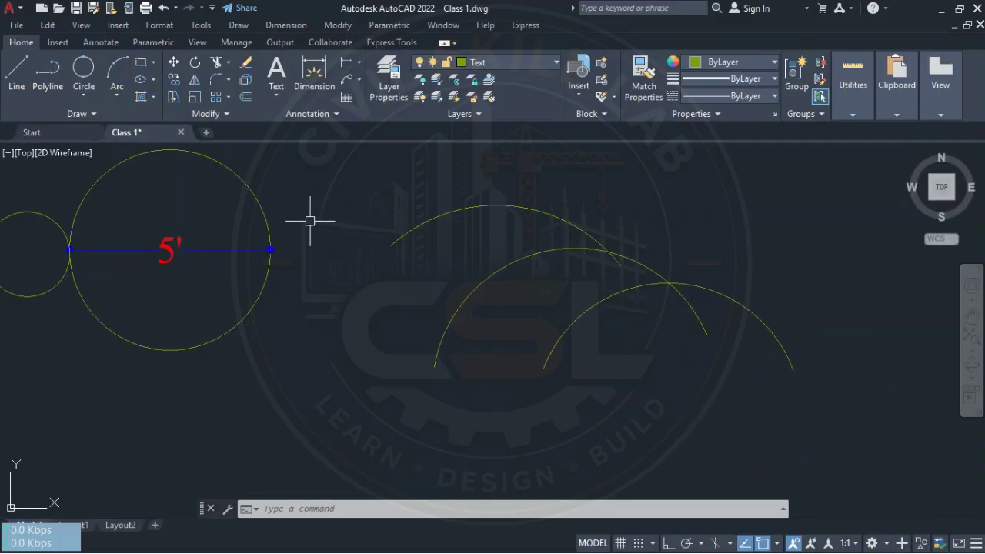
# Draw a wide freehand rectangle in the empty space to the right of the three arcs
pyautogui.click(154, 68)
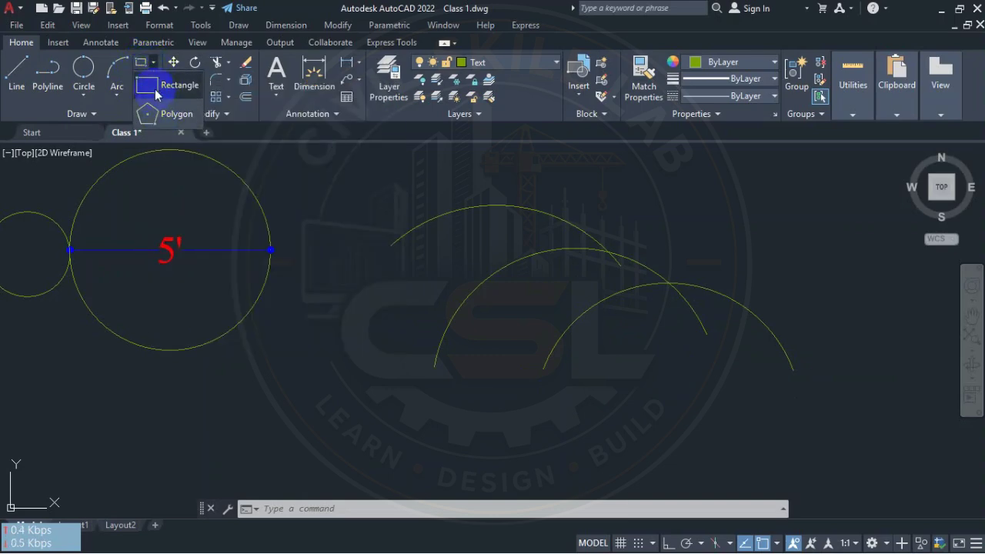
pyautogui.click(152, 68)
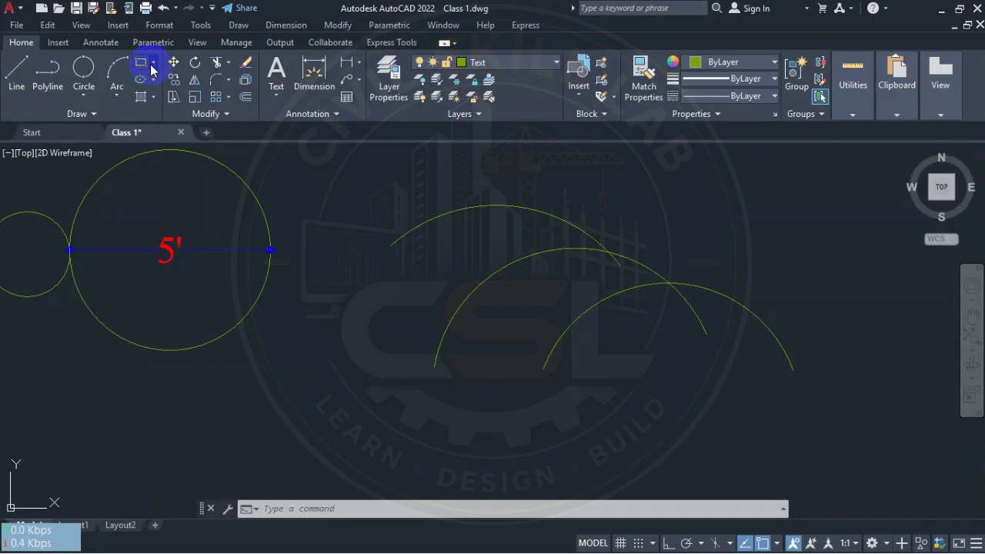
pyautogui.click(152, 67)
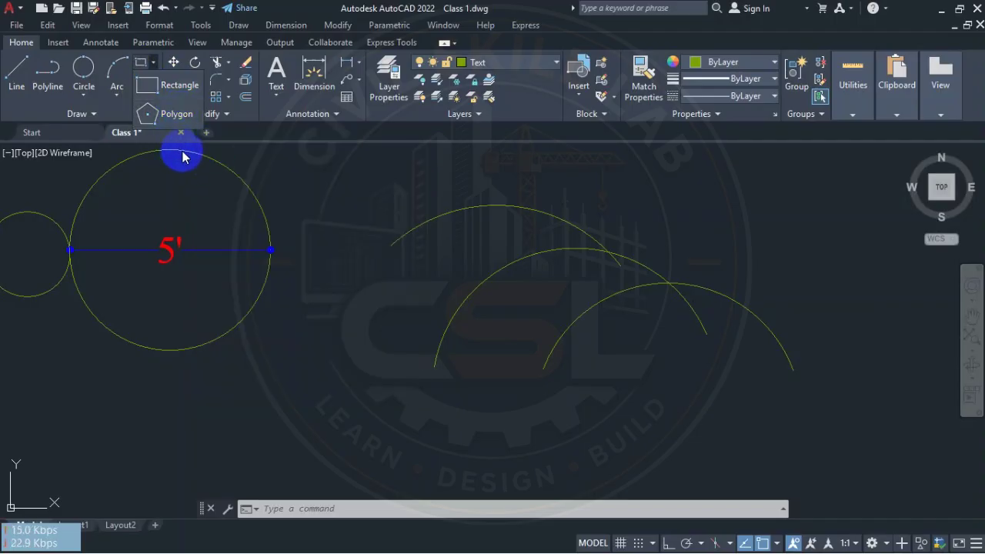
pyautogui.click(167, 94)
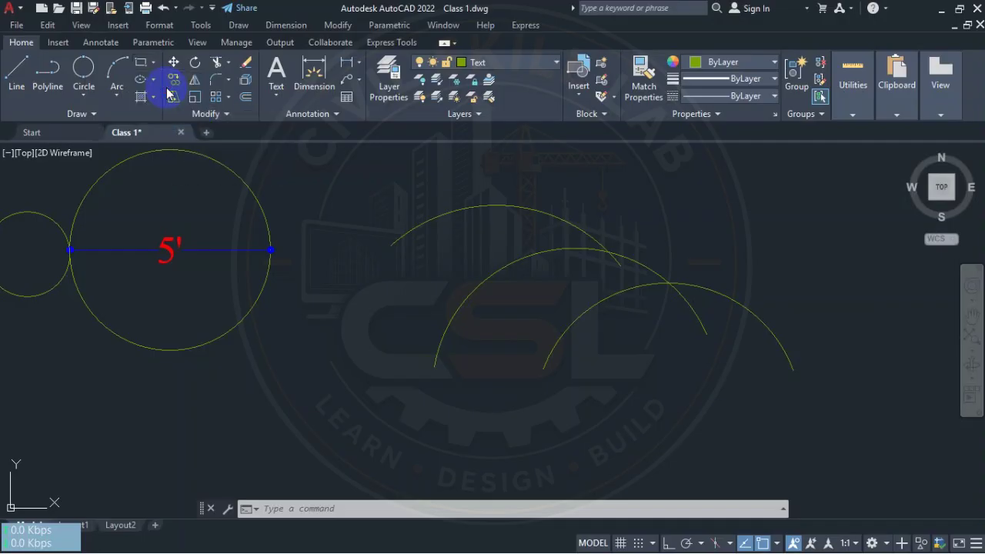
pyautogui.moveTo(420, 210); pyautogui.dragTo(140, 202, button='middle')
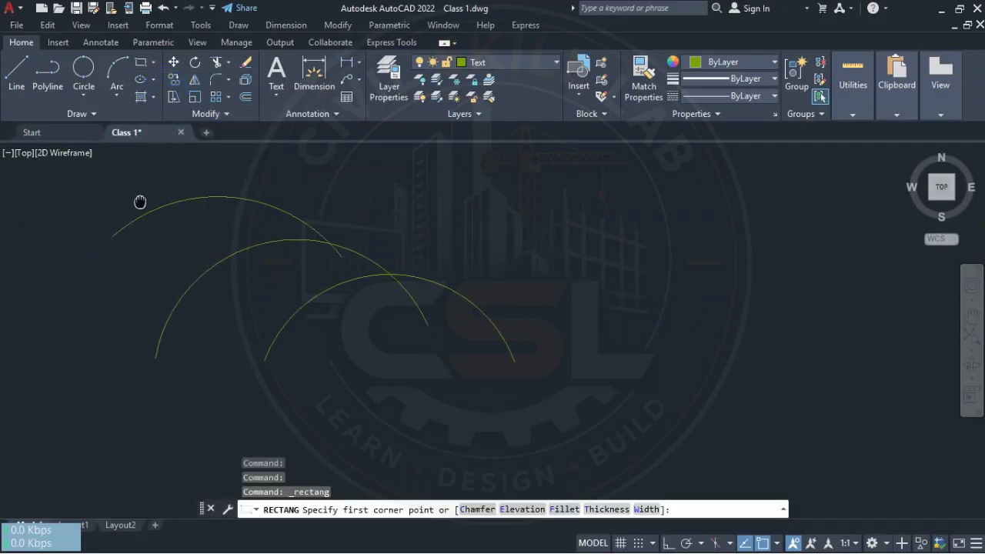
pyautogui.moveTo(609, 205); pyautogui.dragTo(440, 193, button='middle')
pyautogui.click(394, 192)
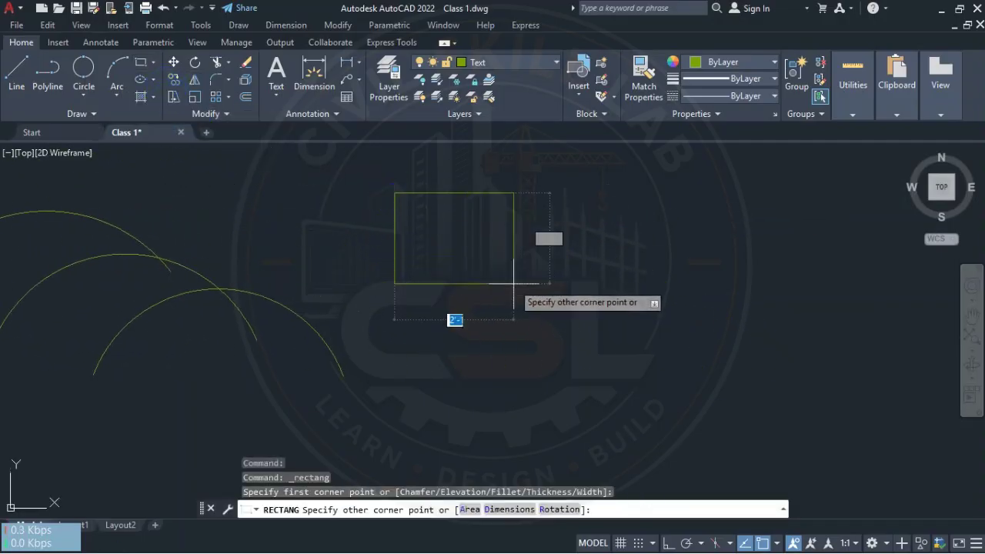
pyautogui.click(566, 286)
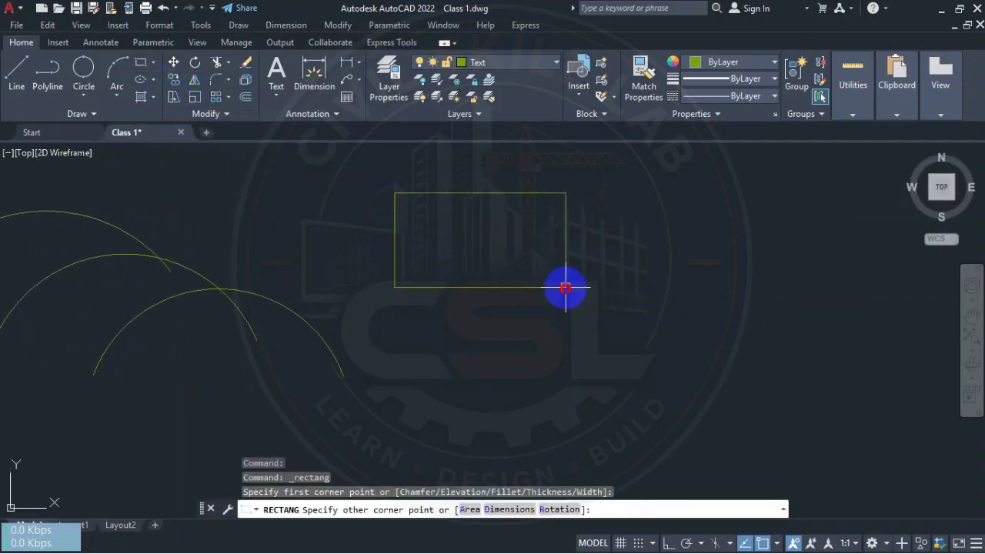
# Draw a narrow upright rectangle to the right of the wide rectangle
pyautogui.click(141, 63)
pyautogui.click(636, 204)
pyautogui.click(681, 292)
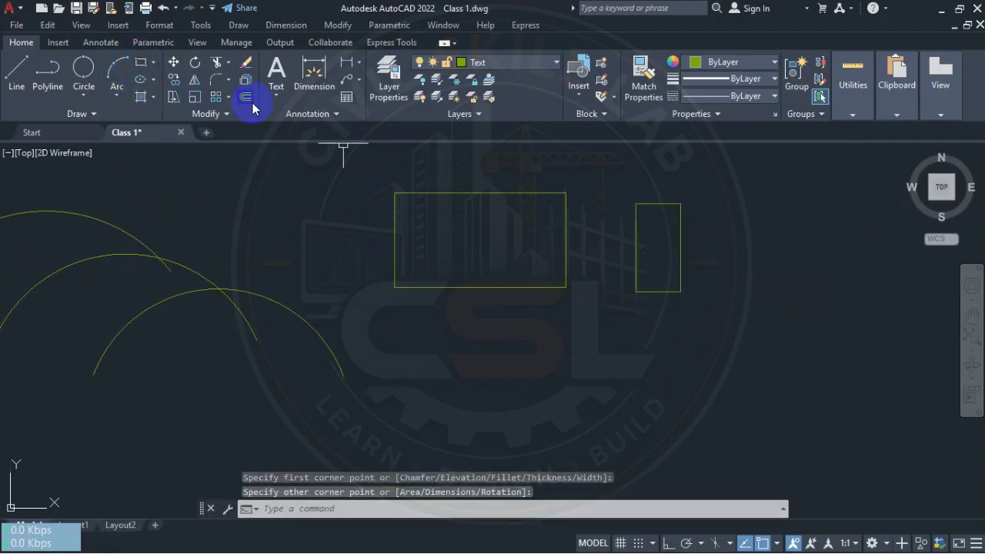
# Draw a smaller horizontal rectangle just below the wide rectangle
pyautogui.click(141, 62)
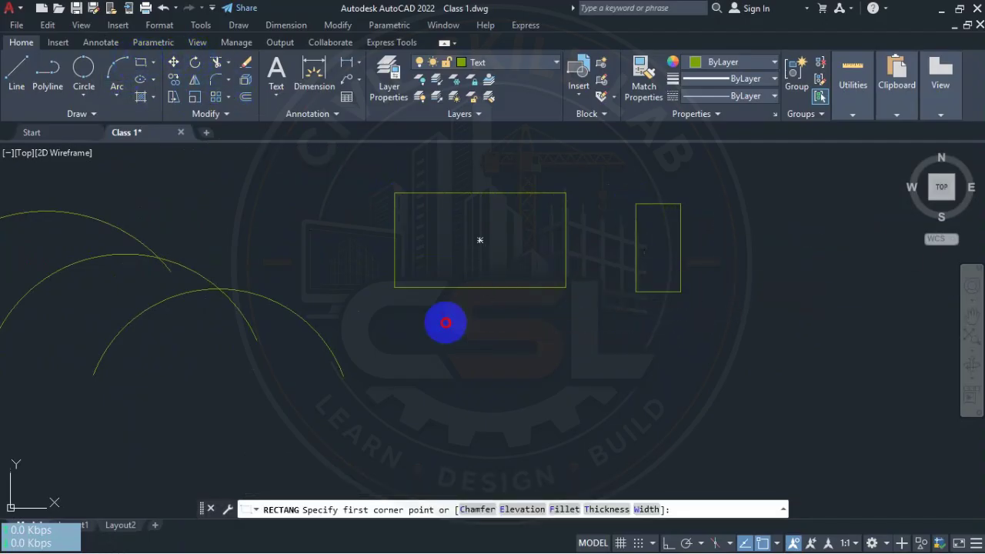
pyautogui.click(446, 322)
pyautogui.click(560, 390)
pyautogui.press('Escape')
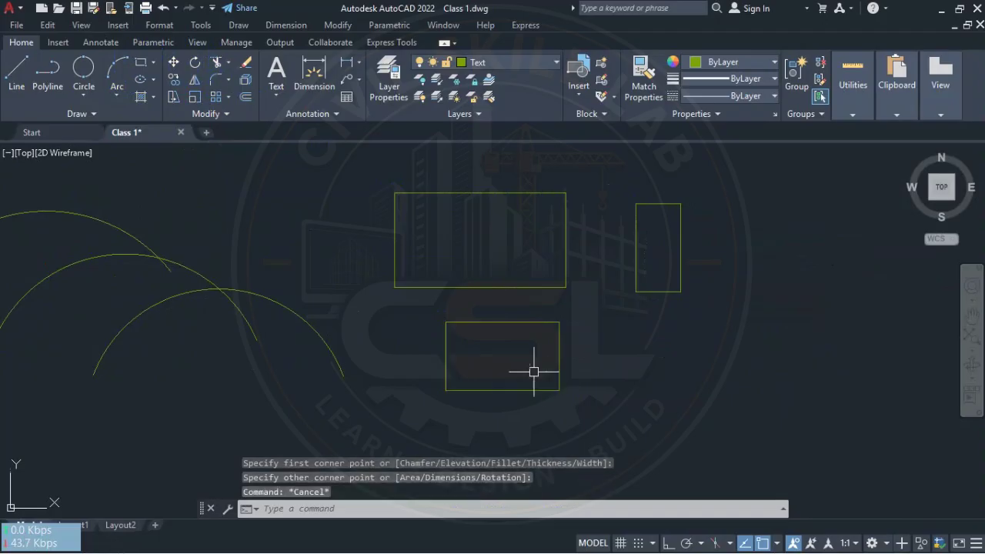
pyautogui.moveTo(496, 324); pyautogui.dragTo(521, 343, button='middle')
pyautogui.moveTo(406, 241); pyautogui.dragTo(429, 300, button='middle')
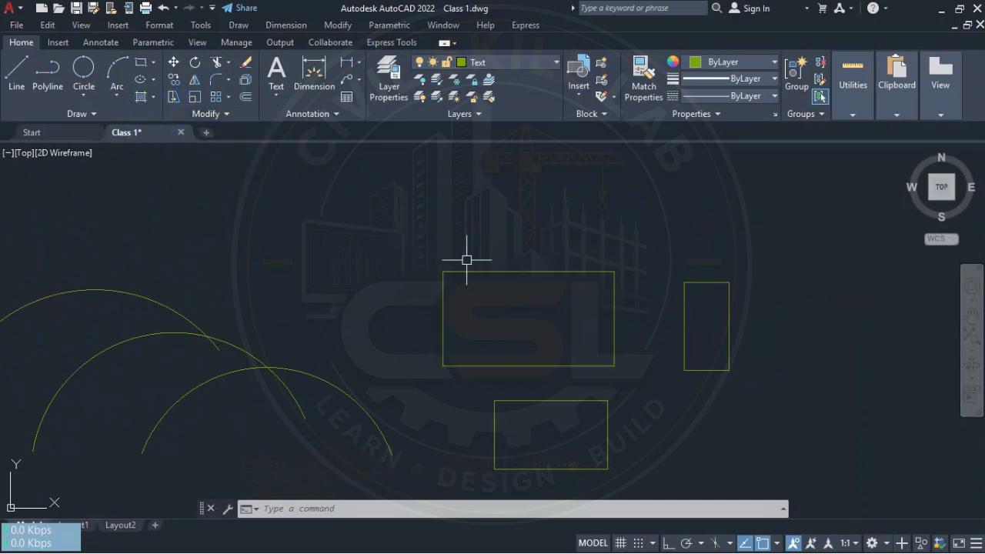
# Use the REC command to draw a rectangle about 2'-10" by 1'-10" above and left of the wide rectangle
pyautogui.write('re')
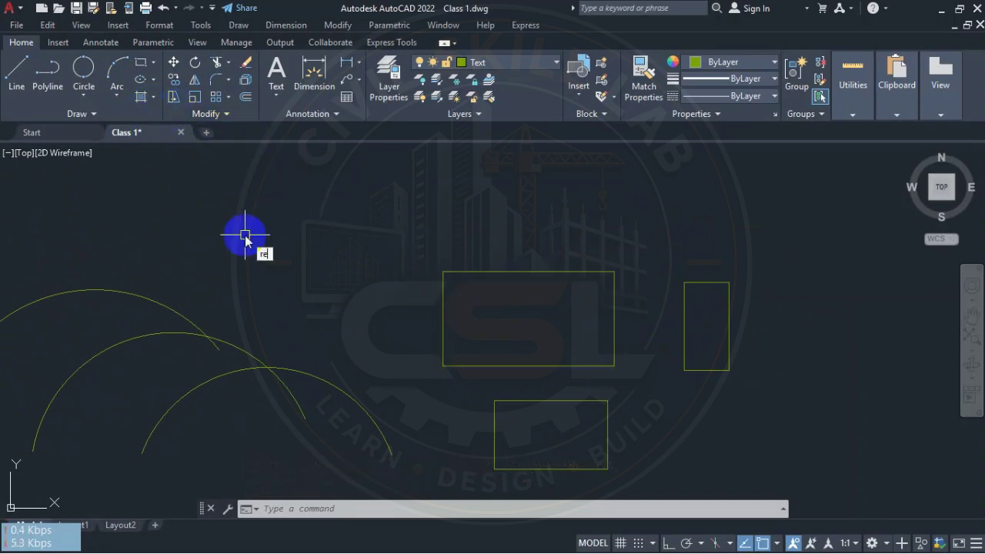
pyautogui.write('c')
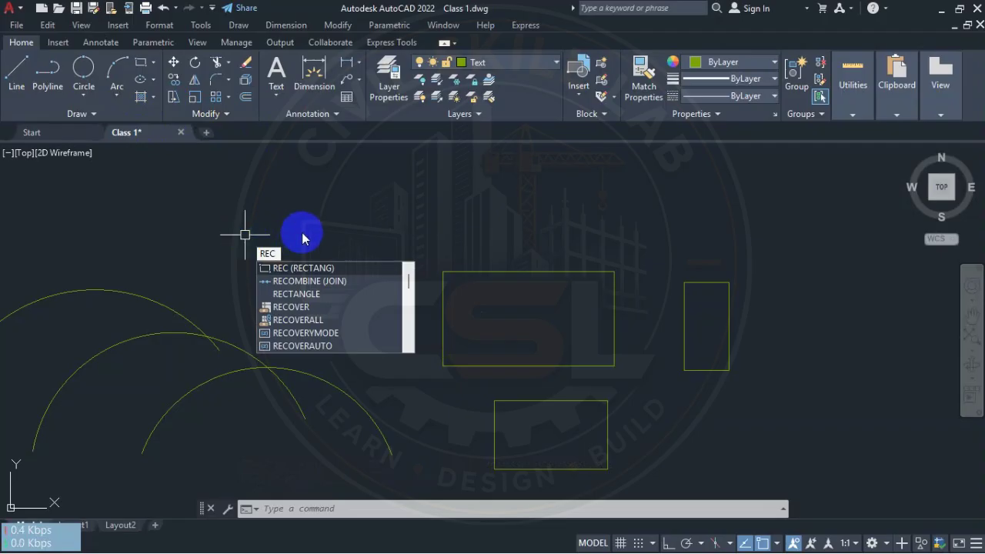
pyautogui.press('Return')
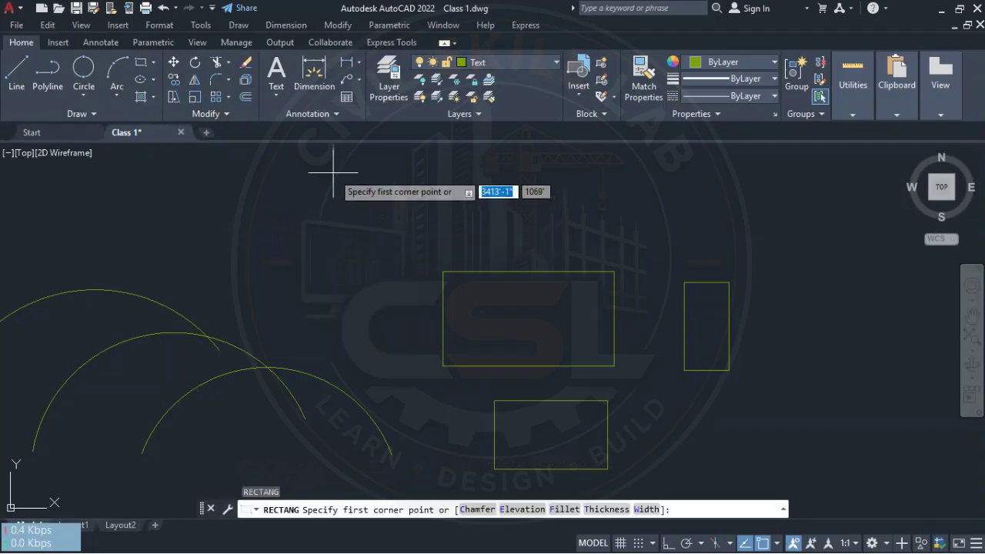
pyautogui.click(333, 173)
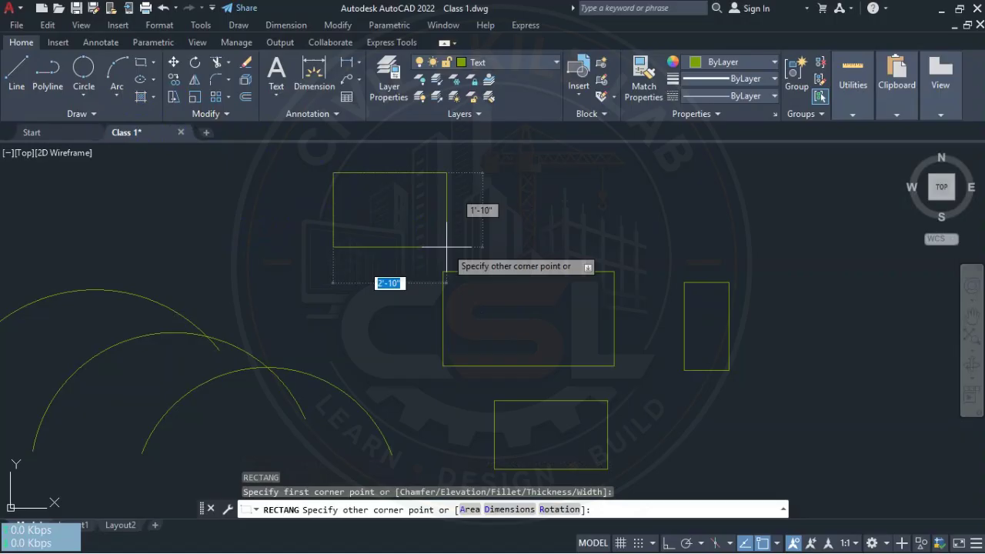
pyautogui.click(447, 247)
pyautogui.moveTo(447, 247)
pyautogui.mouseDown(button='middle')
pyautogui.moveTo(526, 224)
pyautogui.moveTo(498, 167)
pyautogui.moveTo(450, 246)
pyautogui.mouseUp(button='middle')
pyautogui.moveTo(277, 192); pyautogui.dragTo(331, 209, button='middle')
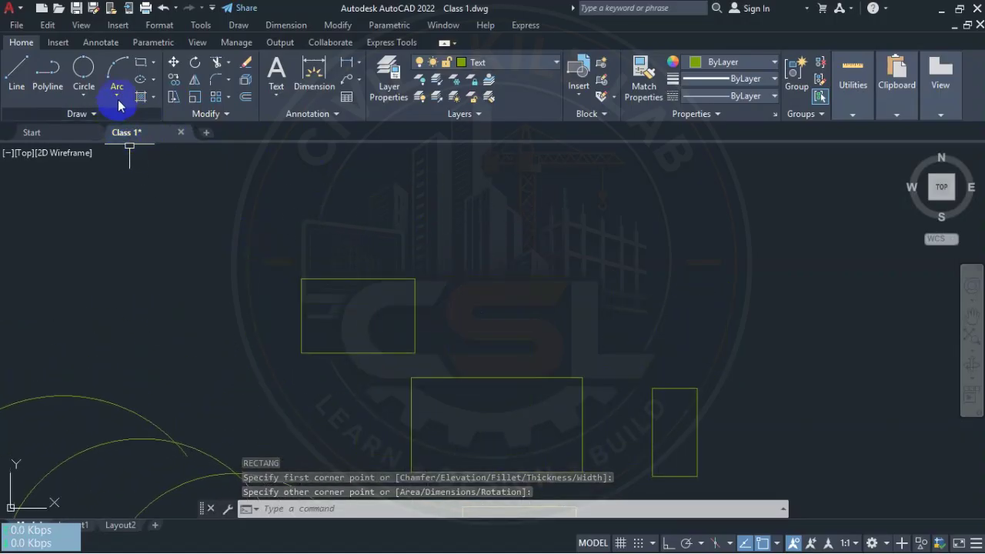
# Draw a rectangle 10' wide by 15' high above the existing small rectangles
pyautogui.click(140, 62)
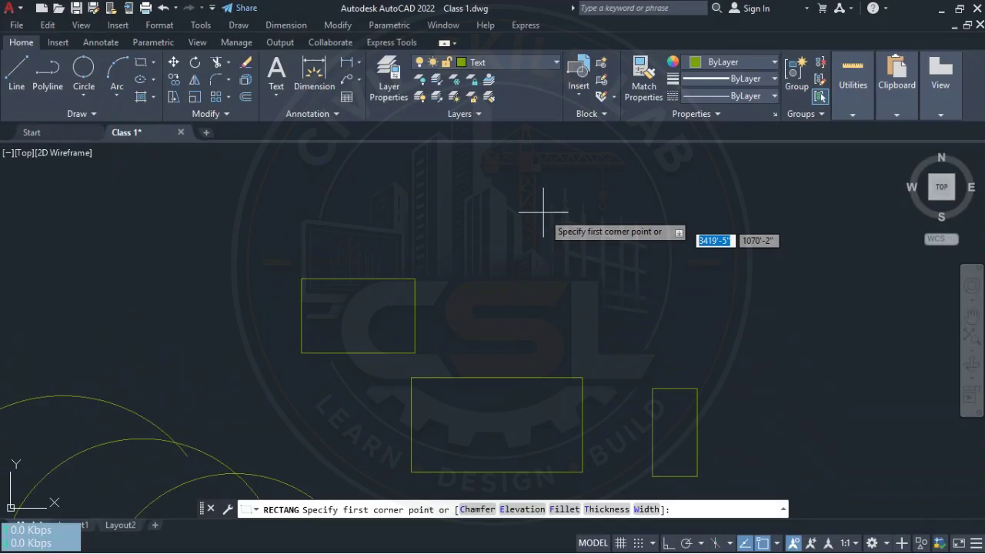
pyautogui.click(461, 205)
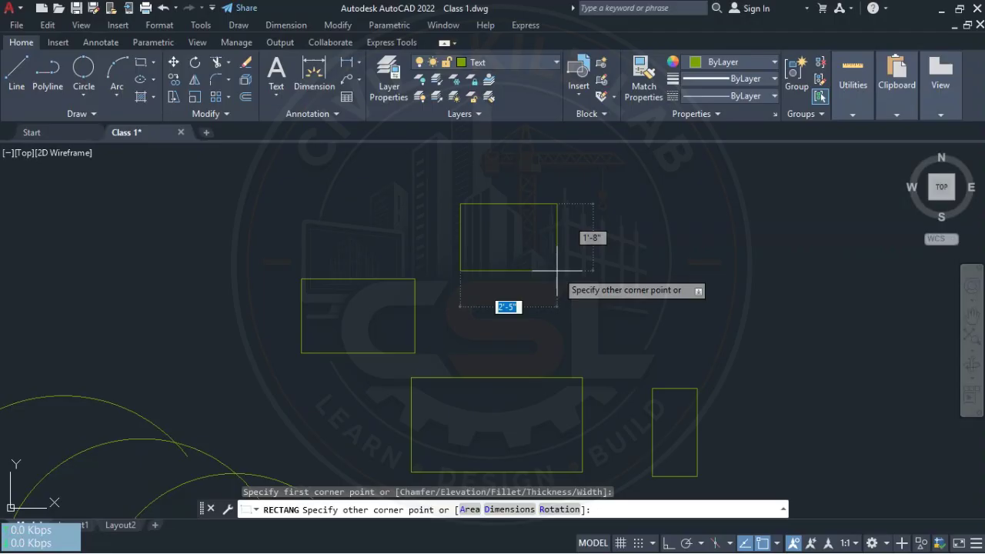
pyautogui.write('10')
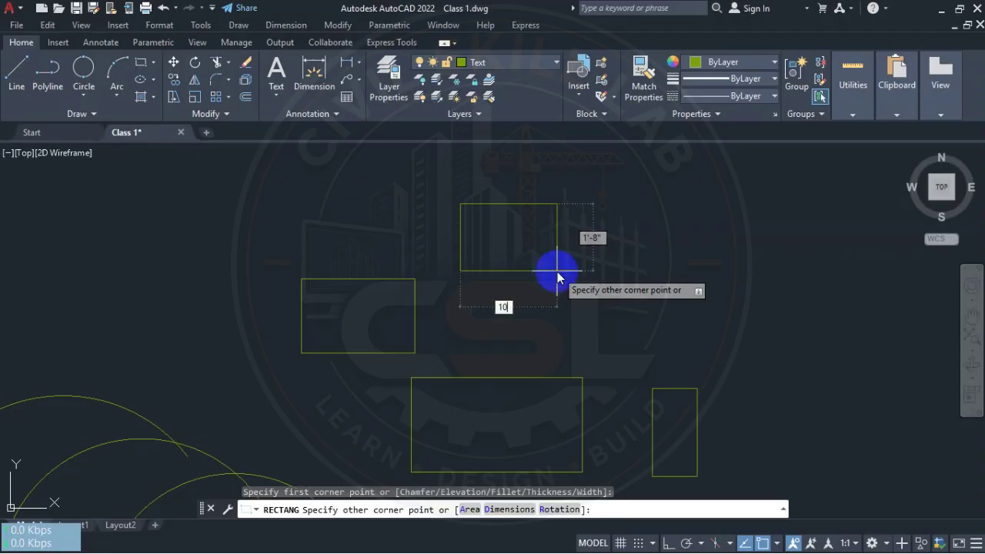
pyautogui.write("'")
pyautogui.press('Tab')
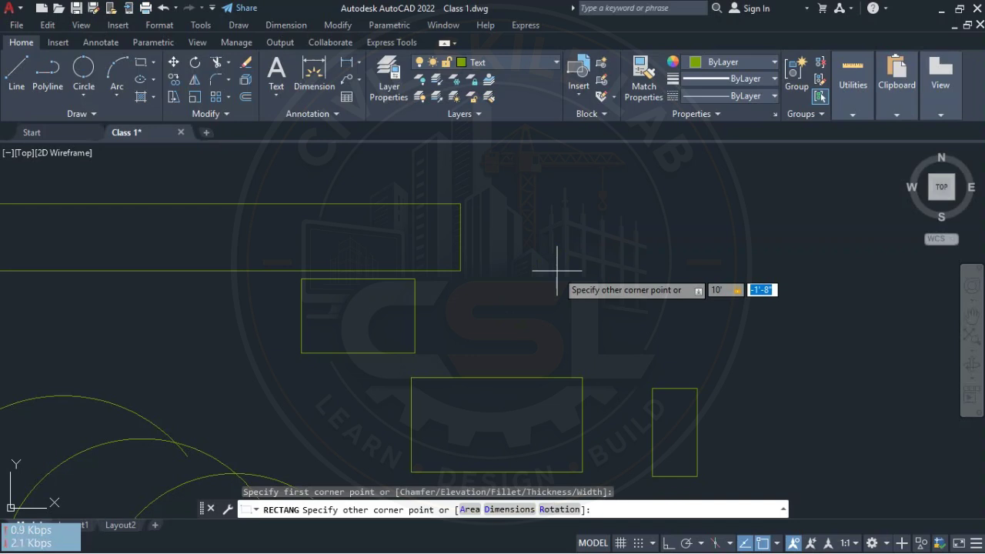
pyautogui.write('1')
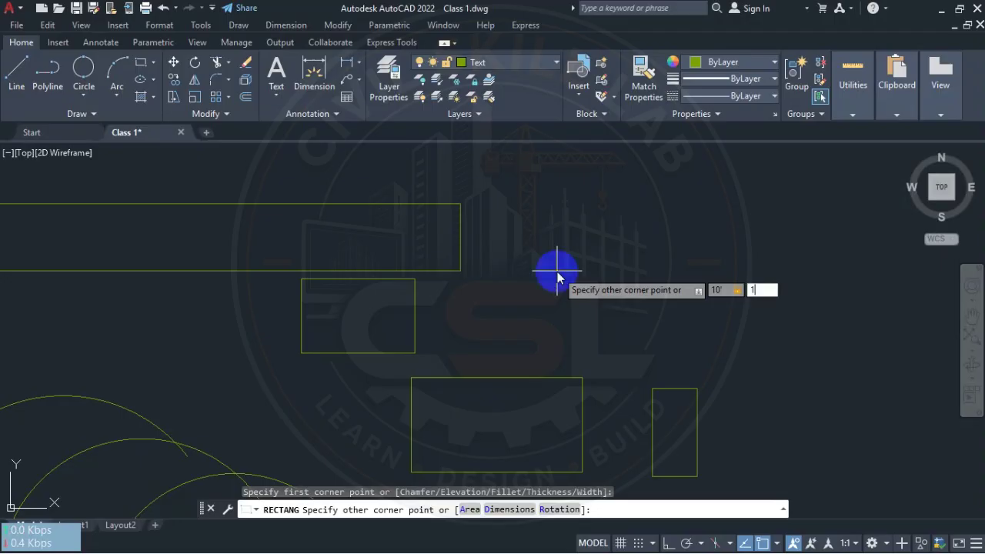
pyautogui.write("5'")
pyautogui.press('Return')
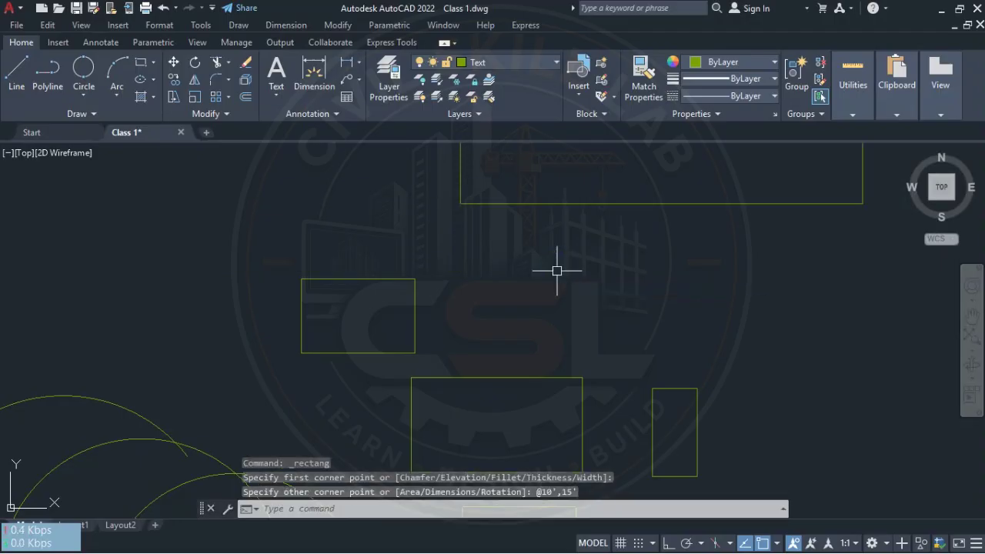
pyautogui.scroll(-6, 556, 271)
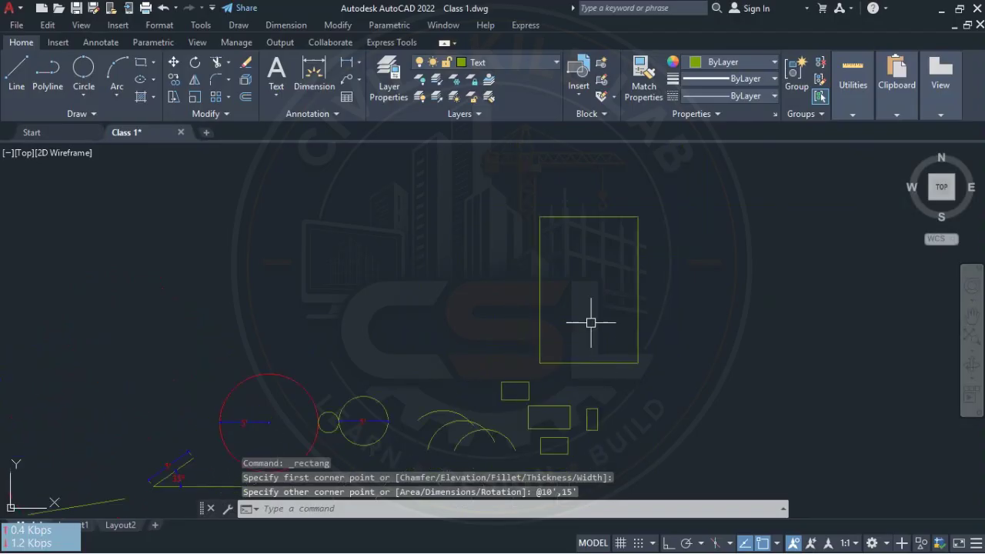
pyautogui.moveTo(570, 246); pyautogui.dragTo(574, 270, button='middle')
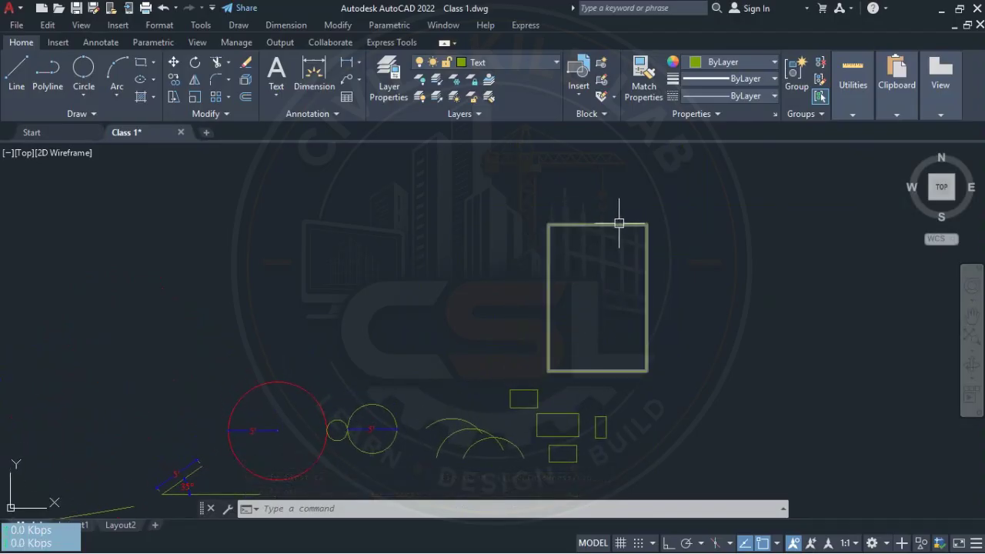
# Add linear dimensions above the top edge and beside the right edge of the new tall rectangle
pyautogui.scroll(4, 572, 281)
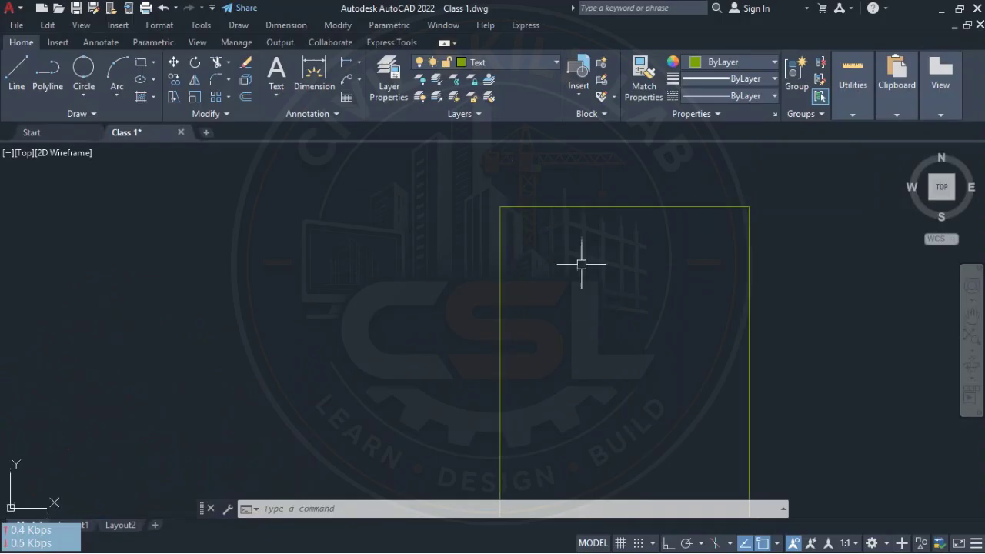
pyautogui.scroll(-2, 628, 238)
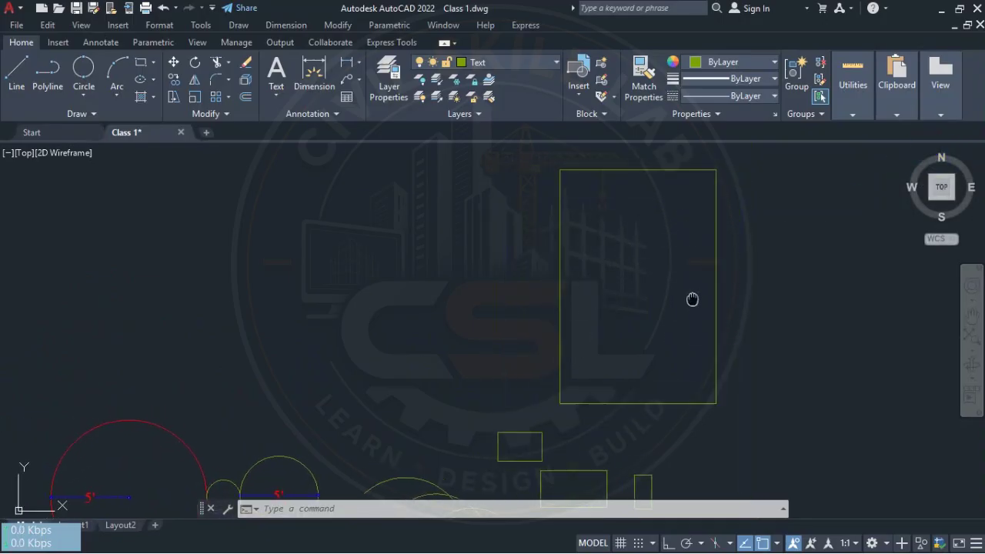
pyautogui.moveTo(693, 300); pyautogui.dragTo(598, 325, button='middle')
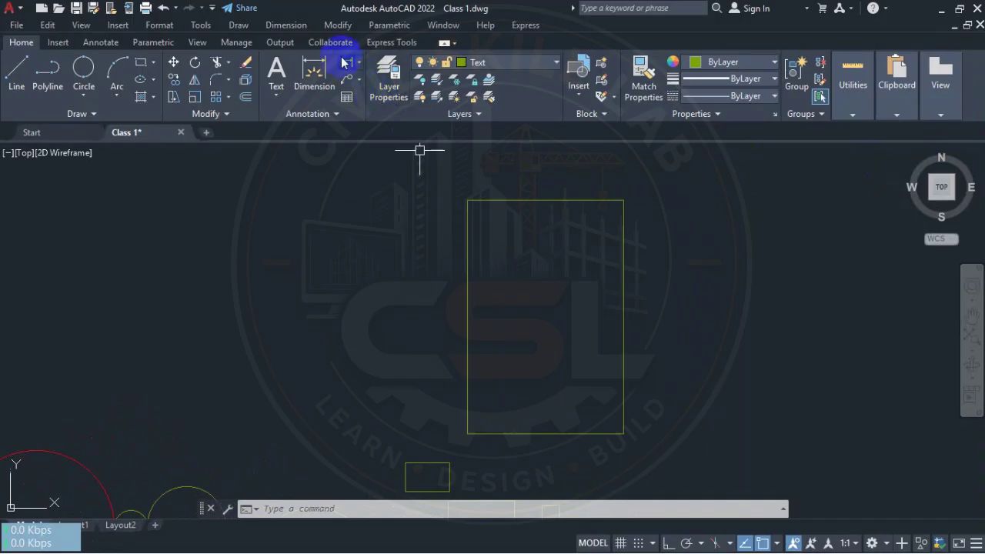
pyautogui.click(314, 73)
pyautogui.click(468, 200)
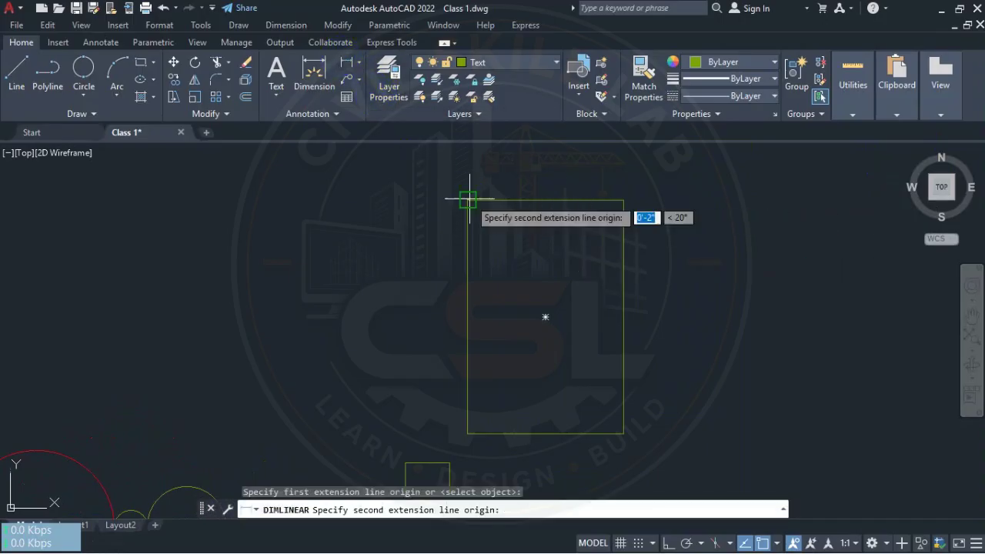
pyautogui.click(624, 200)
pyautogui.click(625, 185)
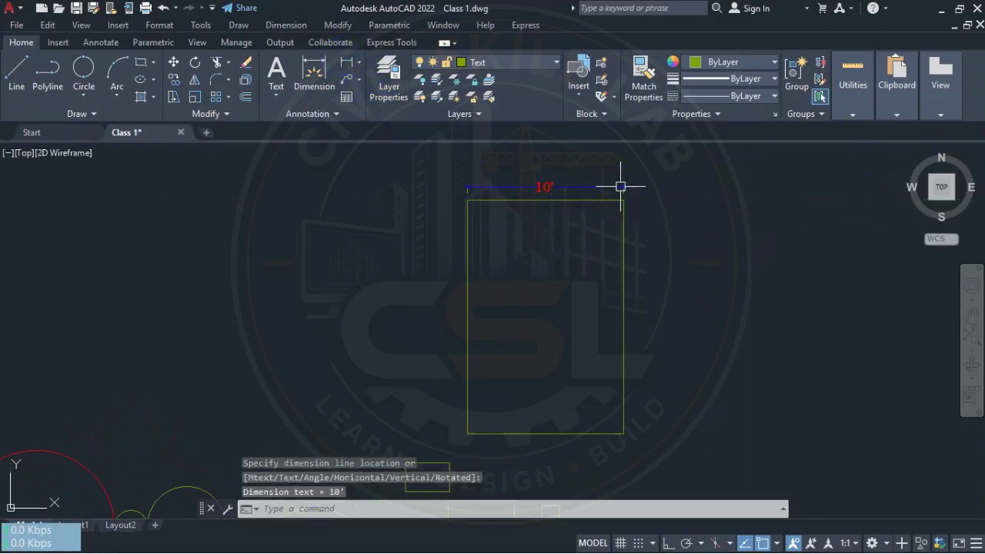
pyautogui.press('Return')
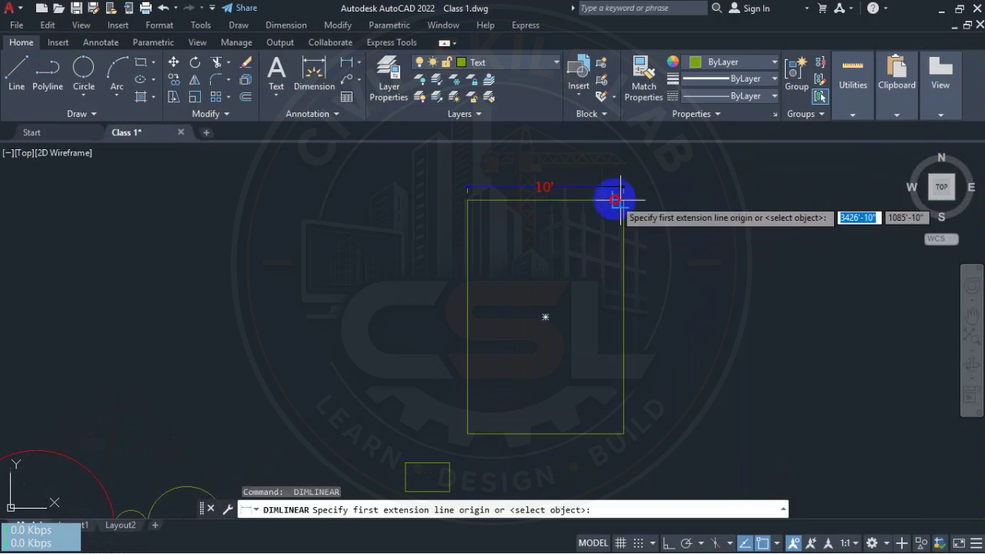
pyautogui.click(622, 200)
pyautogui.click(623, 434)
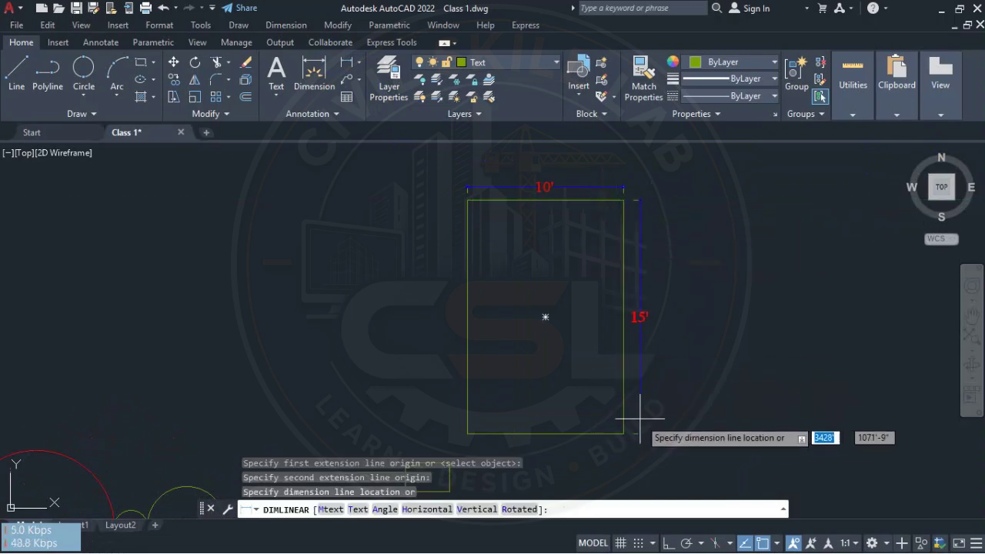
pyautogui.click(639, 406)
# Use the REC command to draw a rectangle 10' wide by 5' high to the right of the dimensioned rectangle
pyautogui.moveTo(652, 324)
pyautogui.mouseDown(button='middle')
pyautogui.moveTo(667, 301)
pyautogui.moveTo(650, 288)
pyautogui.moveTo(642, 299)
pyautogui.mouseUp(button='middle')
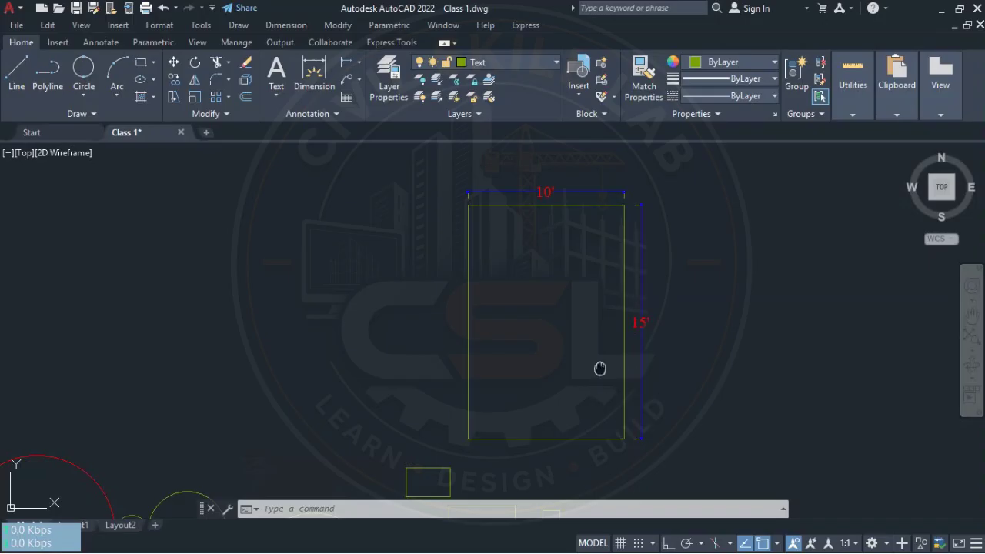
pyautogui.scroll(-3, 585, 350)
pyautogui.moveTo(496, 324); pyautogui.dragTo(480, 304, button='middle')
pyautogui.scroll(4, 496, 285)
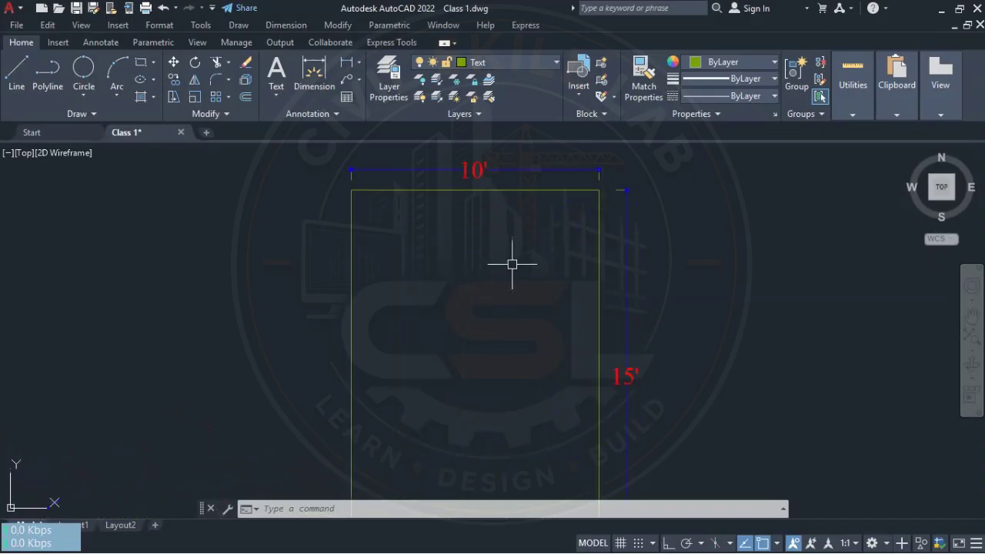
pyautogui.scroll(-2, 508, 269)
pyautogui.moveTo(594, 259); pyautogui.dragTo(499, 255, button='middle')
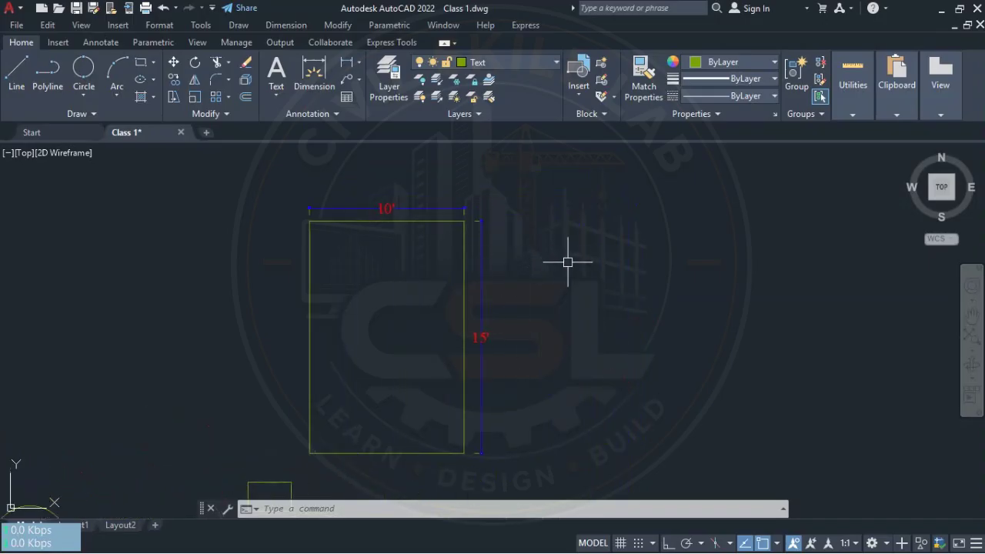
pyautogui.write('rec')
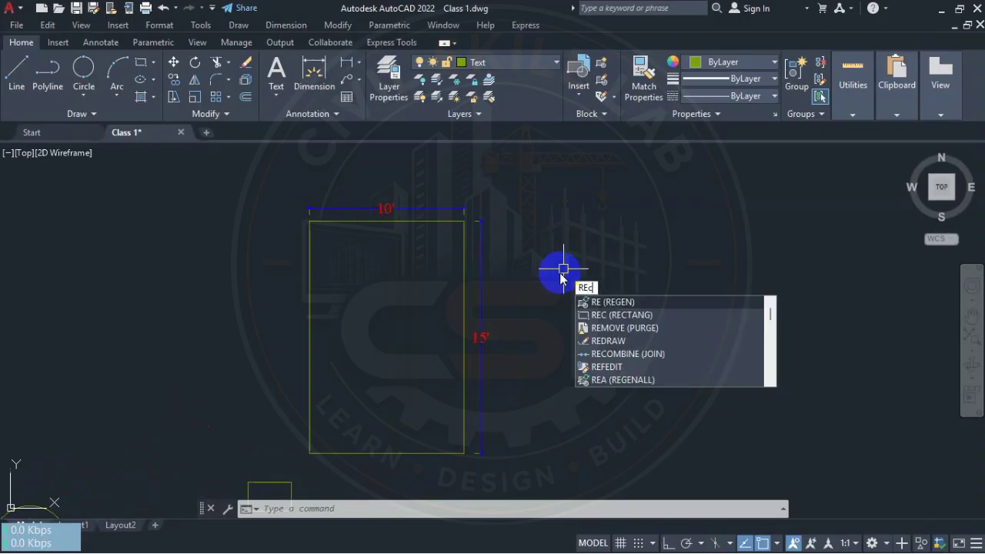
pyautogui.press('Return')
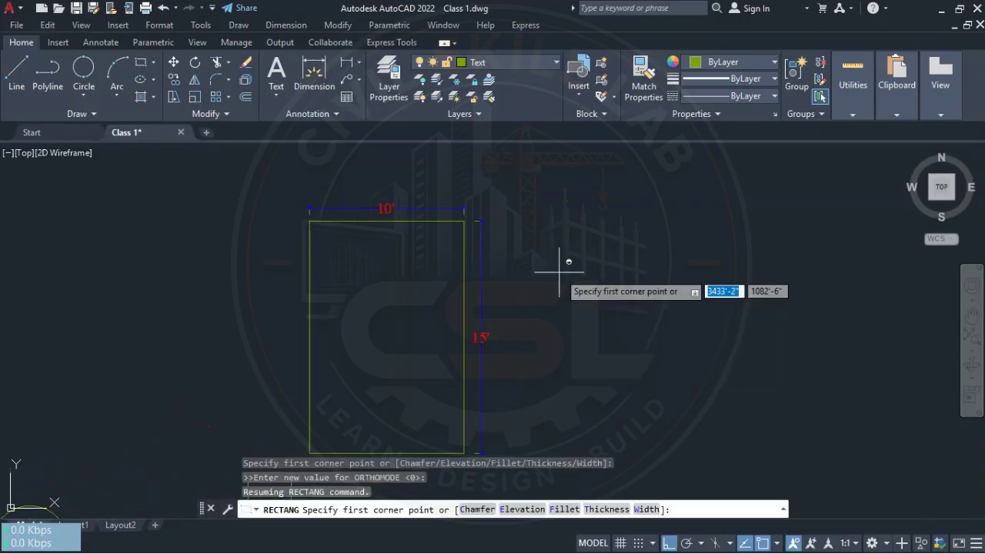
pyautogui.write('@')
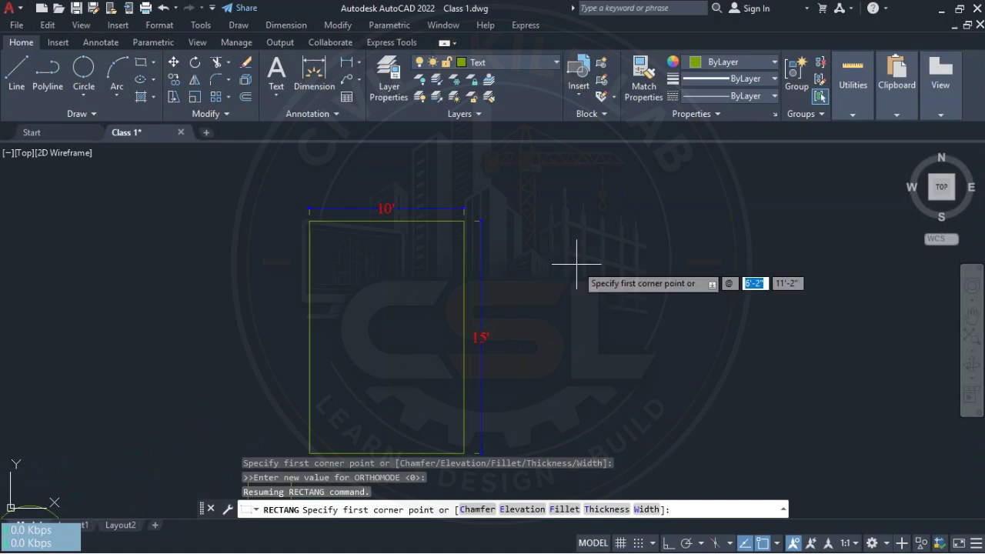
pyautogui.click(577, 264)
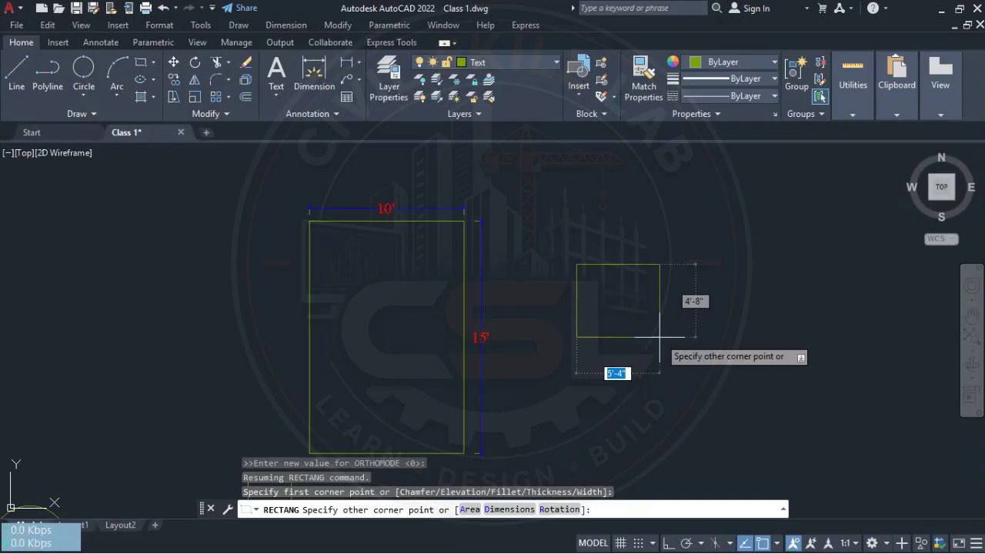
pyautogui.write('10')
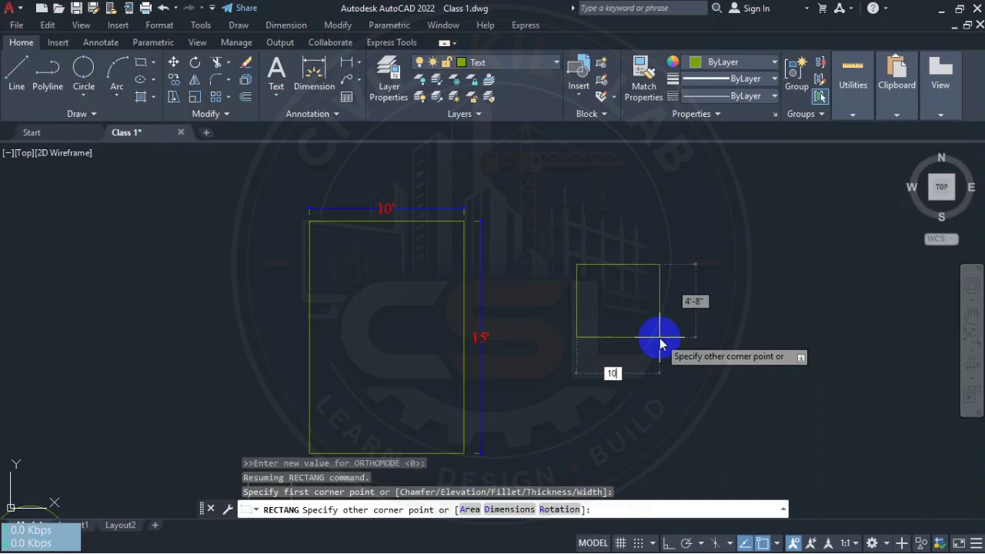
pyautogui.write("'")
pyautogui.press('Tab')
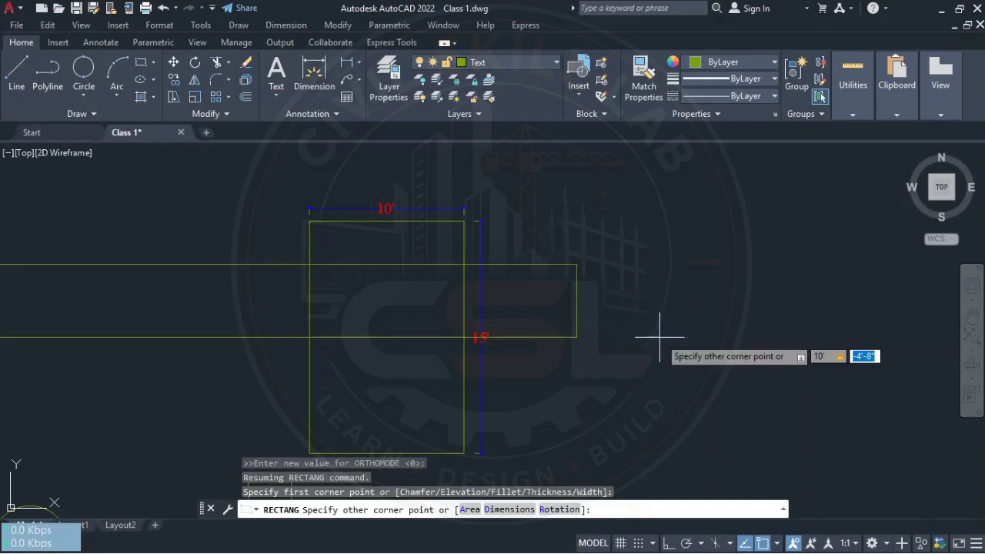
pyautogui.write("5'")
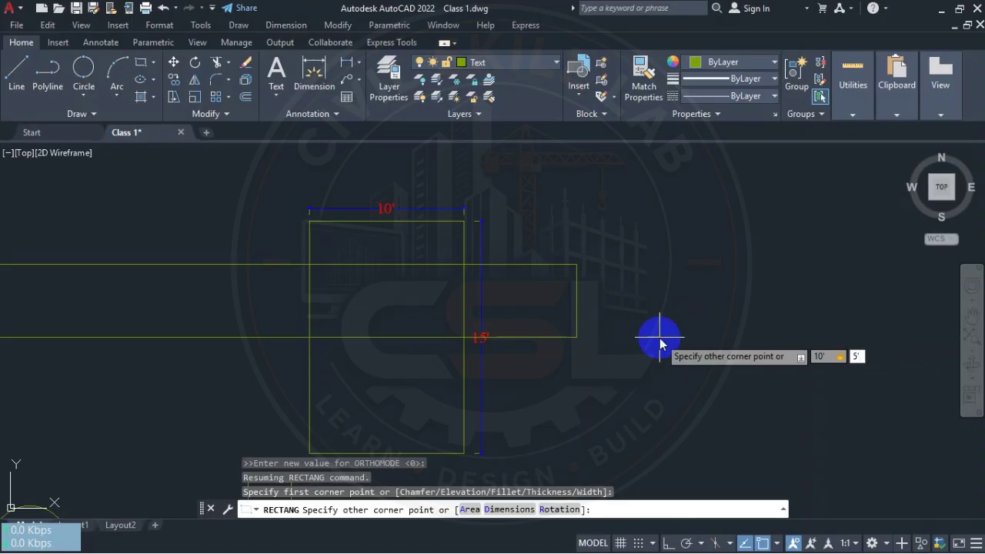
pyautogui.press('Return')
pyautogui.scroll(3, 685, 286)
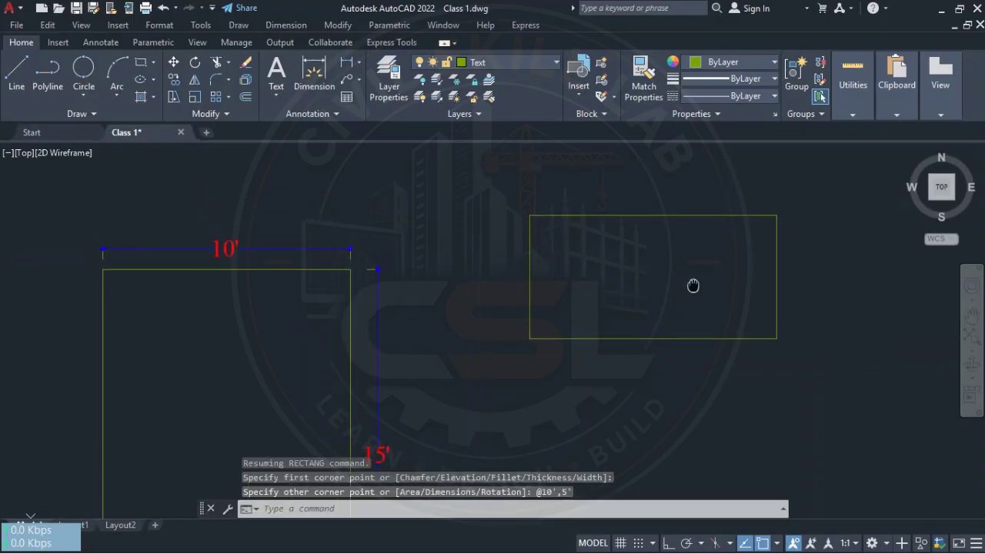
pyautogui.moveTo(667, 286); pyautogui.dragTo(692, 312, button='middle')
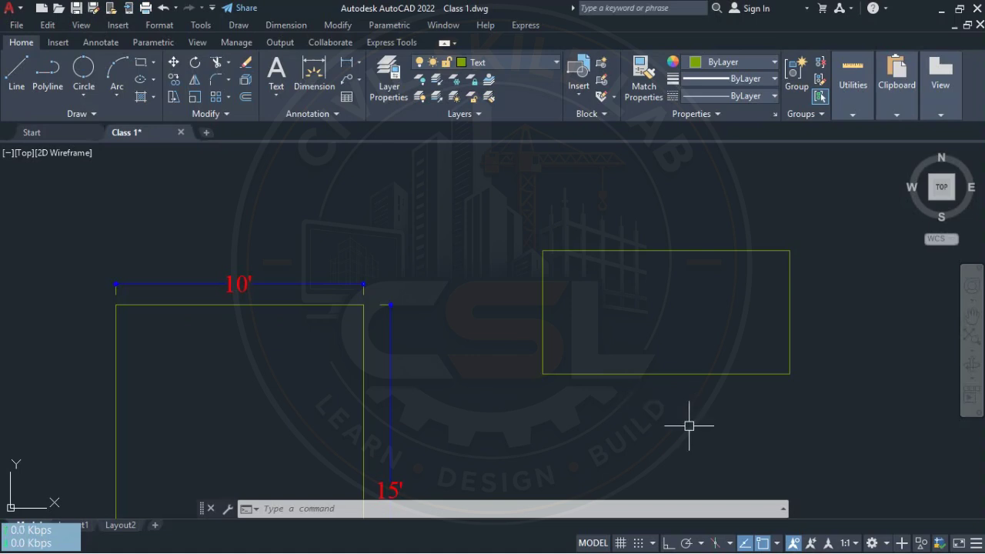
# Draw a wide, flat ellipse from its center in the empty space above the 10' by 15' and 10' by 5' rectangles
pyautogui.moveTo(627, 375)
pyautogui.mouseDown(button='middle')
pyautogui.moveTo(570, 373)
pyautogui.moveTo(572, 321)
pyautogui.moveTo(621, 286)
pyautogui.moveTo(644, 316)
pyautogui.mouseUp(button='middle')
pyautogui.scroll(-2, 570, 372)
pyautogui.scroll(-2, 643, 315)
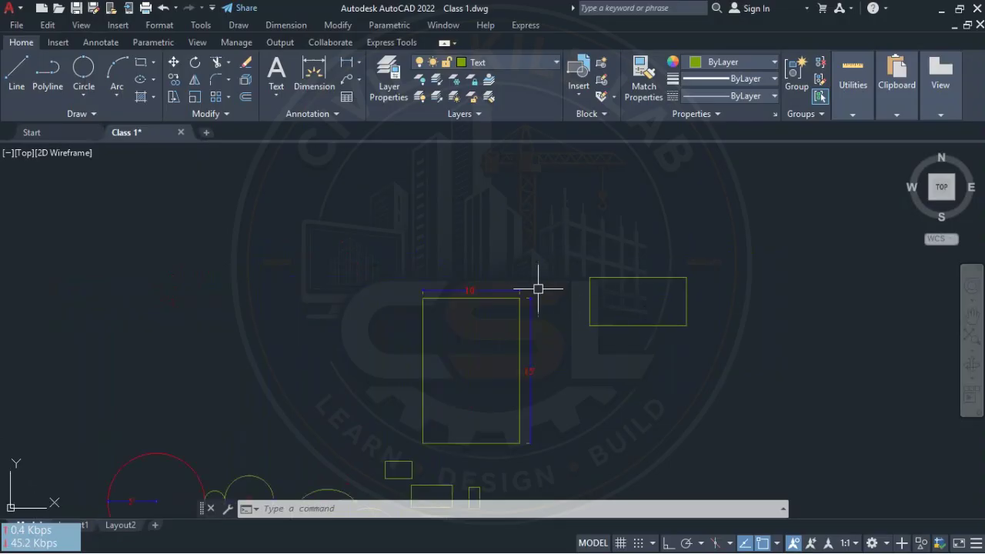
pyautogui.scroll(4, 539, 285)
pyautogui.moveTo(567, 305)
pyautogui.mouseDown(button='middle')
pyautogui.moveTo(535, 244)
pyautogui.moveTo(517, 306)
pyautogui.moveTo(539, 288)
pyautogui.moveTo(511, 321)
pyautogui.mouseUp(button='middle')
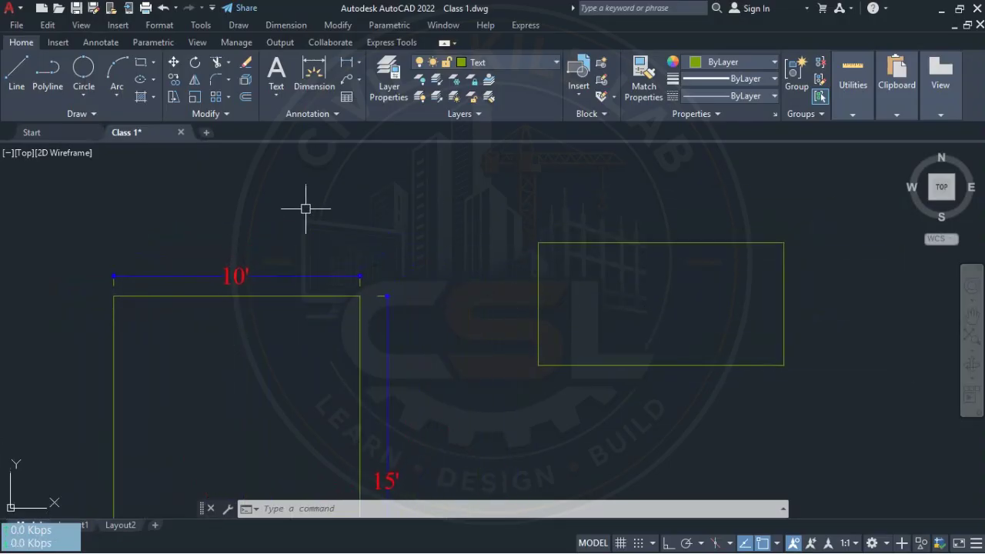
pyautogui.click(140, 80)
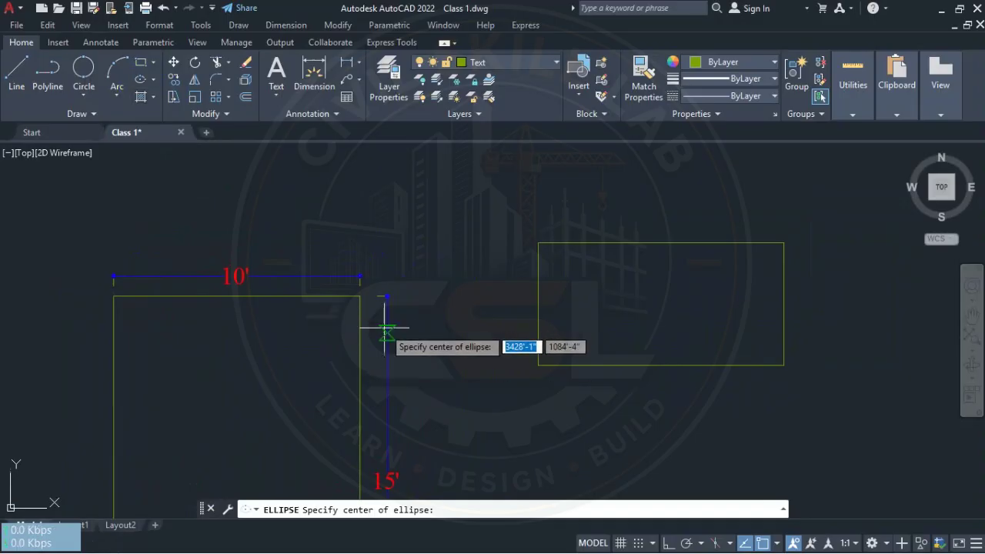
pyautogui.scroll(-2, 341, 395)
pyautogui.click(377, 245)
pyautogui.click(374, 363)
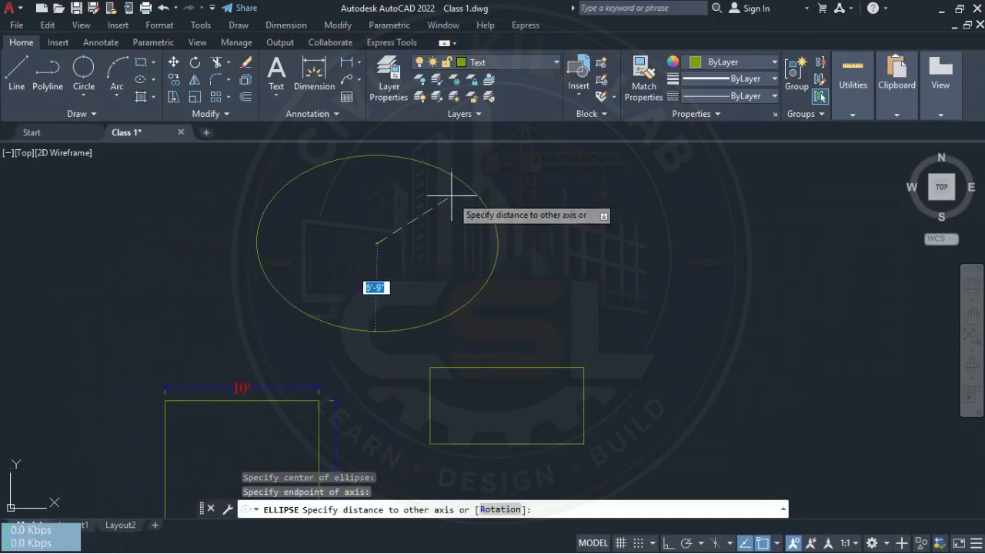
pyautogui.click(377, 205)
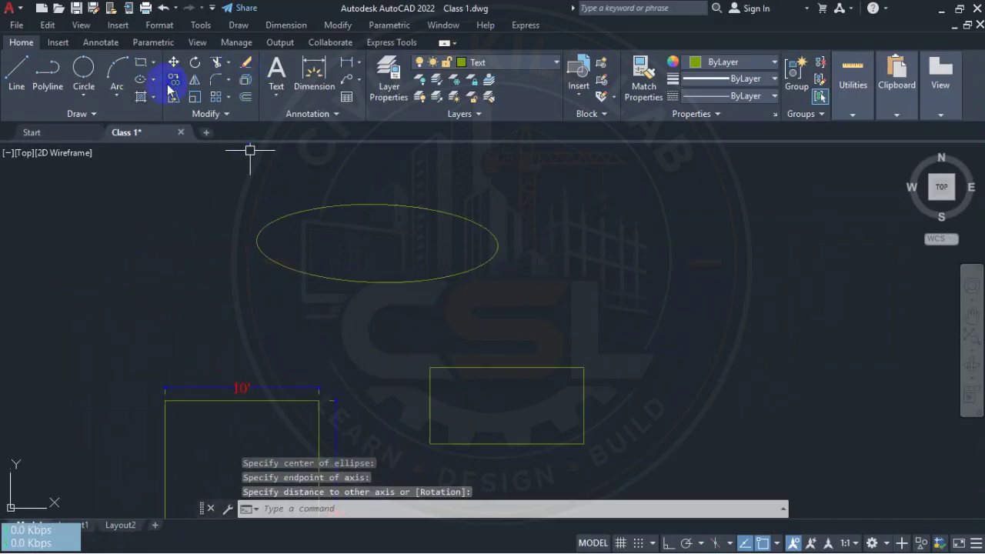
# Draw a second center-based ellipse, wider and flatter, to the right of the first one
pyautogui.click(136, 82)
pyautogui.moveTo(769, 248)
pyautogui.mouseDown(button='middle')
pyautogui.moveTo(693, 289)
pyautogui.moveTo(631, 287)
pyautogui.mouseUp(button='middle')
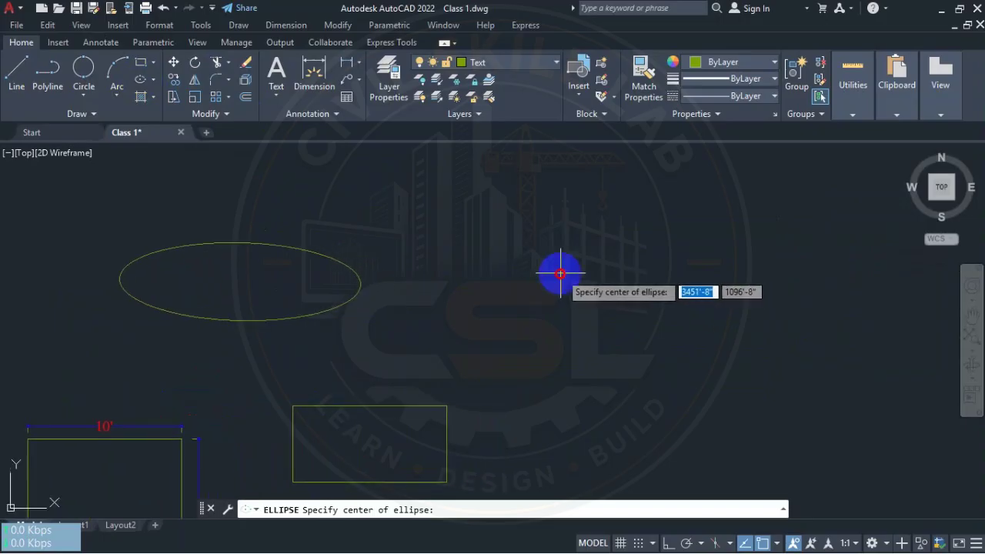
pyautogui.click(562, 274)
pyautogui.click(725, 273)
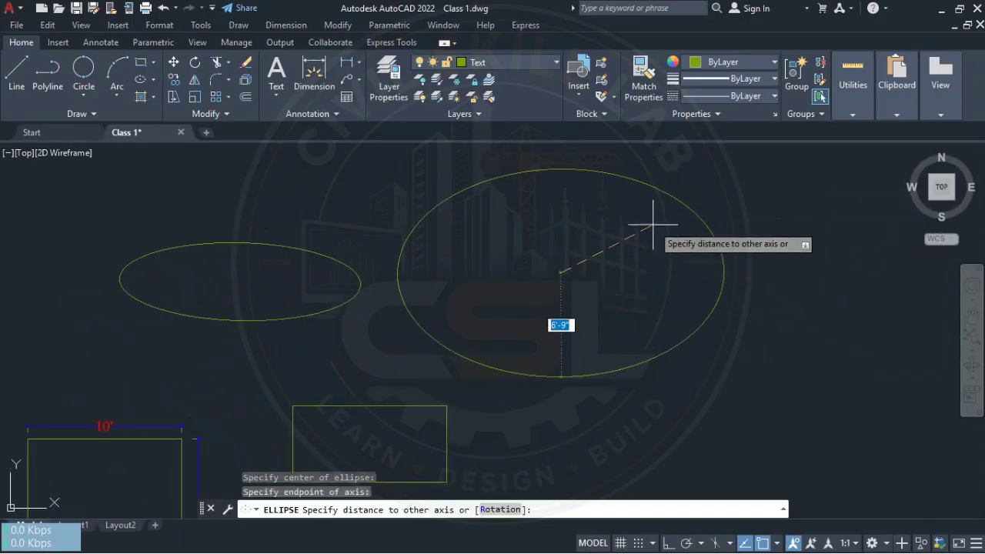
pyautogui.click(570, 224)
pyautogui.scroll(-3, 662, 217)
pyautogui.moveTo(636, 259); pyautogui.dragTo(660, 234, button='middle')
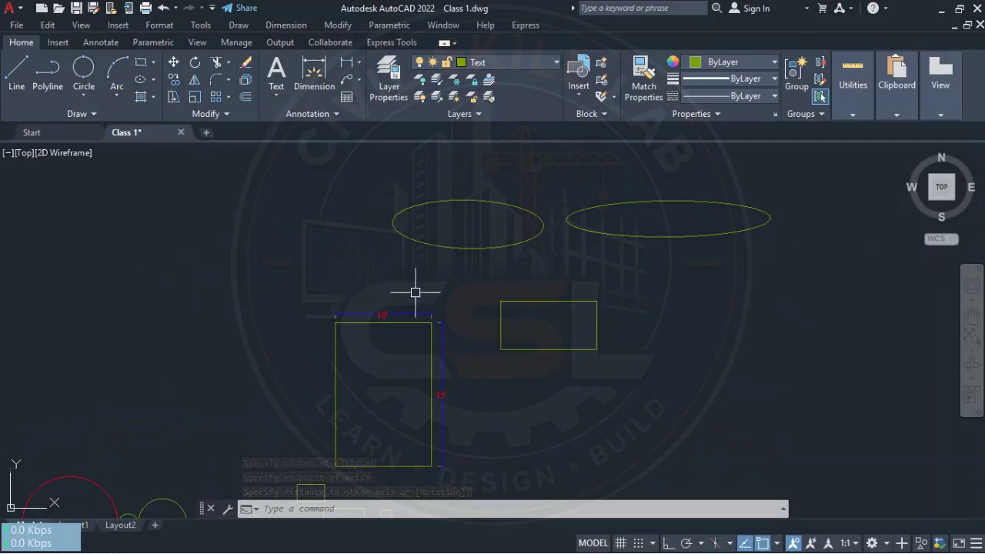
# Start the Hatch command and look through the full gallery of available hatch patterns
pyautogui.moveTo(464, 289); pyautogui.dragTo(403, 280, button='middle')
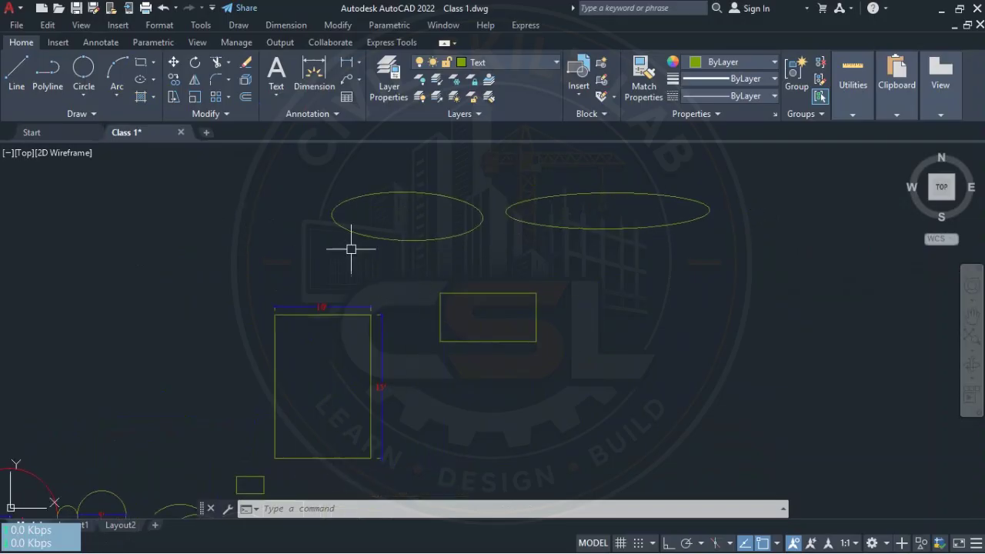
pyautogui.click(155, 100)
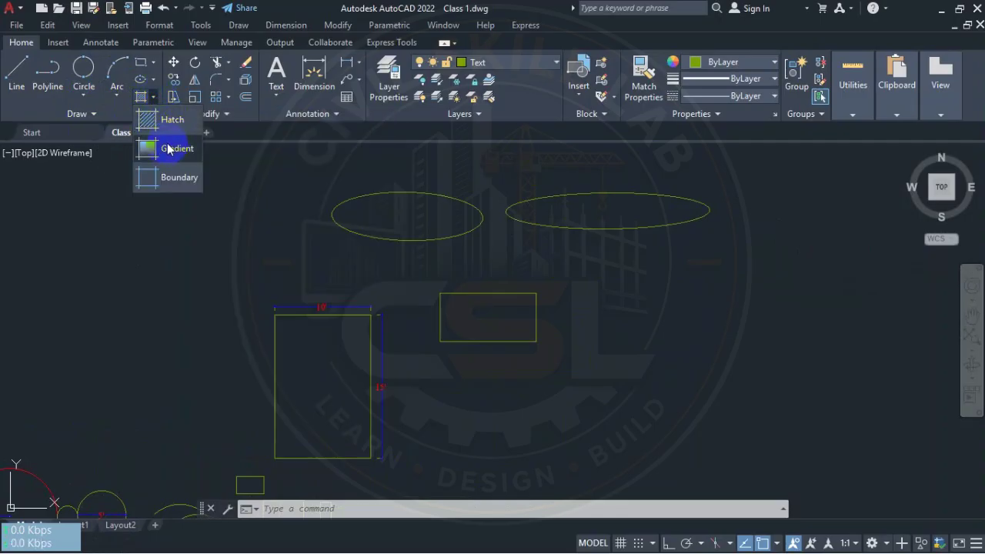
pyautogui.click(143, 100)
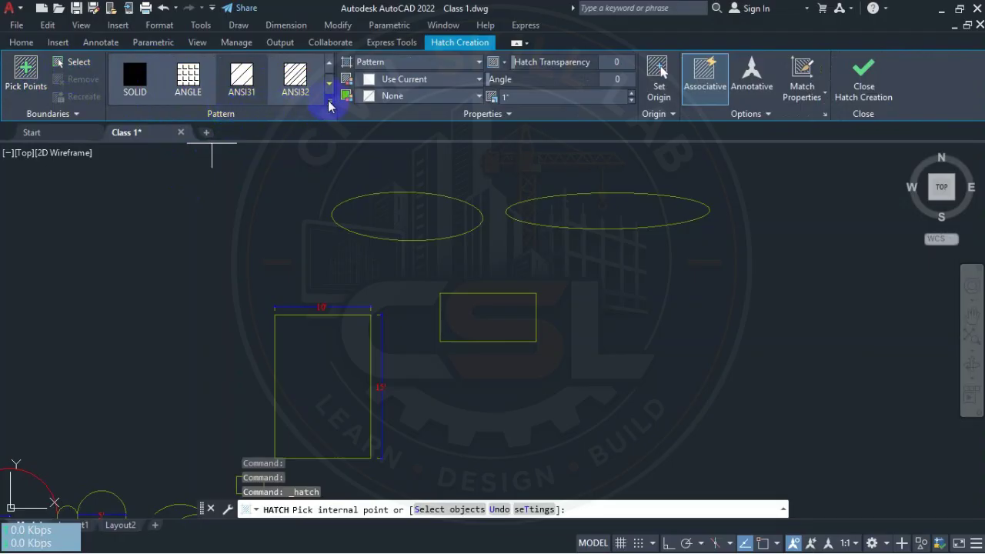
pyautogui.click(329, 101)
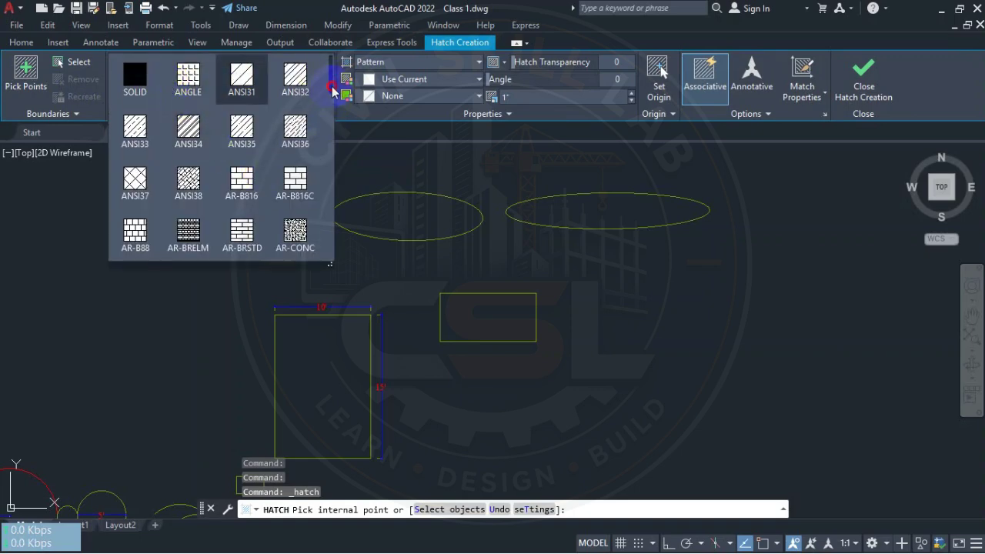
pyautogui.moveTo(332, 86)
pyautogui.mouseDown()
pyautogui.moveTo(332, 257)
pyautogui.moveTo(336, 81)
pyautogui.mouseUp()
pyautogui.click(131, 92)
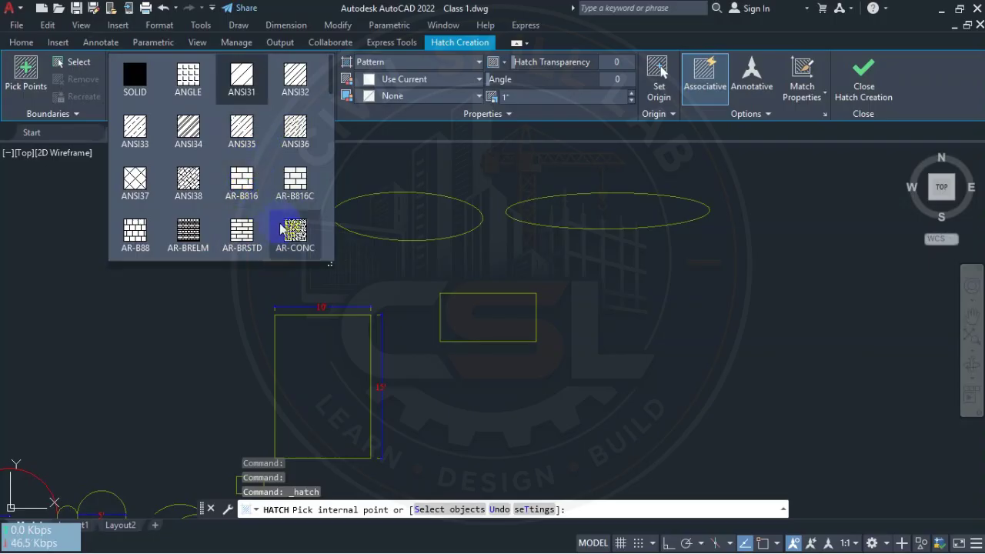
pyautogui.scroll(-1, 295, 228)
pyautogui.scroll(-1, 297, 190)
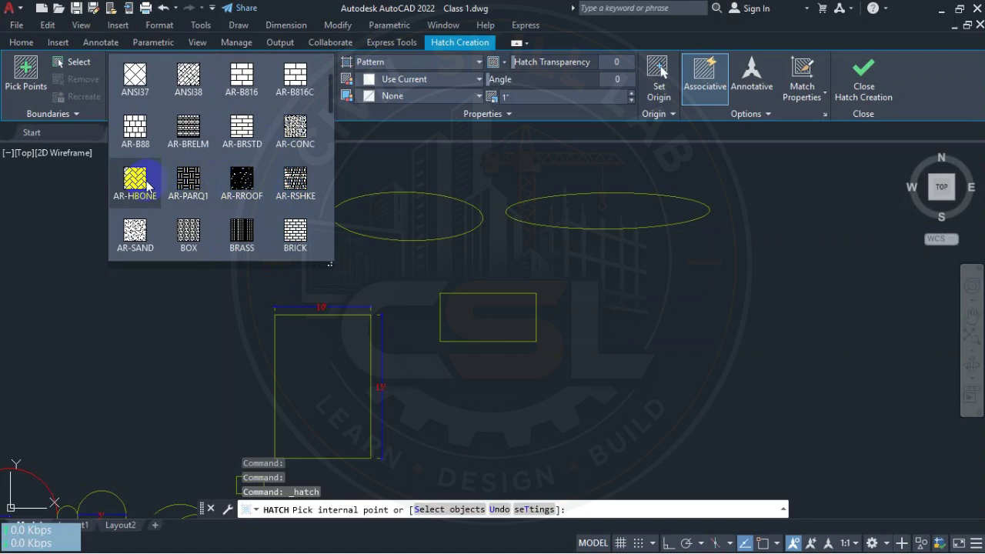
pyautogui.scroll(-1, 146, 185)
pyautogui.scroll(-1, 287, 197)
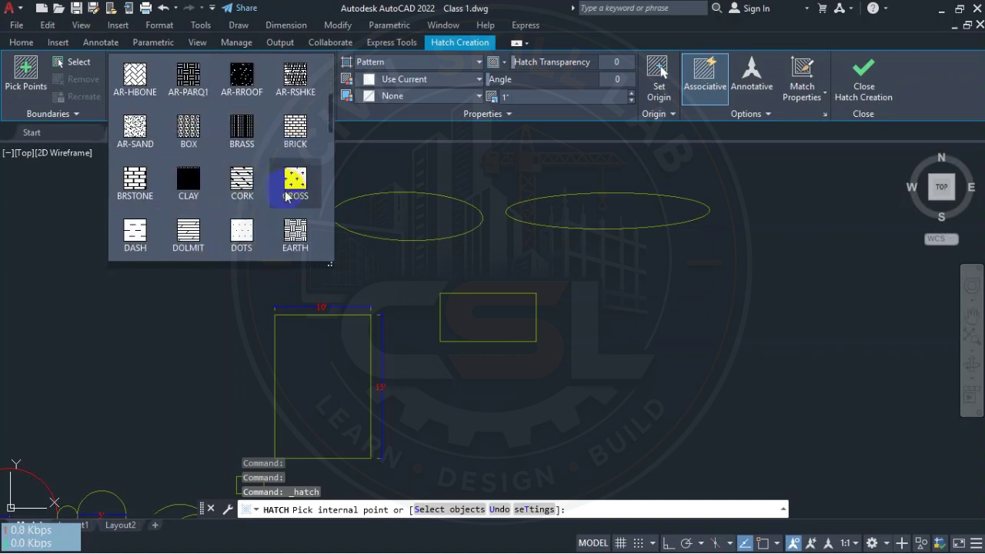
pyautogui.scroll(-1, 286, 197)
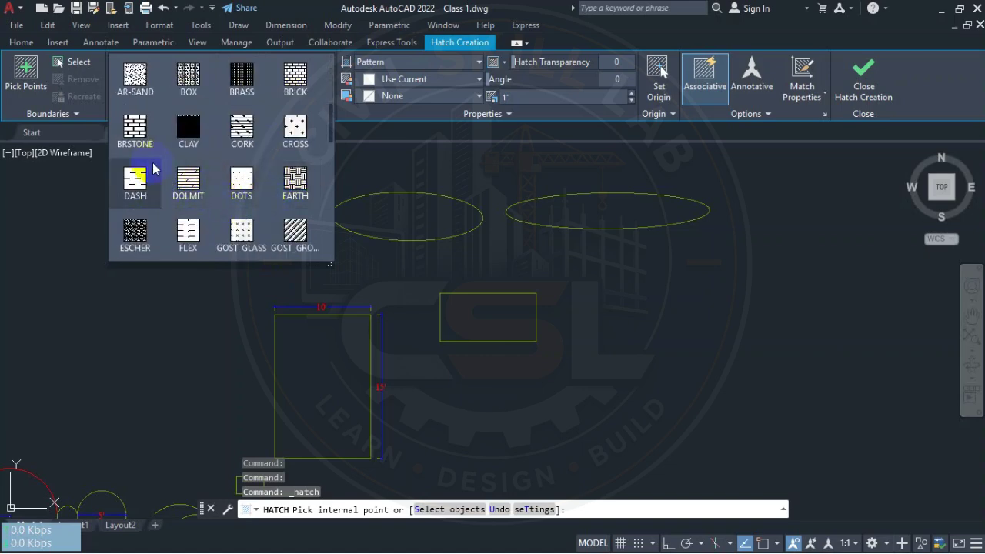
pyautogui.scroll(-1, 154, 171)
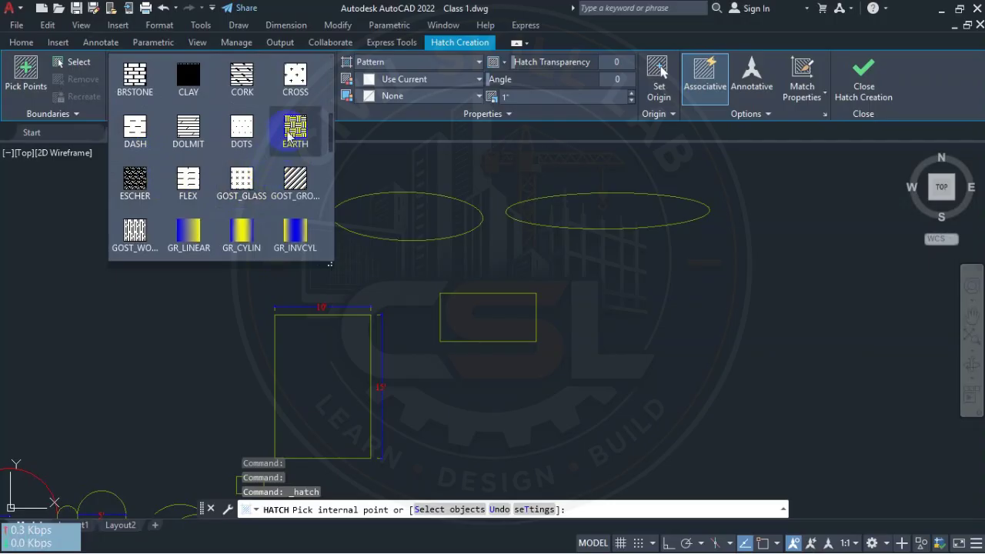
pyautogui.scroll(-3, 209, 172)
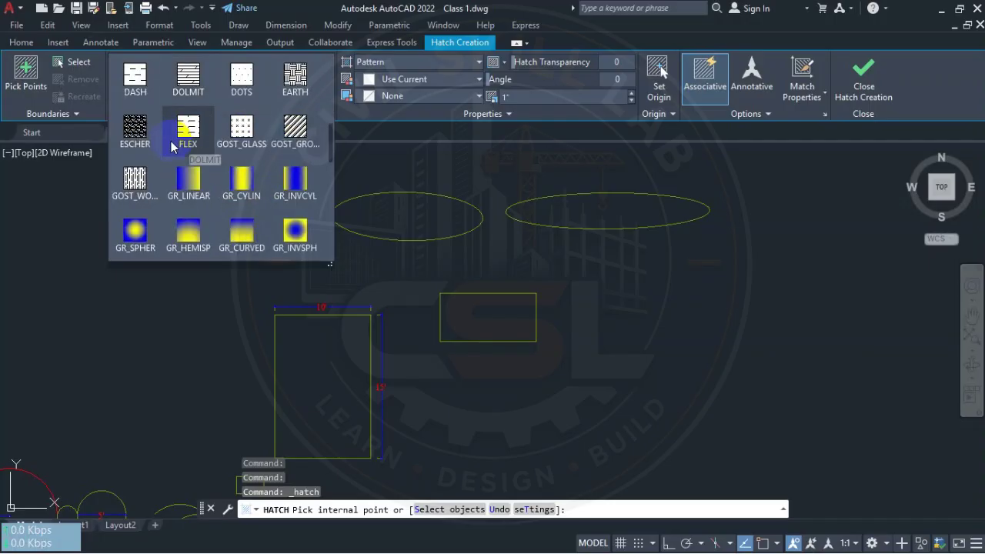
pyautogui.scroll(-2, 266, 197)
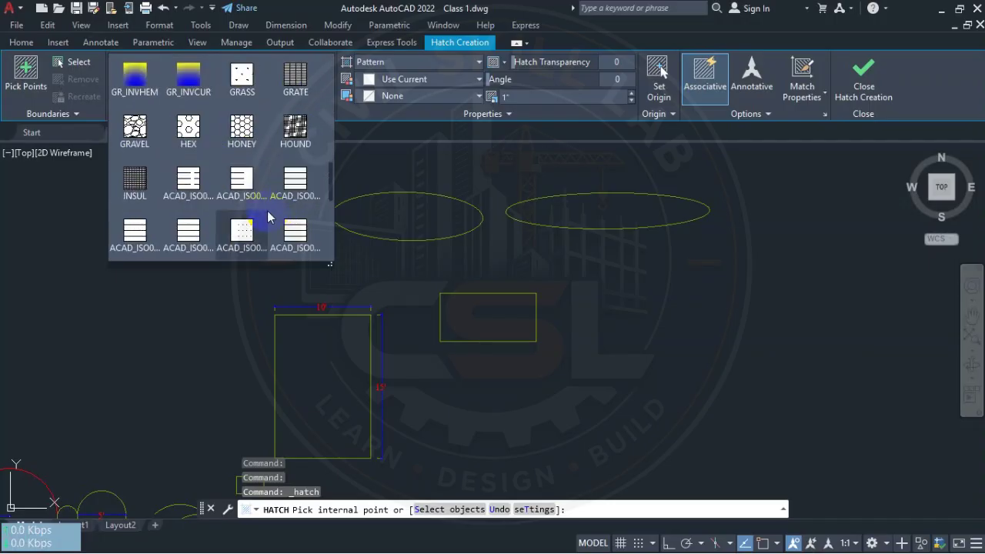
pyautogui.scroll(-3, 265, 198)
pyautogui.scroll(3, 265, 198)
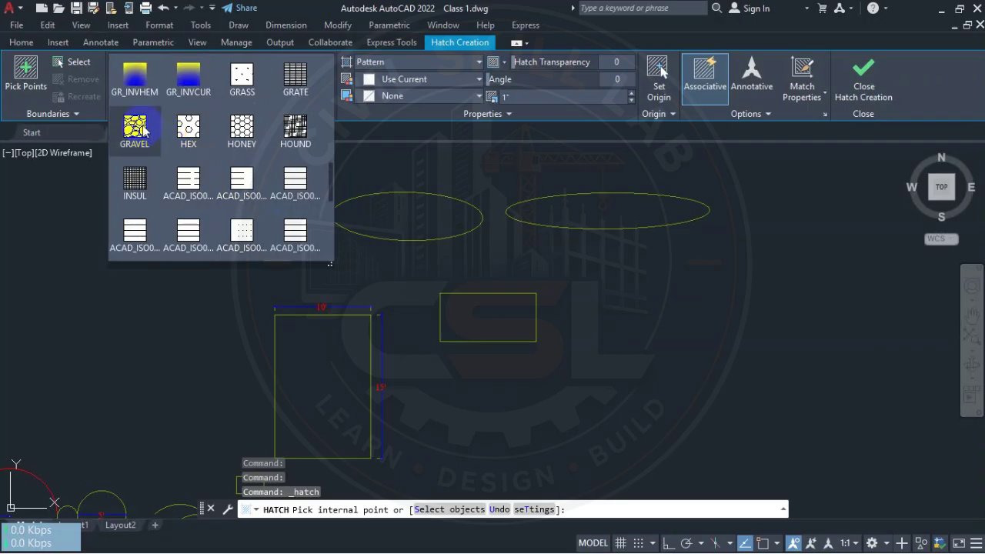
pyautogui.scroll(-4, 186, 168)
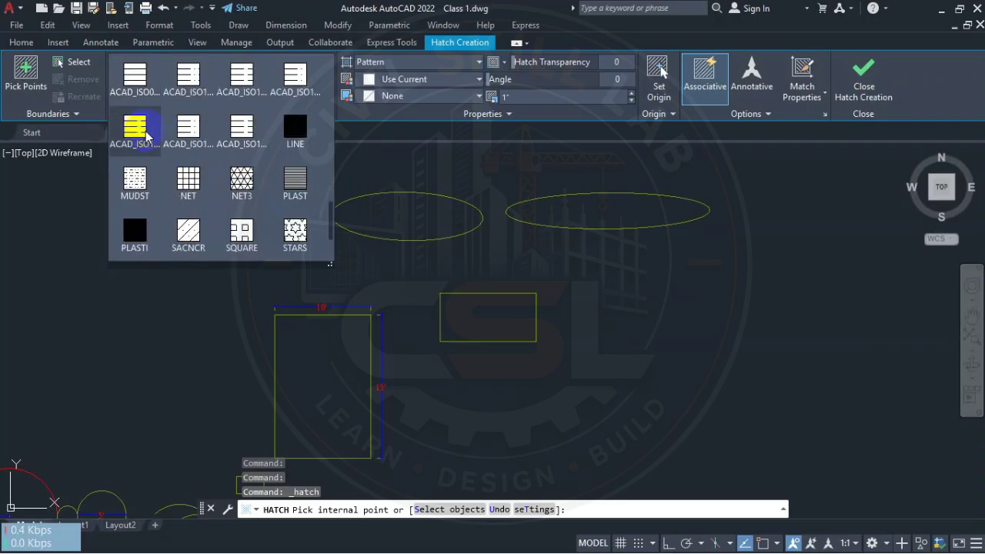
pyautogui.scroll(-1, 186, 168)
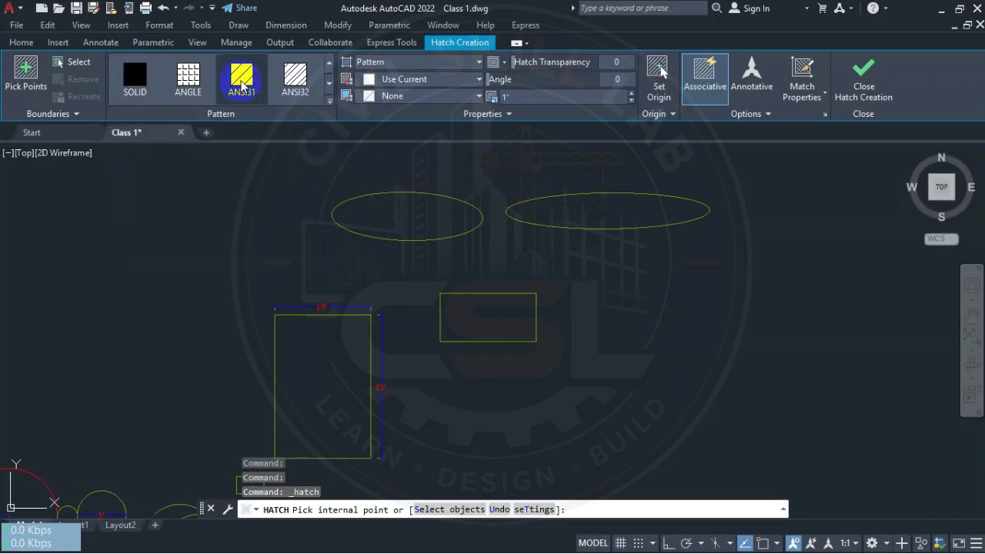
# Hatch the inside of the first ellipse with the ANSI31 pattern at a scale of 50
pyautogui.click(435, 218)
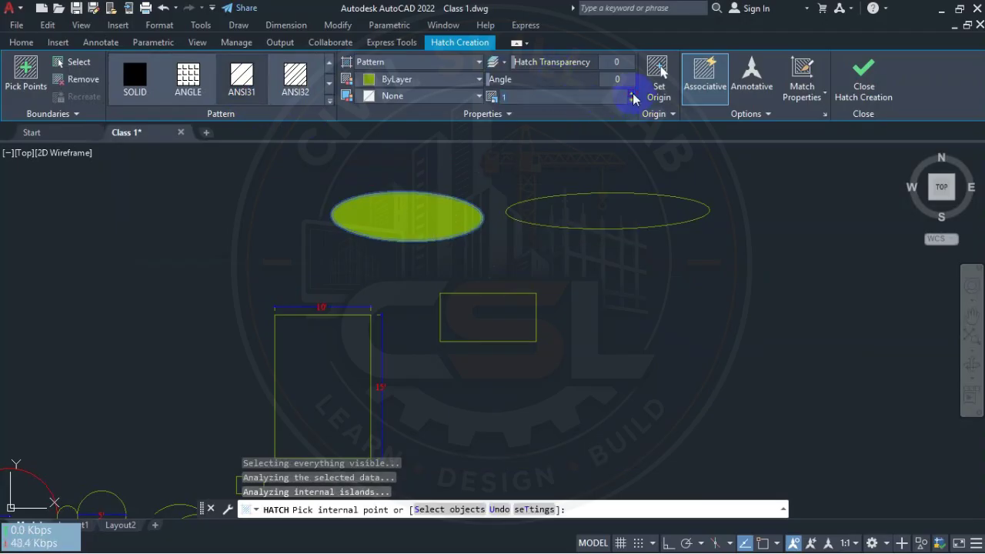
pyautogui.click(598, 96)
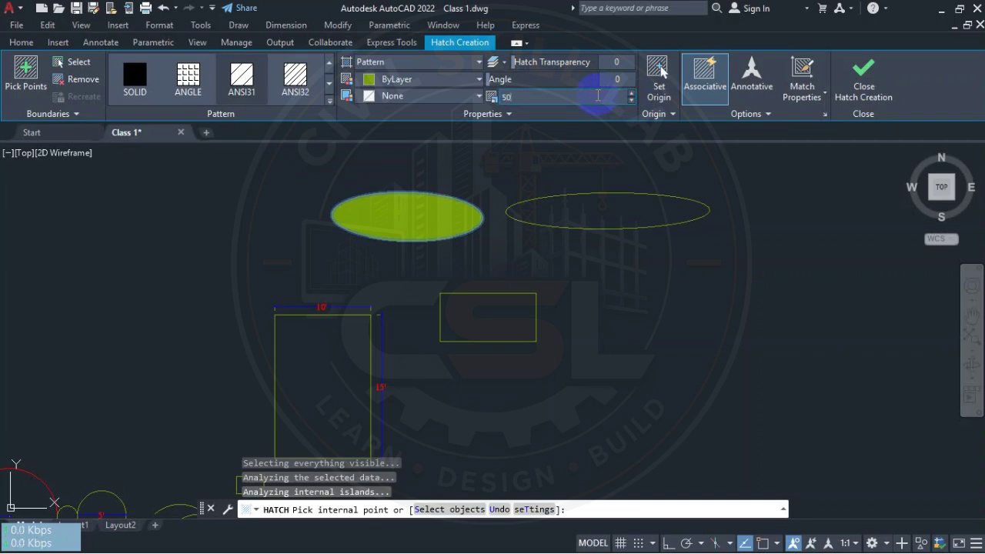
pyautogui.press('Return')
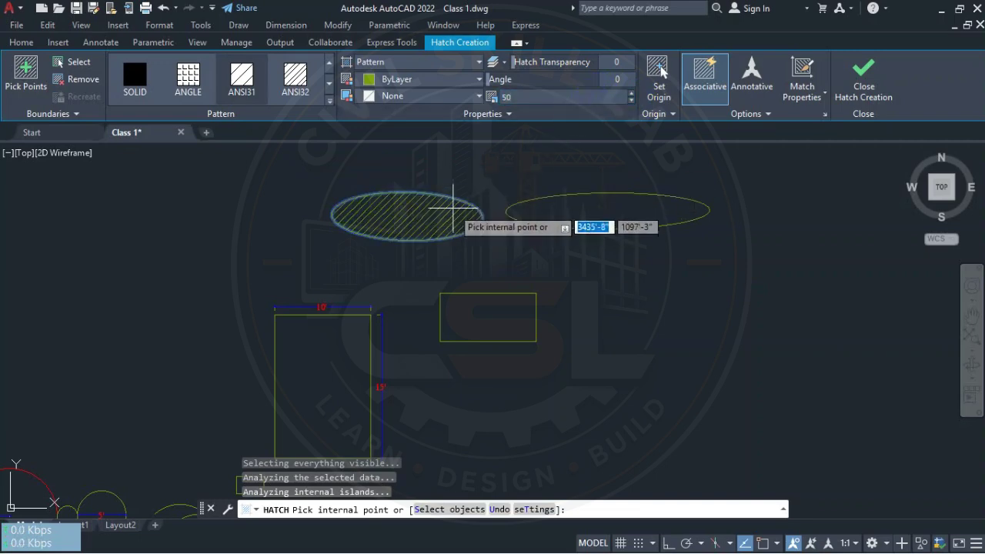
pyautogui.scroll(5, 454, 210)
pyautogui.moveTo(390, 231)
pyautogui.mouseDown(button='middle')
pyautogui.moveTo(398, 229)
pyautogui.moveTo(363, 165)
pyautogui.mouseUp(button='middle')
pyautogui.moveTo(298, 149)
pyautogui.mouseDown(button='middle')
pyautogui.moveTo(301, 222)
pyautogui.moveTo(335, 235)
pyautogui.mouseUp(button='middle')
pyautogui.scroll(2, 334, 235)
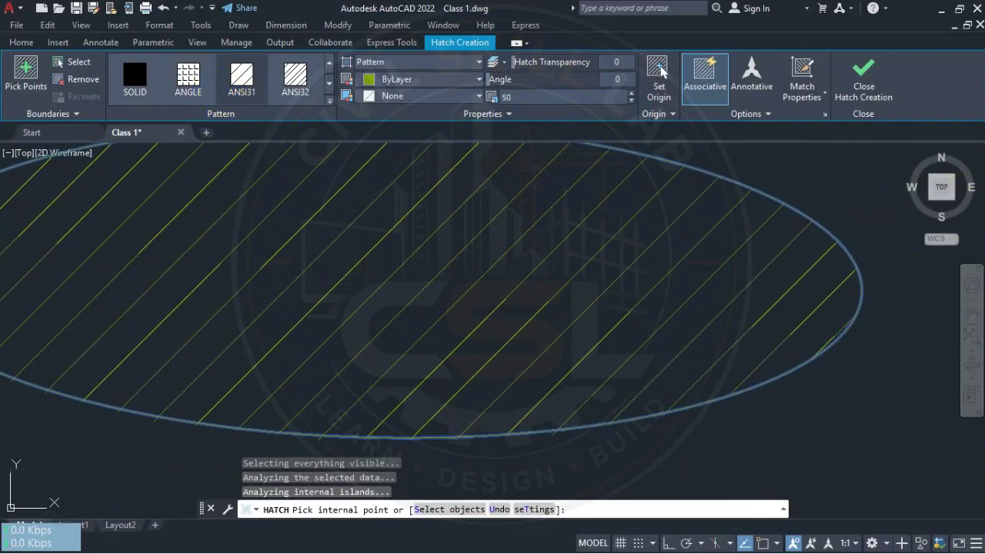
pyautogui.scroll(-2, 472, 189)
pyautogui.scroll(2, 473, 194)
pyautogui.scroll(-2, 454, 227)
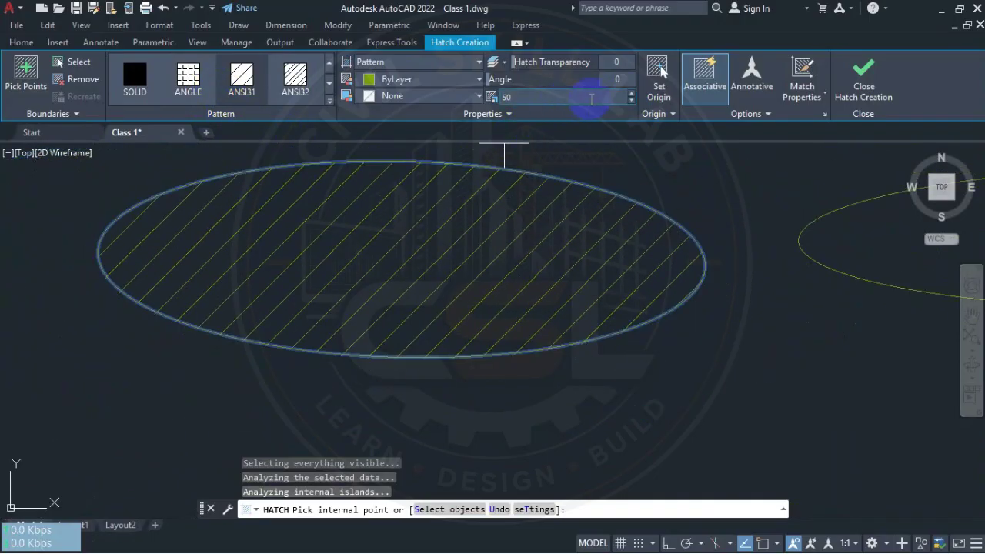
# Set the scale of the first ellipse's ANSI31 hatch to 80 and check the line spacing
pyautogui.moveTo(516, 97); pyautogui.dragTo(475, 98)
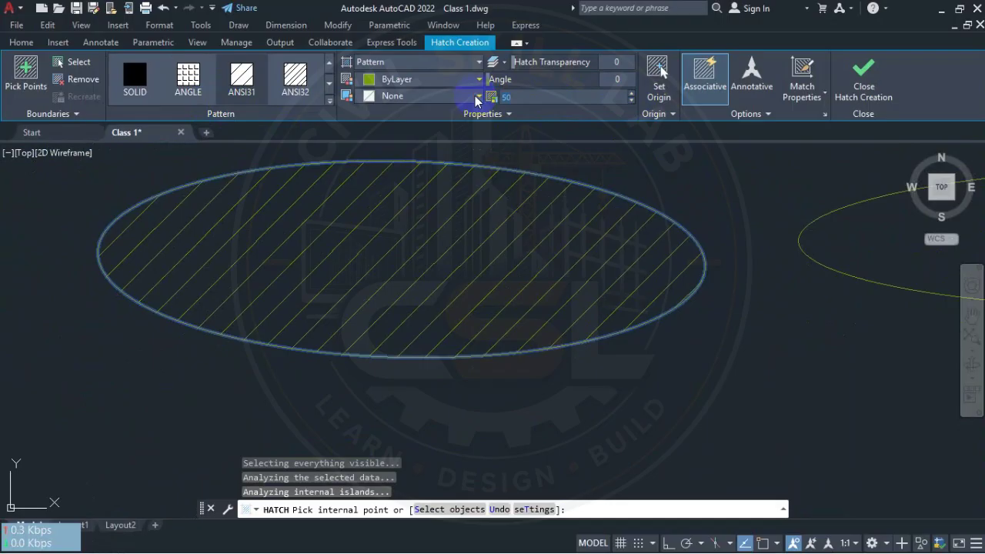
pyautogui.write('80')
pyautogui.scroll(-4, 478, 227)
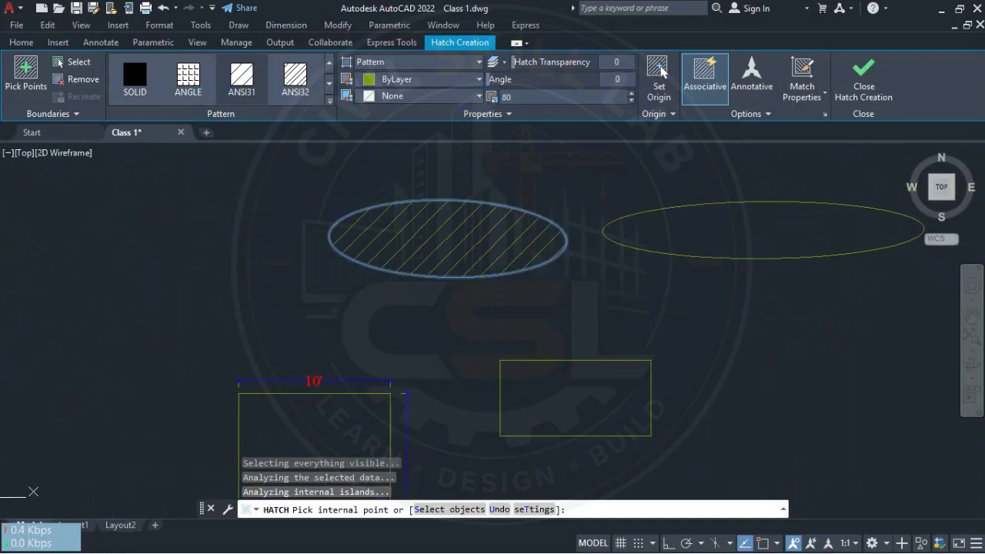
pyautogui.scroll(4, 416, 240)
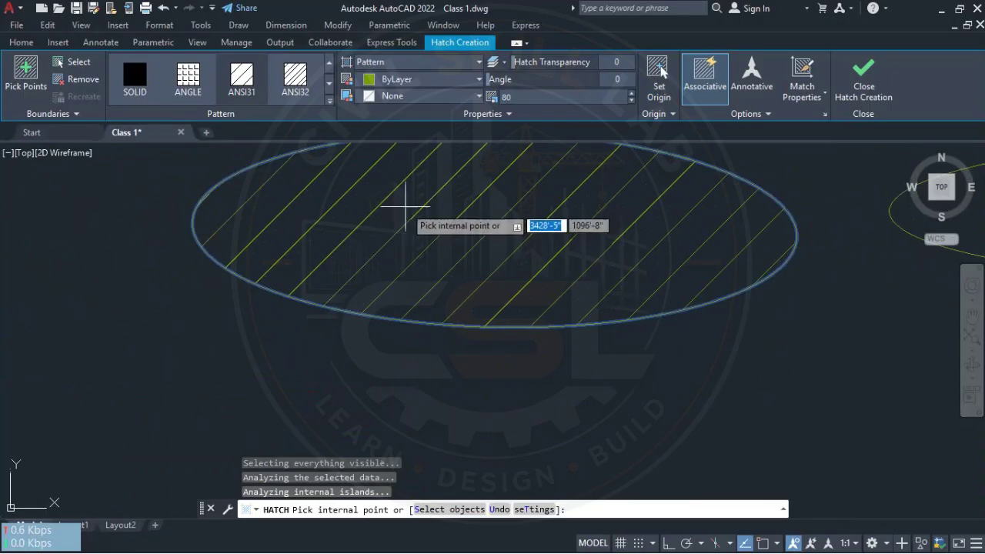
pyautogui.scroll(-5, 381, 259)
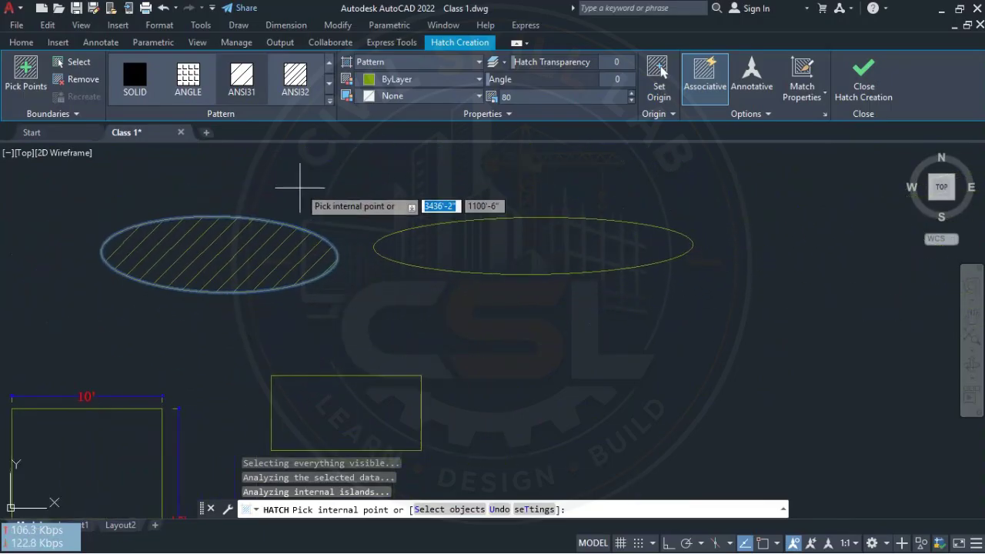
# Change the hatch pattern to SOLID and add the second, wider ellipse to the hatched areas
pyautogui.click(295, 81)
pyautogui.click(134, 80)
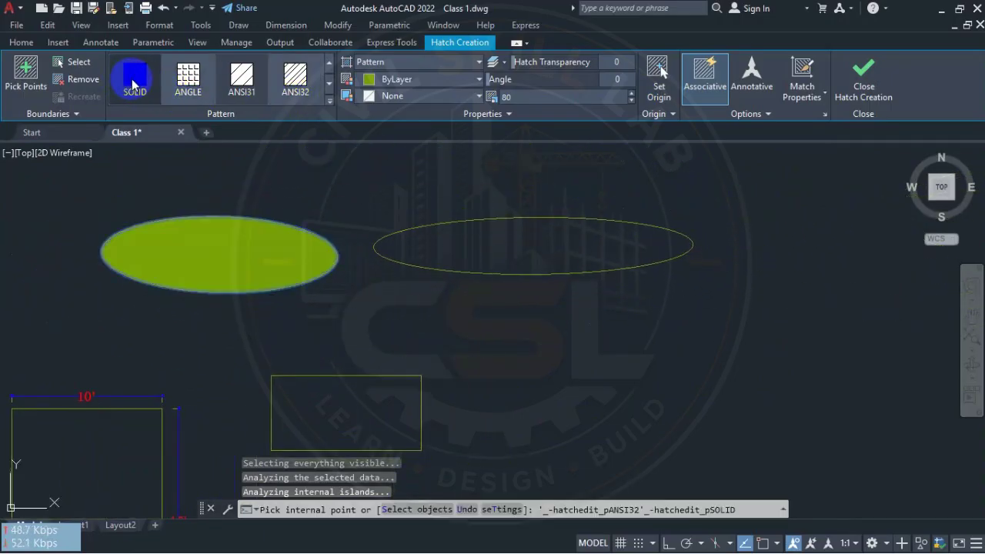
pyautogui.click(574, 235)
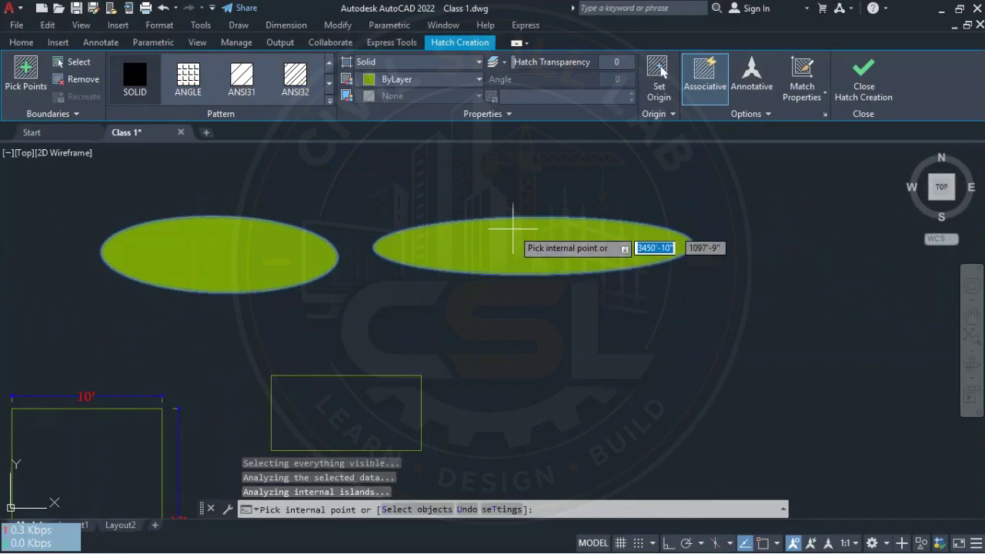
# Set the hatch color of both ellipses to red 205,32,39 and finish the hatch
pyautogui.click(442, 81)
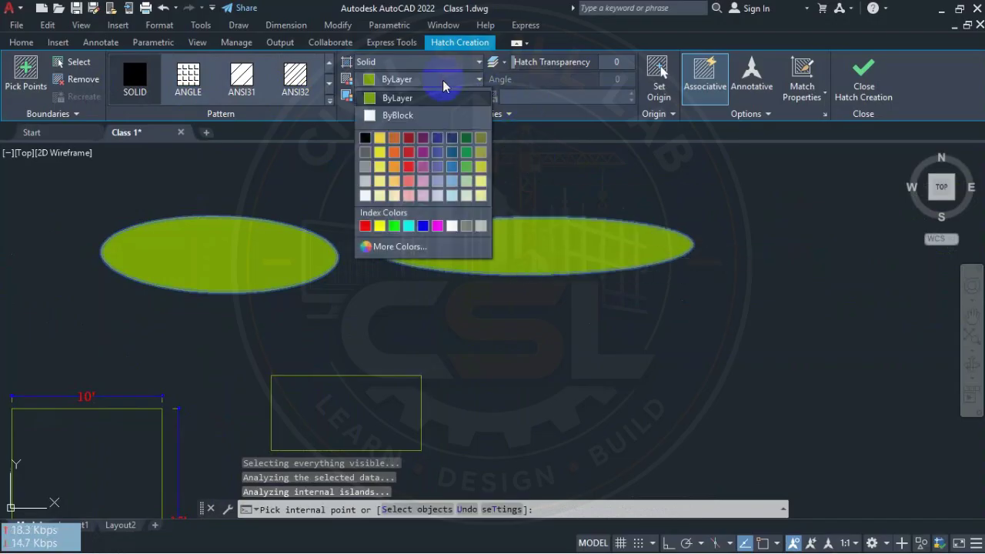
pyautogui.click(408, 166)
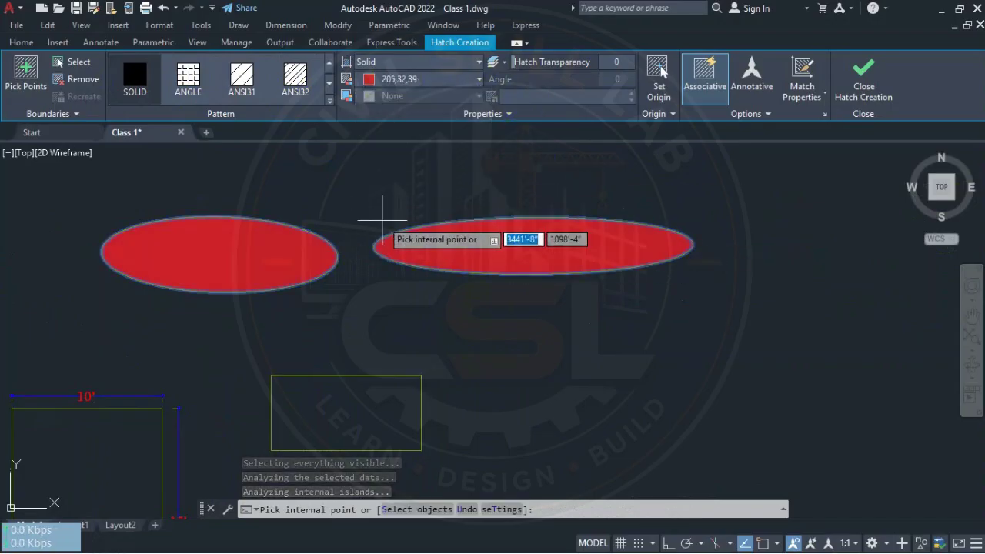
pyautogui.press('Escape')
pyautogui.click(383, 217)
pyautogui.click(224, 264)
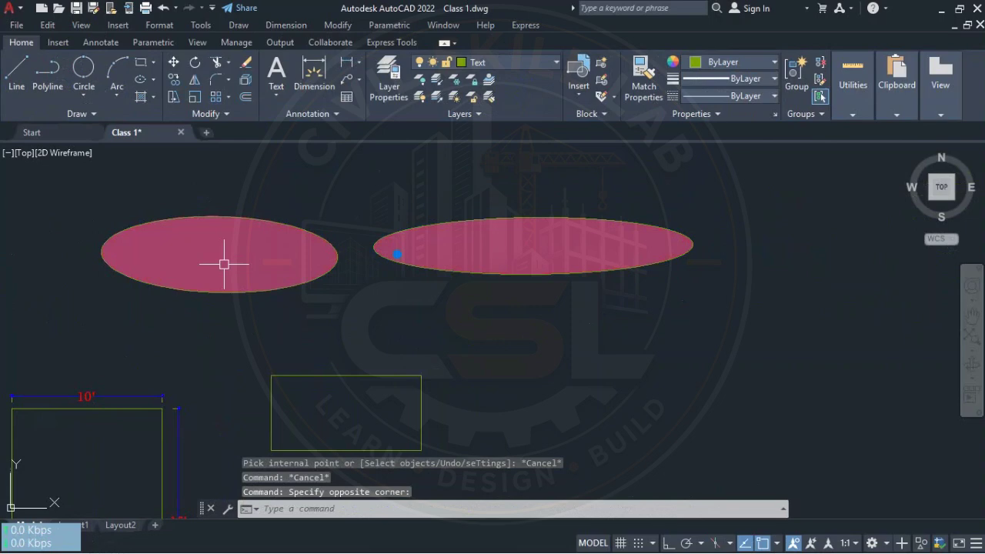
pyautogui.press('Escape')
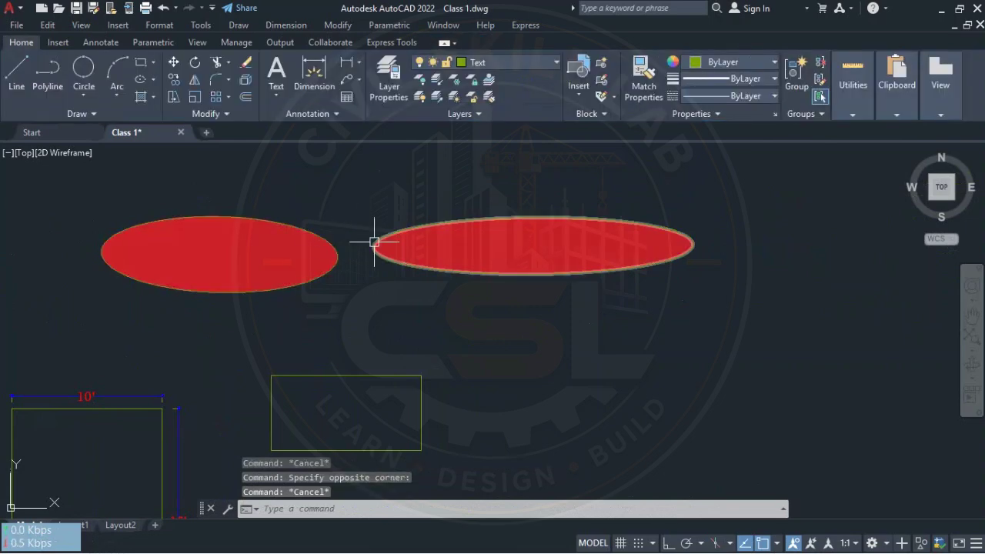
# Change the hatch of both ellipses to the AR-CONC pattern at a scale of 2 and inspect the fill
pyautogui.click(375, 242)
pyautogui.click(285, 248)
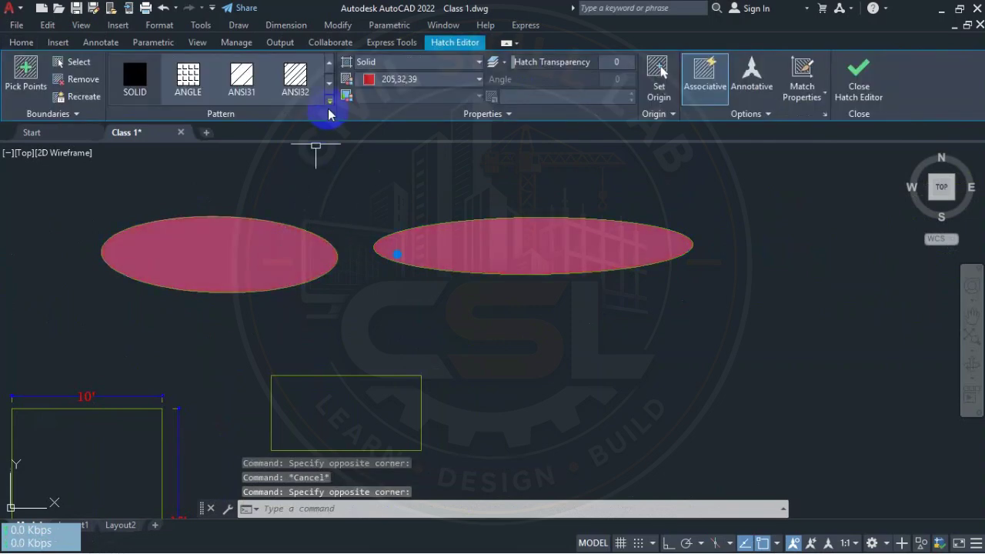
pyautogui.click(329, 100)
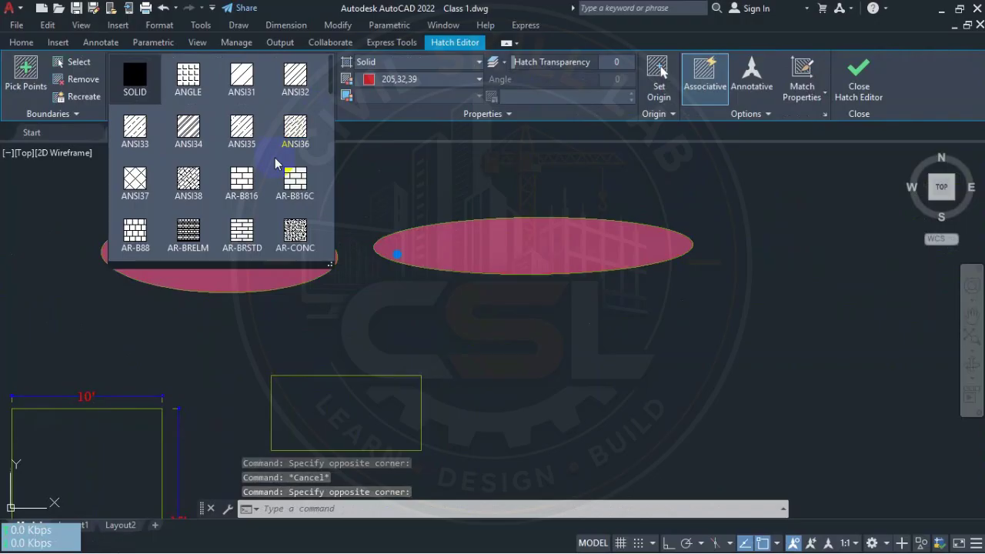
pyautogui.click(297, 232)
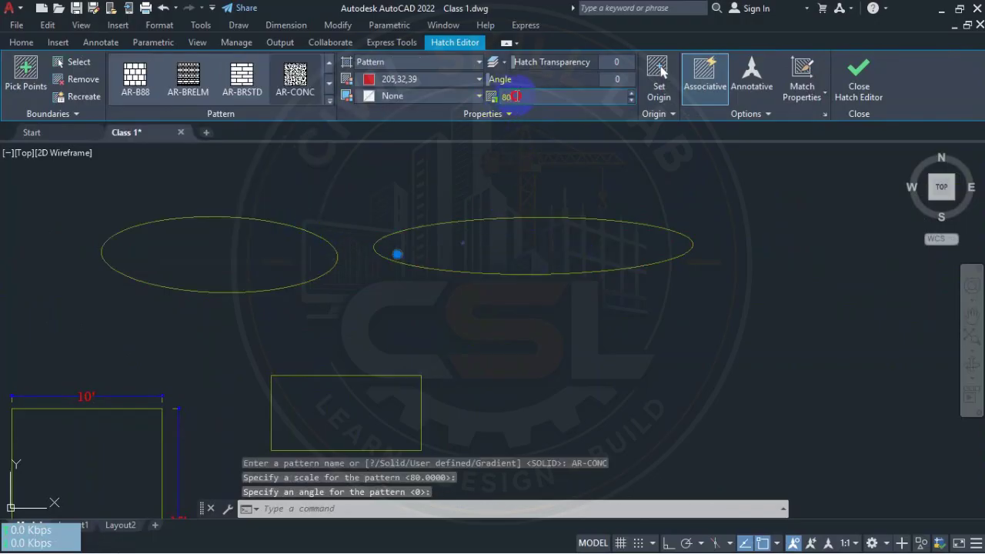
pyautogui.press('Return')
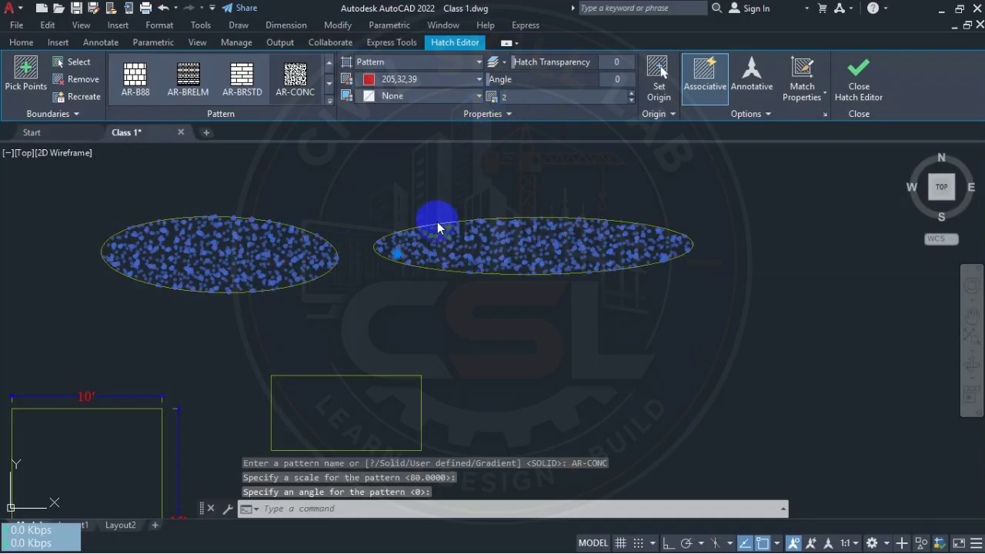
pyautogui.press('Escape')
pyautogui.scroll(2, 468, 256)
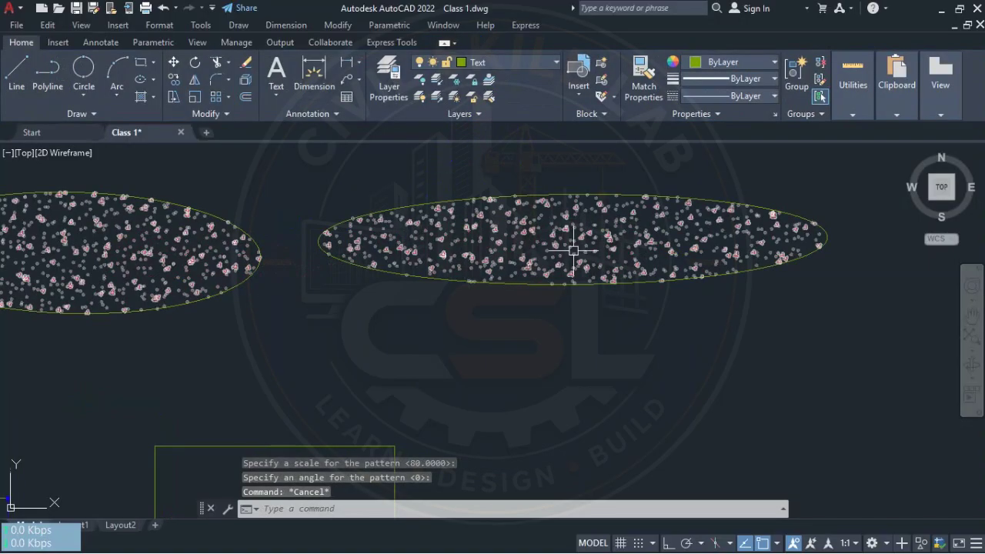
pyautogui.scroll(6, 576, 233)
pyautogui.moveTo(573, 258)
pyautogui.mouseDown(button='middle')
pyautogui.moveTo(489, 276)
pyautogui.moveTo(482, 231)
pyautogui.moveTo(451, 213)
pyautogui.moveTo(518, 209)
pyautogui.moveTo(505, 214)
pyautogui.mouseUp(button='middle')
pyautogui.scroll(-8, 492, 274)
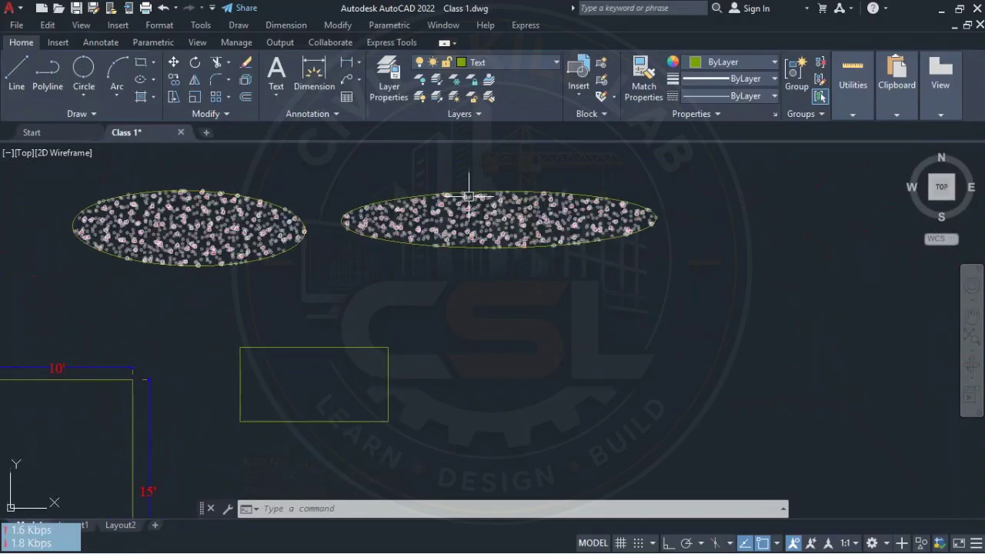
# Draw a freehand rectangle that encloses the second, wider hatched ellipse
pyautogui.click(141, 63)
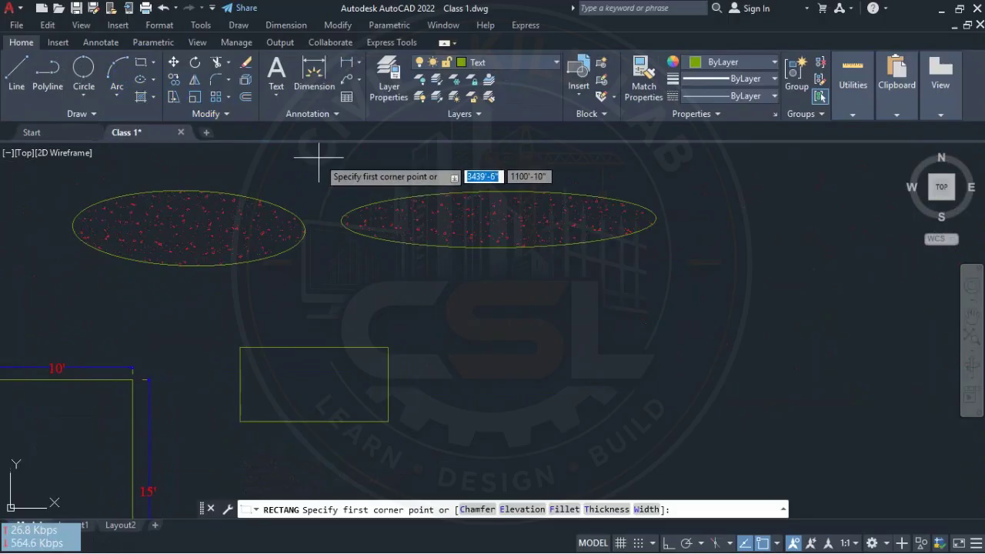
pyautogui.click(321, 157)
pyautogui.click(744, 297)
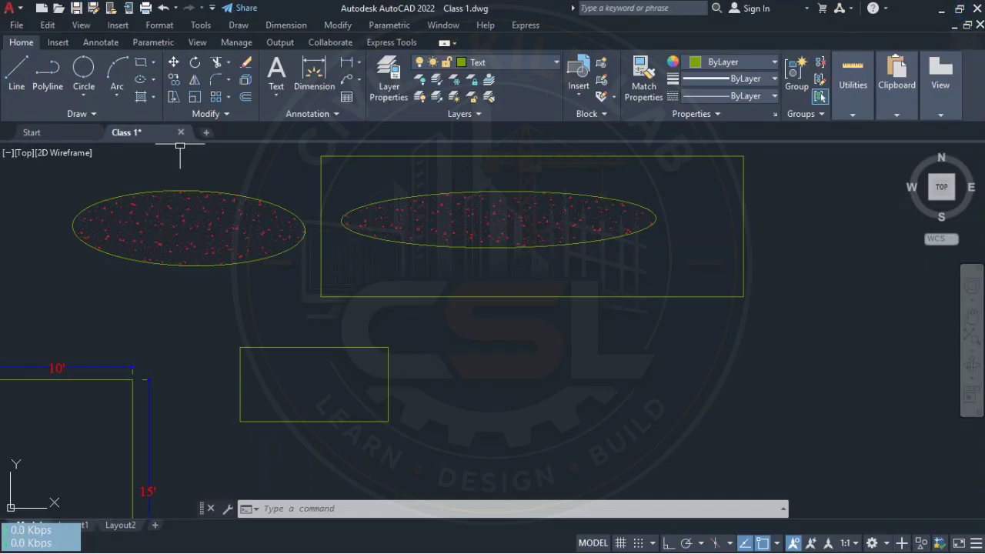
pyautogui.rightClick(95, 161)
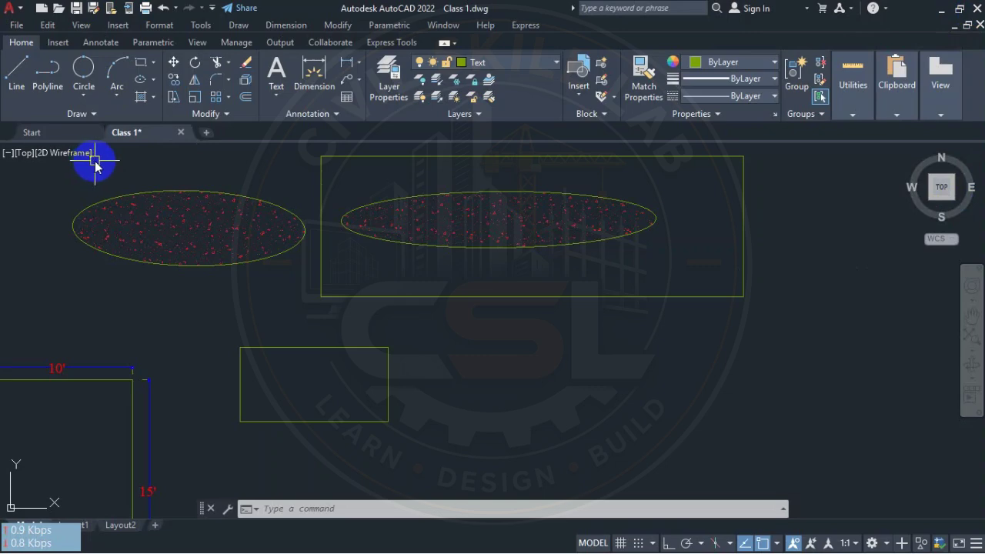